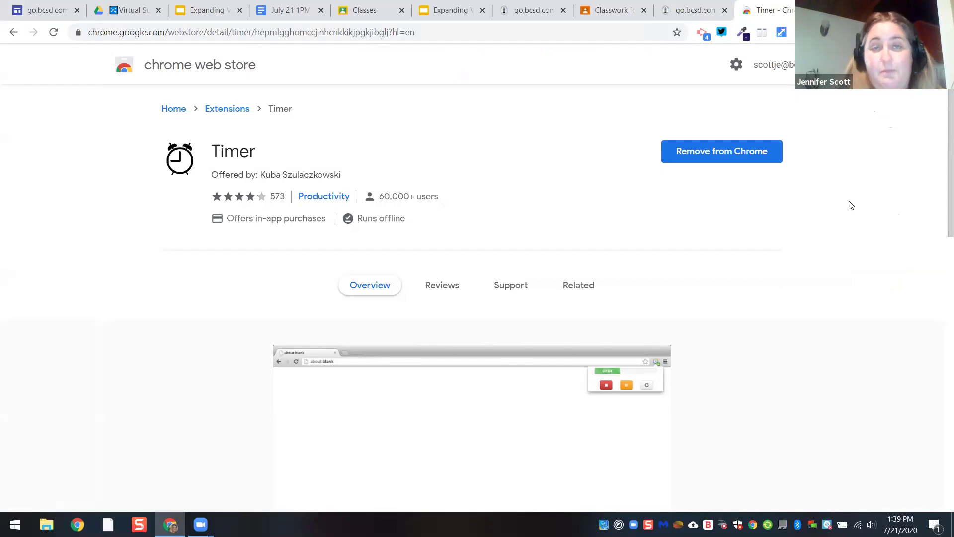
# Open the Chrome Extensions page from the EdTech site's Google apps and review its Screencastify and Tab Resize entries
pyautogui.click(705, 6)
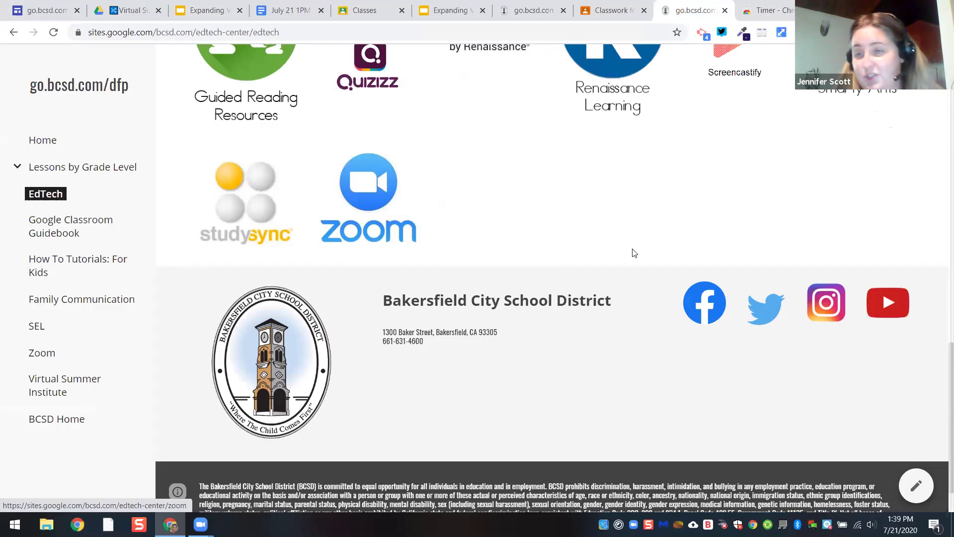
pyautogui.scroll(7, 937, 255)
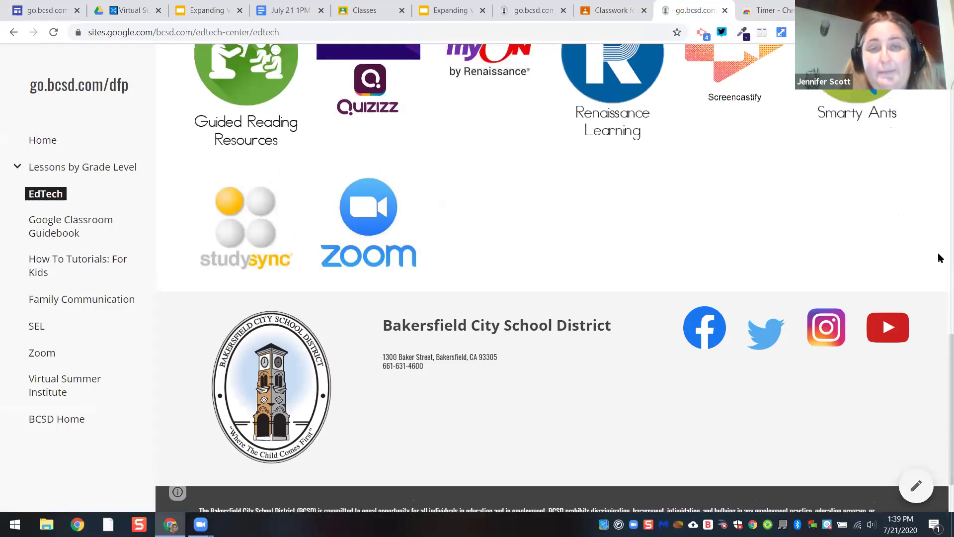
pyautogui.scroll(6, 940, 257)
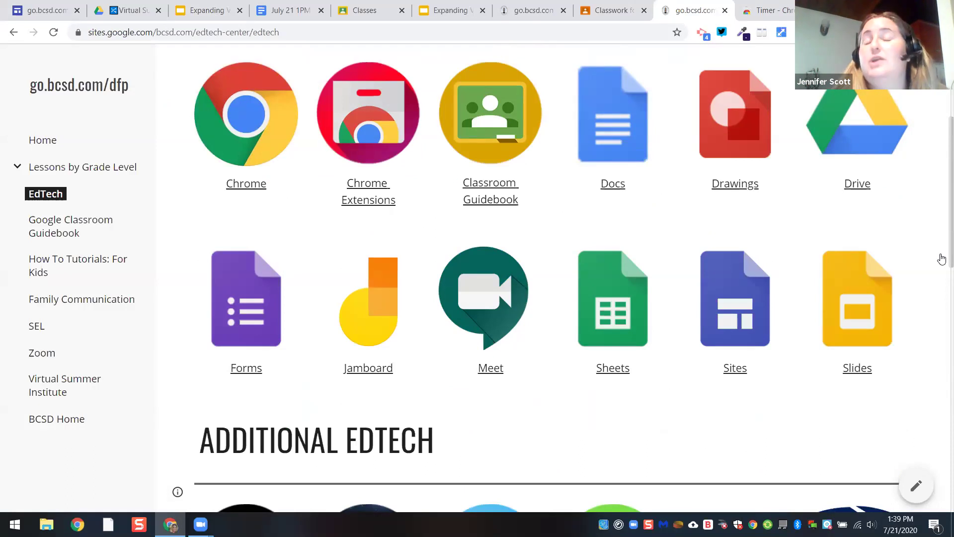
pyautogui.click(942, 258)
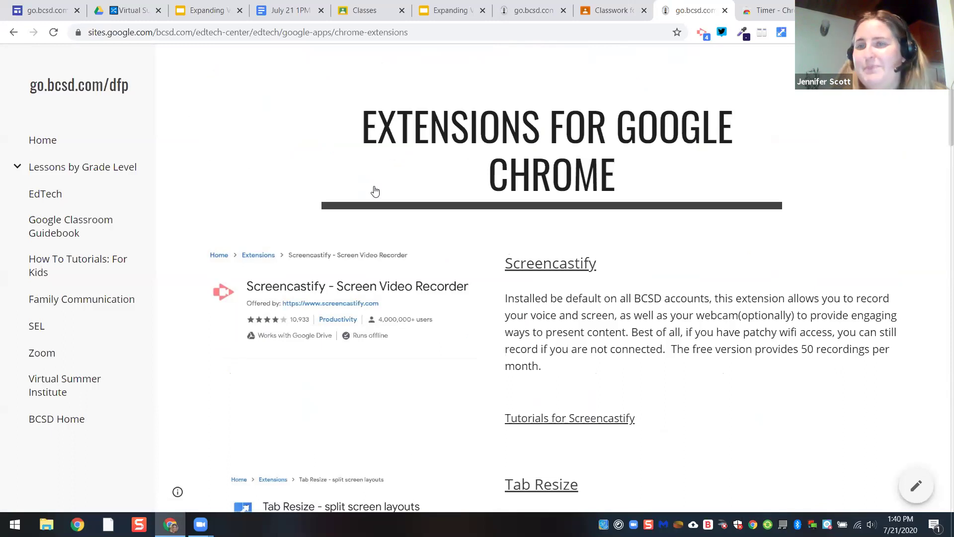
pyautogui.scroll(-1, 376, 191)
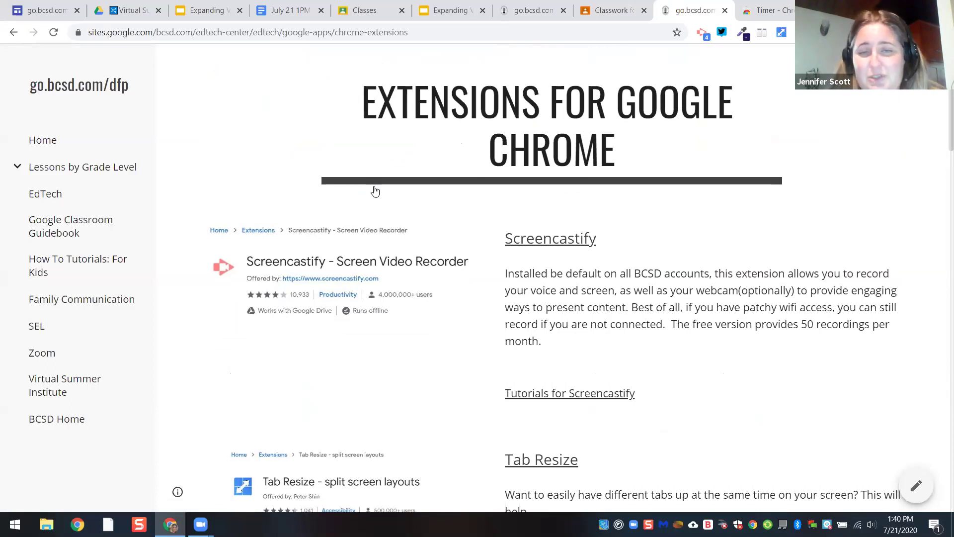
pyautogui.scroll(-2, 375, 192)
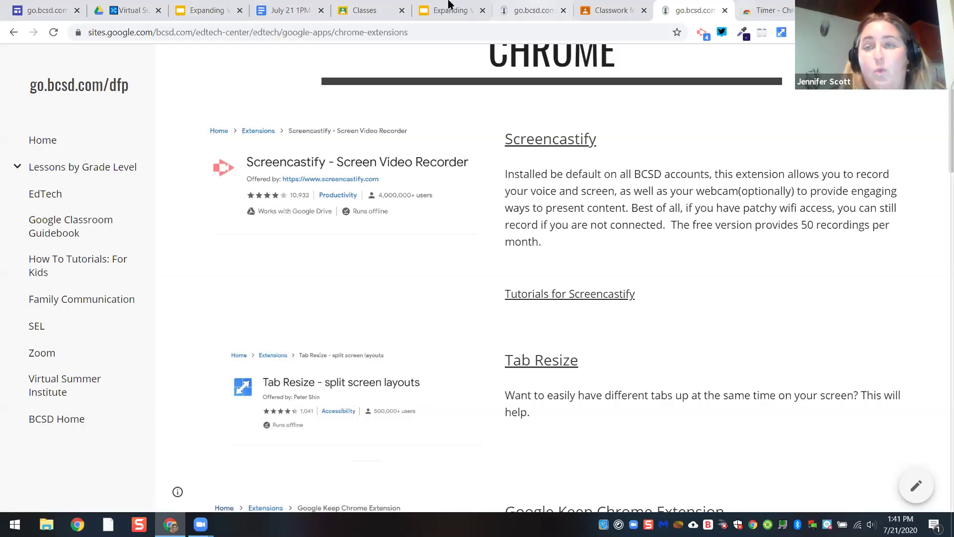
# Turn off offline creating and editing of recent Docs, Sheets and Slides files in Google Drive's general settings
pyautogui.click(113, 7)
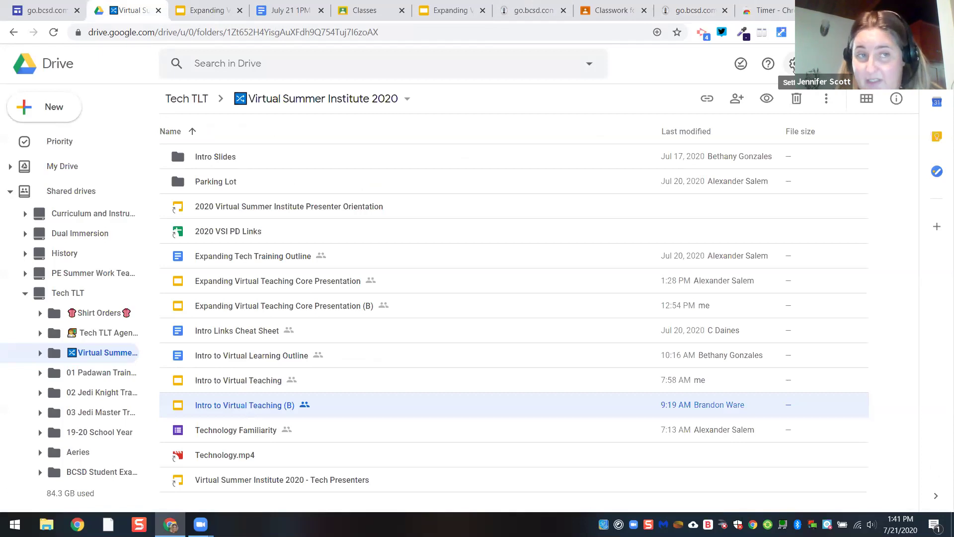
pyautogui.click(794, 64)
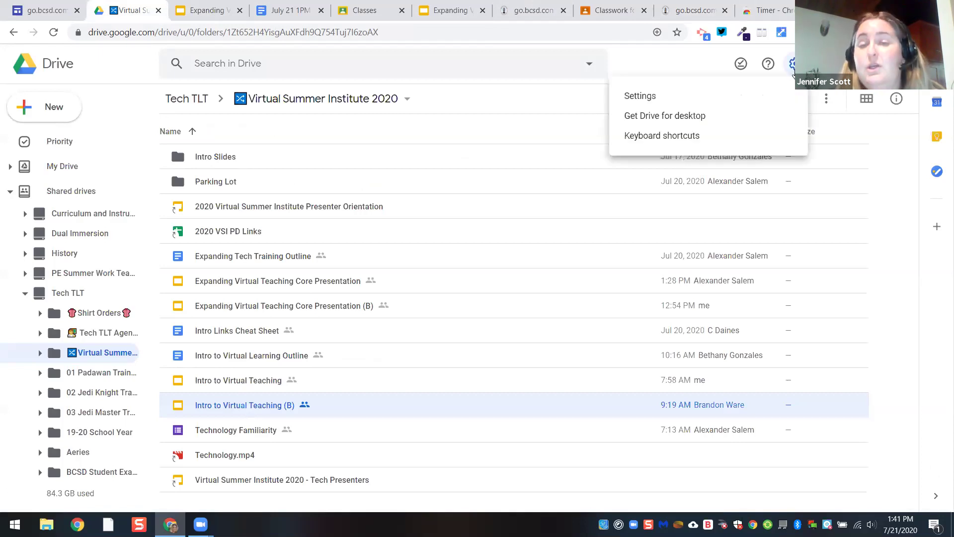
pyautogui.click(774, 99)
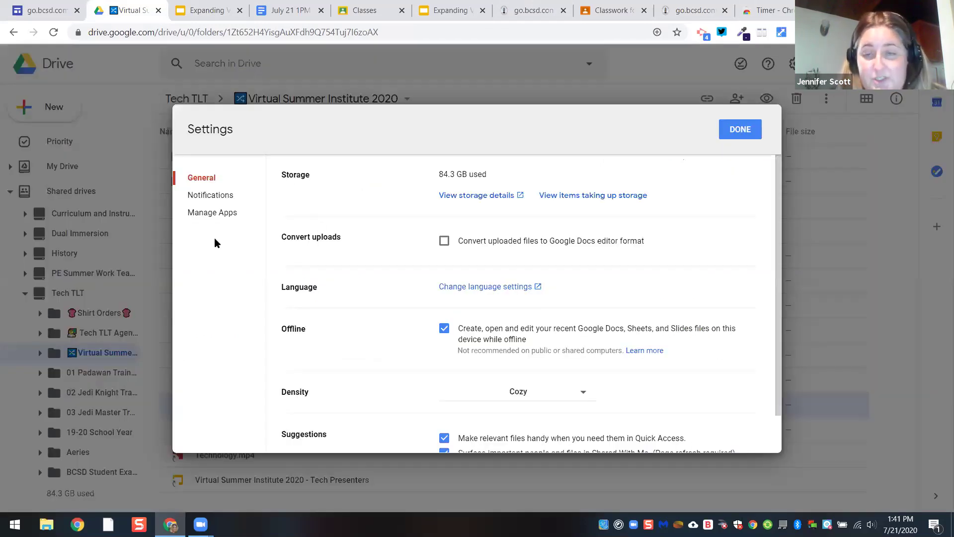
pyautogui.doubleClick(314, 331)
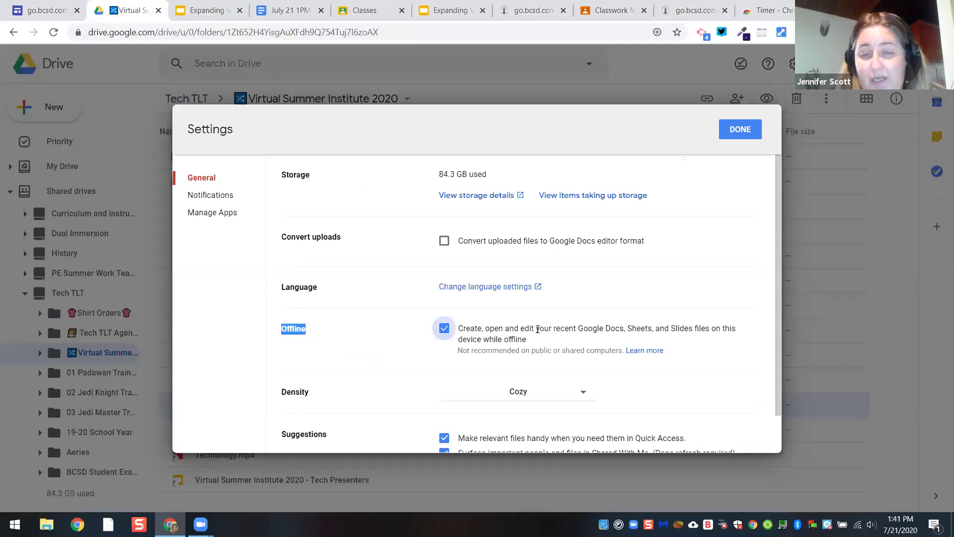
pyautogui.click(567, 330)
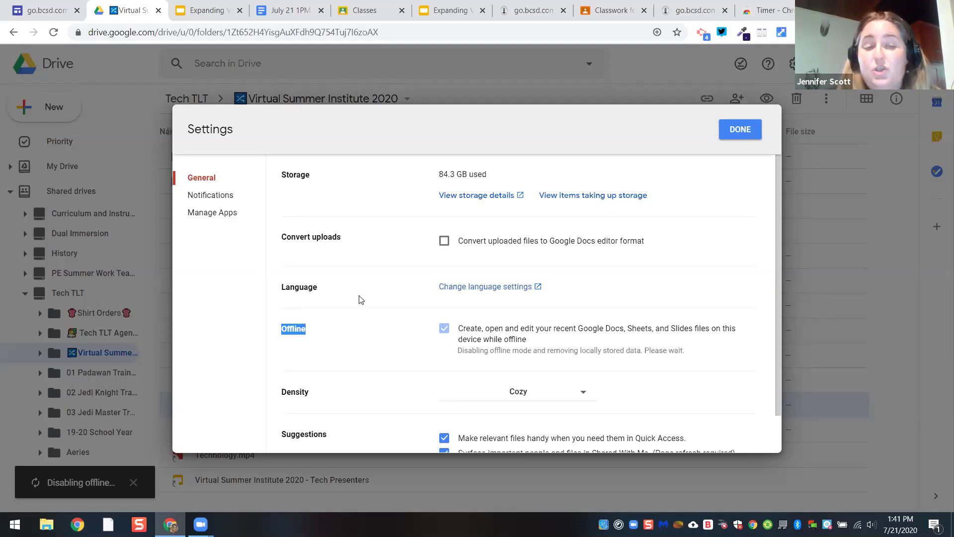
pyautogui.click(751, 131)
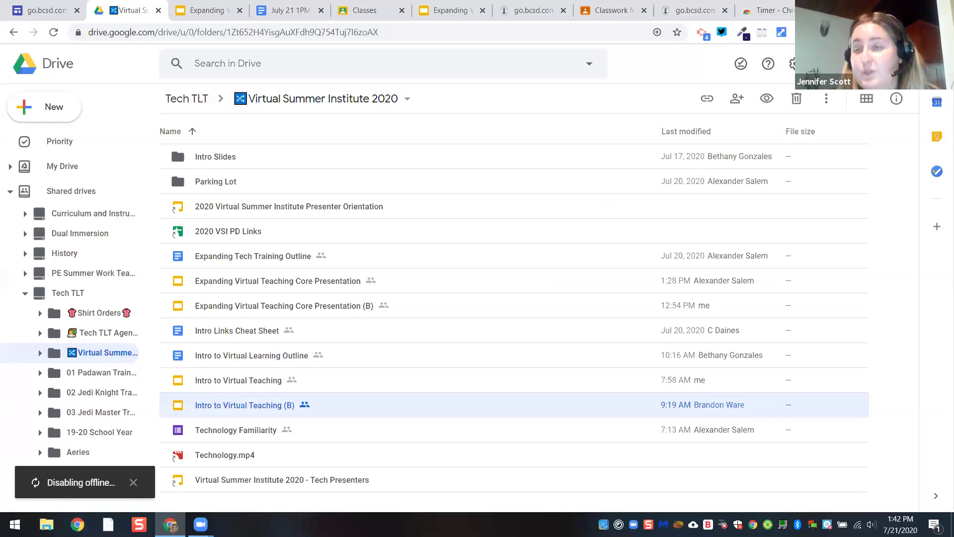
# Open Google Drive in a new browser tab and check the Offline option in its settings
pyautogui.hotkey('ctrl', 't')
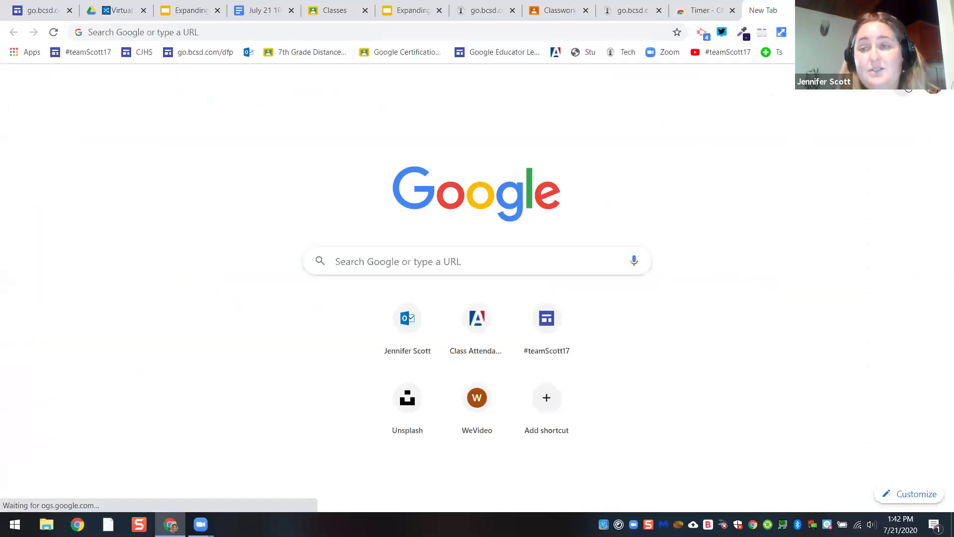
pyautogui.click(904, 88)
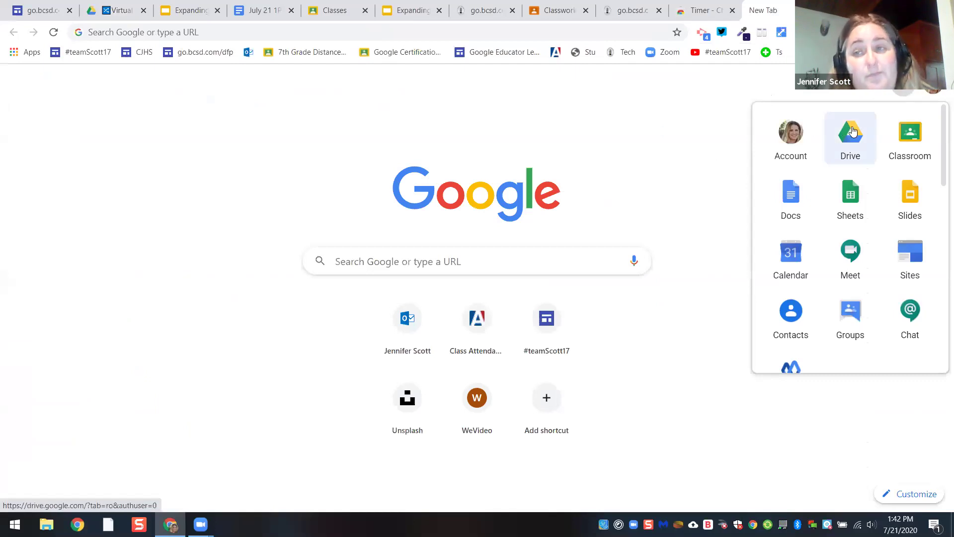
pyautogui.click(853, 131)
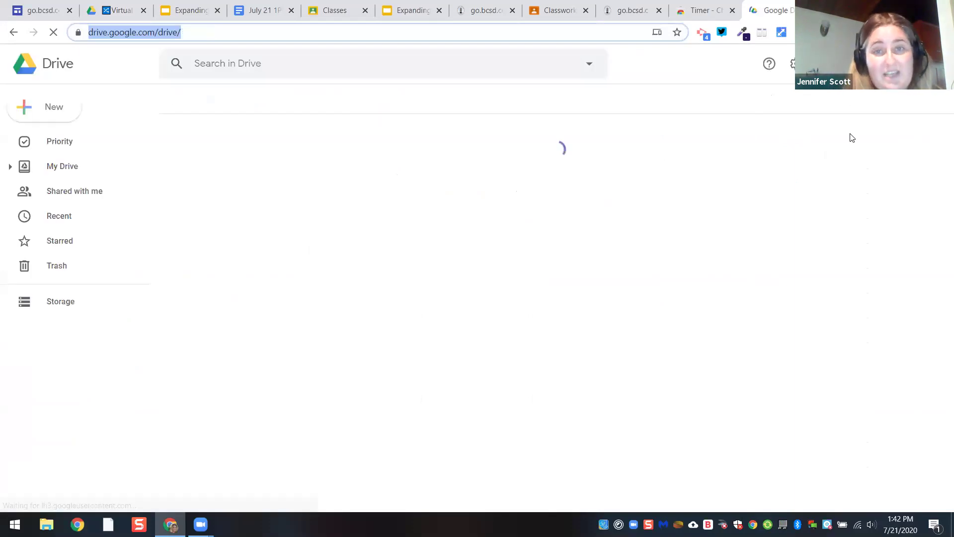
pyautogui.click(792, 64)
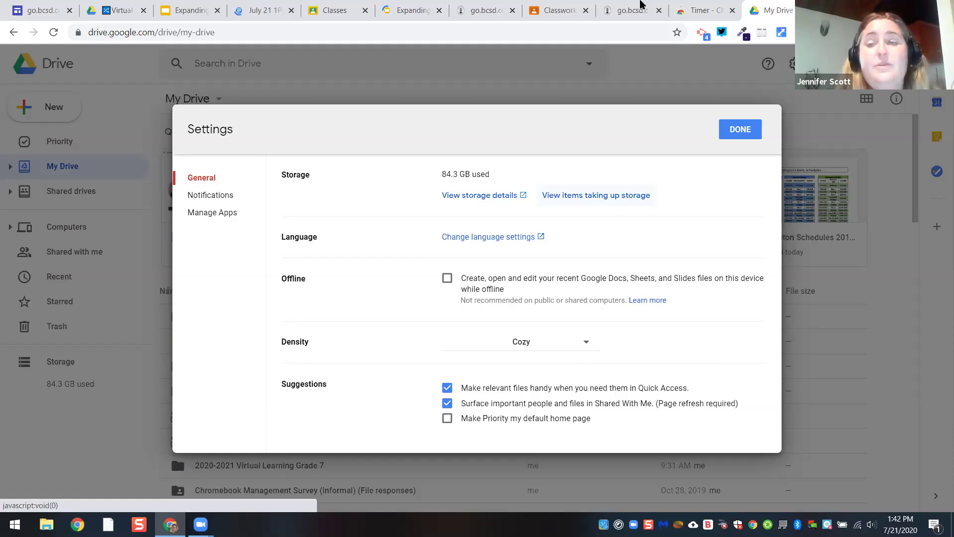
pyautogui.press('Escape')
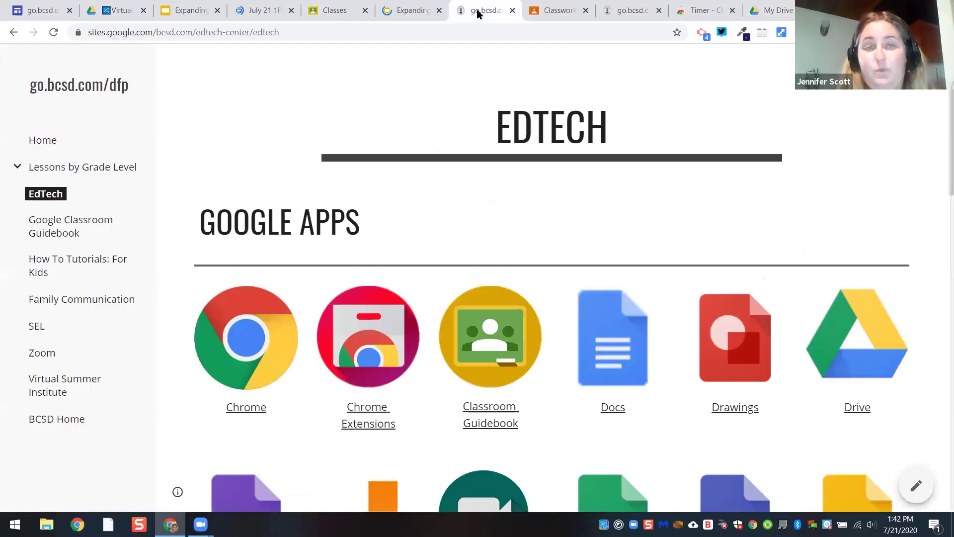
# From the Chrome extensions page, arrange the tabs with Tab Resize's 1x2 layout and maximize that page's window again
pyautogui.click(635, 7)
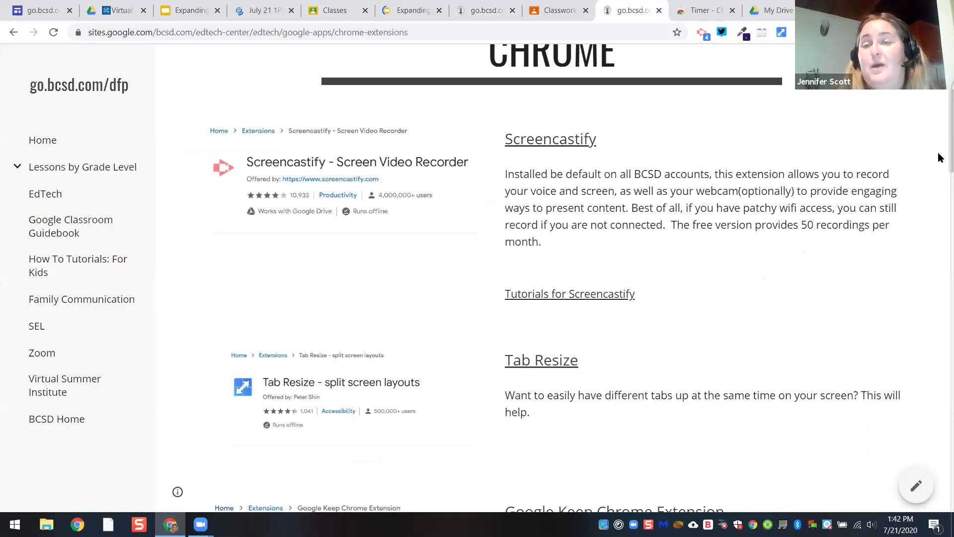
pyautogui.scroll(-1, 938, 157)
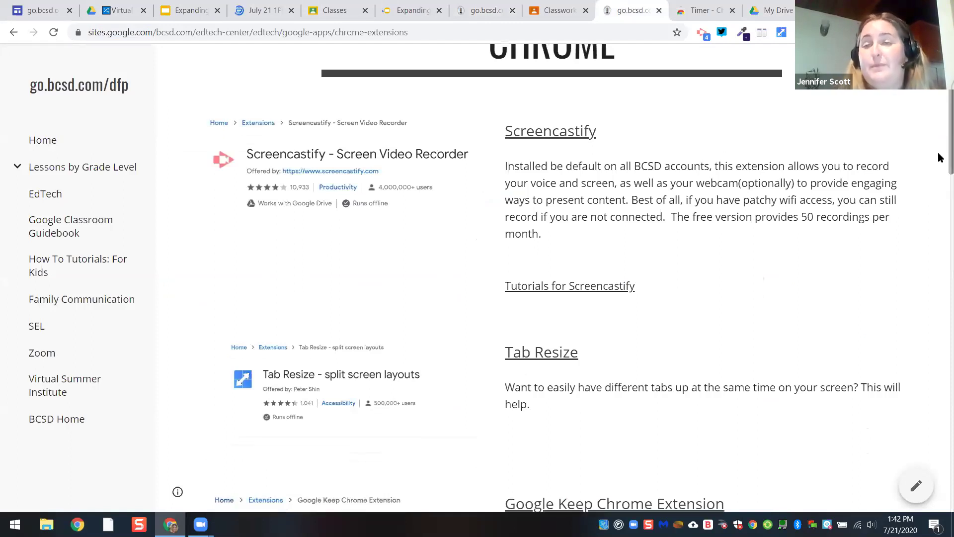
pyautogui.click(782, 33)
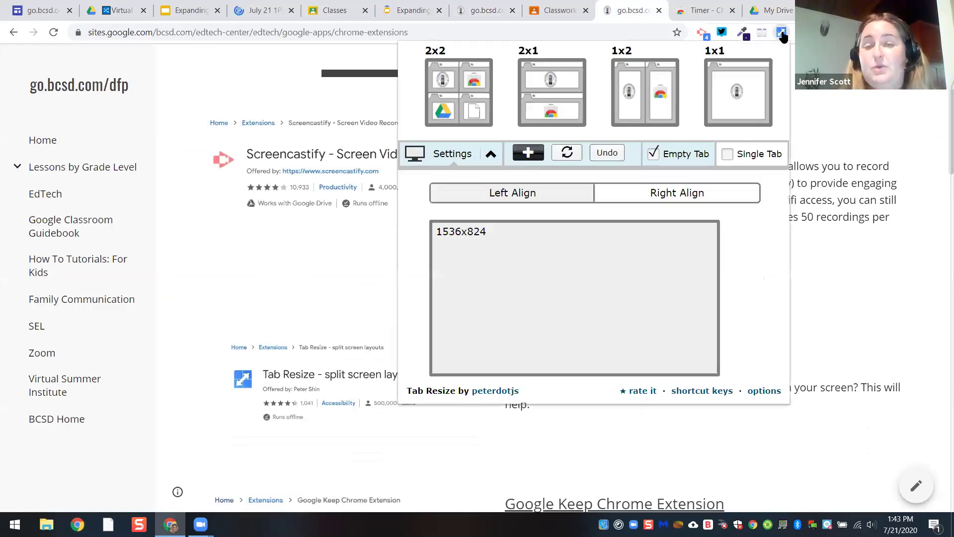
pyautogui.click(632, 79)
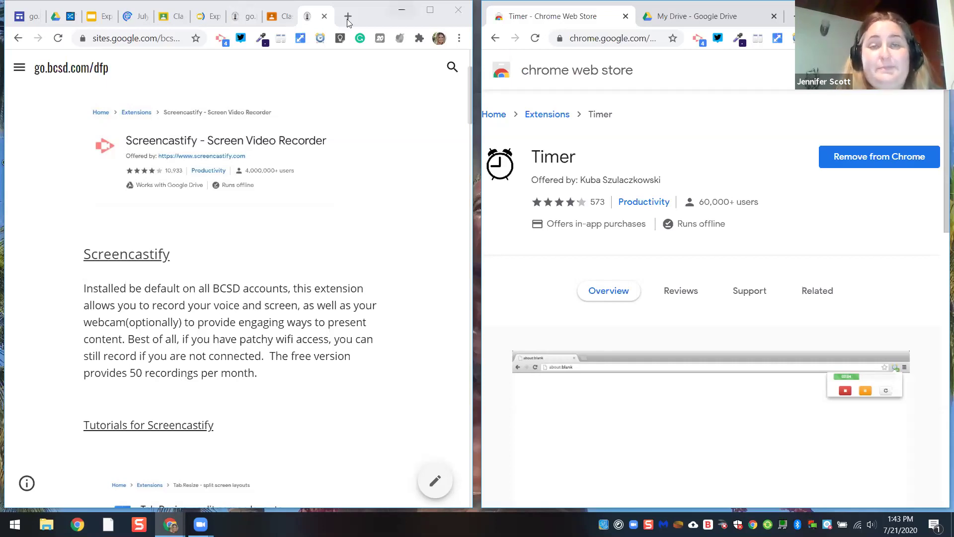
pyautogui.click(431, 11)
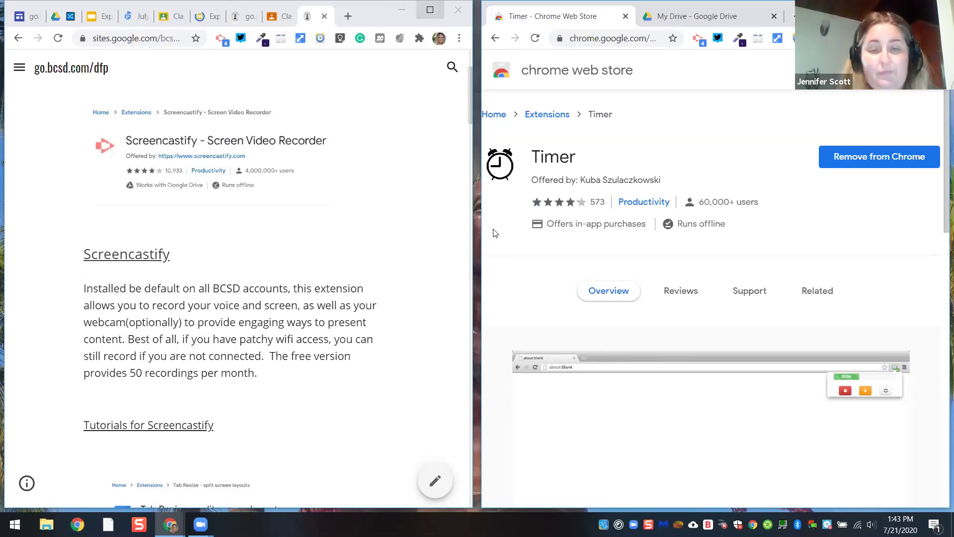
# Review the remaining listed extensions as far as Read and Write for Chrome and open its Chrome Web Store page
pyautogui.scroll(-1, 495, 233)
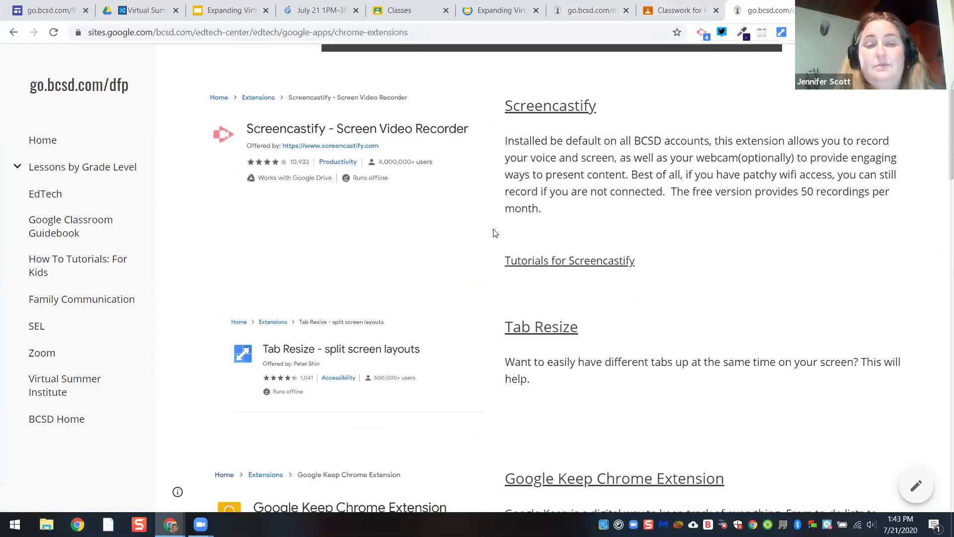
pyautogui.scroll(-8, 495, 233)
pyautogui.scroll(-3, 495, 233)
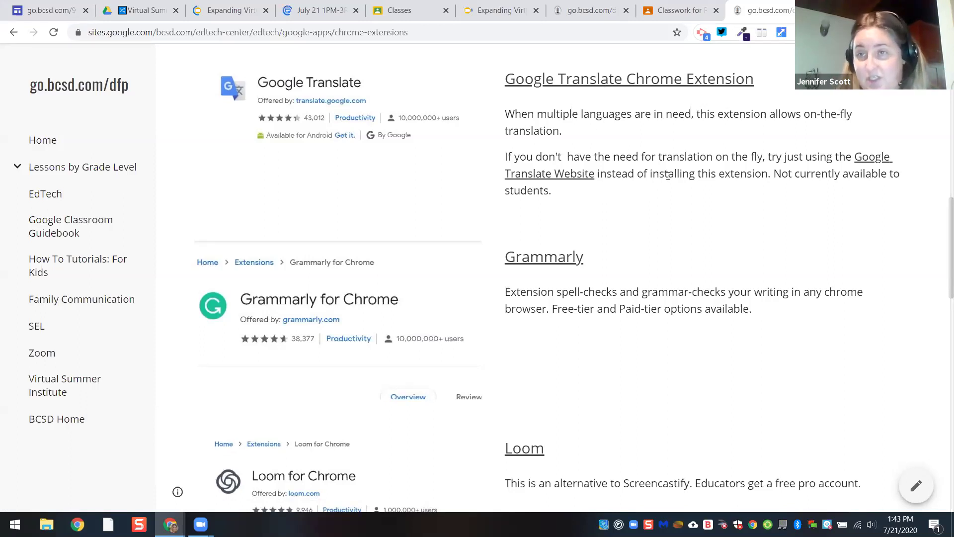
pyautogui.scroll(-2, 669, 180)
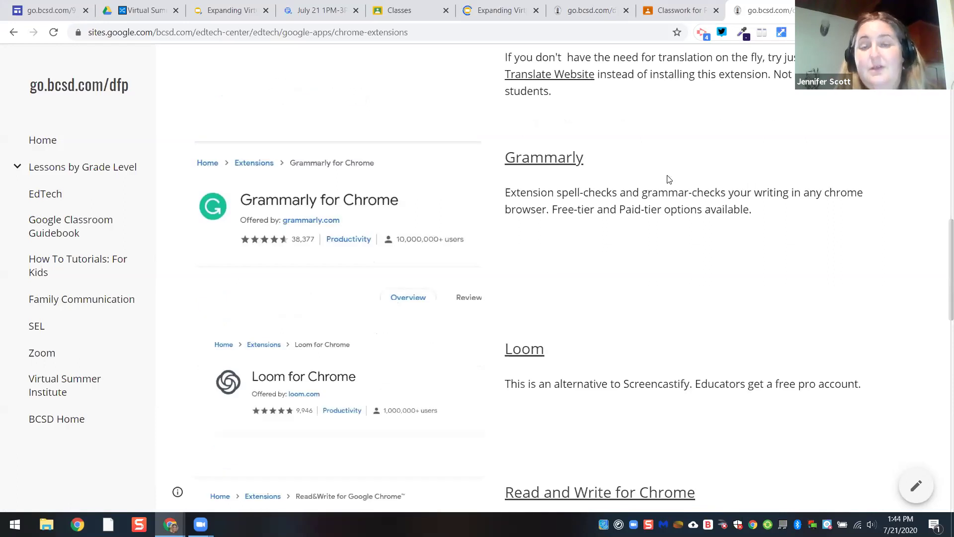
pyautogui.scroll(-2, 669, 180)
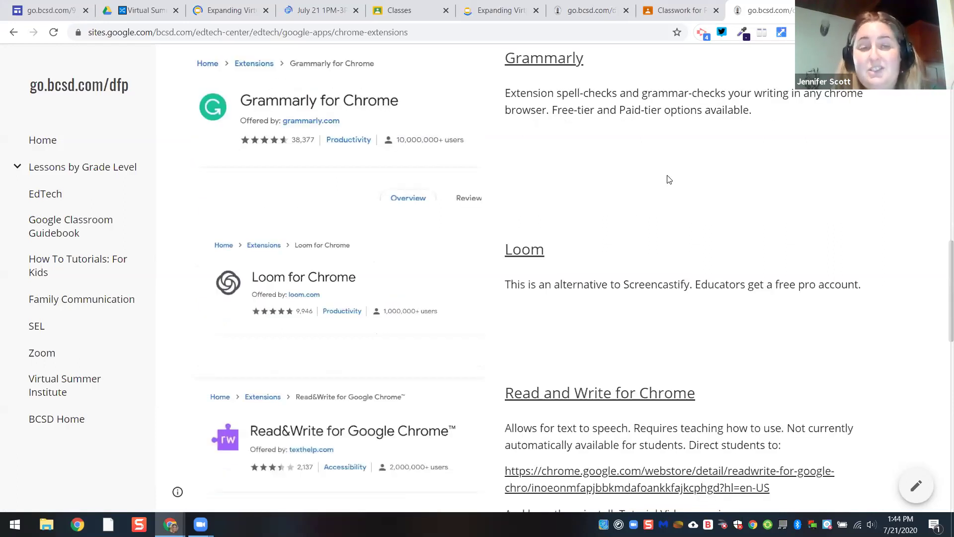
pyautogui.scroll(-2, 670, 179)
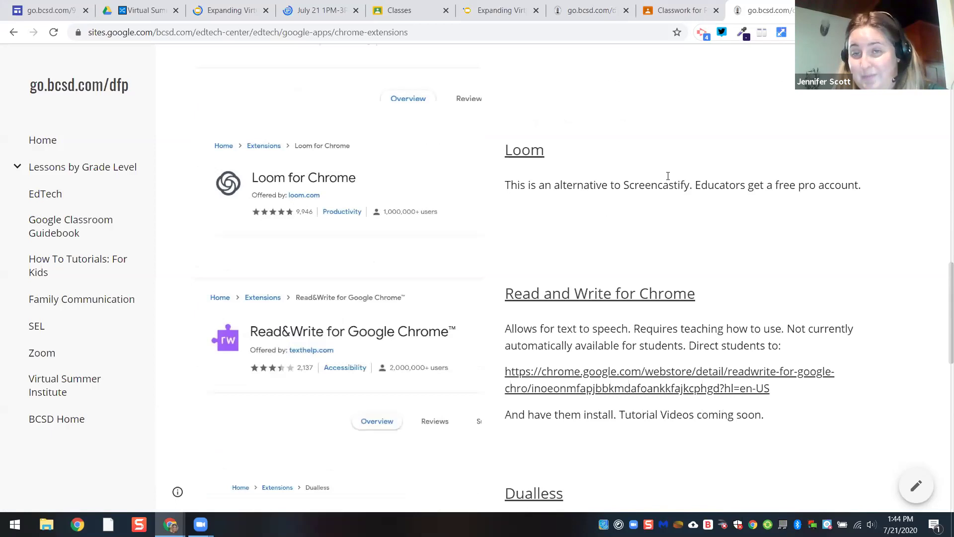
pyautogui.scroll(-2, 667, 177)
pyautogui.scroll(-1, 602, 148)
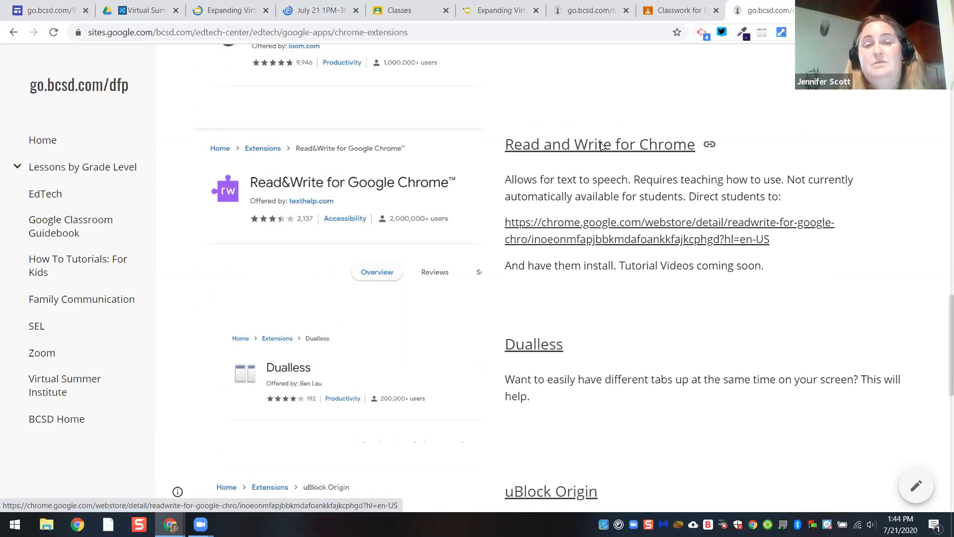
pyautogui.click(601, 145)
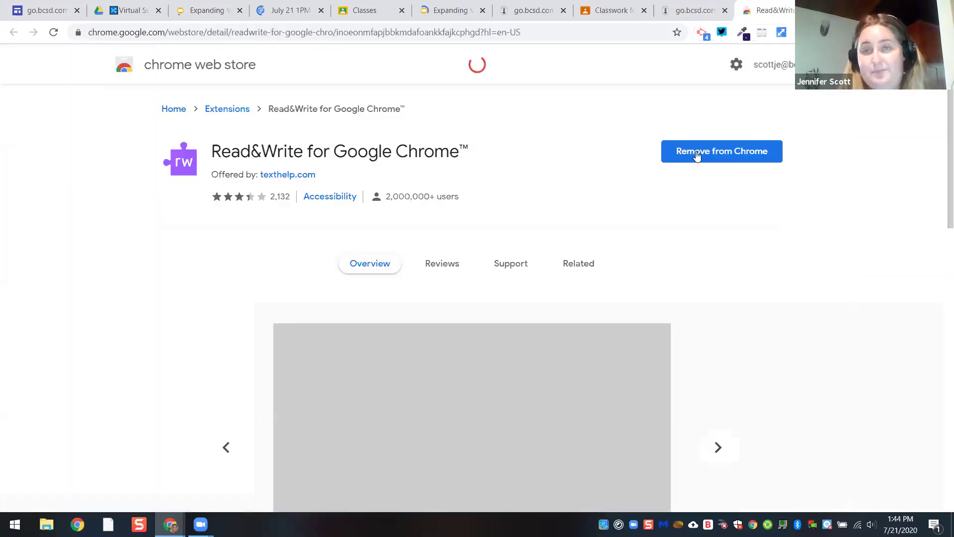
# Switch to the July 21 1PM-3PM parking lot document and pin the Read&Write for Google Chrome extension
pyautogui.click(283, 12)
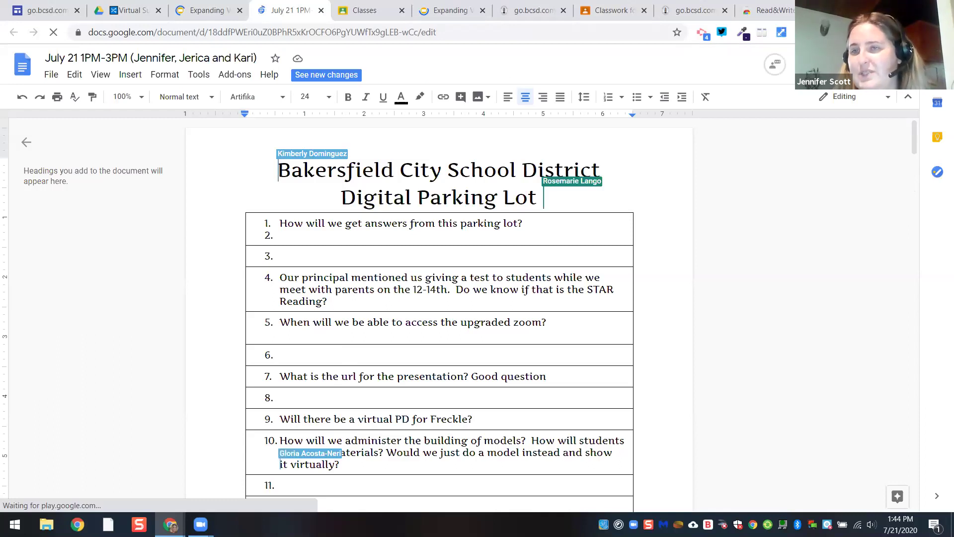
pyautogui.click(902, 32)
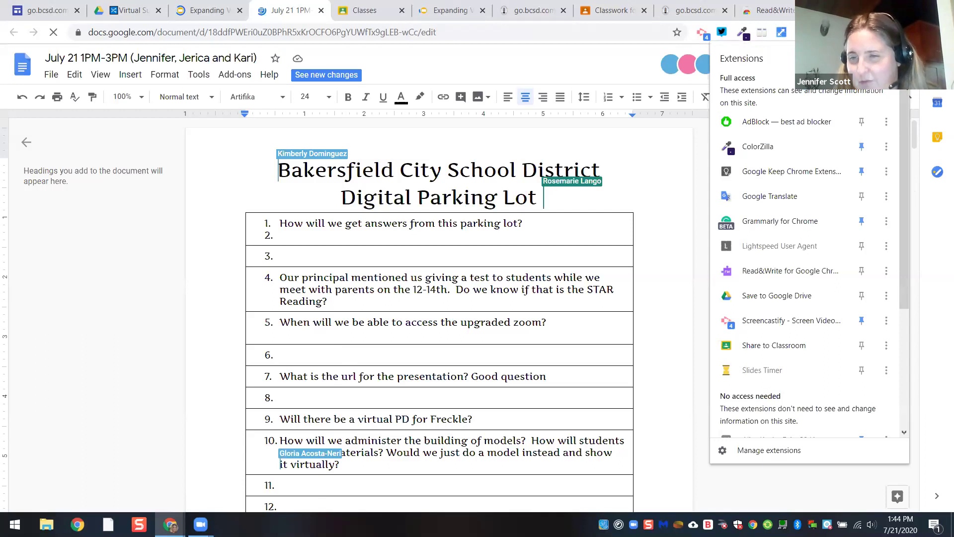
pyautogui.click(887, 271)
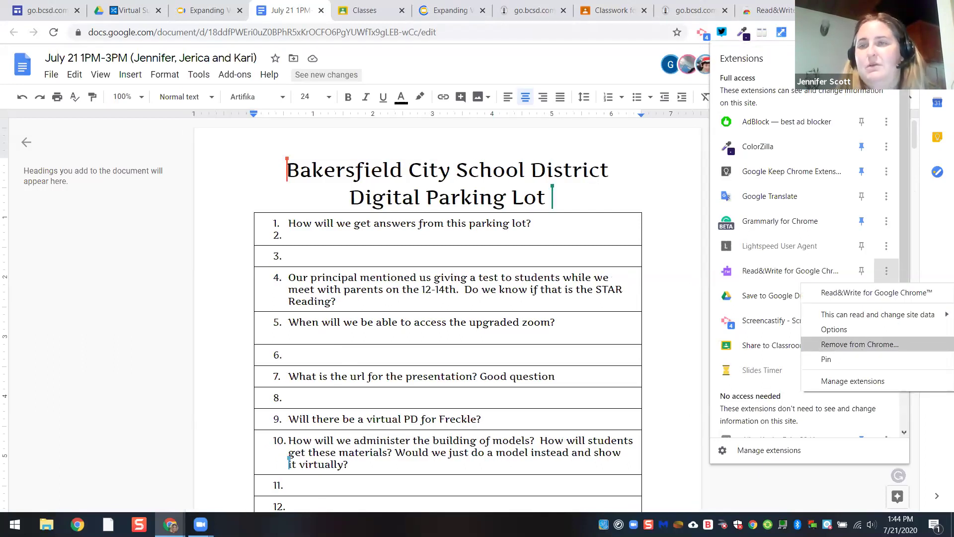
pyautogui.click(862, 360)
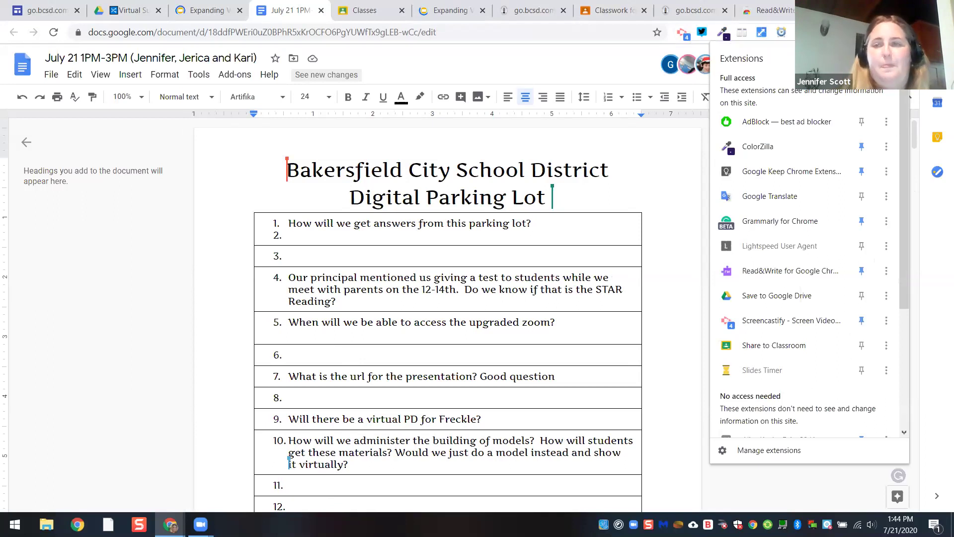
pyautogui.press('Escape')
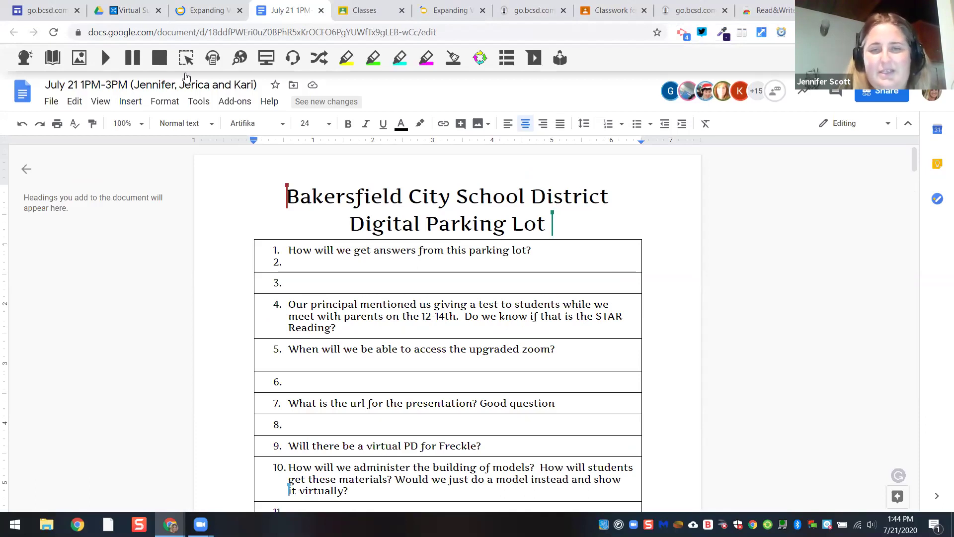
# Have Read&Write read the first parking lot question aloud, stopping the speech partway
pyautogui.moveTo(531, 250); pyautogui.dragTo(270, 249)
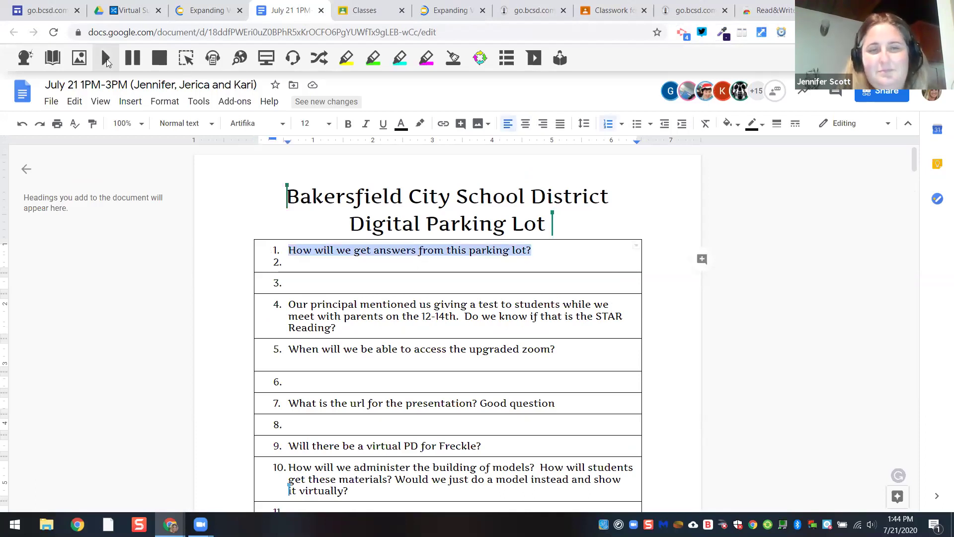
pyautogui.click(106, 59)
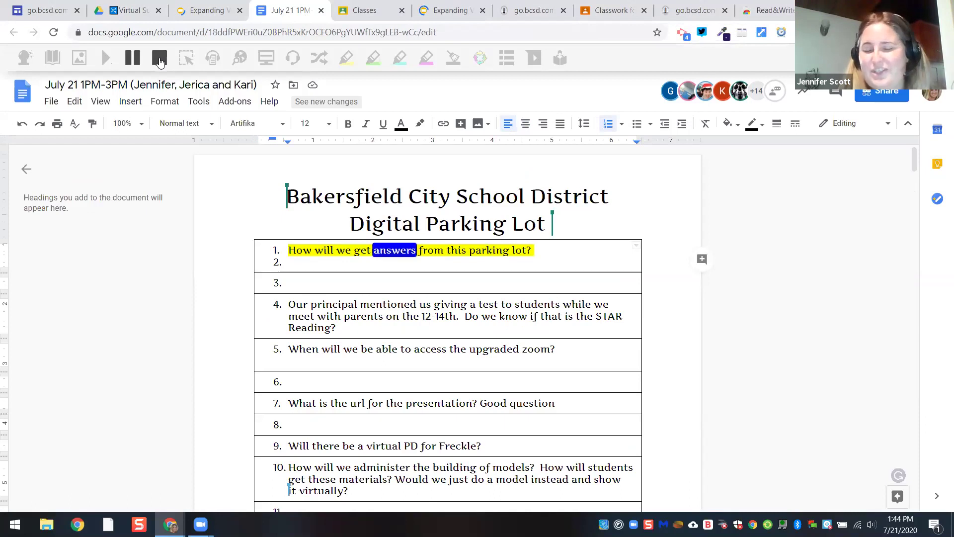
pyautogui.click(160, 62)
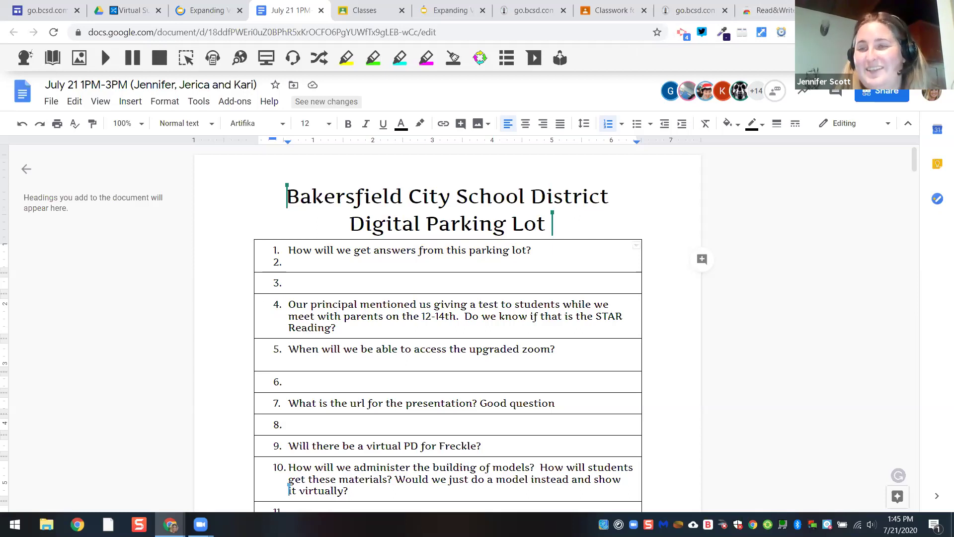
# Open the Read&Write speech options and set the voice to Mexican Spanish Juan
pyautogui.click(907, 93)
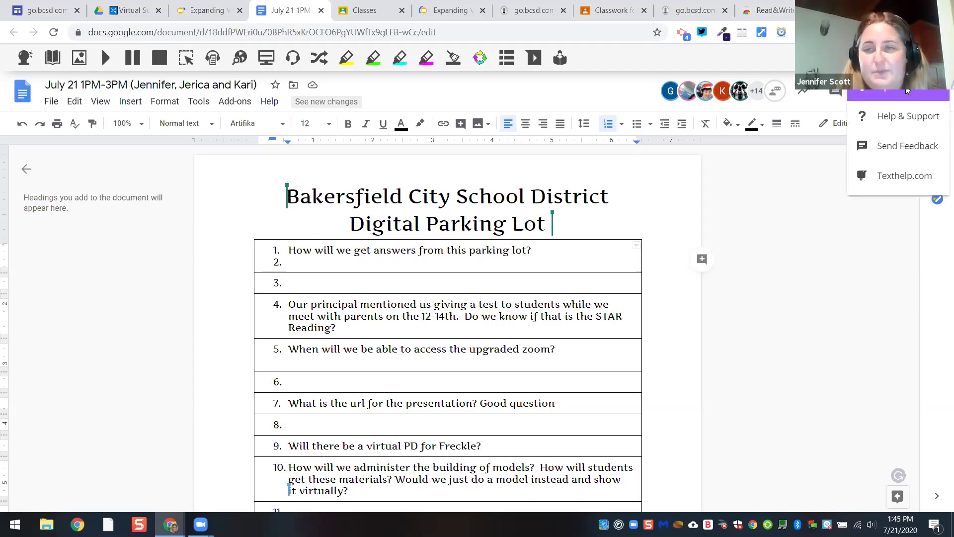
pyautogui.click(907, 92)
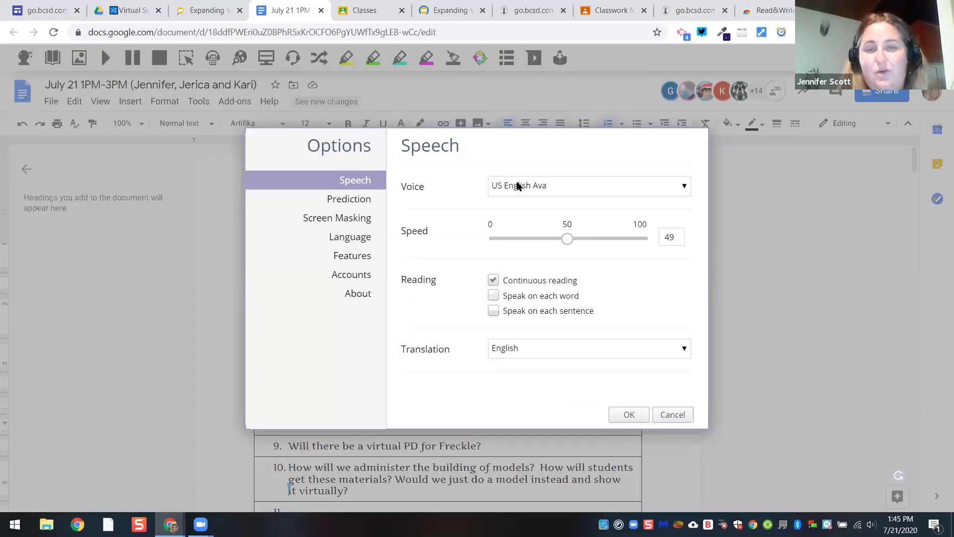
pyautogui.click(517, 187)
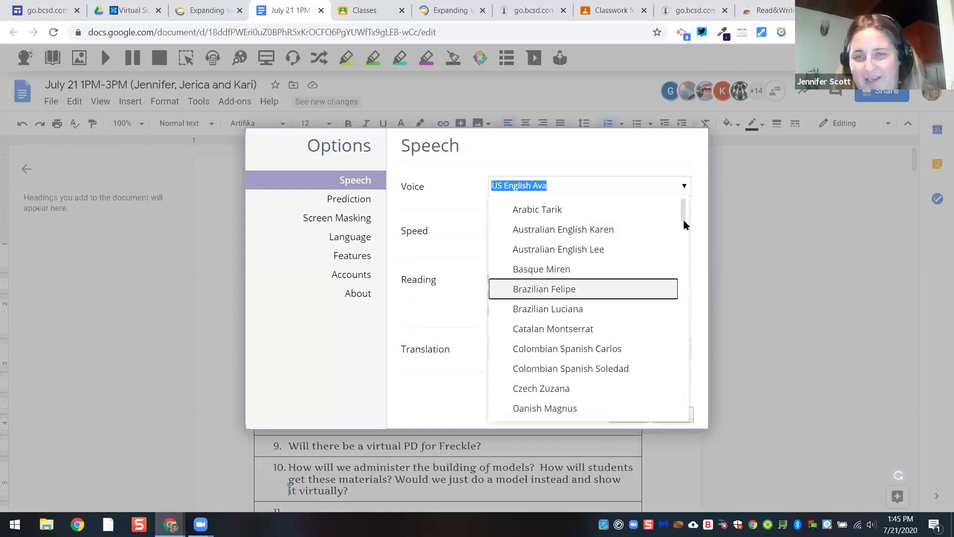
pyautogui.scroll(-10, 685, 302)
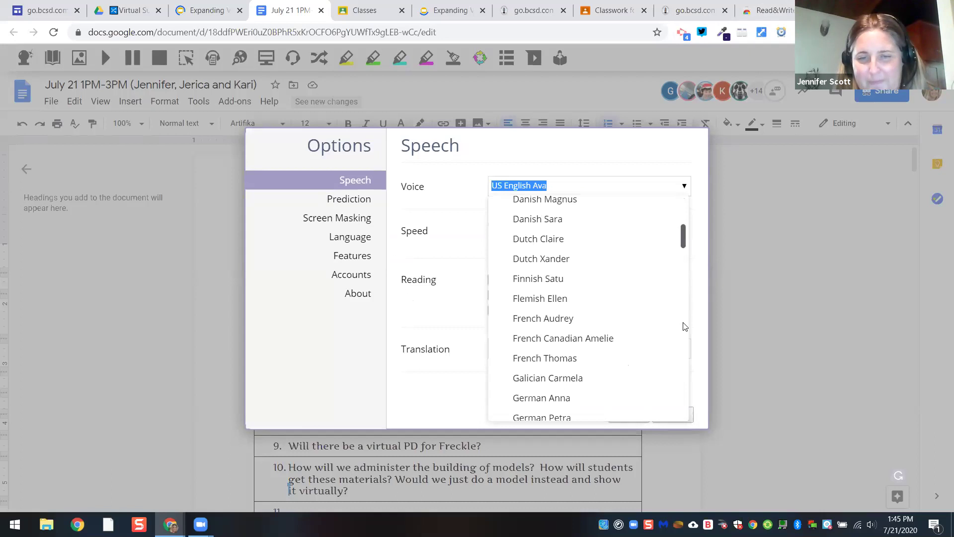
pyautogui.scroll(2, 685, 291)
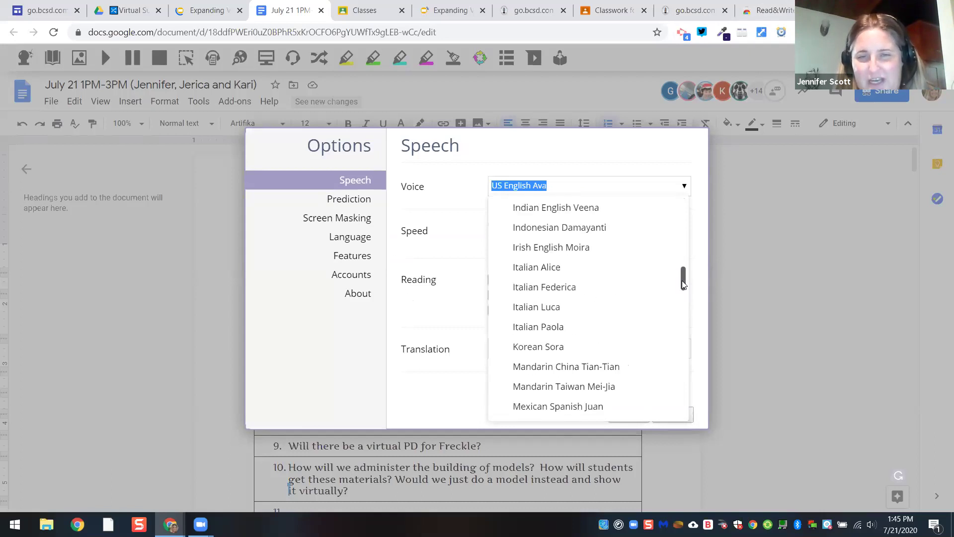
pyautogui.scroll(-1, 682, 283)
pyautogui.scroll(2, 680, 283)
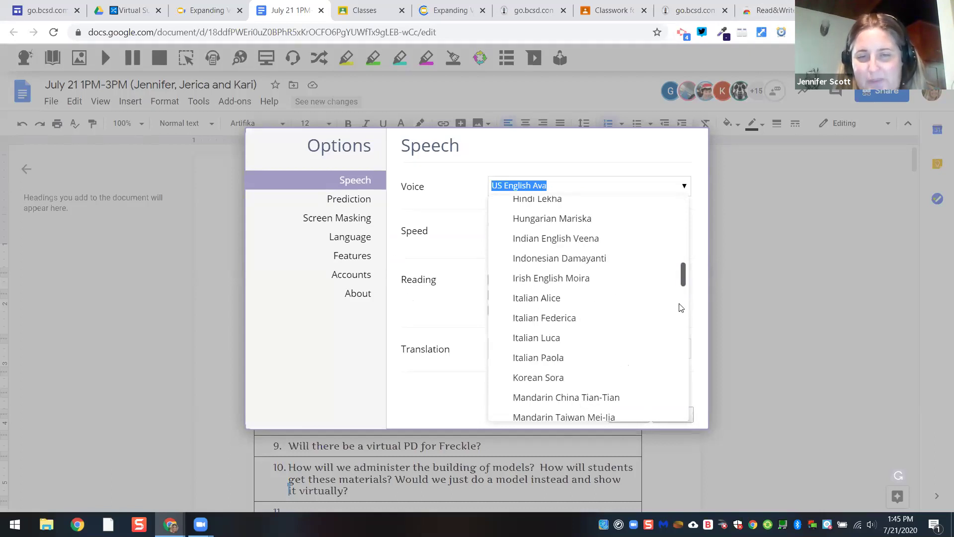
pyautogui.scroll(-4, 681, 296)
pyautogui.scroll(3, 682, 294)
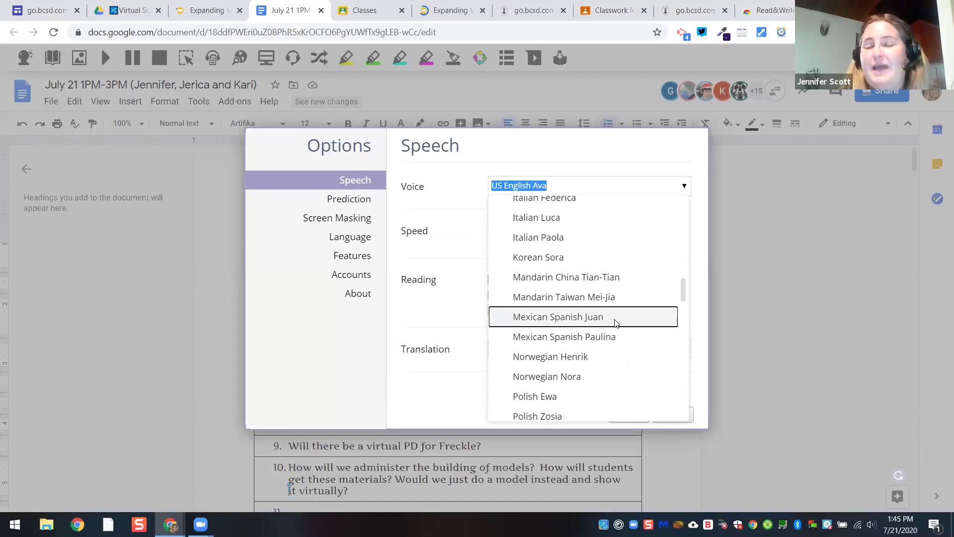
pyautogui.click(615, 321)
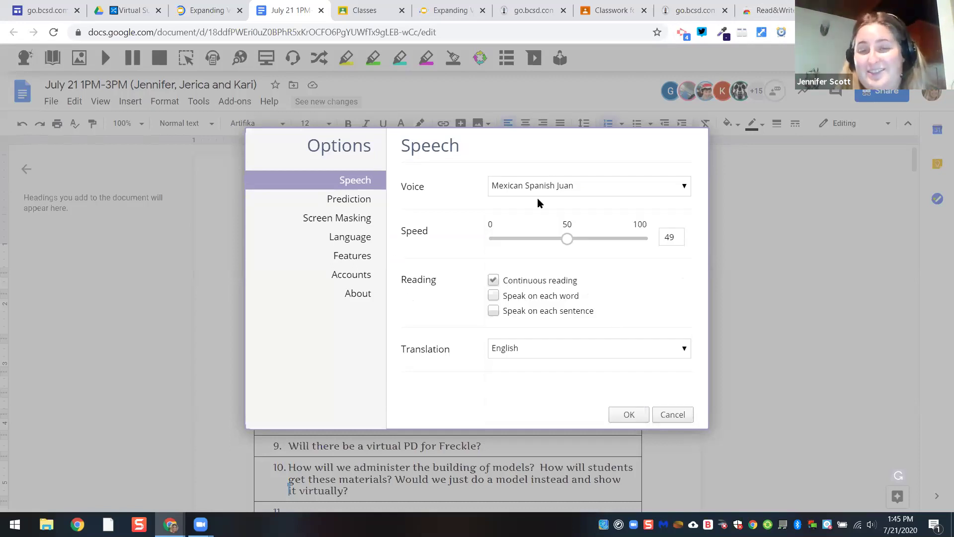
# Change the reading voice to Australian English Karen and save the speech options
pyautogui.hotkey('alt', 'Down')
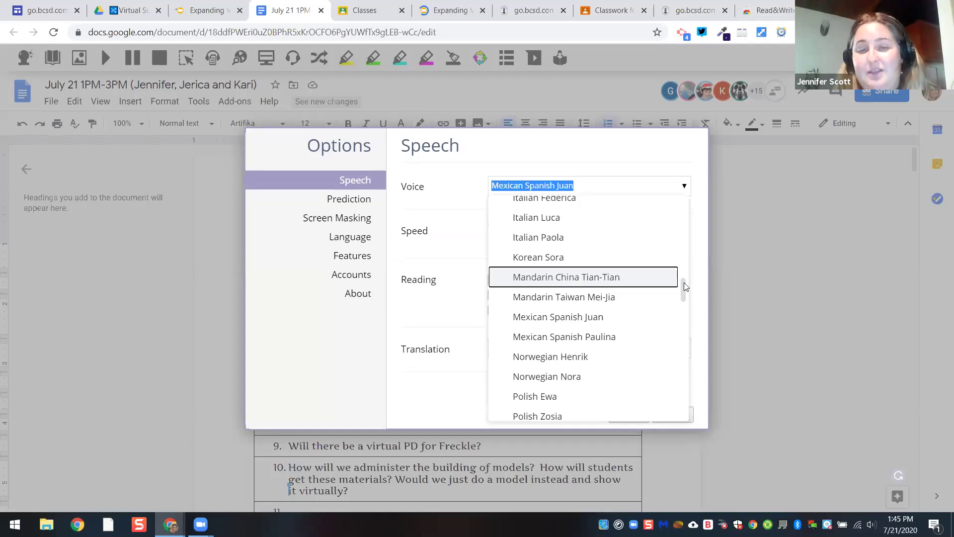
pyautogui.click(678, 239)
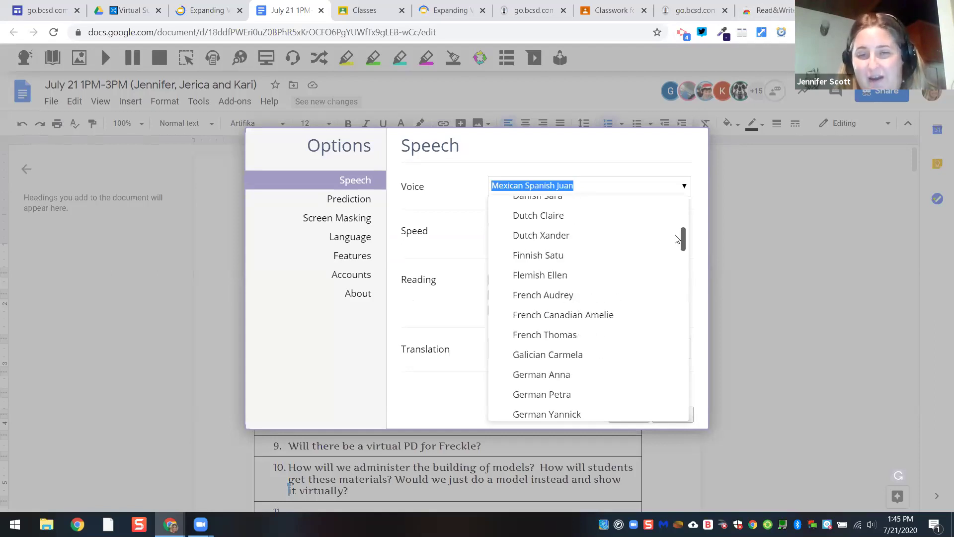
pyautogui.moveTo(677, 239); pyautogui.dragTo(674, 219)
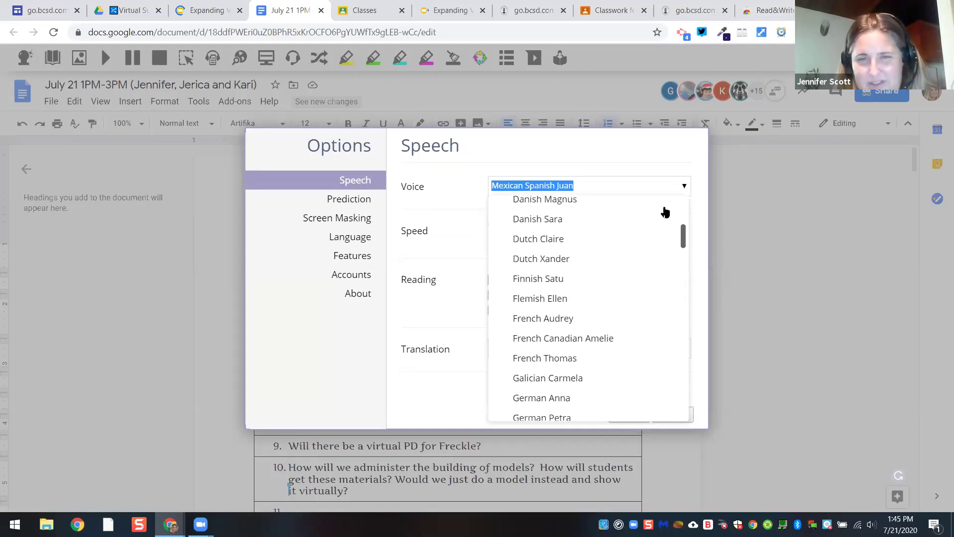
pyautogui.scroll(4, 622, 227)
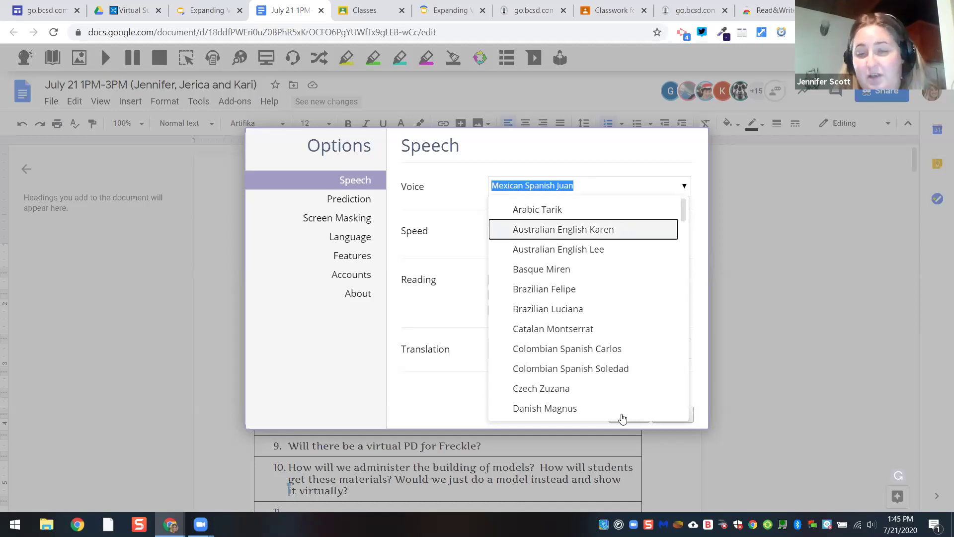
pyautogui.click(622, 228)
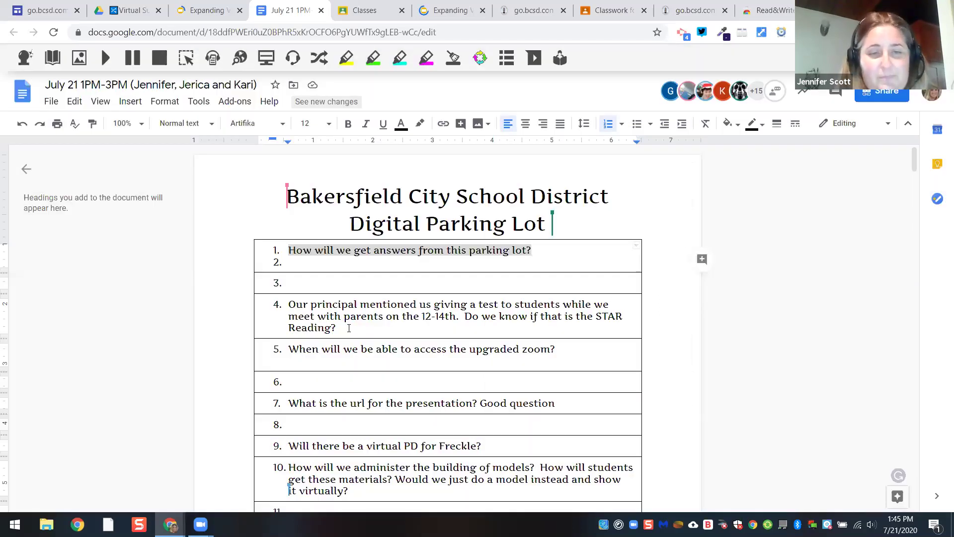
# Have Read&Write read item 4 about the principal's test aloud, and stop the speech
pyautogui.click(324, 327)
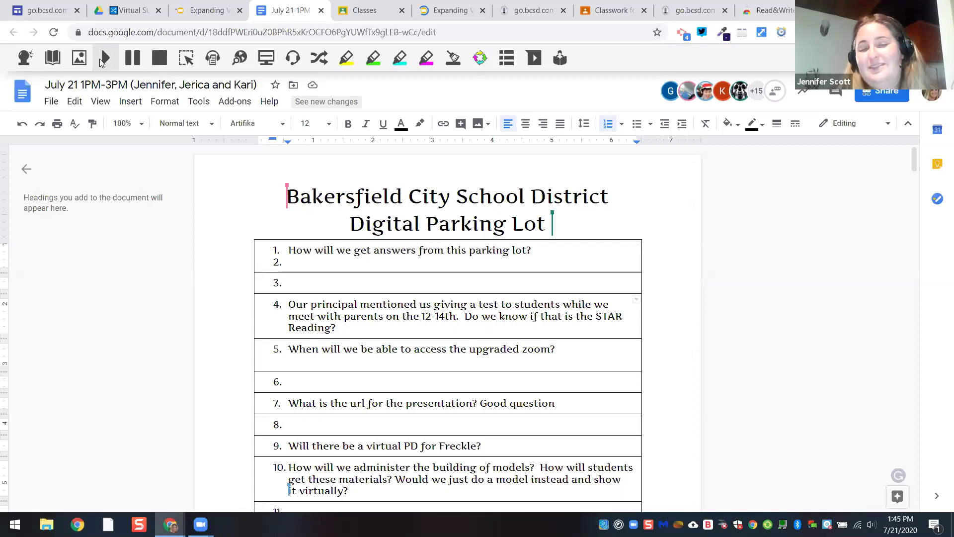
pyautogui.click(100, 60)
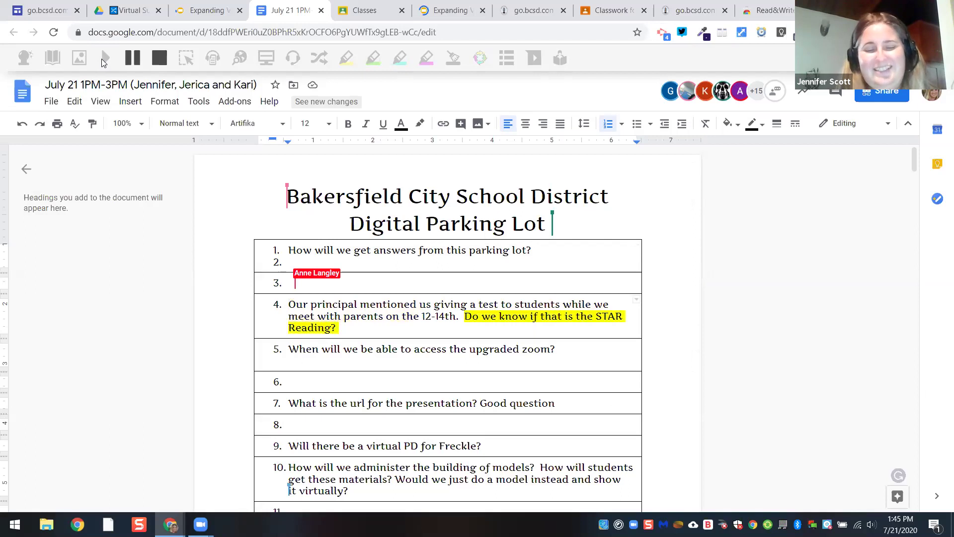
pyautogui.click(159, 59)
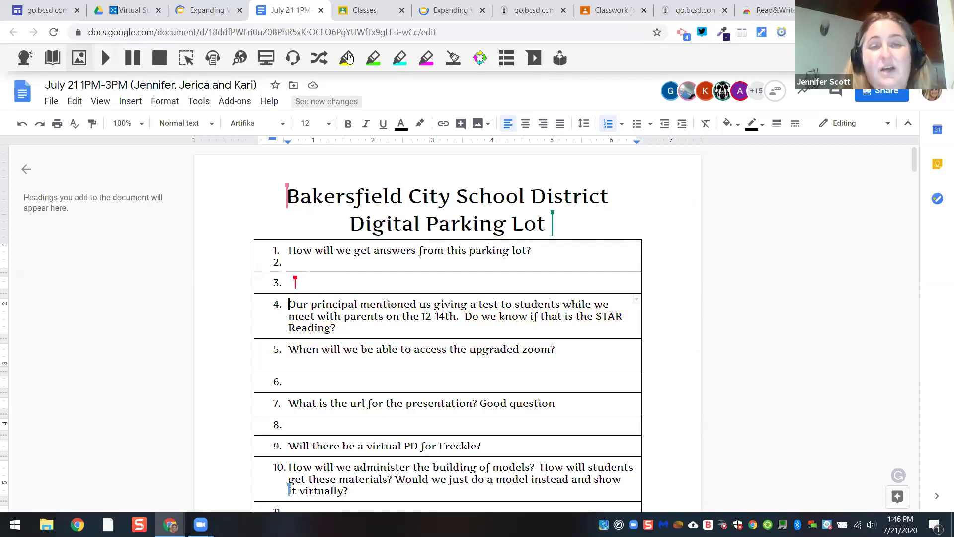
# Try to highlight part of the first question in yellow with the Read&Write highlighter
pyautogui.click(347, 57)
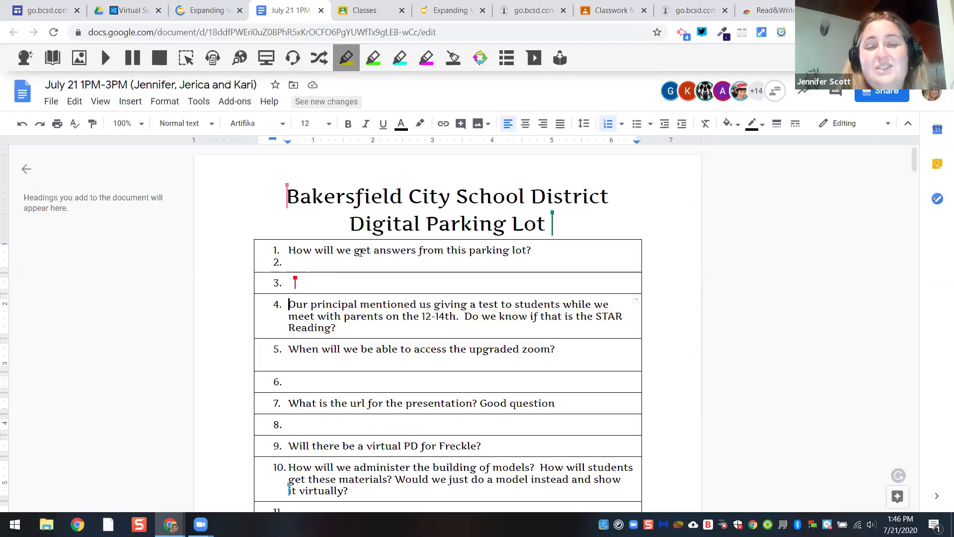
pyautogui.keyDown('shift'); pyautogui.click(479, 247); pyautogui.keyUp('shift')
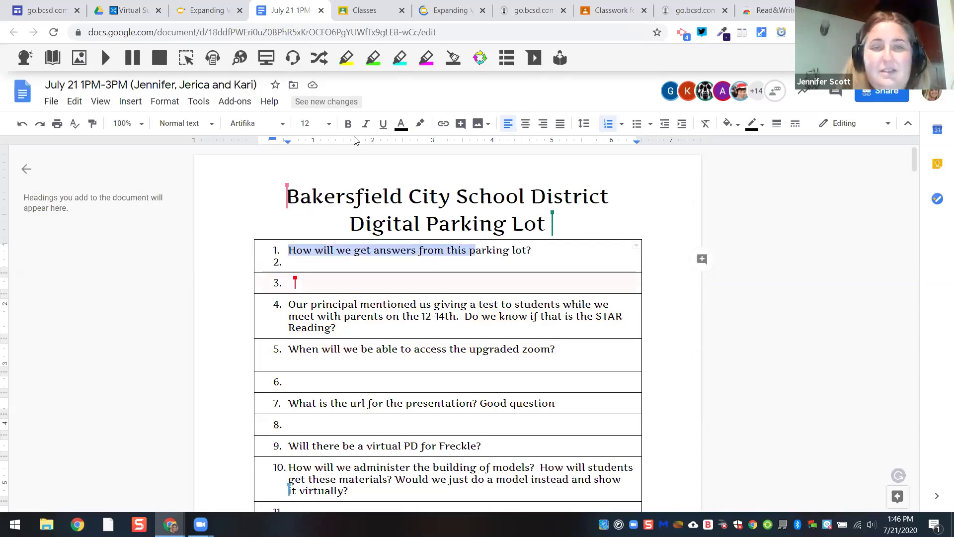
pyautogui.click(346, 57)
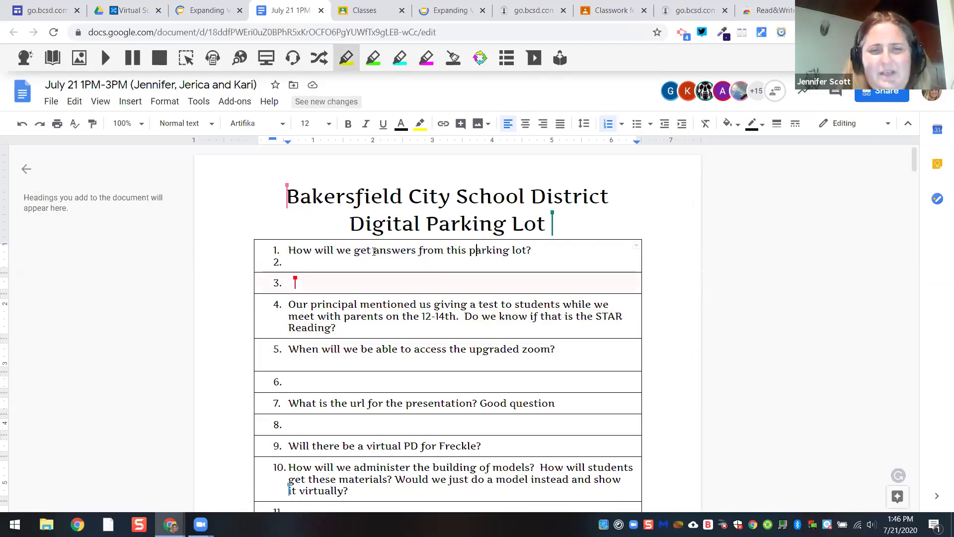
pyautogui.moveTo(289, 250); pyautogui.dragTo(372, 252)
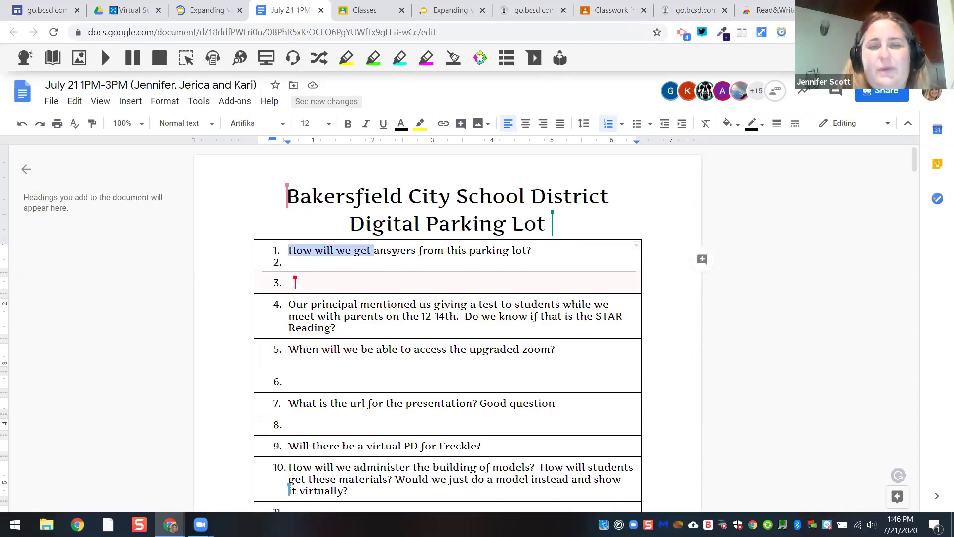
# Look up the word "answers" from the first question in the Picture Dictionary
pyautogui.click(392, 250)
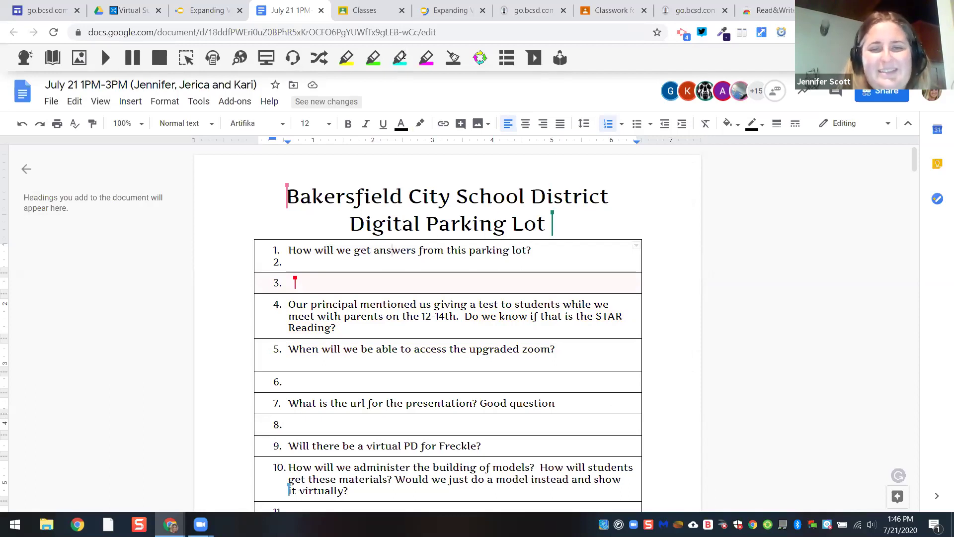
pyautogui.click(402, 59)
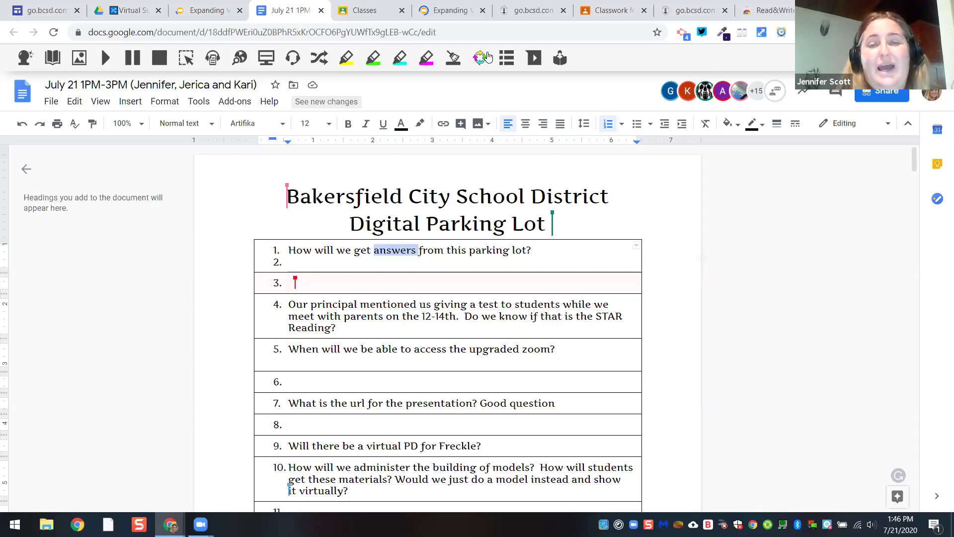
pyautogui.click(105, 58)
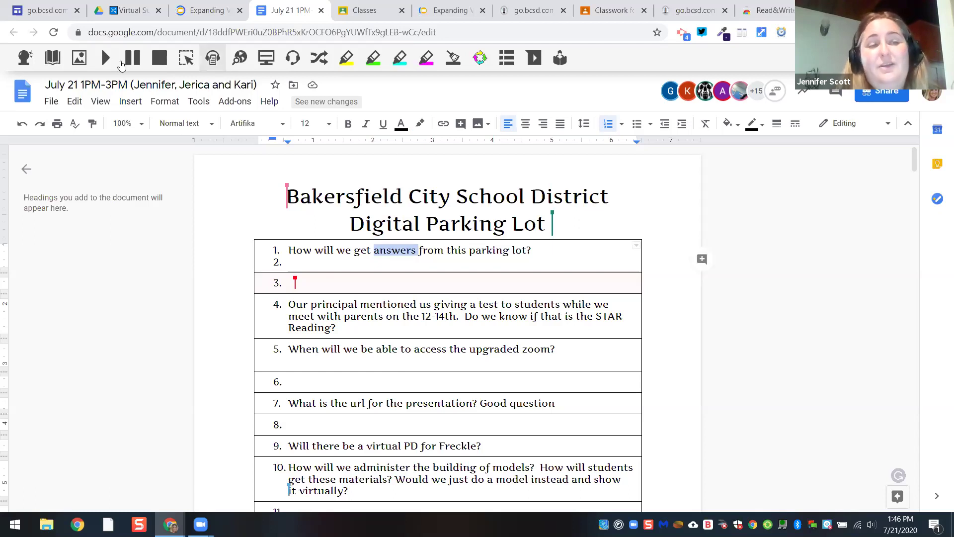
pyautogui.click(81, 59)
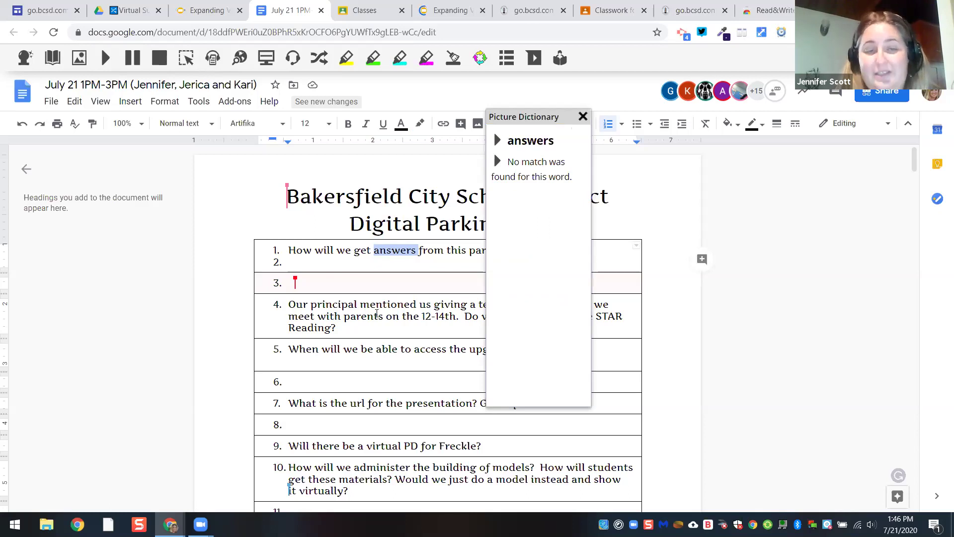
# Try the Picture Dictionary on "principal" in item 4 and select "presentation" in item 7
pyautogui.click(339, 305)
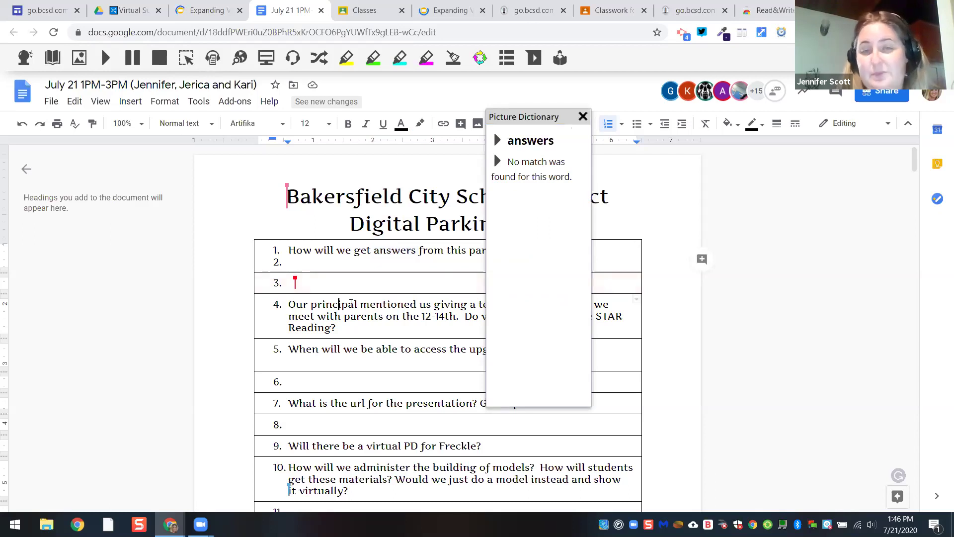
pyautogui.doubleClick(351, 304)
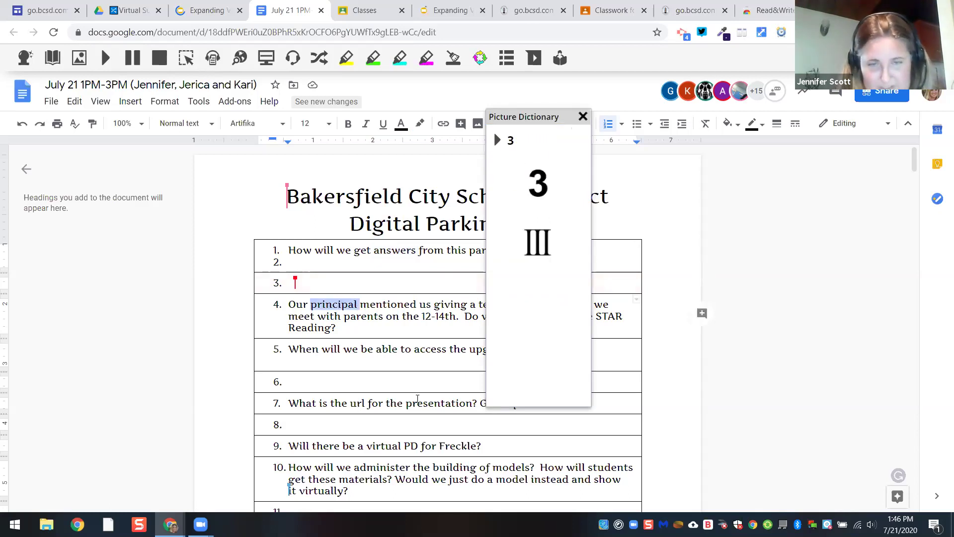
pyautogui.doubleClick(436, 402)
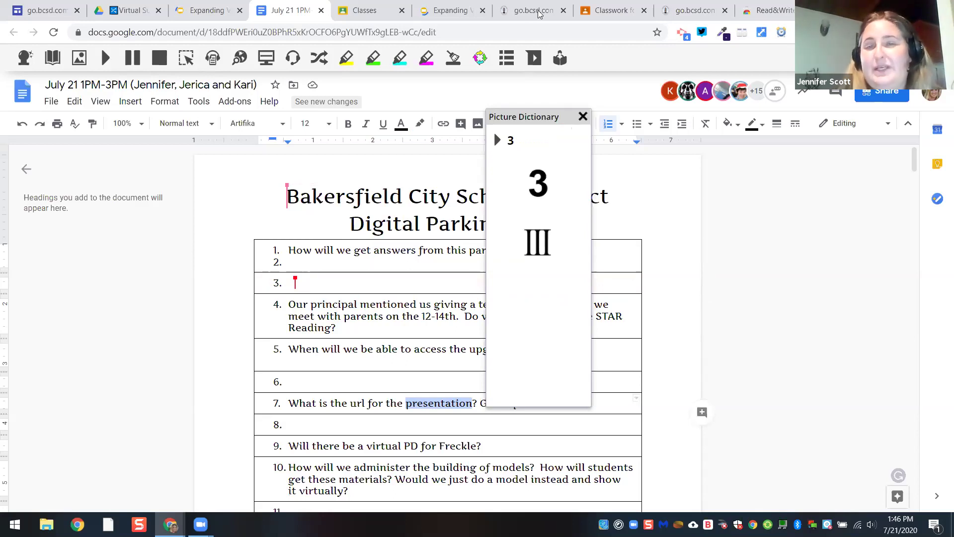
# Return to the Chrome Extensions page and review the remaining entries, from Dualless to uBlock Origin
pyautogui.click(695, 7)
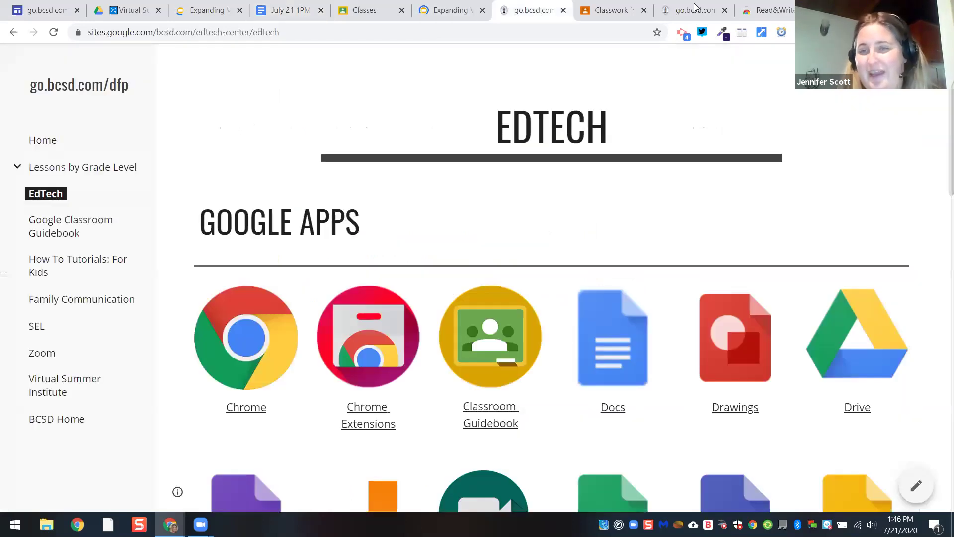
pyautogui.click(695, 7)
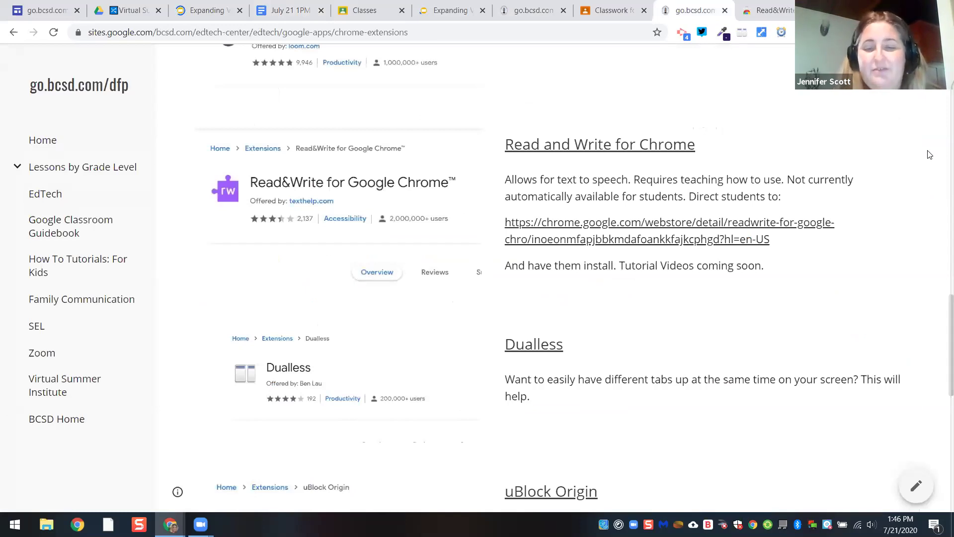
pyautogui.scroll(-2, 930, 154)
pyautogui.scroll(-5, 929, 155)
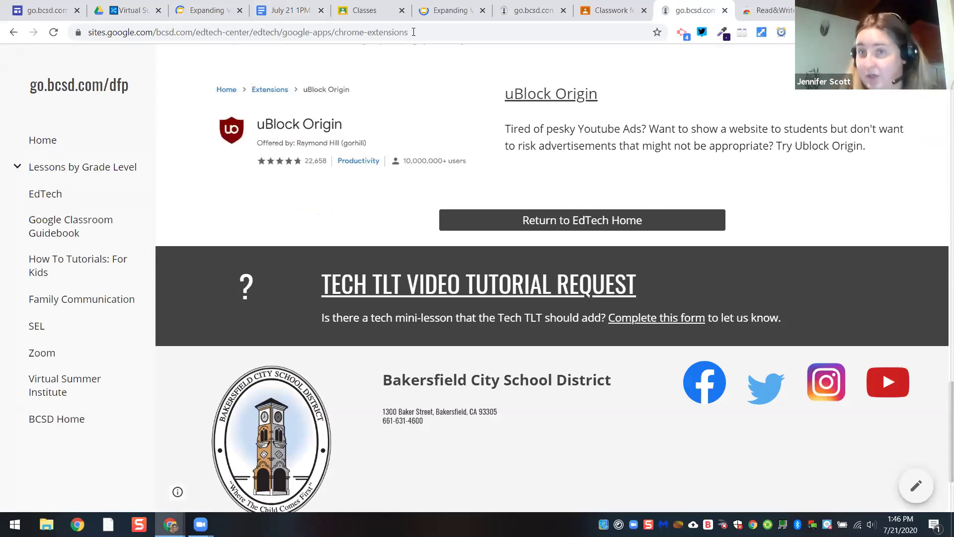
# Switch to Google Classroom and open the English 2020 P3 class's Classwork, showing the February Work topic
pyautogui.click(369, 18)
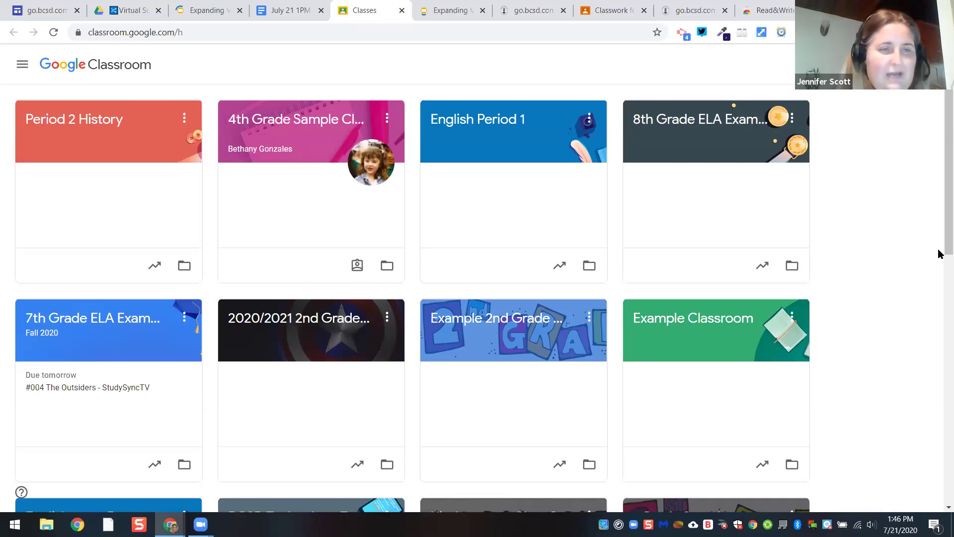
pyautogui.click(77, 201)
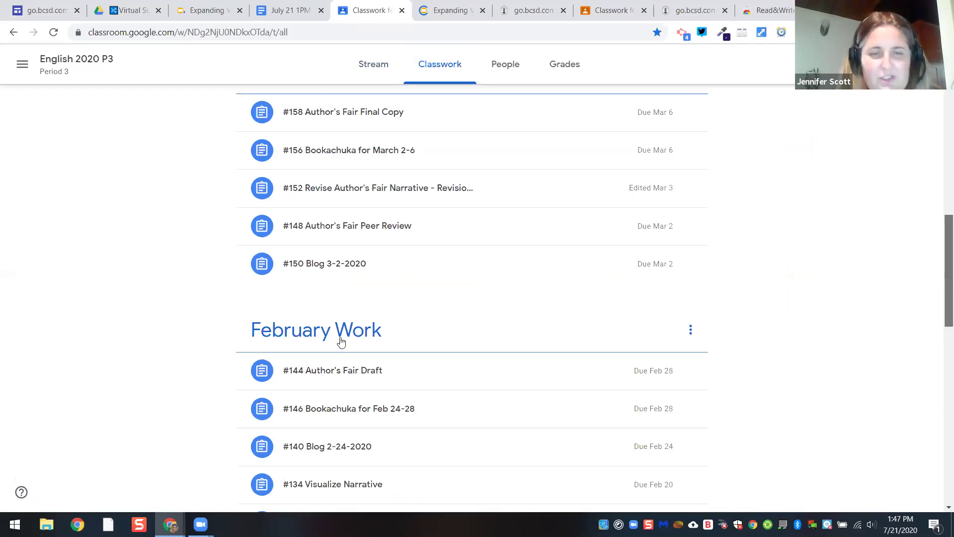
# Open the student work page of the #142 Descriptive Writing Chart assignment and close the browser tabs after it
pyautogui.scroll(-4, 341, 342)
pyautogui.click(388, 345)
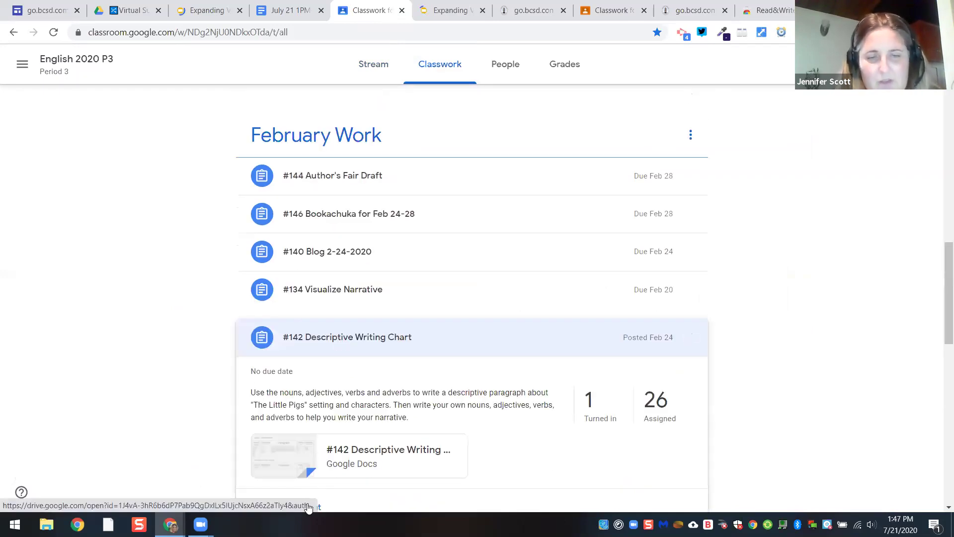
pyautogui.click(308, 507)
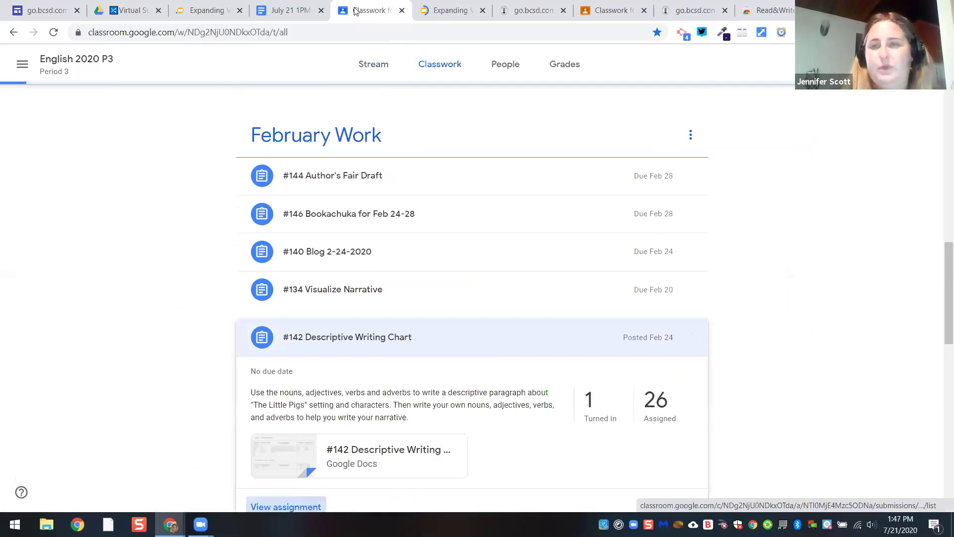
pyautogui.rightClick(356, 11)
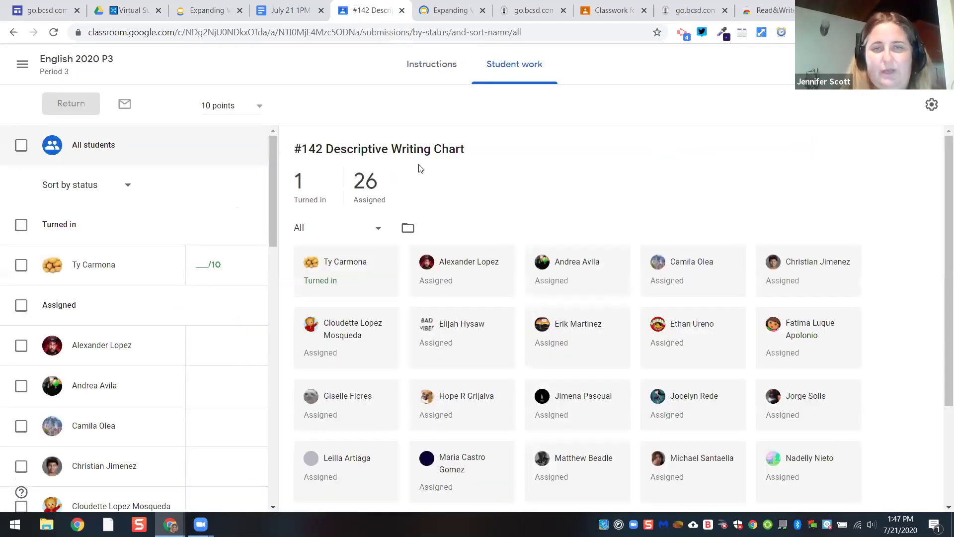
pyautogui.click(418, 165)
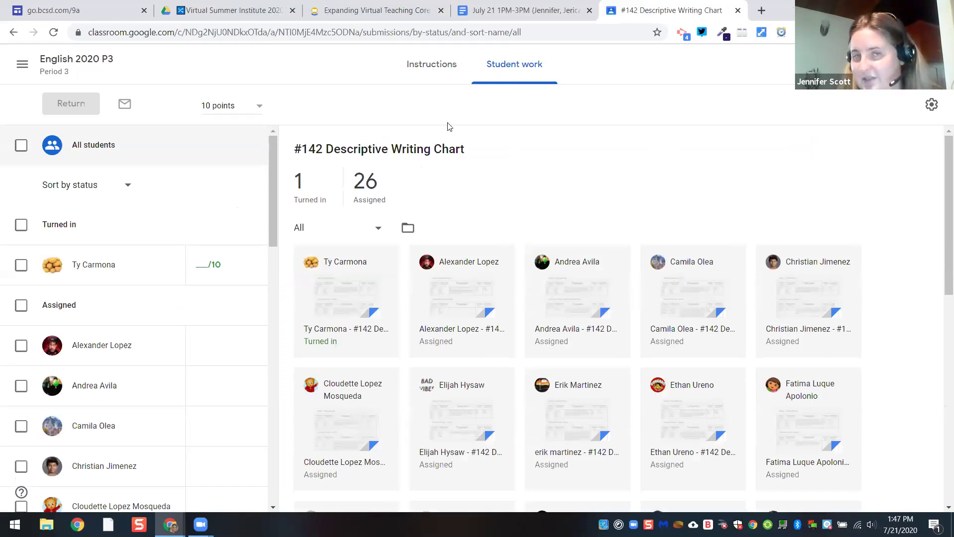
# View the assignment's Drive folder and its student documents in separate tabs, and close every tab after the Classroom one
pyautogui.click(408, 229)
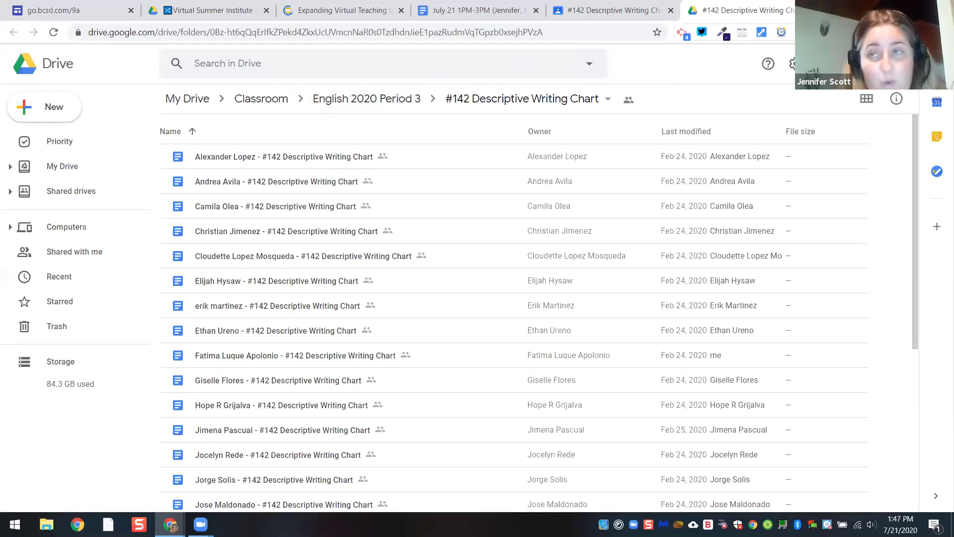
pyautogui.doubleClick(276, 281)
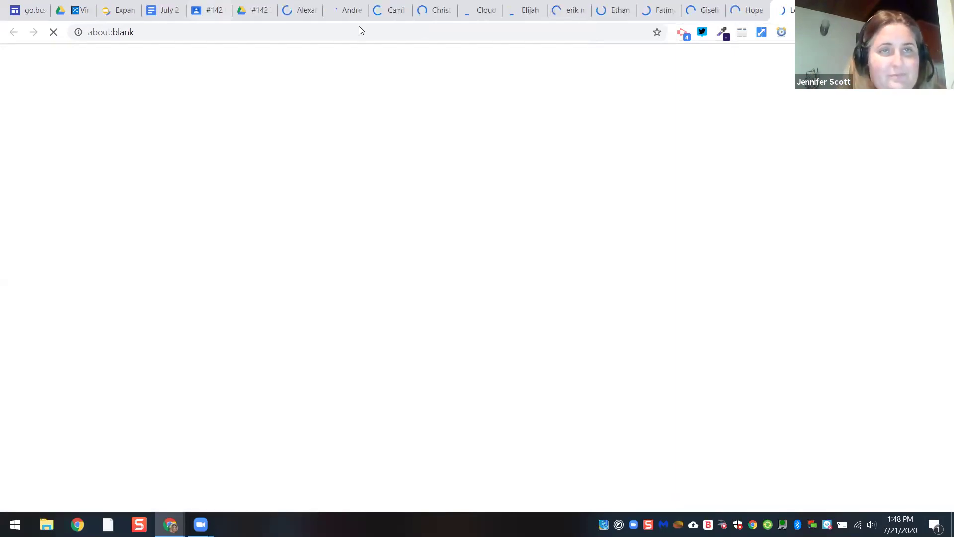
pyautogui.rightClick(206, 18)
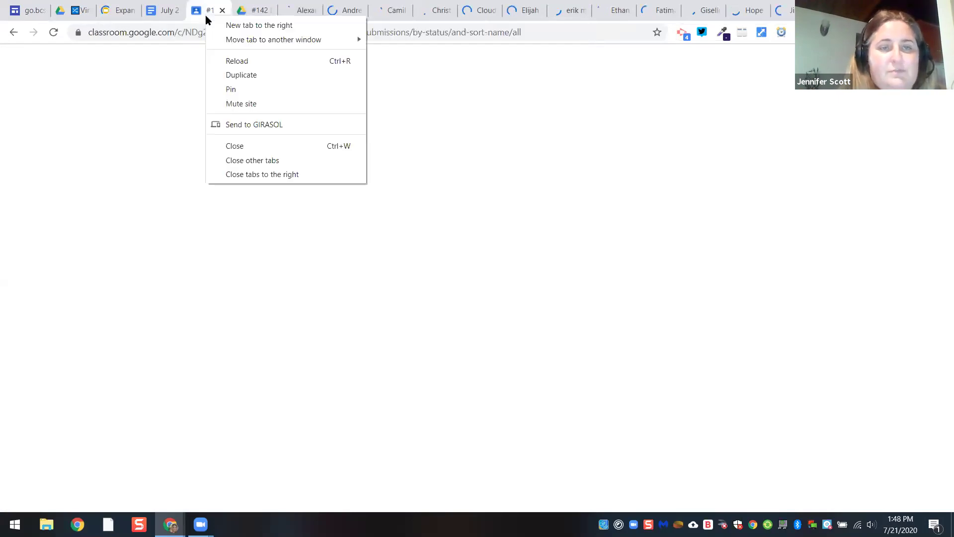
pyautogui.click(266, 175)
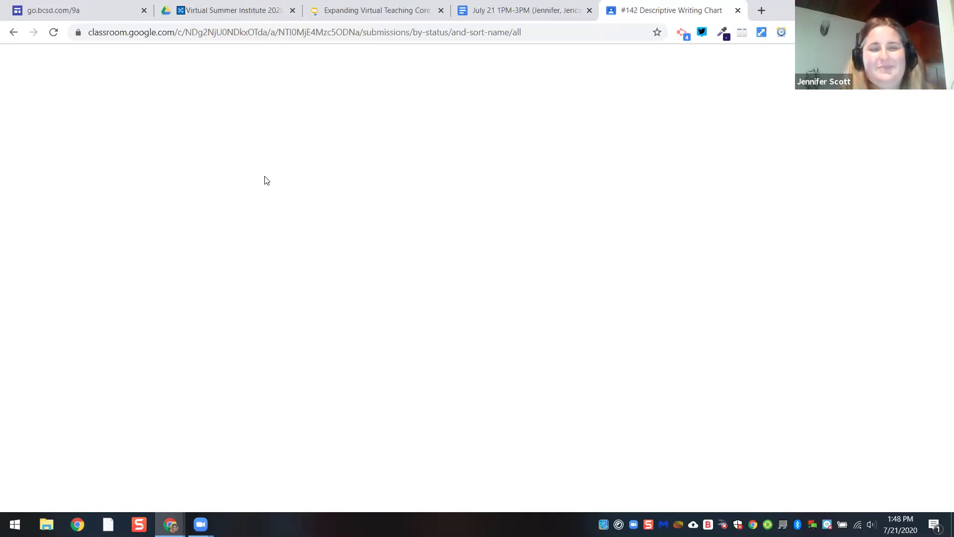
# Switch to the Expanding Virtual Teaching Core Presentation and show its Working Assumptions and Google Classroom slides
pyautogui.hotkey('ctrl', '3')
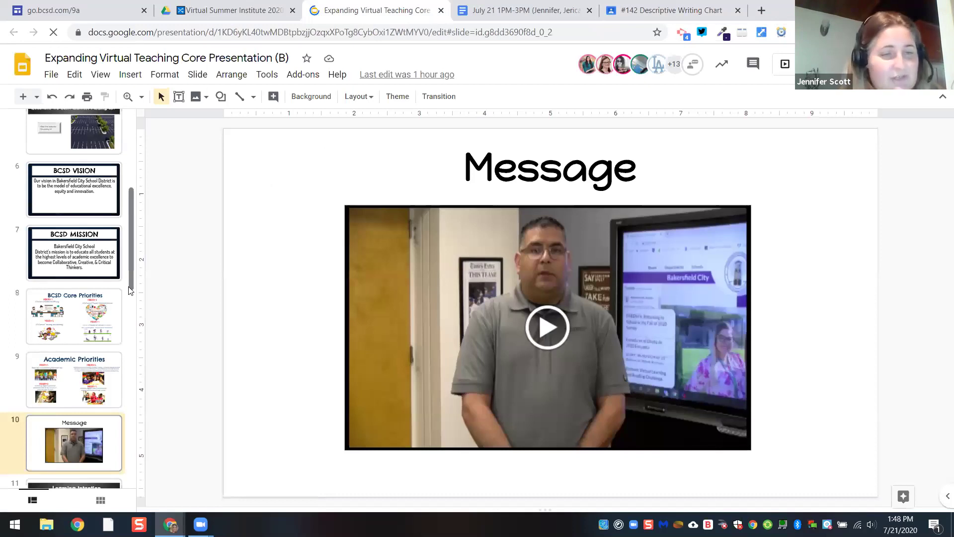
pyautogui.scroll(-5, 124, 293)
pyautogui.scroll(-4, 98, 264)
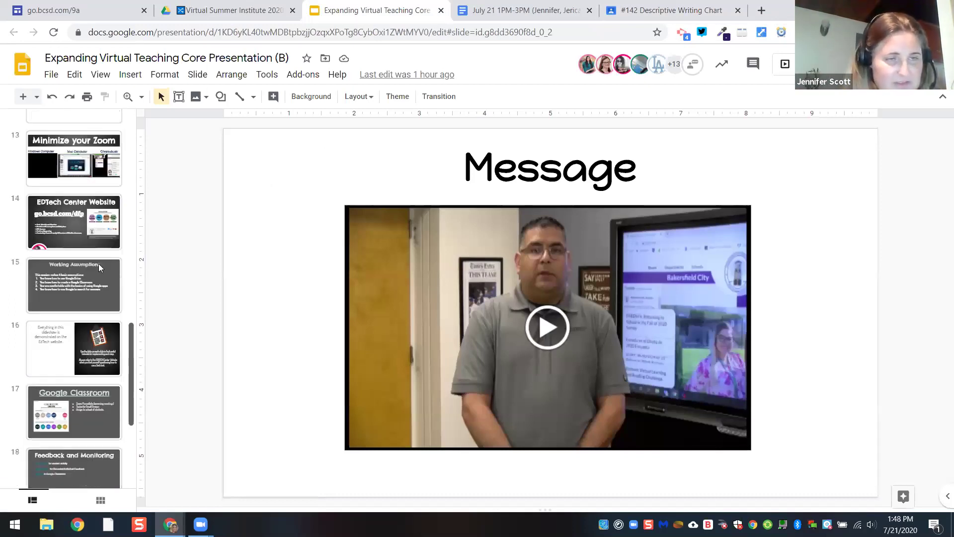
pyautogui.scroll(-4, 89, 246)
pyautogui.click(89, 245)
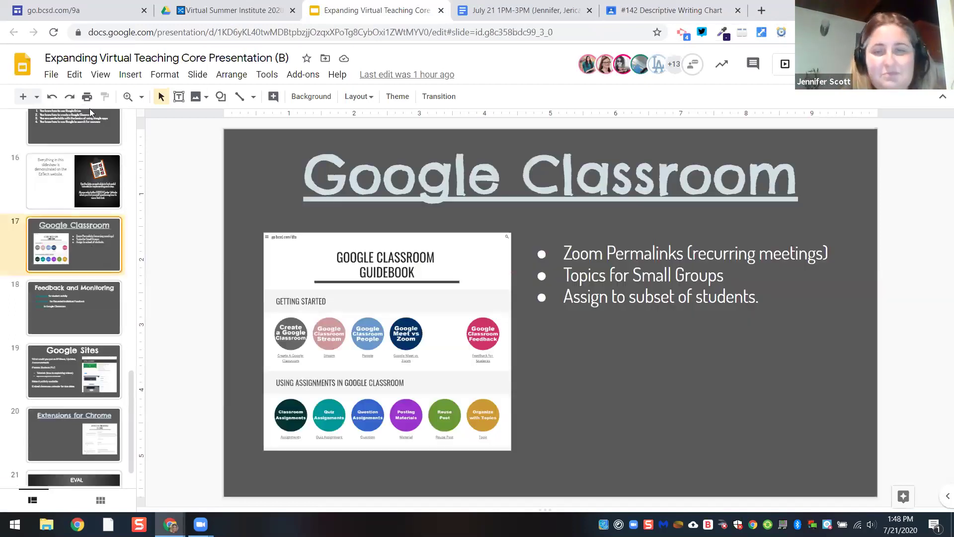
pyautogui.click(86, 125)
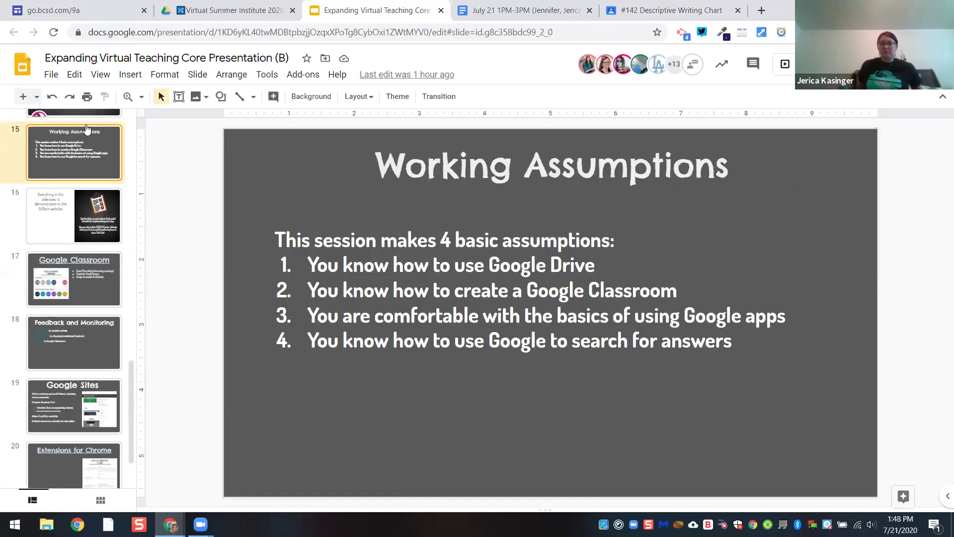
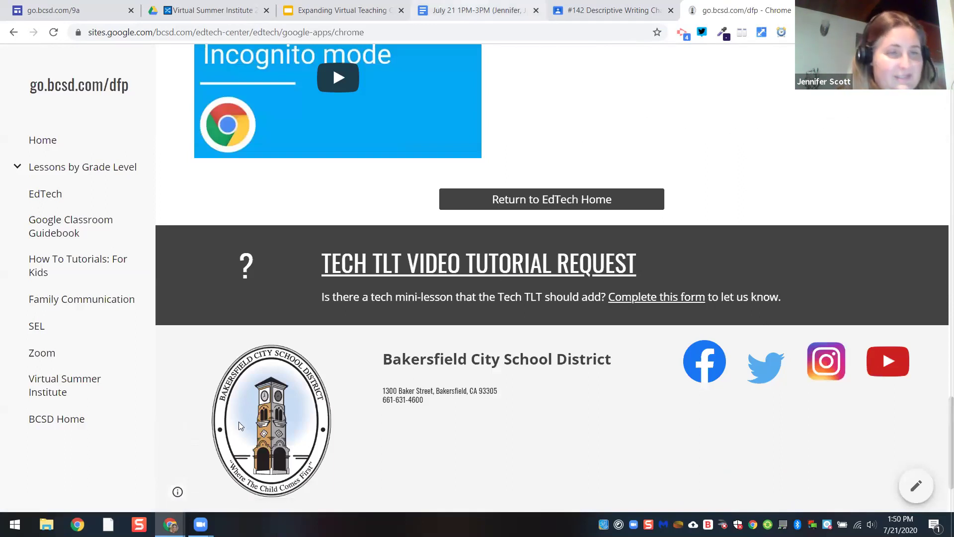
pyautogui.click(343, 10)
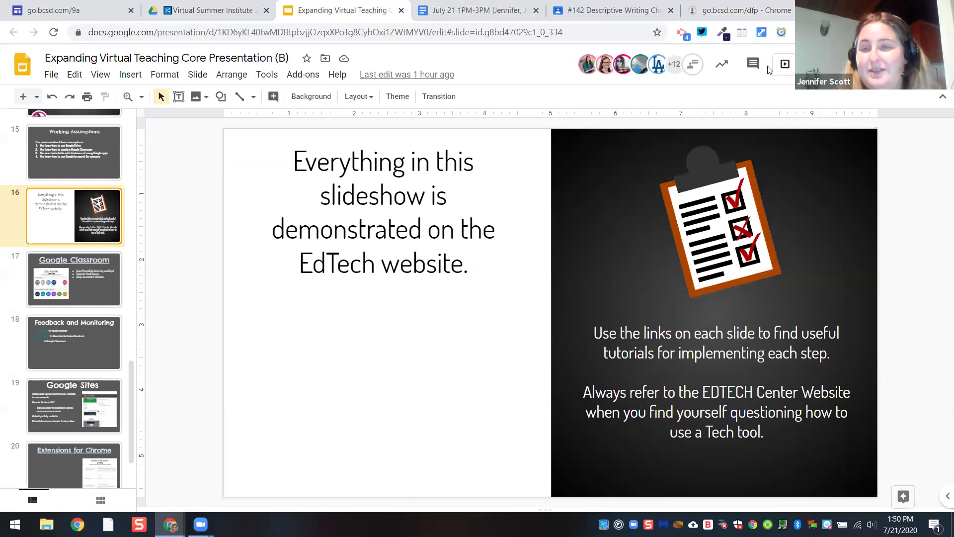
pyautogui.press('Down')
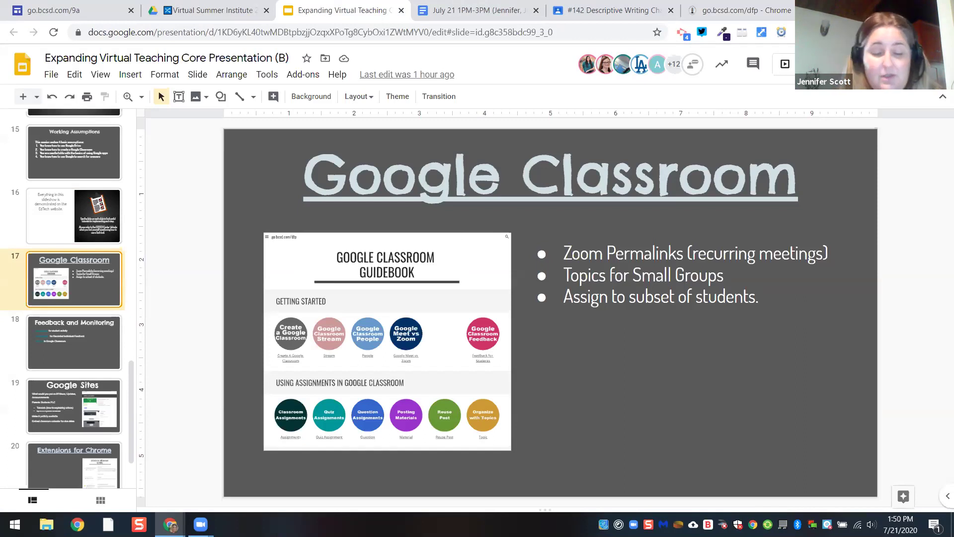
# Open zoom.us in a new tab and review the account's profile page
pyautogui.hotkey('ctrl', 't')
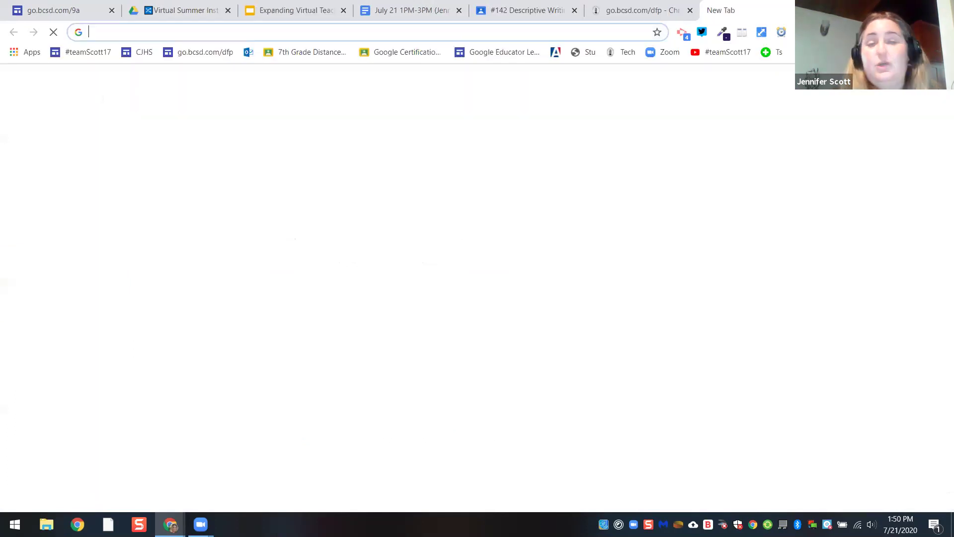
pyautogui.write('zoom.us')
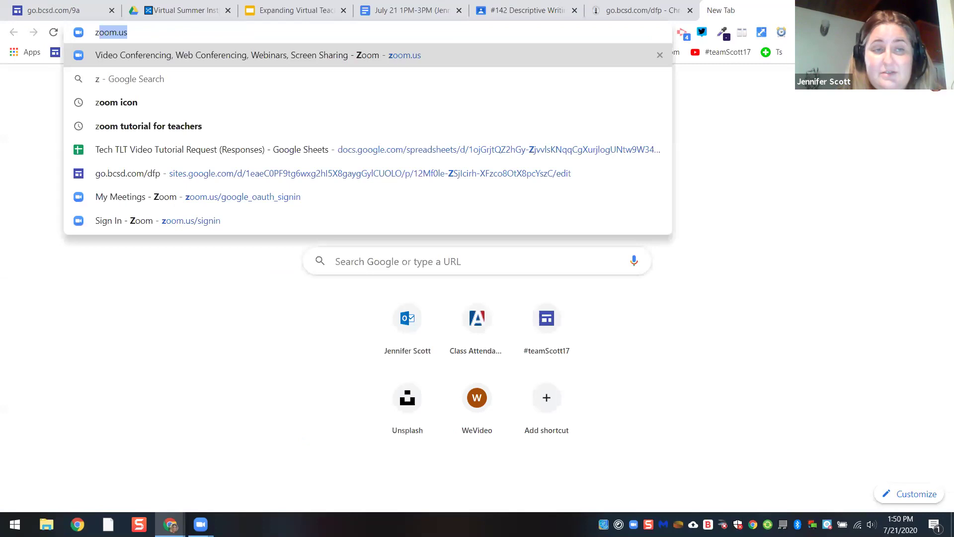
pyautogui.press('Return')
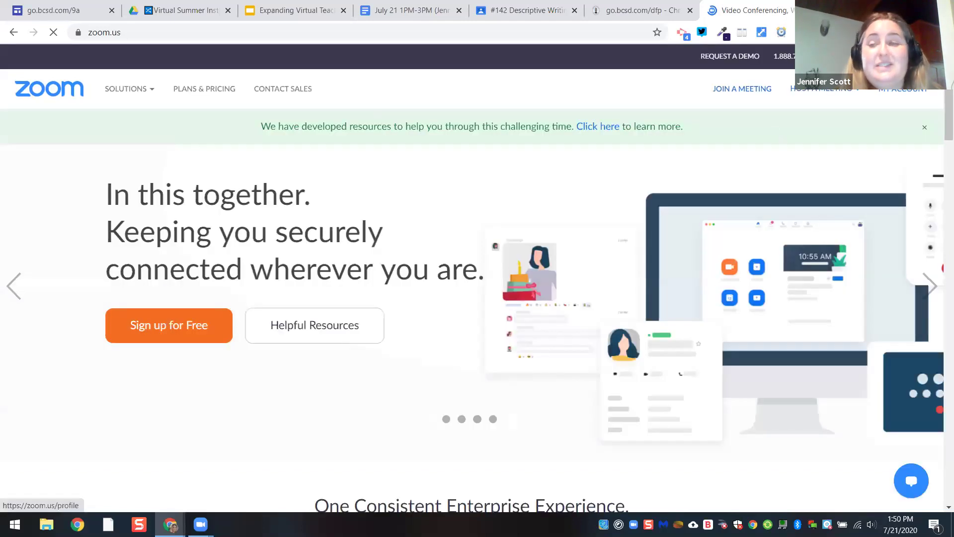
pyautogui.moveTo(871, 57)
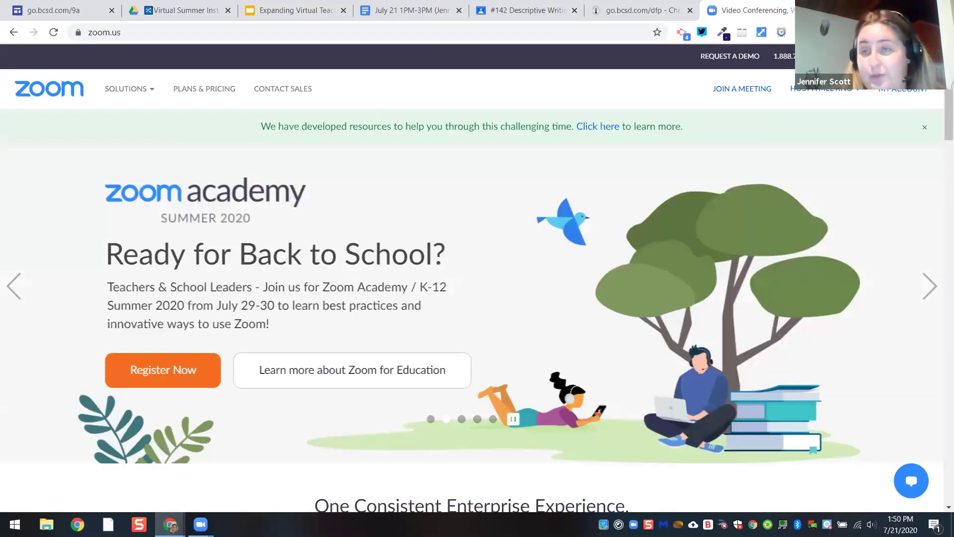
pyautogui.click(900, 94)
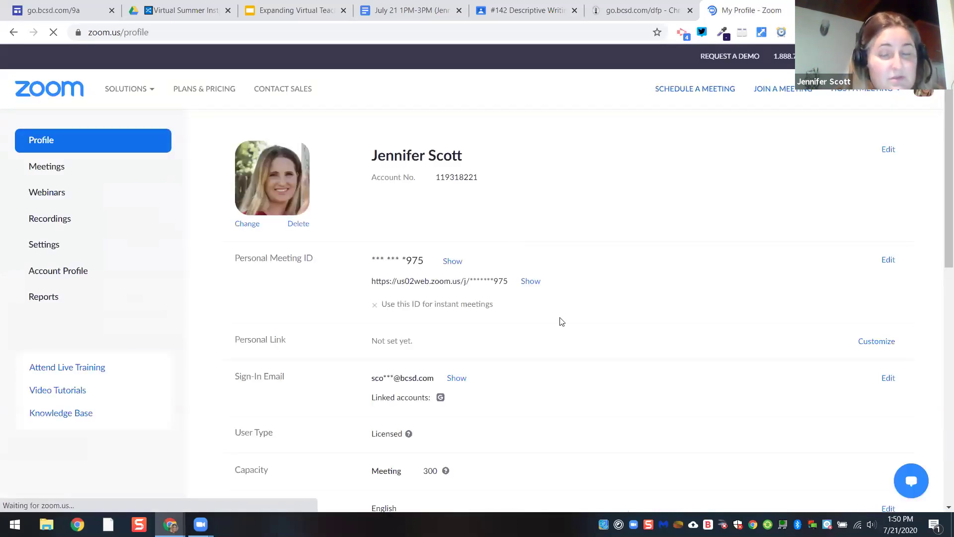
pyautogui.scroll(-2, 939, 150)
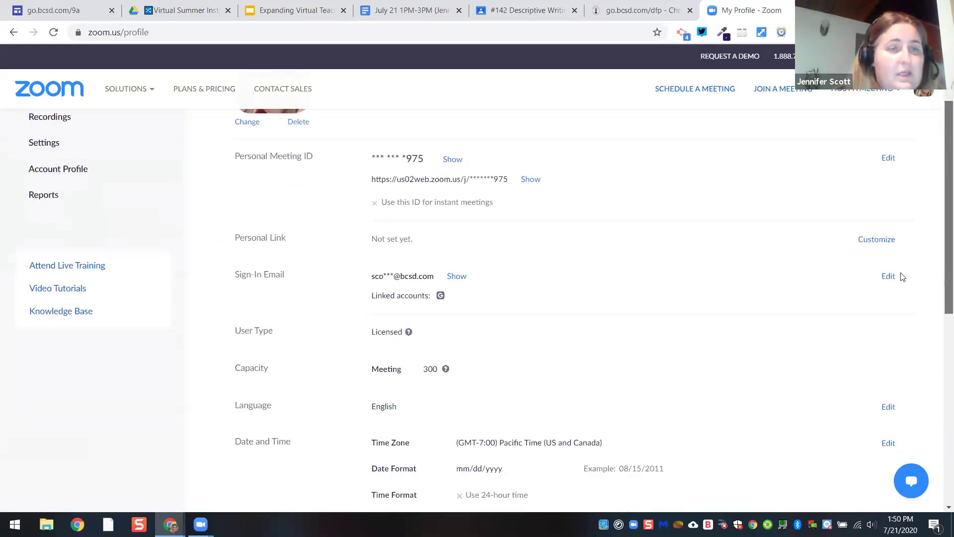
pyautogui.scroll(-5, 904, 276)
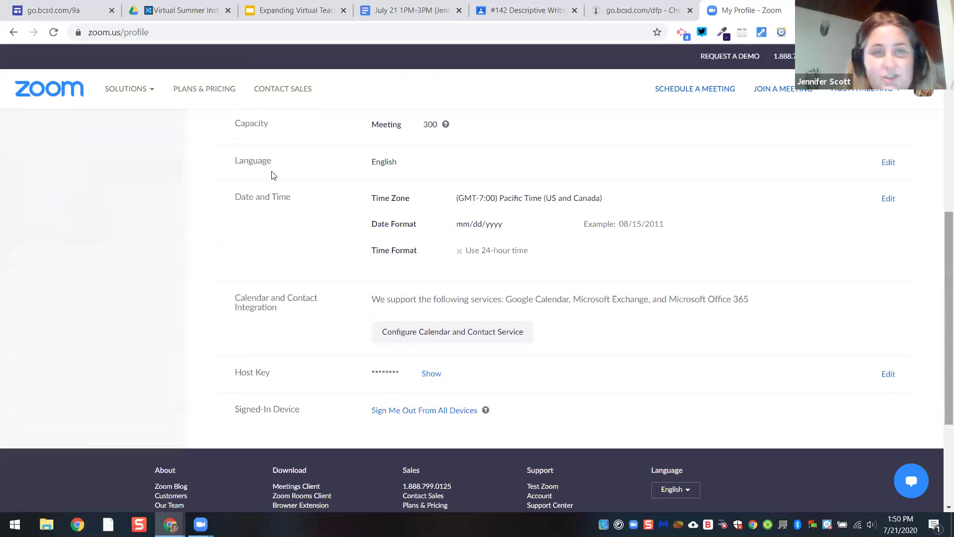
pyautogui.scroll(7, 52, 166)
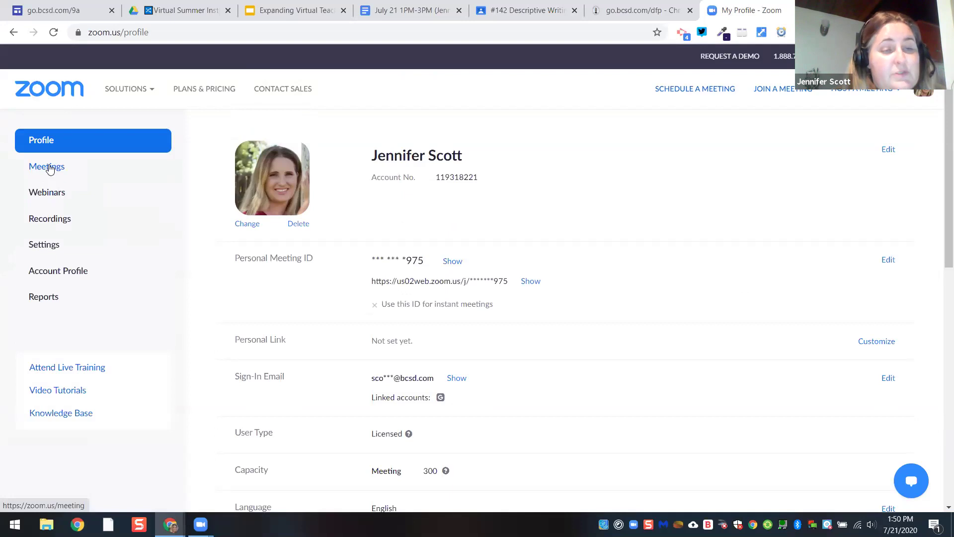
# Start scheduling a new Zoom meeting with the topic "Period 1 Zoom Meeting"
pyautogui.click(50, 169)
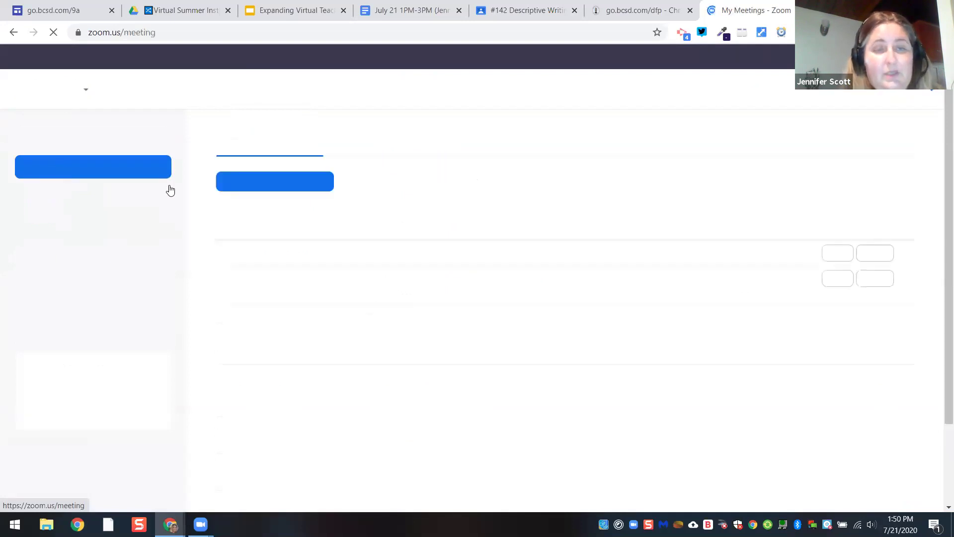
pyautogui.click(263, 184)
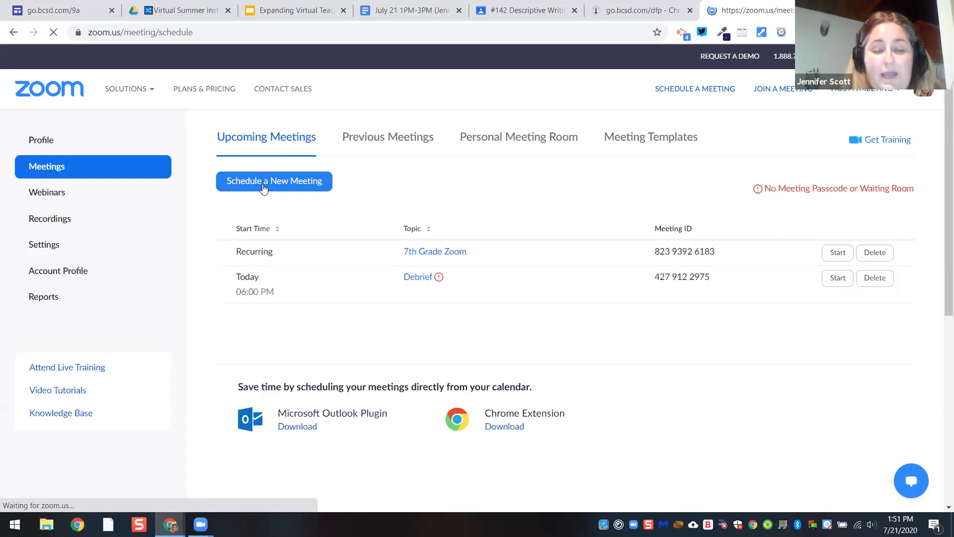
pyautogui.write('Period')
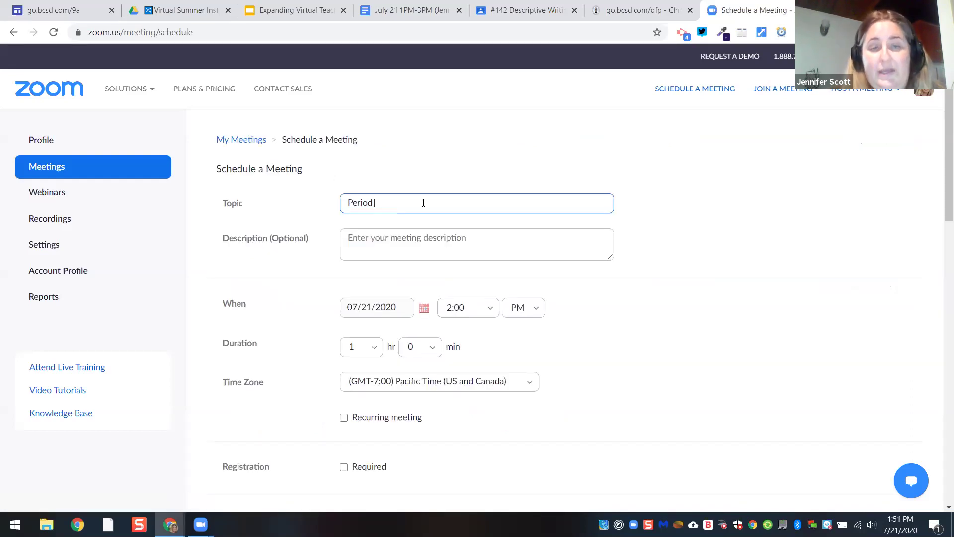
pyautogui.write(' 1 Zoom Meeting')
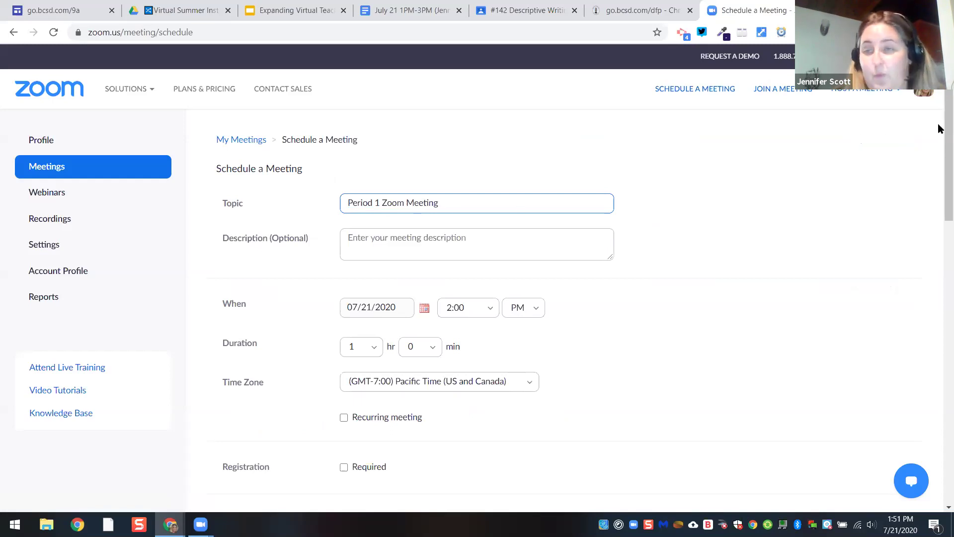
# Make the meeting recurring and check the calendar for its end date
pyautogui.scroll(-4, 939, 164)
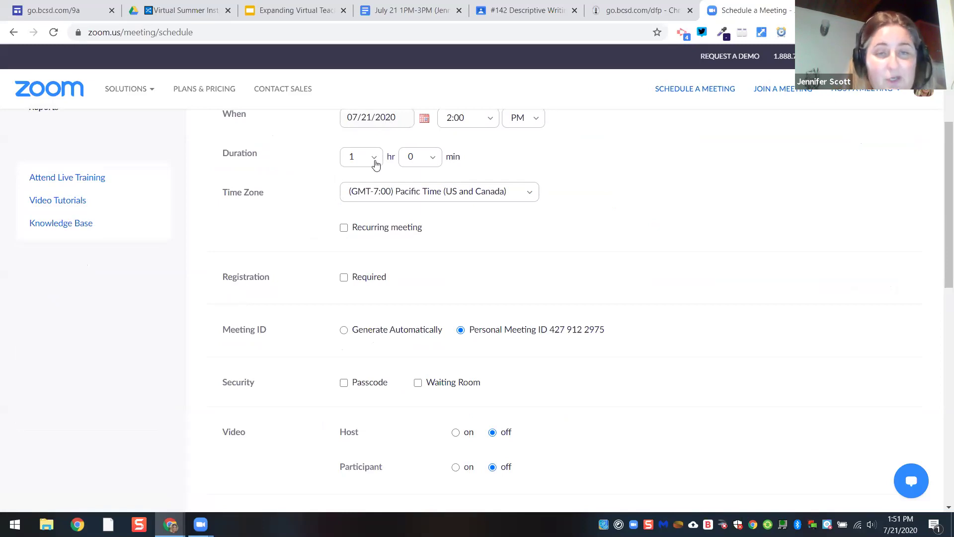
pyautogui.click(344, 228)
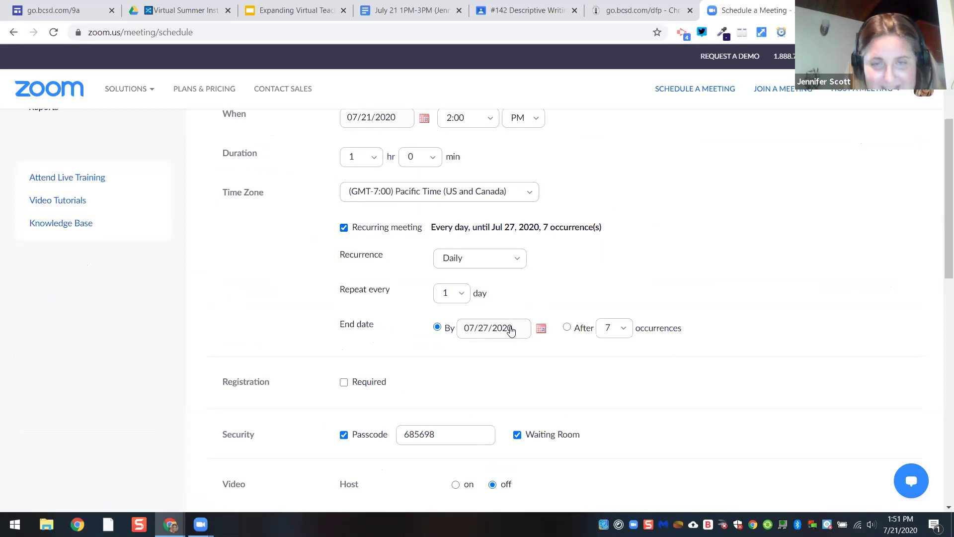
pyautogui.click(511, 330)
pyautogui.click(541, 331)
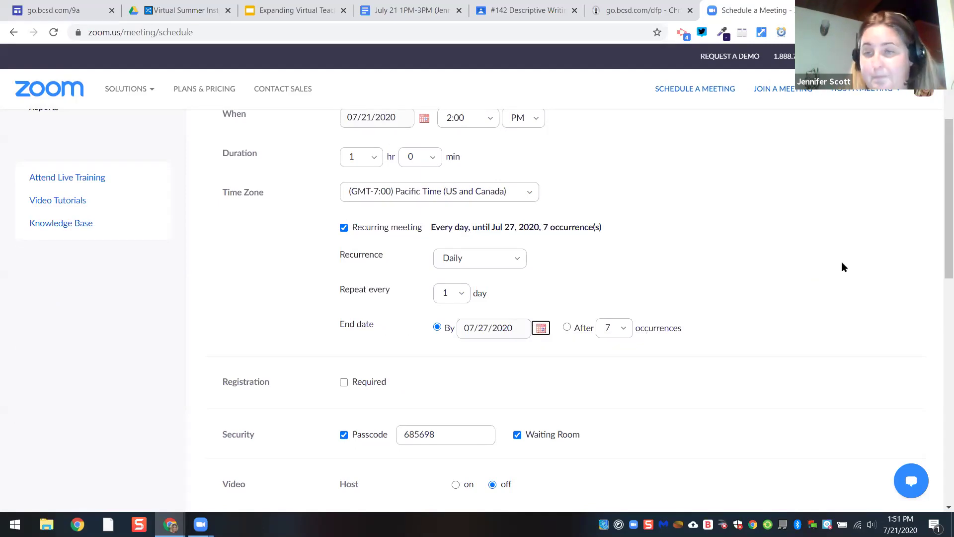
# Allow only authenticated users signed in to Zoom to join, and save the meeting
pyautogui.moveTo(938, 144); pyautogui.dragTo(939, 246)
pyautogui.click(456, 155)
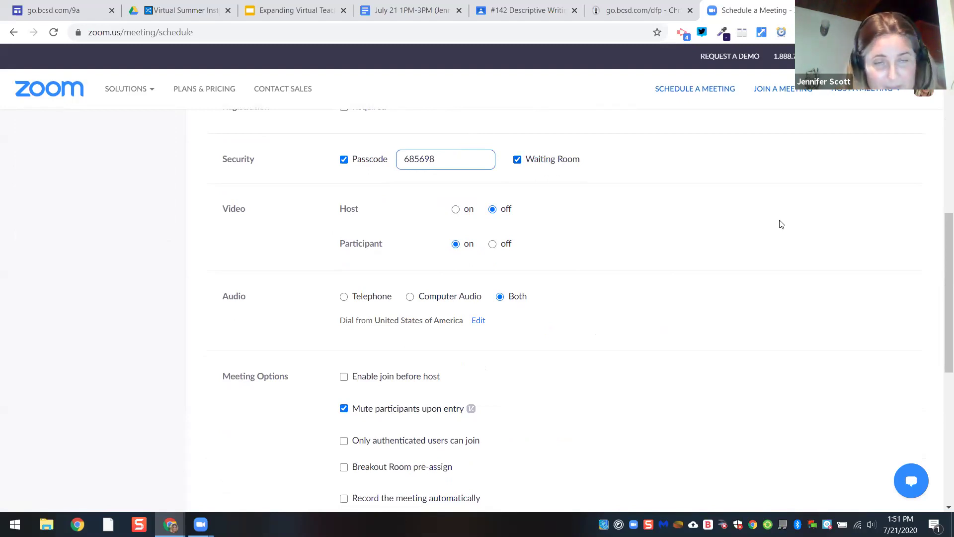
pyautogui.scroll(-4, 939, 304)
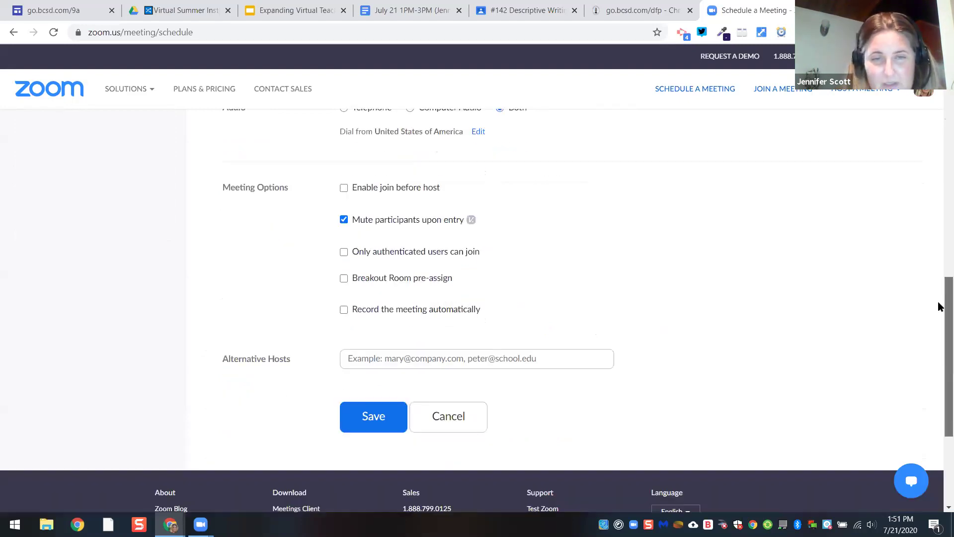
pyautogui.click(344, 253)
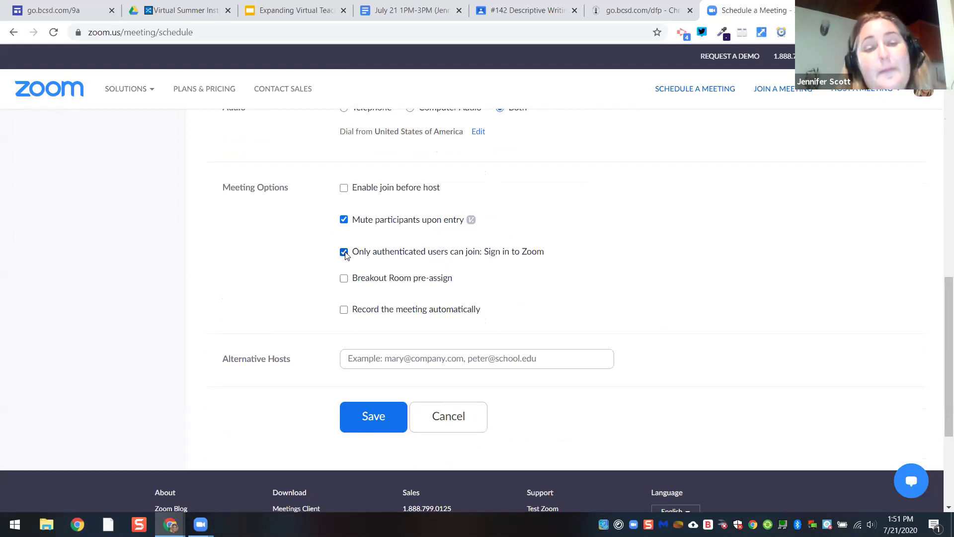
pyautogui.click(344, 252)
pyautogui.click(344, 252)
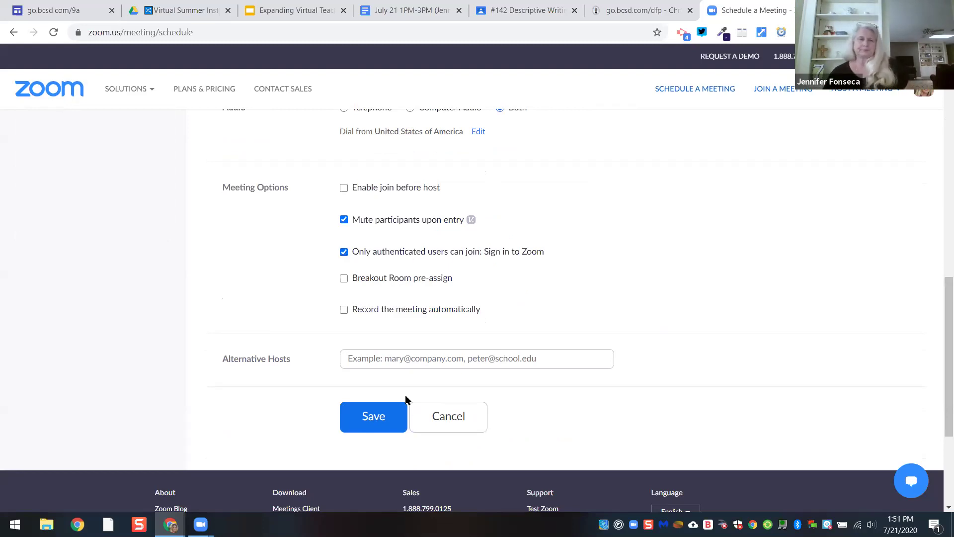
pyautogui.click(376, 408)
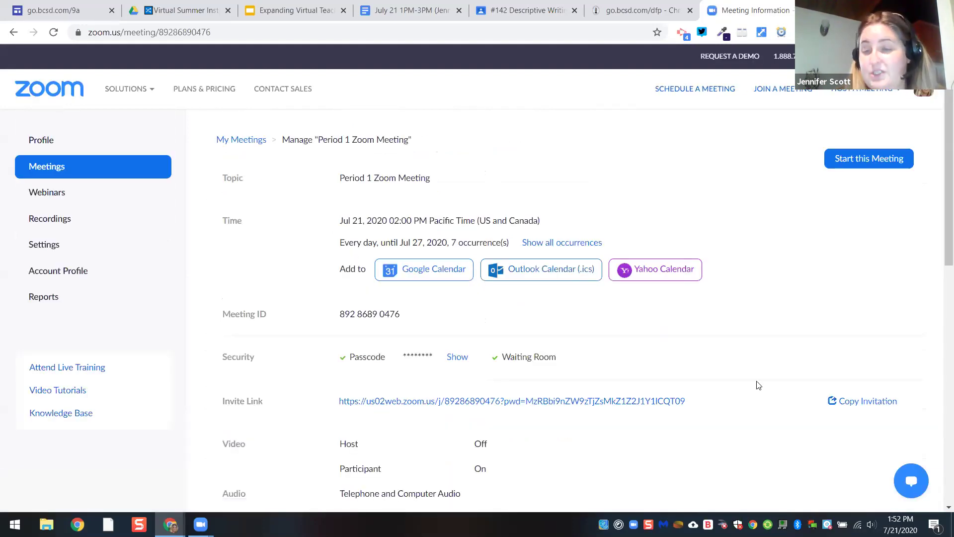
# Copy the full meeting invitation for the Period 1 Zoom Meeting
pyautogui.scroll(-4, 939, 264)
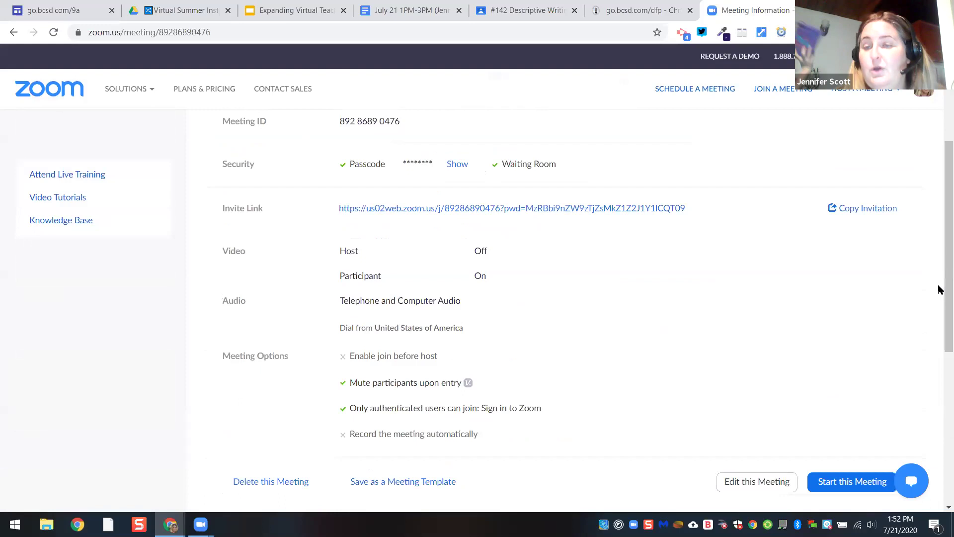
pyautogui.click(853, 210)
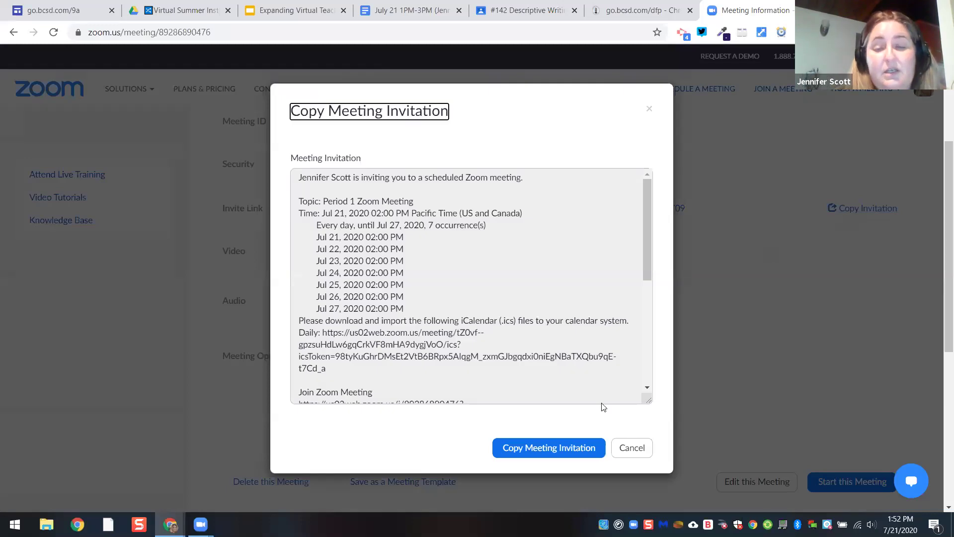
pyautogui.click(597, 446)
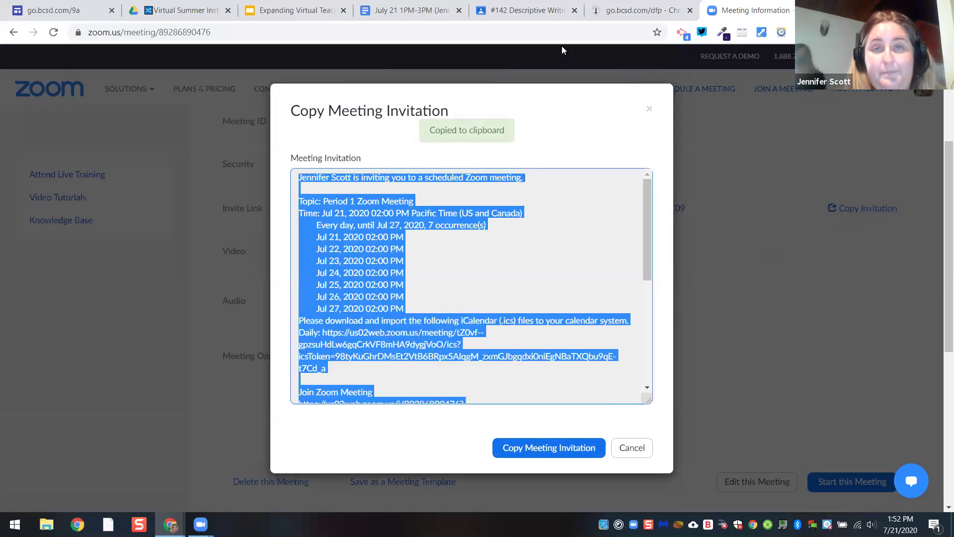
# Switch to Google Classroom and open the English Period 1 class
pyautogui.click(536, 9)
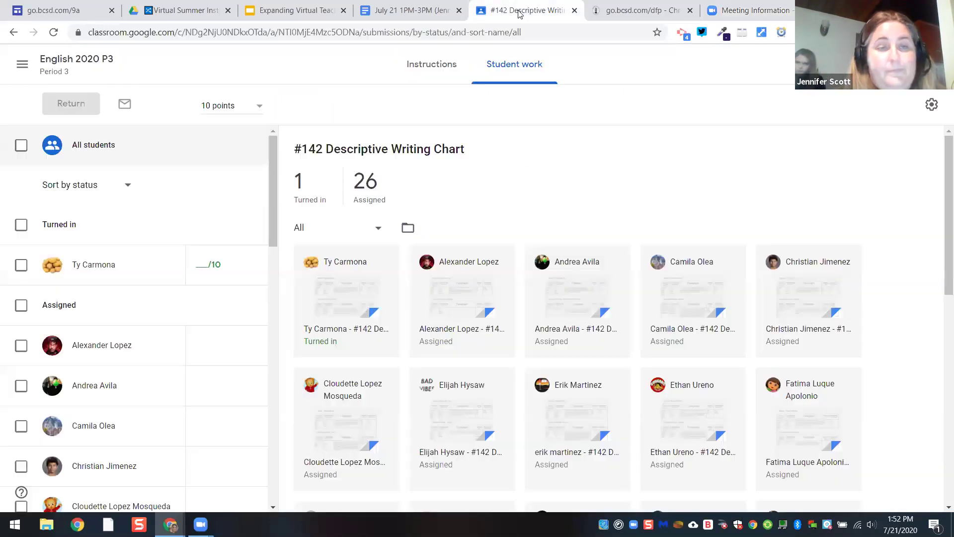
pyautogui.click(22, 65)
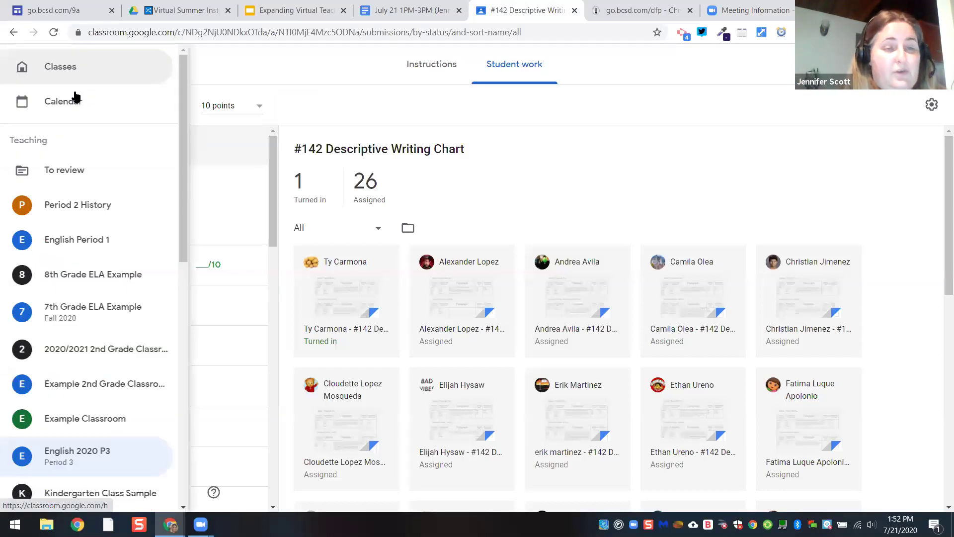
pyautogui.click(85, 240)
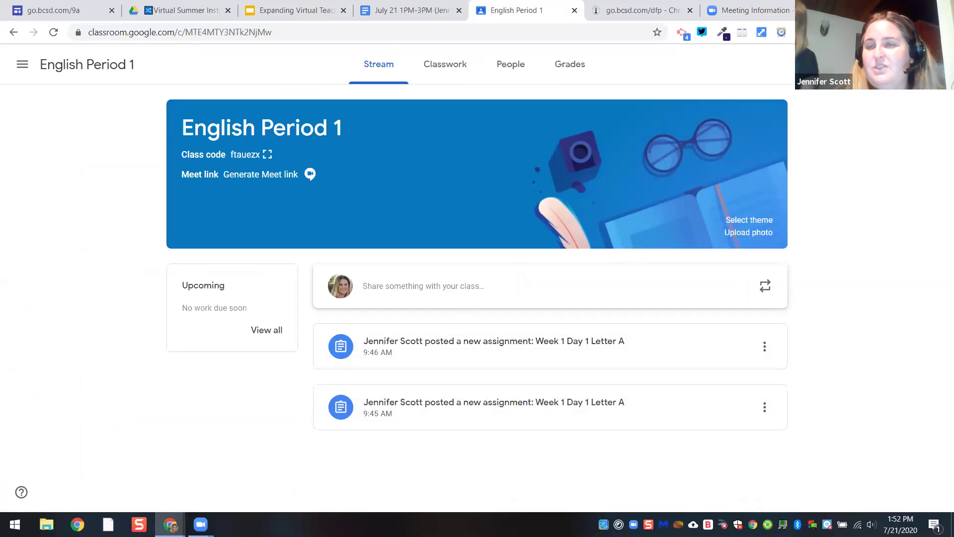
# Hide classwork notifications on the English Period 1 stream in the class settings, and save them
pyautogui.click(933, 64)
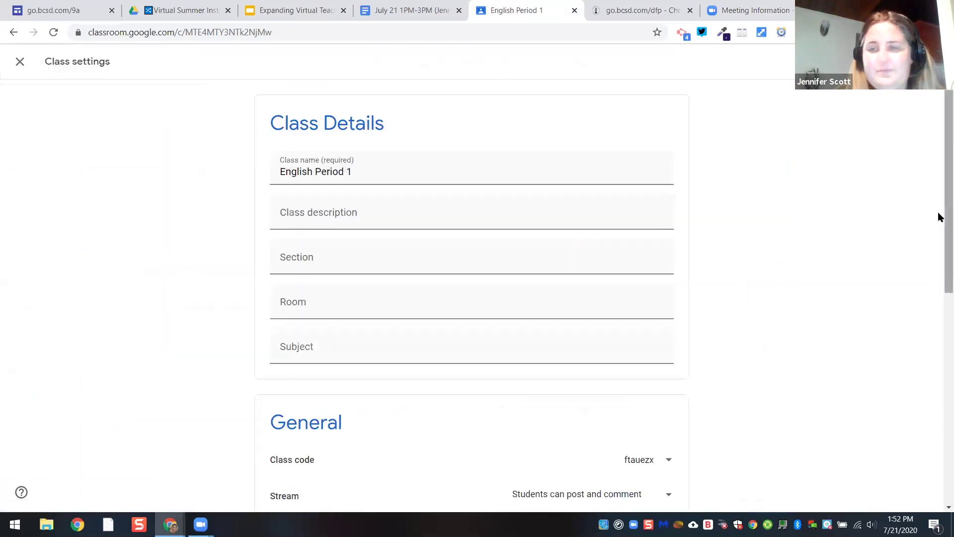
pyautogui.scroll(-1, 939, 348)
pyautogui.scroll(-7, 938, 401)
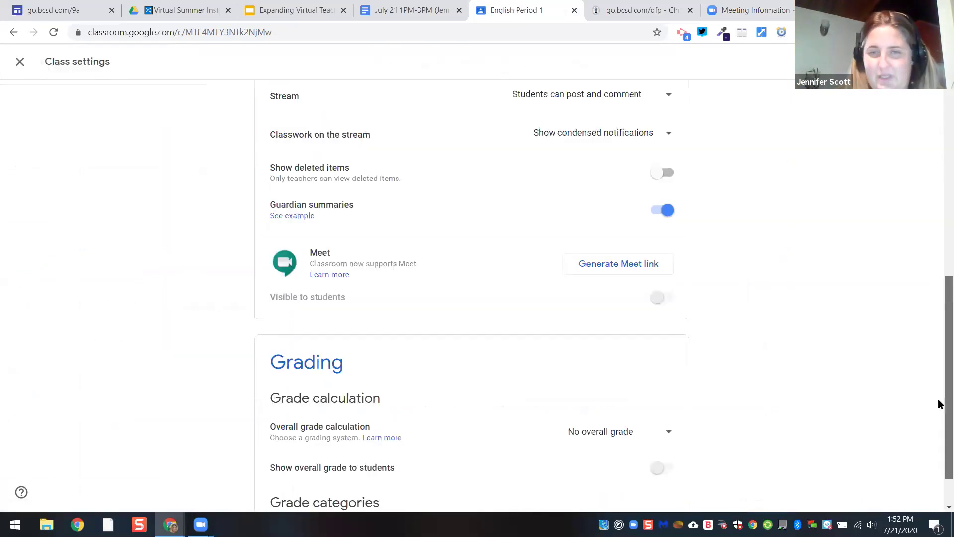
pyautogui.click(606, 139)
pyautogui.click(605, 168)
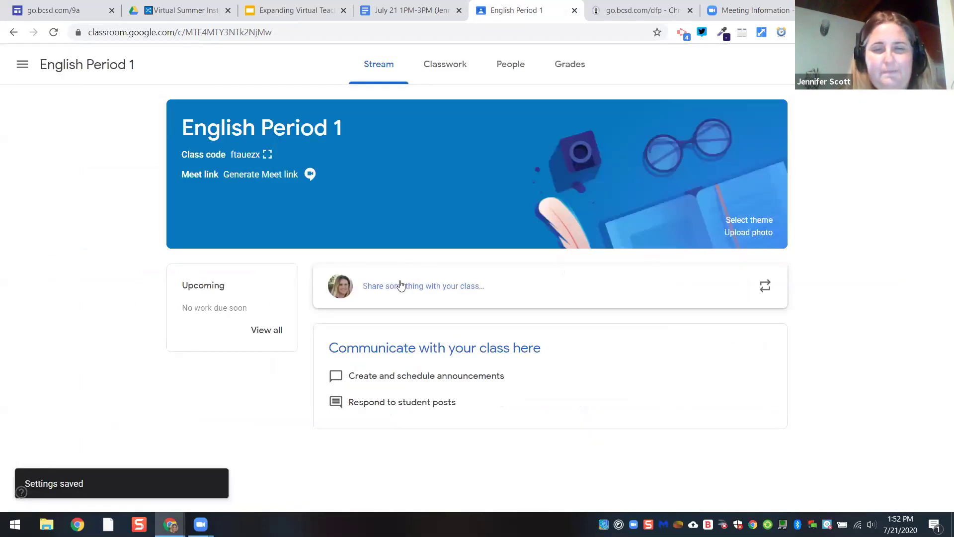
# Start a new stream announcement, paste the full Zoom invitation with its meeting passcode into it, and undo the paste
pyautogui.click(400, 286)
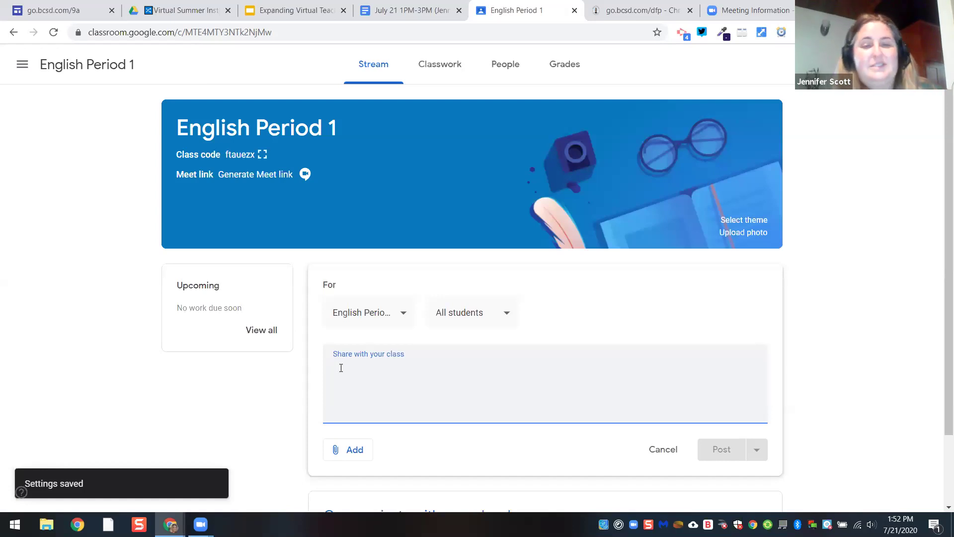
pyautogui.hotkey('ctrl', 'v')
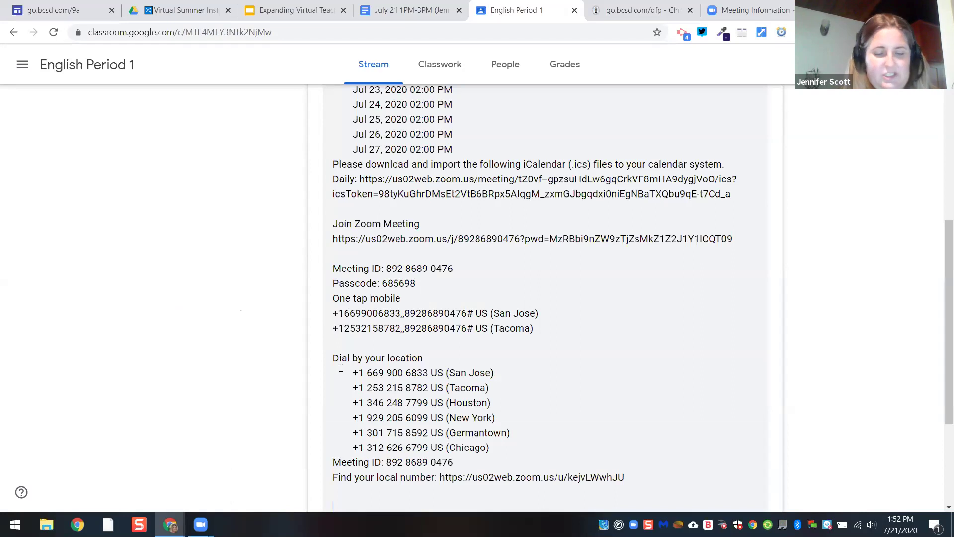
pyautogui.hotkey('ctrl', 'z')
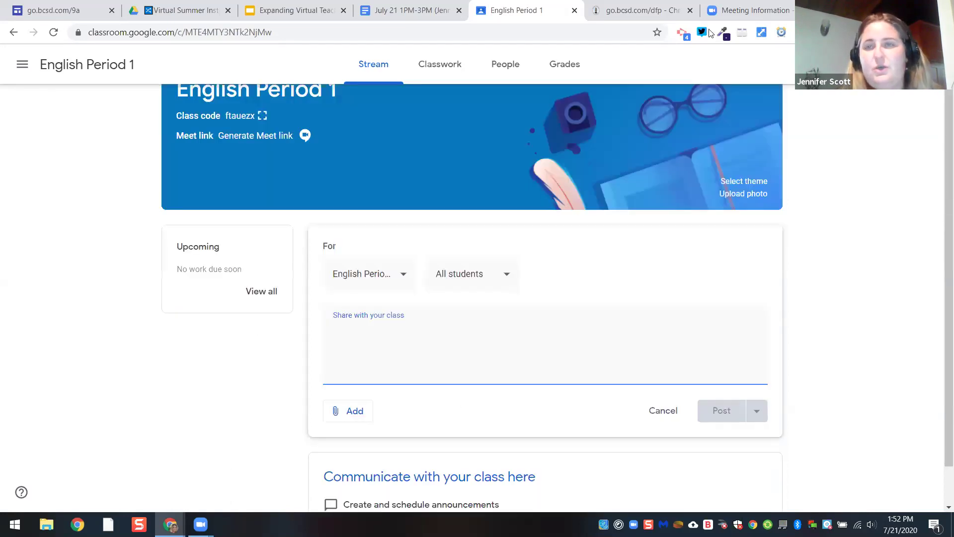
# Return to the Zoom meeting invitation and copy only the Join Zoom Meeting link
pyautogui.click(750, 7)
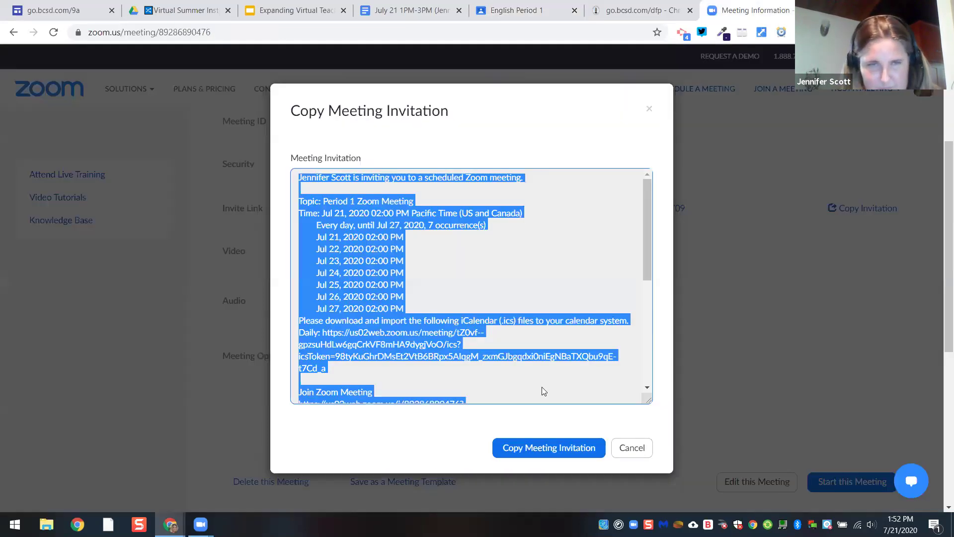
pyautogui.click(591, 245)
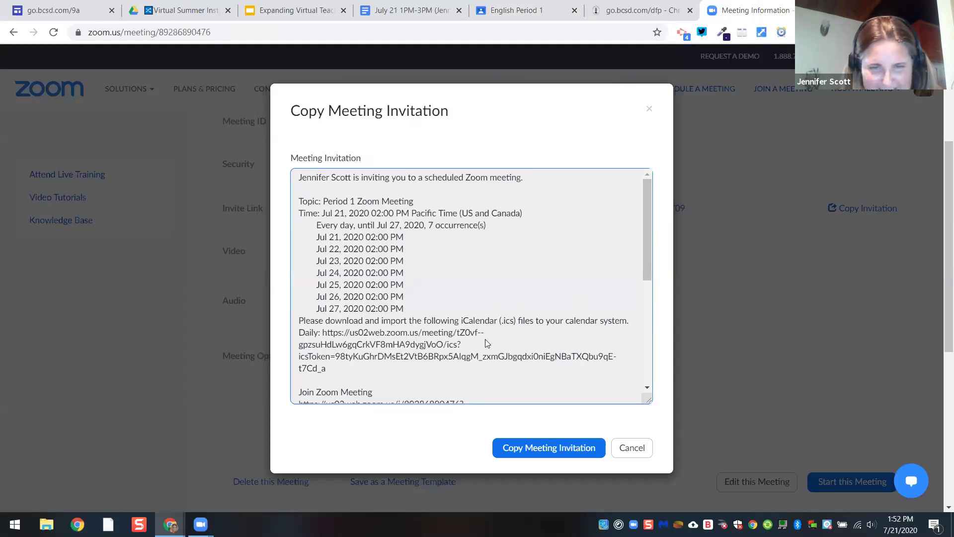
pyautogui.scroll(-3, 641, 304)
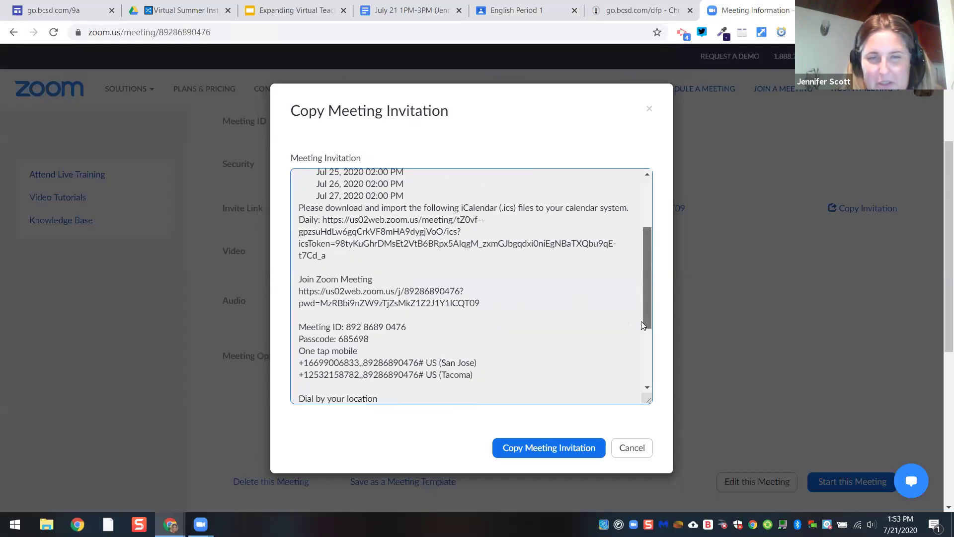
pyautogui.moveTo(486, 289); pyautogui.dragTo(299, 277)
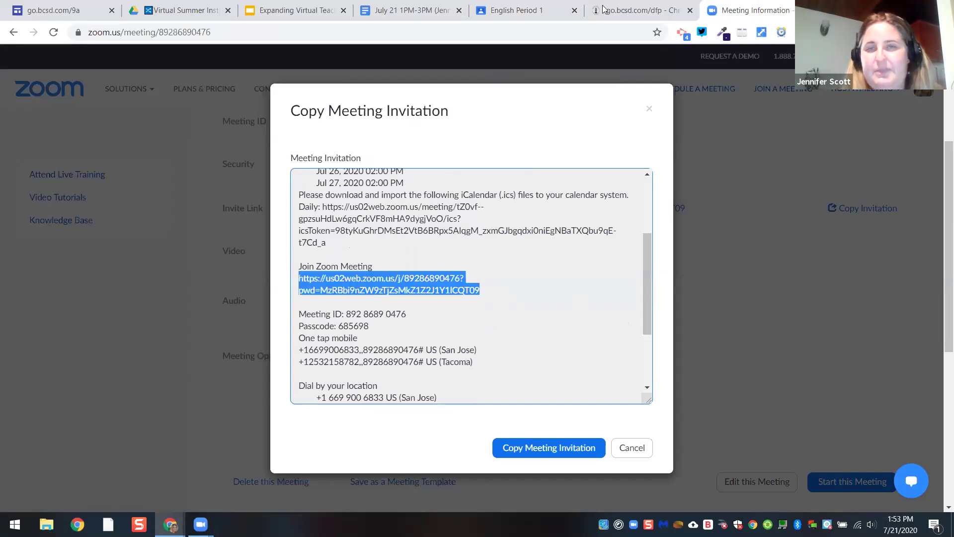
# Back in the Classroom announcement, write the message "Join us for our daily Zoom meeting at 8:15 am"
pyautogui.click(504, 10)
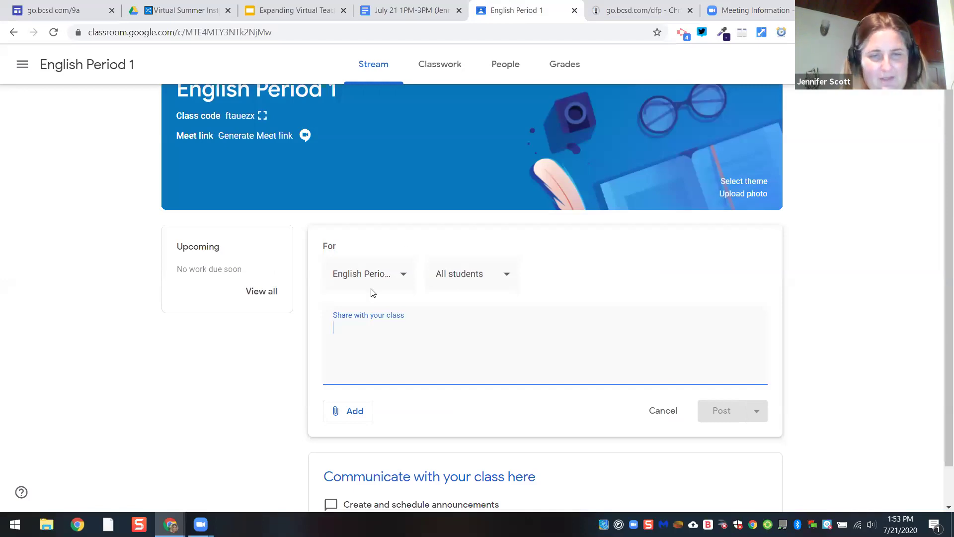
pyautogui.write('Join us f')
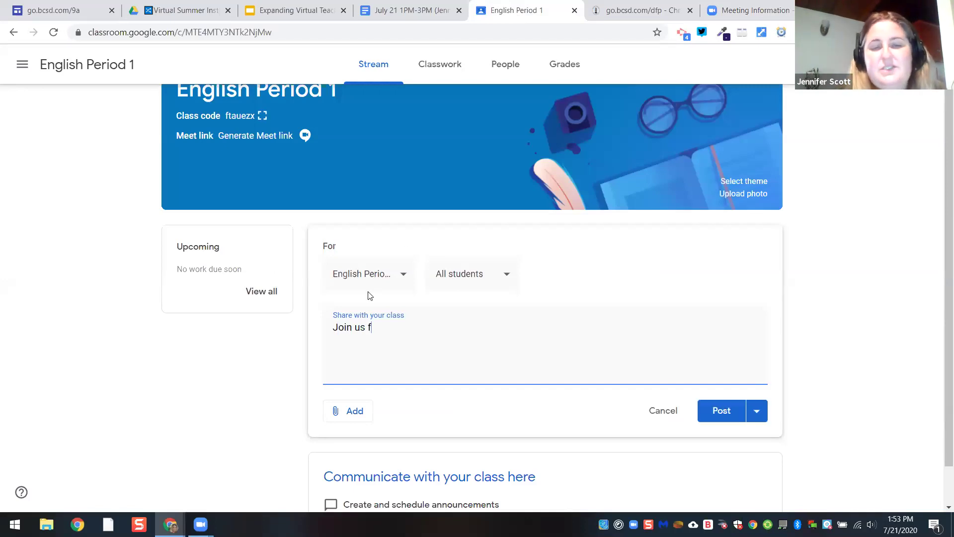
pyautogui.write('or our daily Zoom meeting')
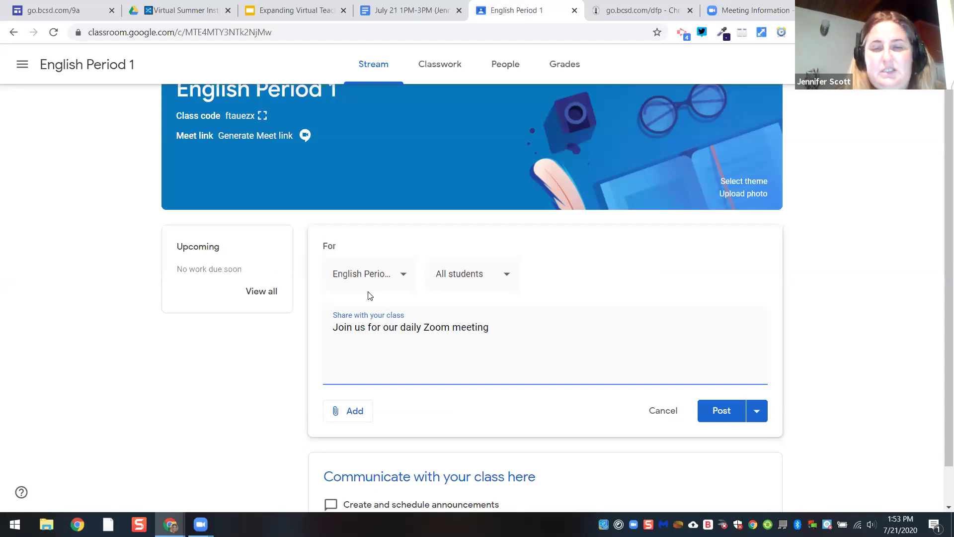
pyautogui.write(' at 8:15 am')
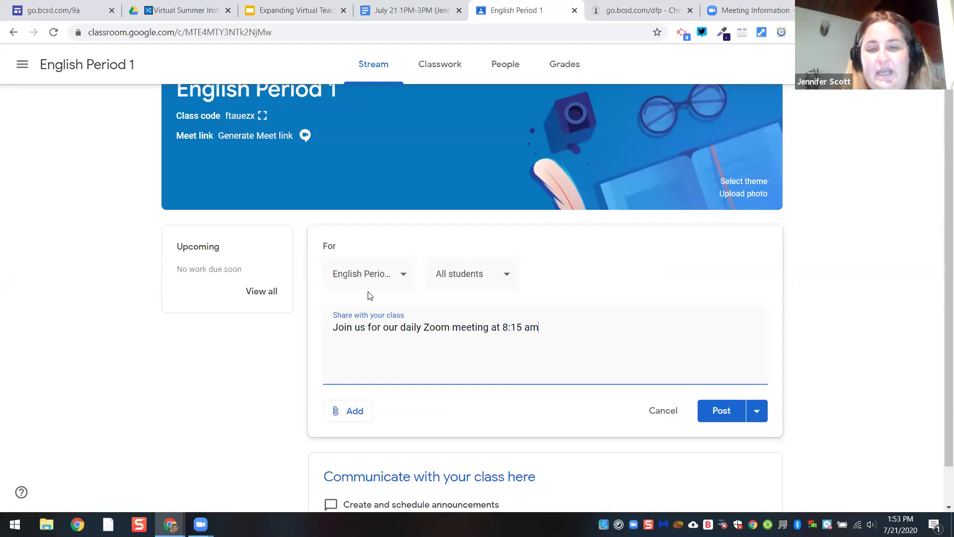
# Attach the copied Zoom join link, including its embedded passcode, to the announcement
pyautogui.click(353, 410)
pyautogui.click(366, 448)
pyautogui.hotkey('ctrl', 'v')
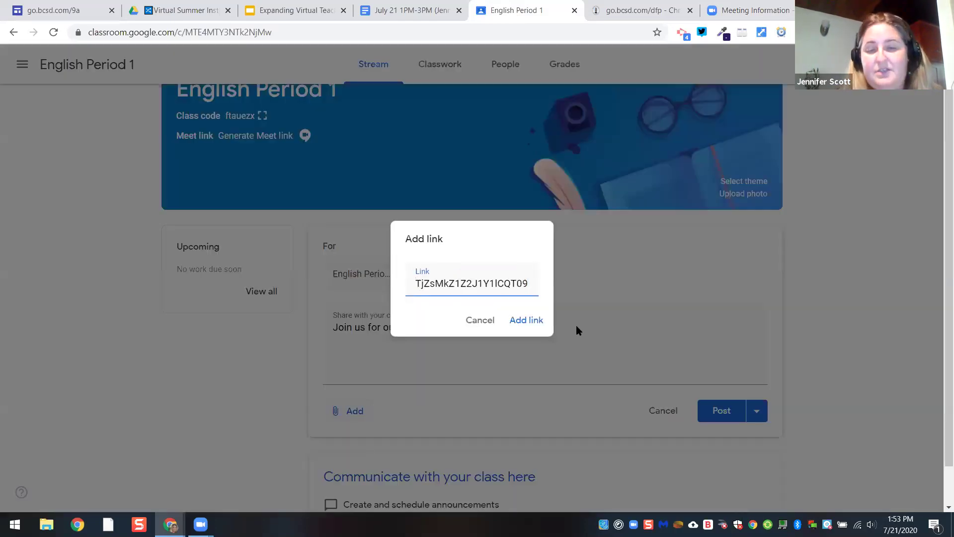
pyautogui.click(528, 320)
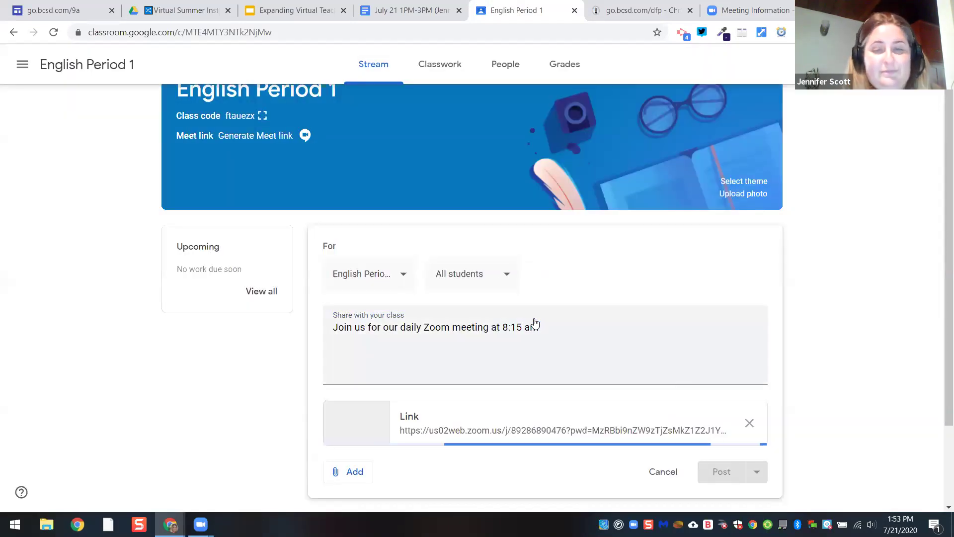
# Find a flower emoji with "flo", insert the blossom at the start of the message, and post the announcement
pyautogui.click(333, 328)
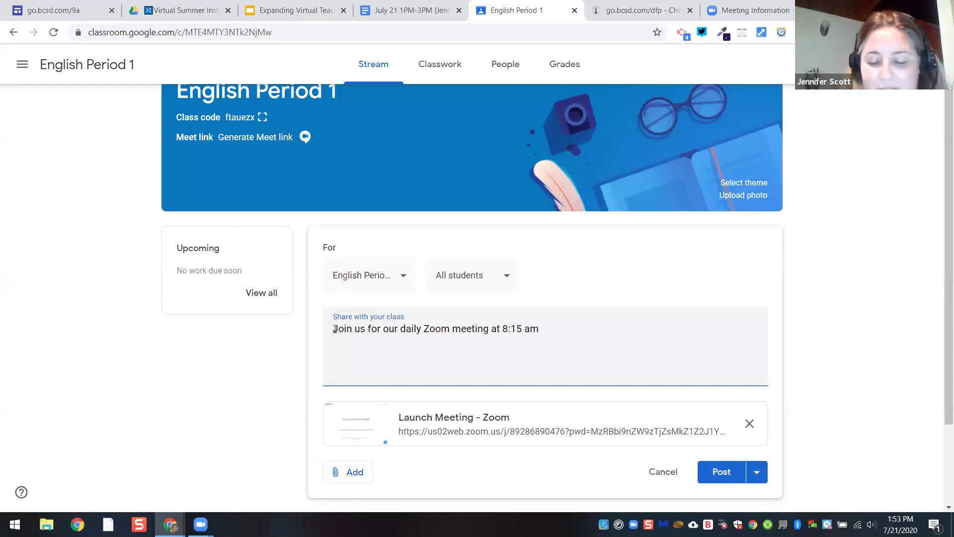
pyautogui.press('super+period')
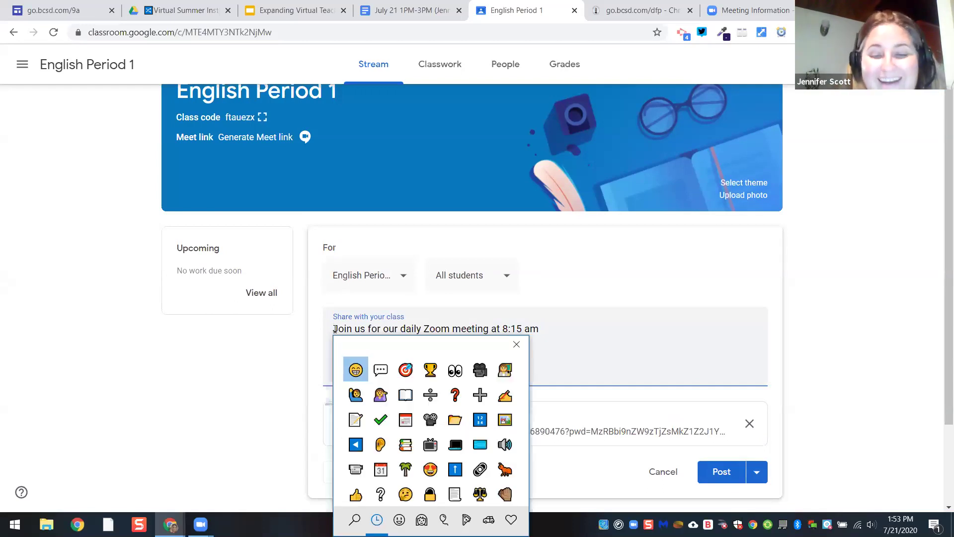
pyautogui.write('flo')
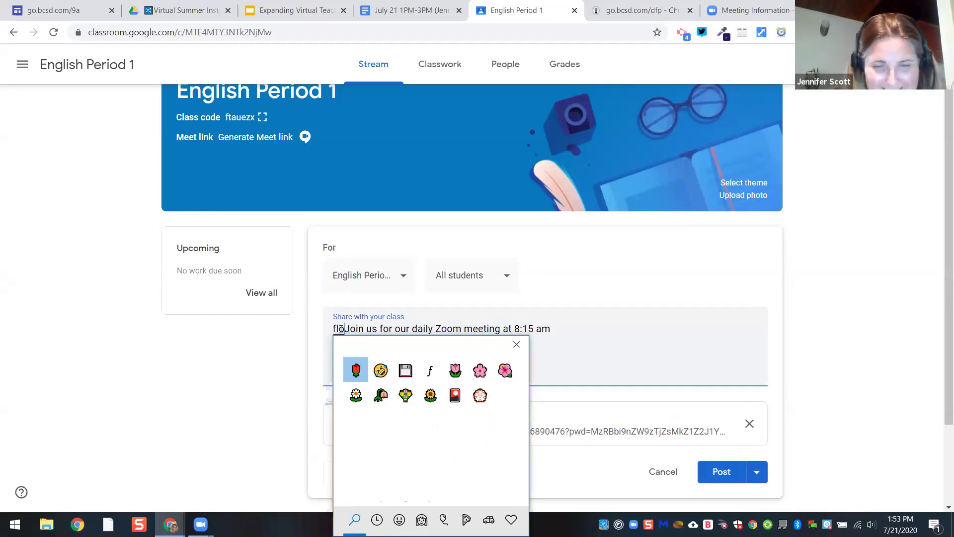
pyautogui.click(356, 396)
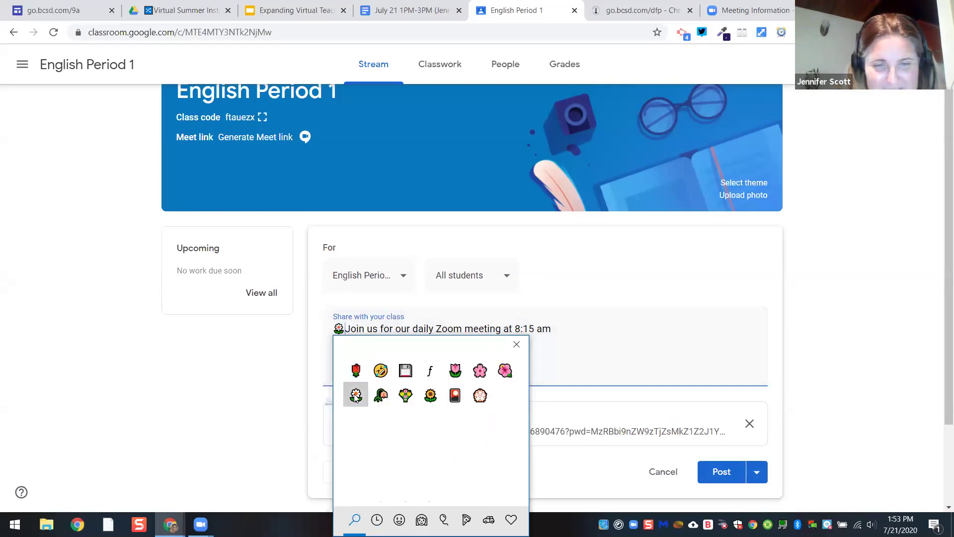
pyautogui.click(517, 344)
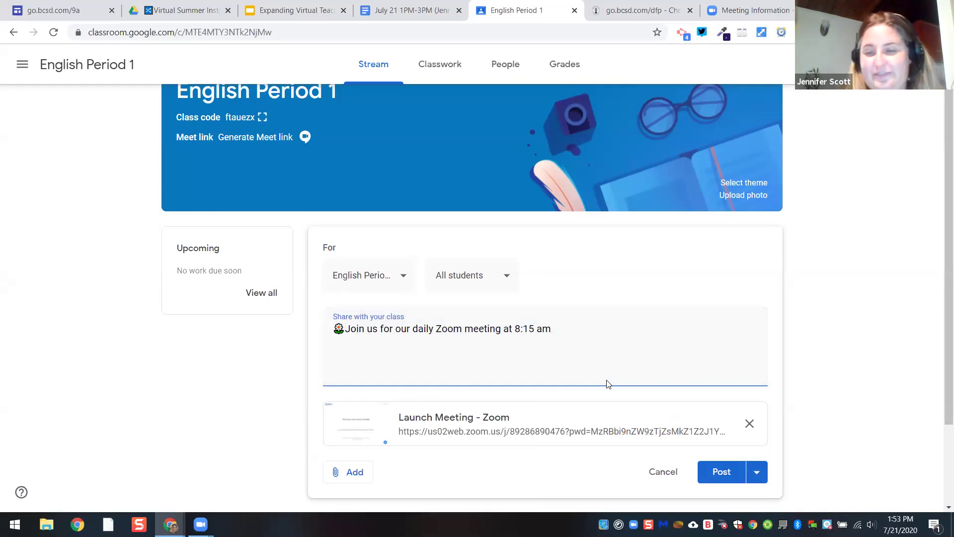
pyautogui.scroll(-2, 941, 320)
pyautogui.click(717, 397)
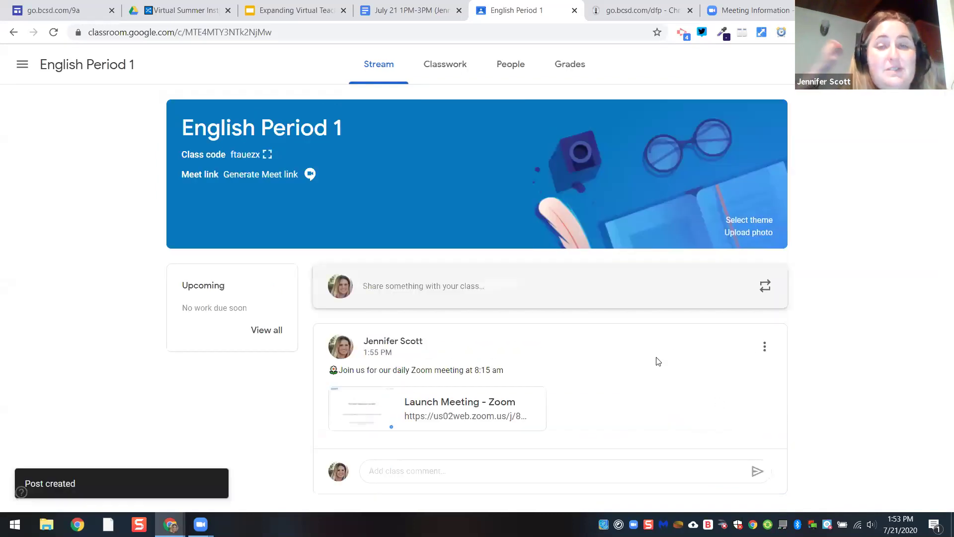
# Create a new assignment in the English Period 1 classwork with the title "Daily Zoom Meeting"
pyautogui.click(445, 60)
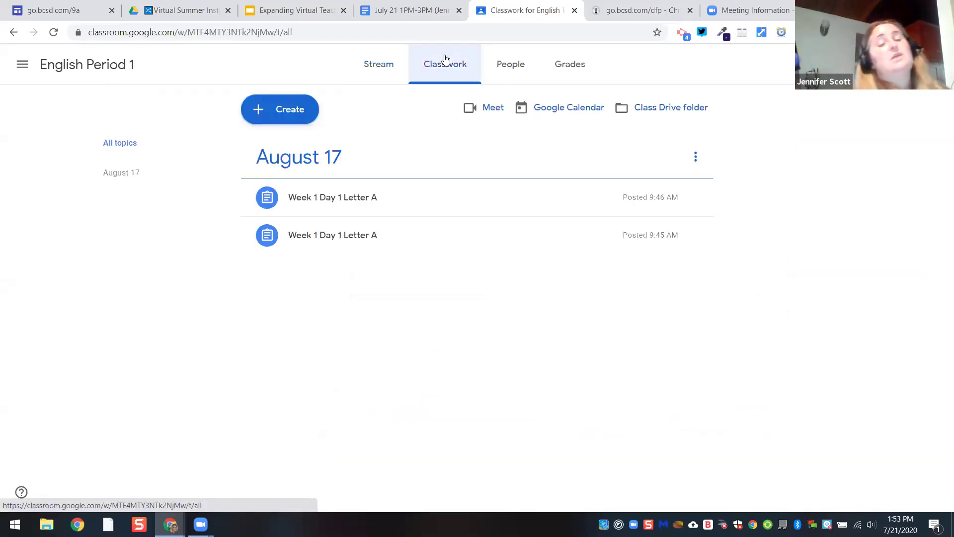
pyautogui.click(291, 109)
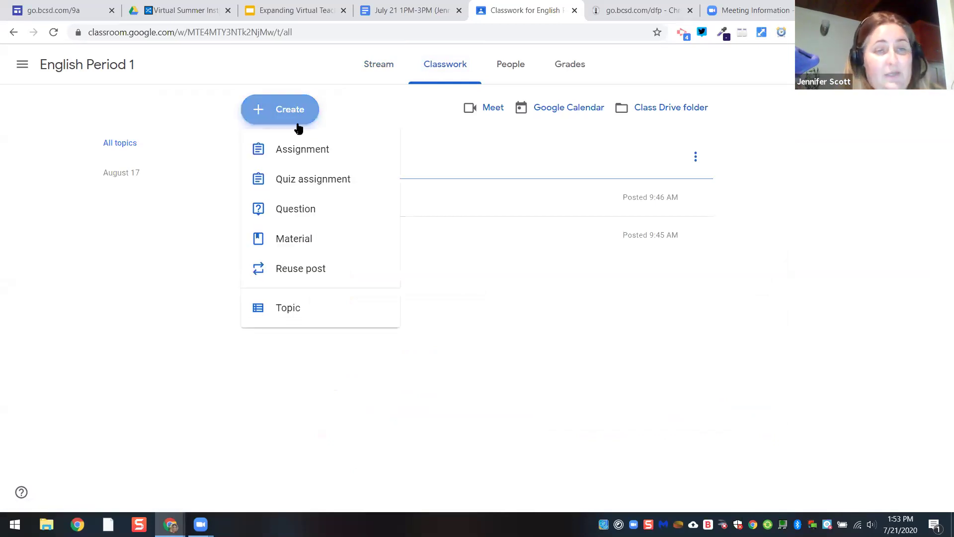
pyautogui.click(304, 155)
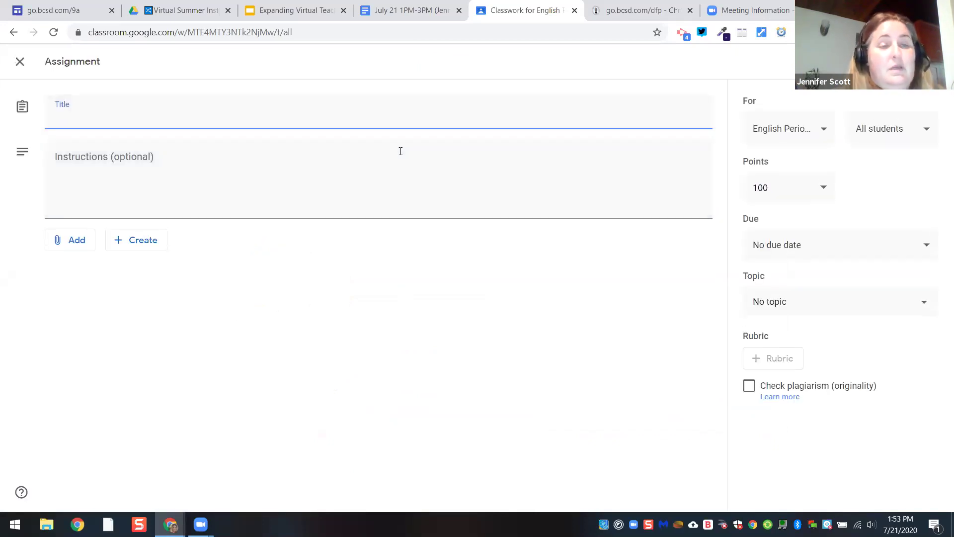
pyautogui.write('K34U')
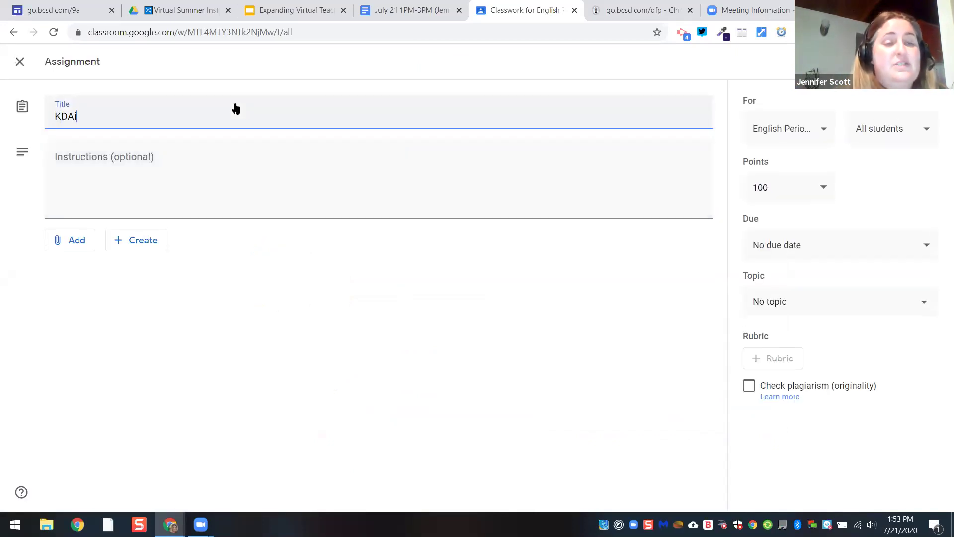
pyautogui.press('BackSpace')
pyautogui.press('BackSpace')
pyautogui.press('BackSpace')
pyautogui.write('aily Zioo')
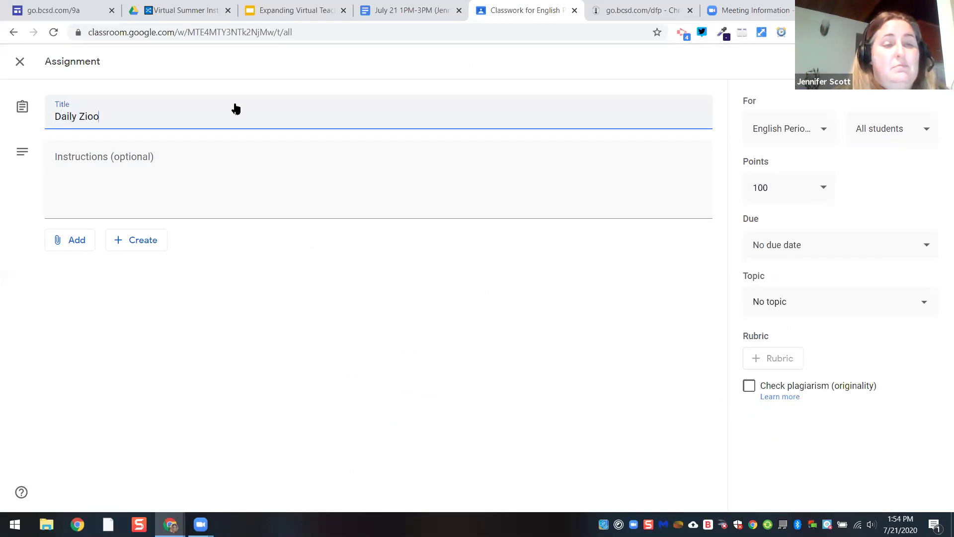
pyautogui.press('BackSpace')
pyautogui.press('BackSpace')
pyautogui.press('BackSpace')
pyautogui.write('oom M')
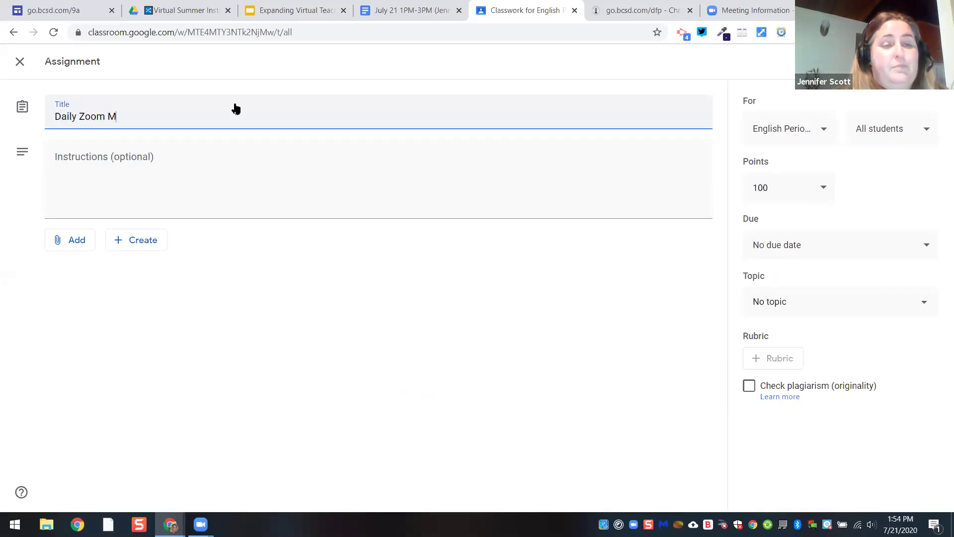
pyautogui.write('eeting')
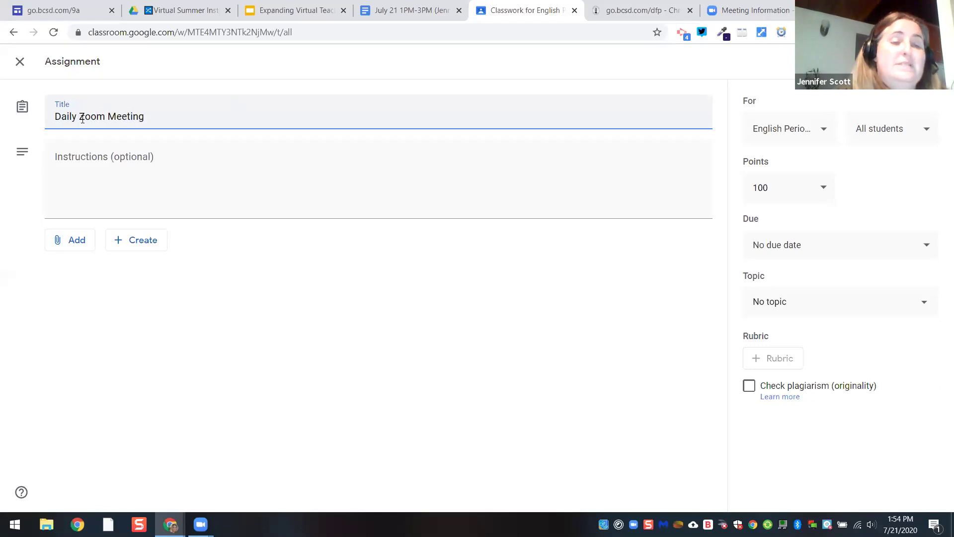
# Insert a movie camera emoji at the start of the "Daily Zoom Meeting" assignment title
pyautogui.click(56, 118)
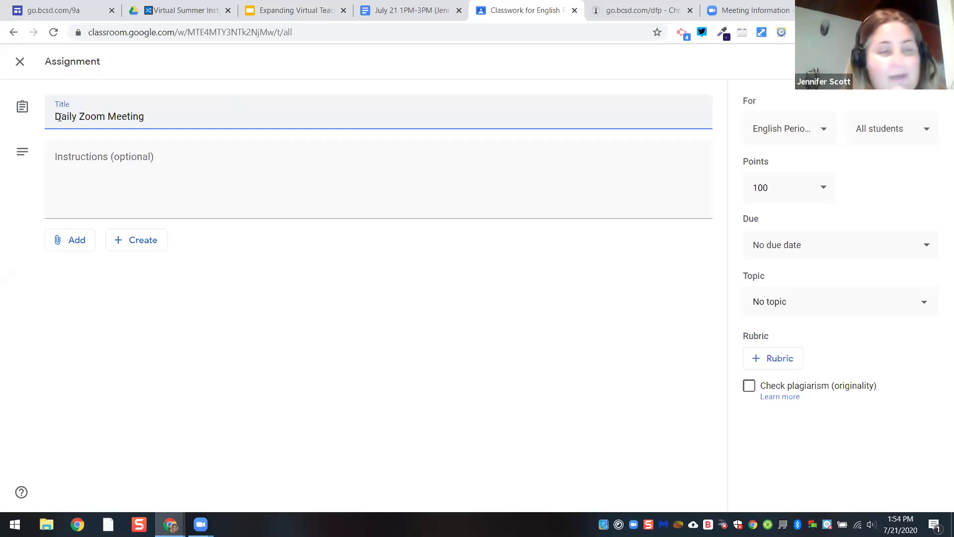
pyautogui.press('super+period')
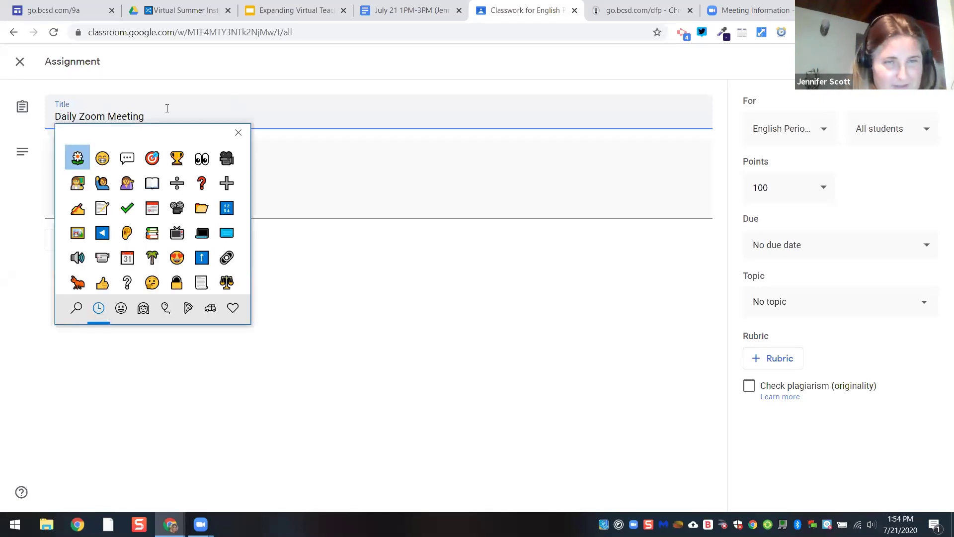
pyautogui.click(226, 158)
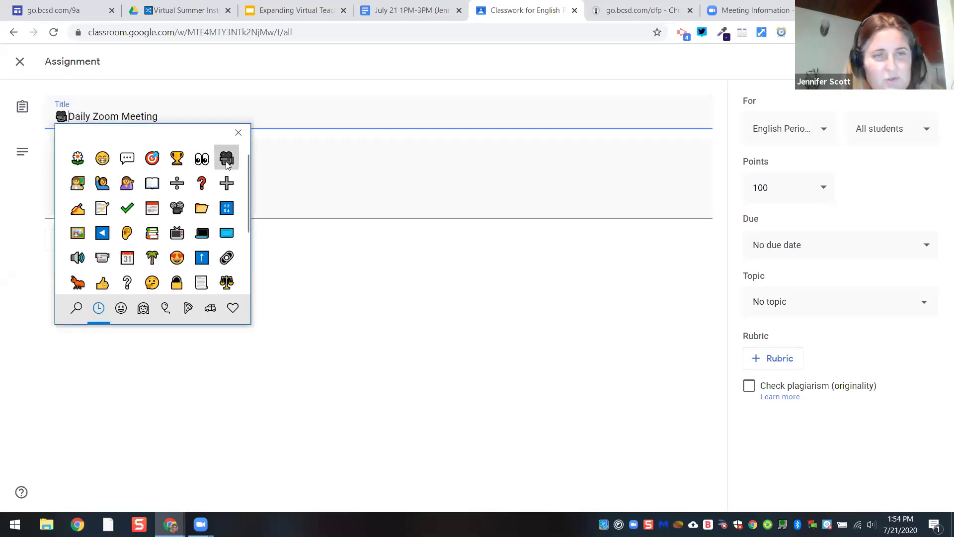
pyautogui.click(240, 132)
# Attach the copied Zoom join link, including its embedded passcode, to the assignment and assign it to the class
pyautogui.click(71, 247)
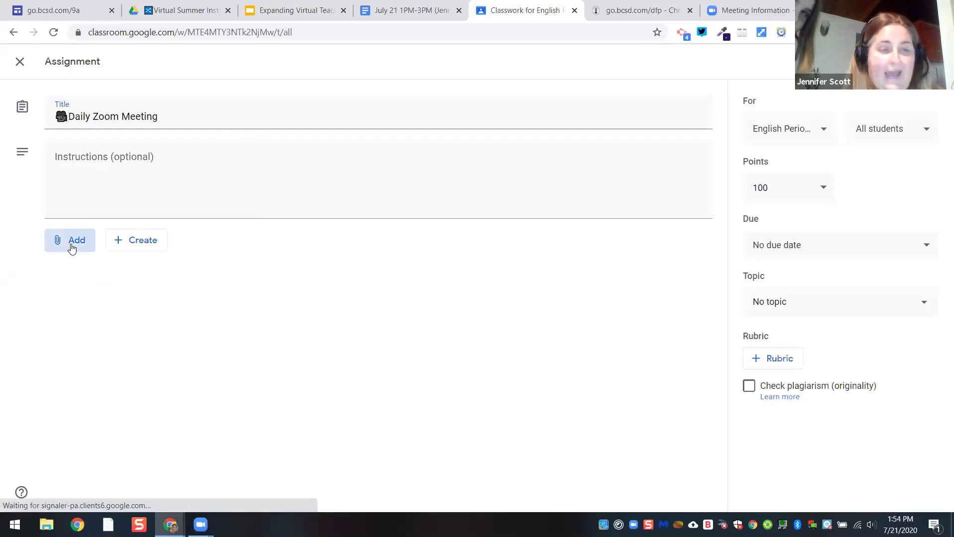
pyautogui.click(85, 286)
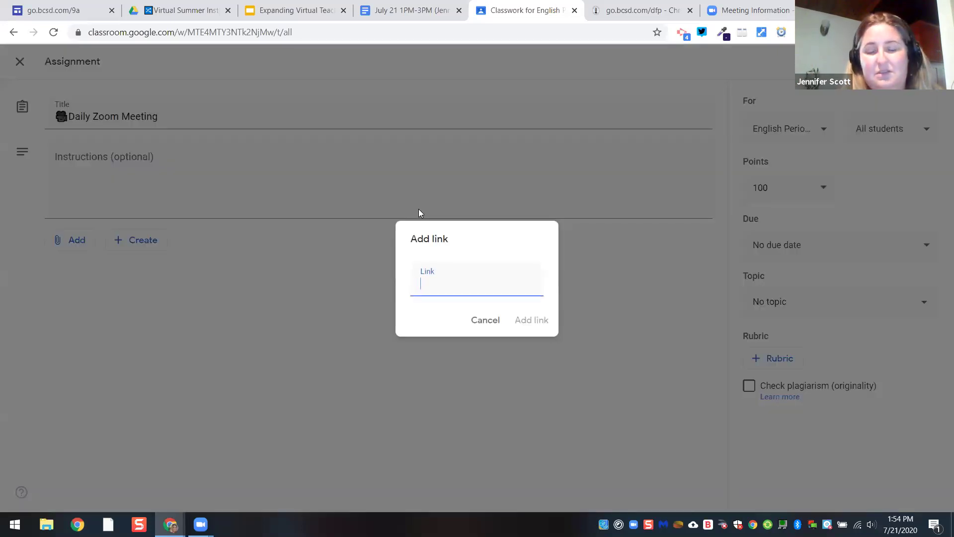
pyautogui.hotkey('ctrl', 'v')
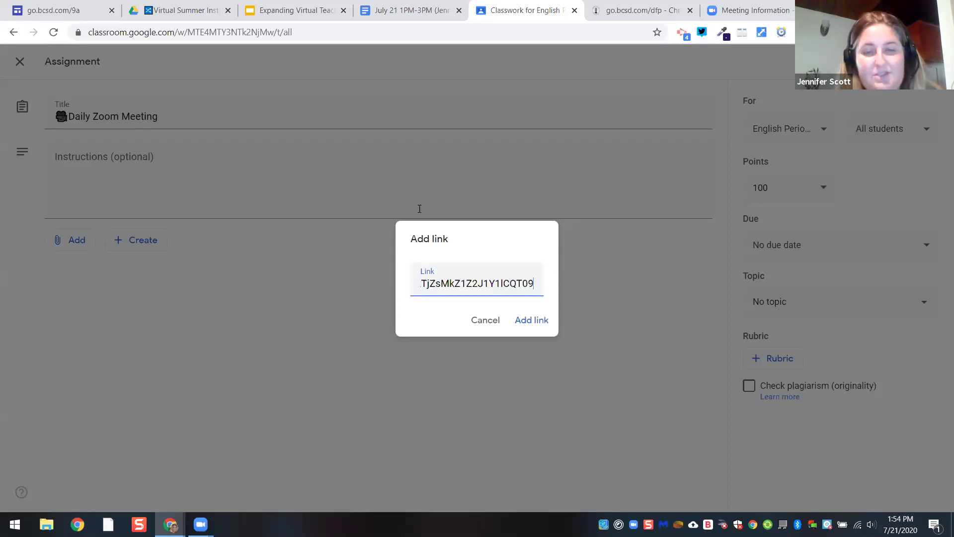
pyautogui.click(531, 319)
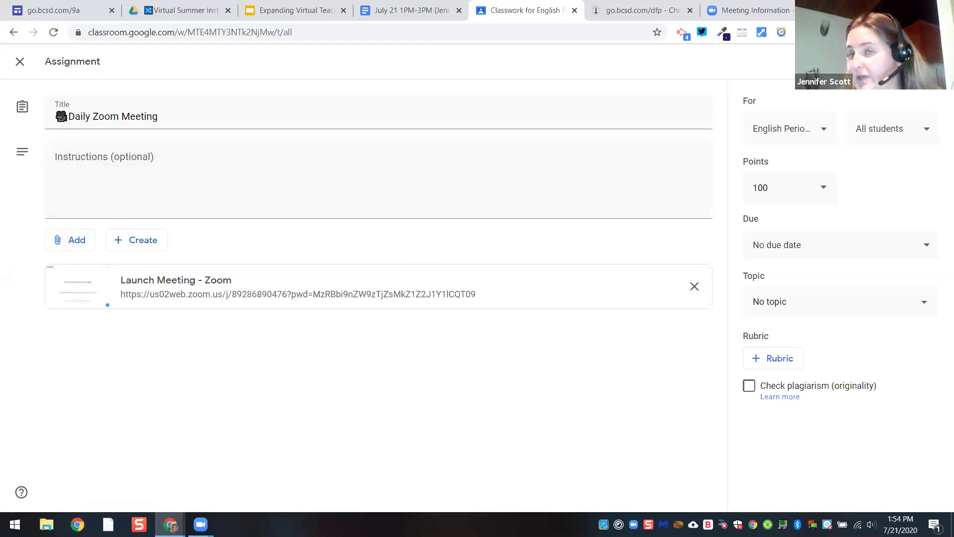
pyautogui.click(878, 61)
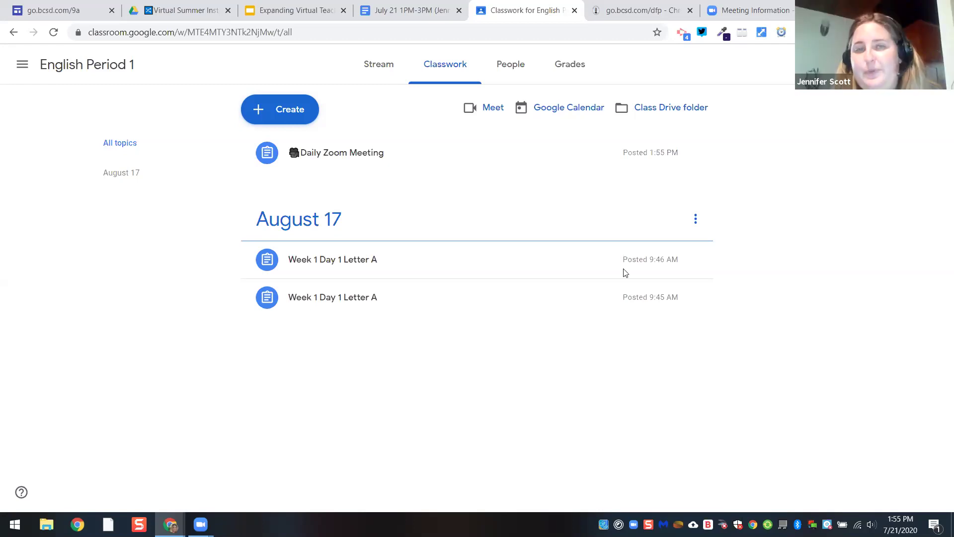
# On the go.bcsd.com/dfp site, examine the Google Meet page of the Google Classroom Guidebook down to its feature table
pyautogui.click(621, 13)
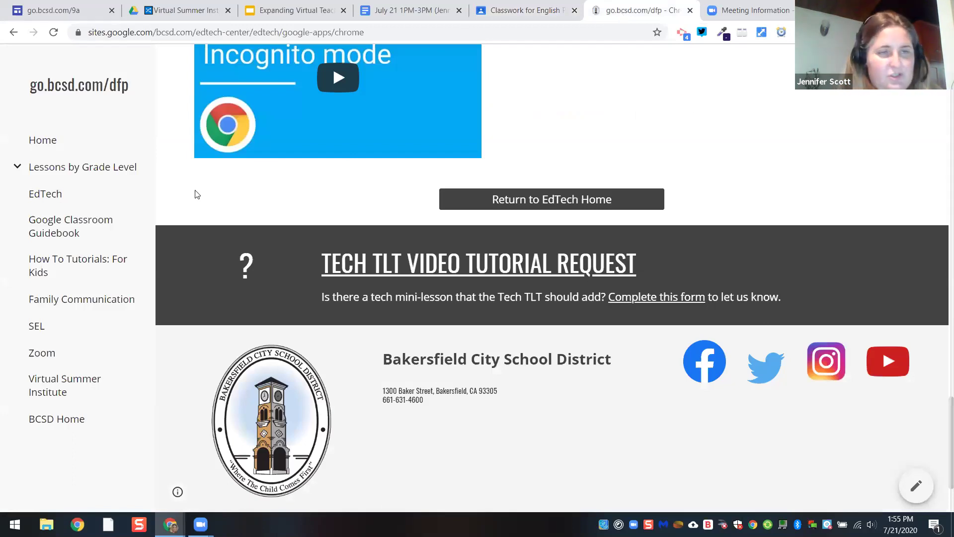
pyautogui.click(56, 225)
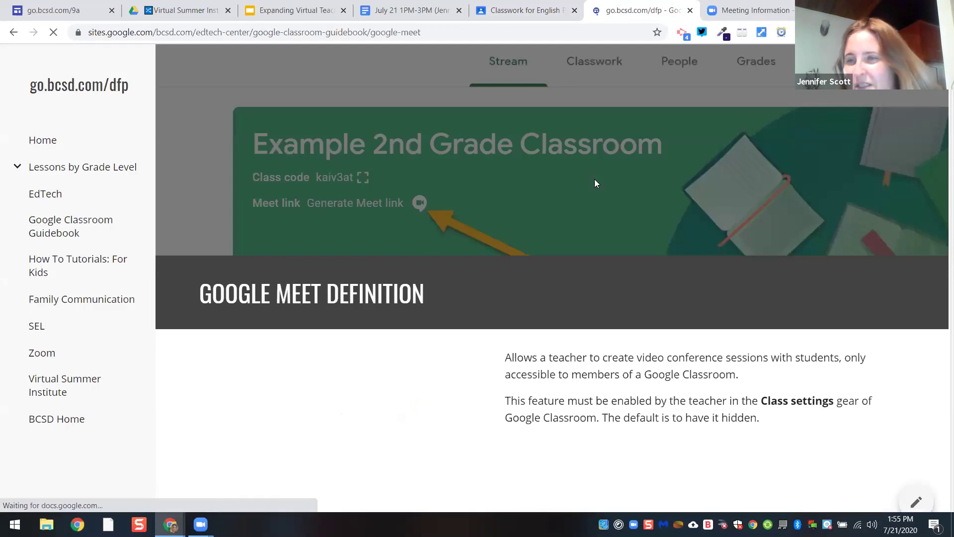
pyautogui.moveTo(938, 280); pyautogui.dragTo(933, 493)
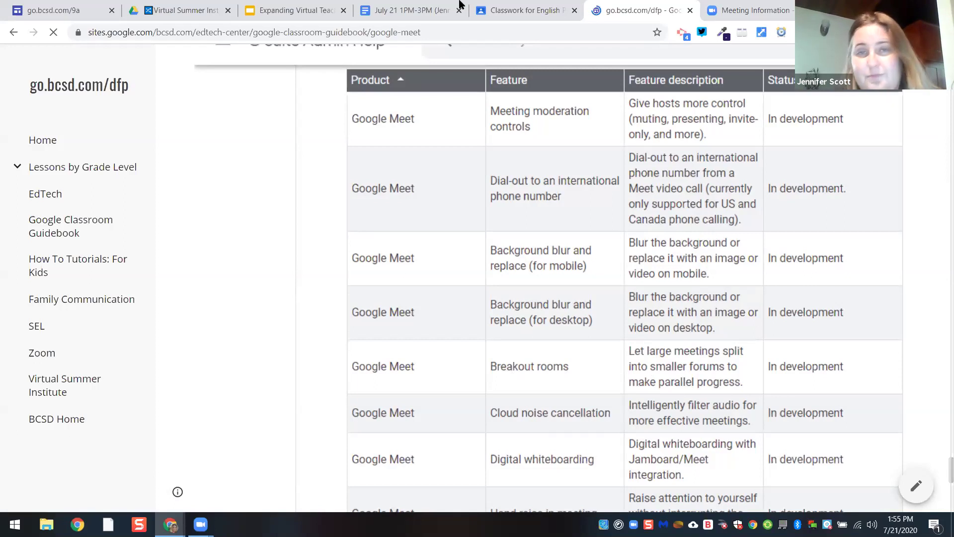
# Check the Google Classroom slide, then close the meeting invitation in Zoom and view the list of upcoming meetings
pyautogui.click(293, 7)
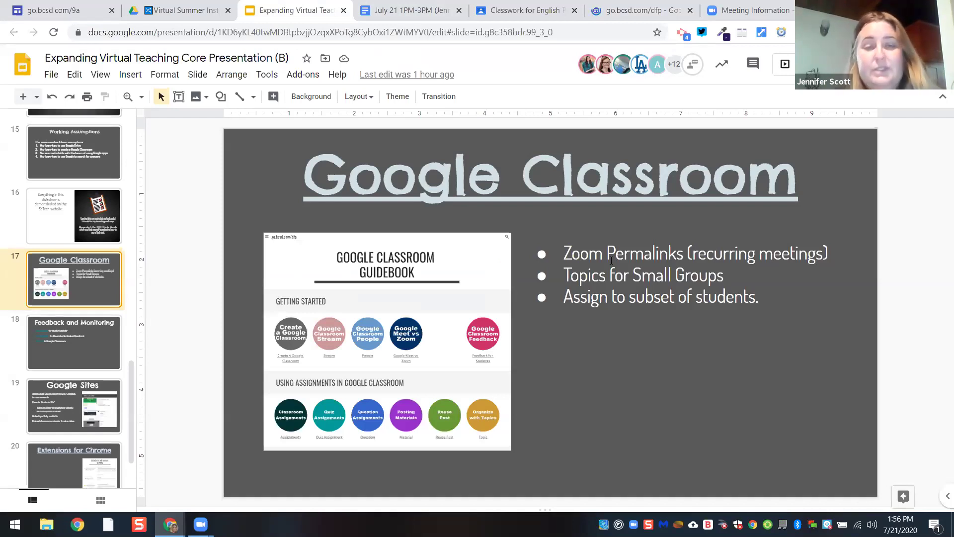
pyautogui.hotkey('ctrl', '9')
pyautogui.click(593, 414)
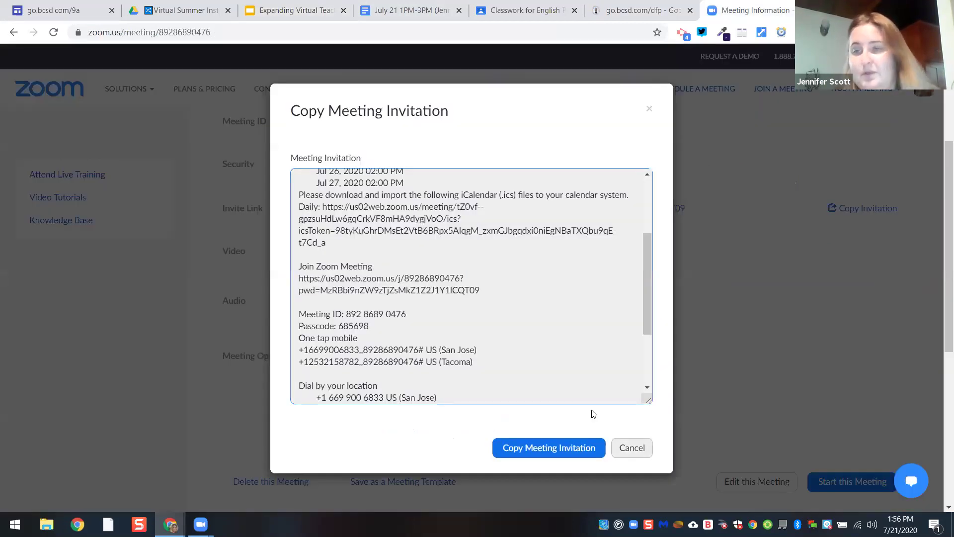
pyautogui.click(905, 129)
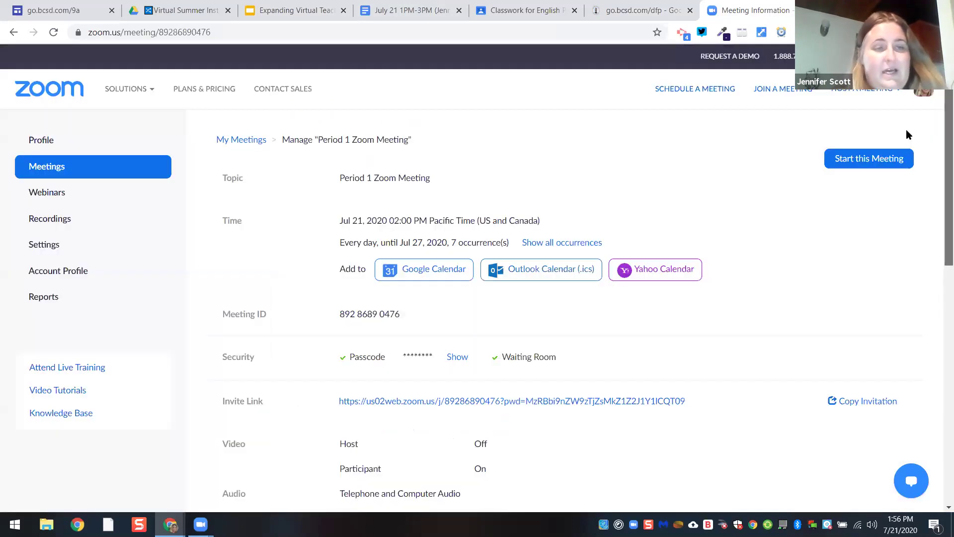
pyautogui.click(48, 167)
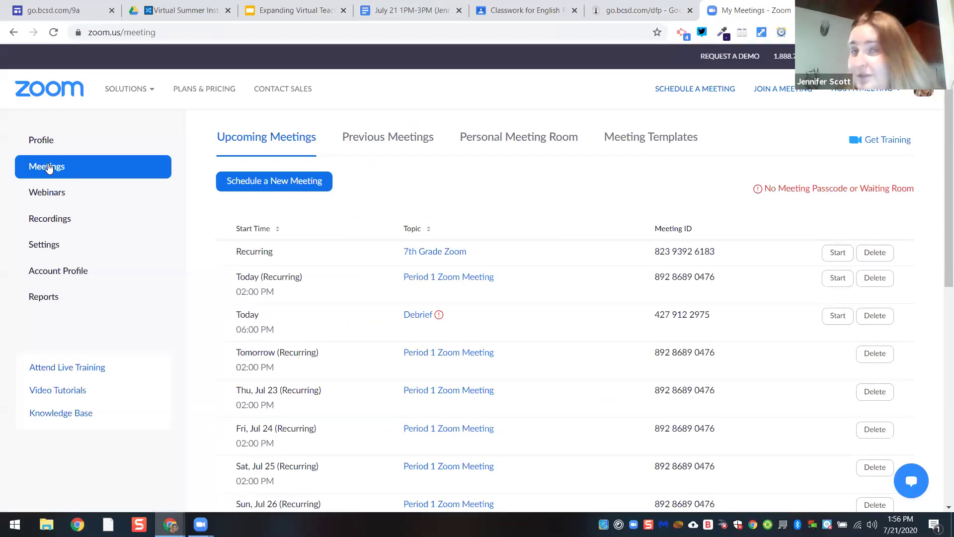
# Review the Zoom meeting posts in the English Period 1 classwork and stream, and return to the Google Classroom slide
pyautogui.click(517, 10)
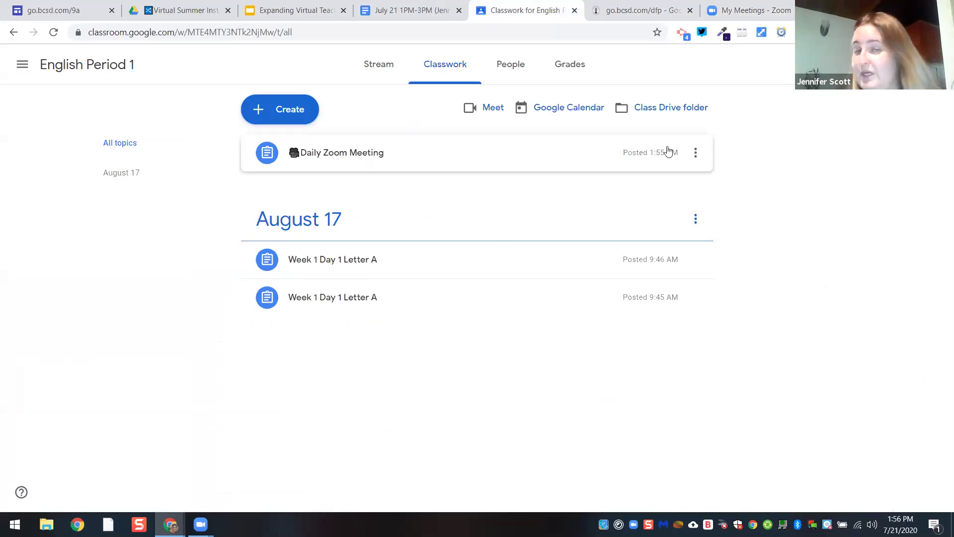
pyautogui.click(367, 63)
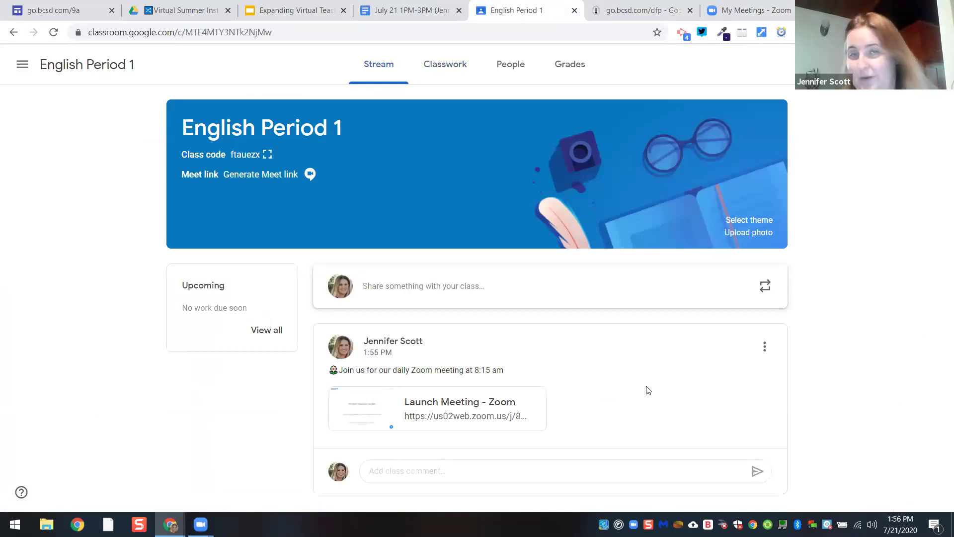
pyautogui.click(333, 6)
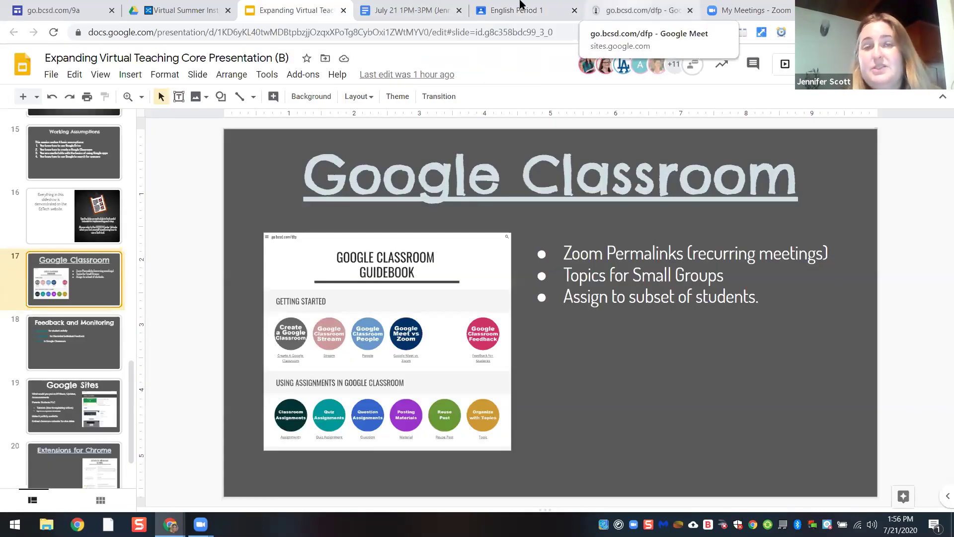
# Add a topic named "9 am small group" to the English Period 1 classwork in Google Classroom
pyautogui.click(515, 15)
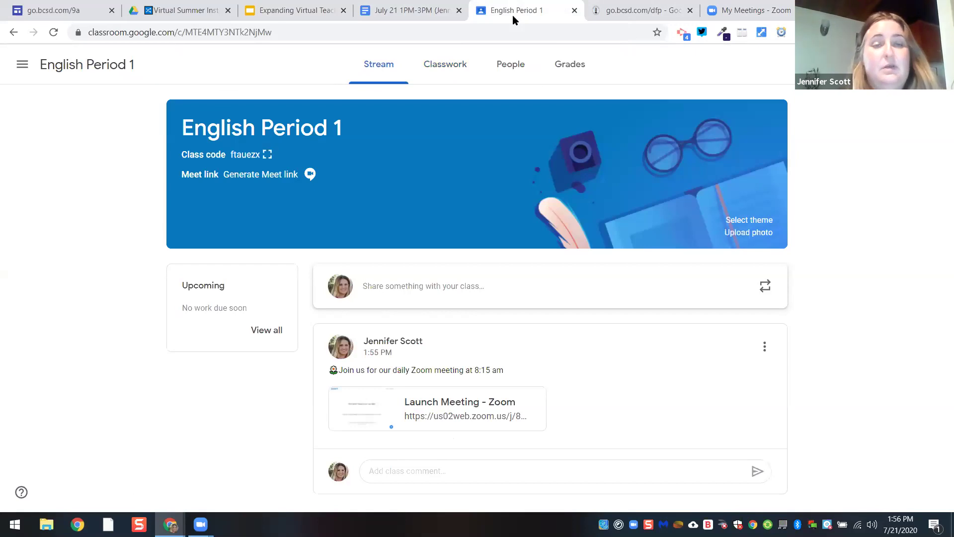
pyautogui.click(450, 75)
pyautogui.click(293, 116)
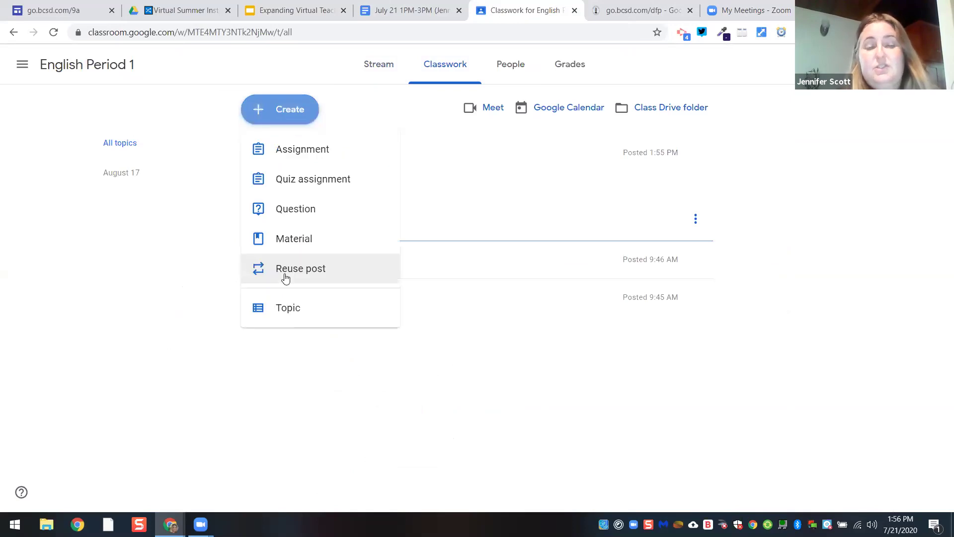
pyautogui.click(289, 312)
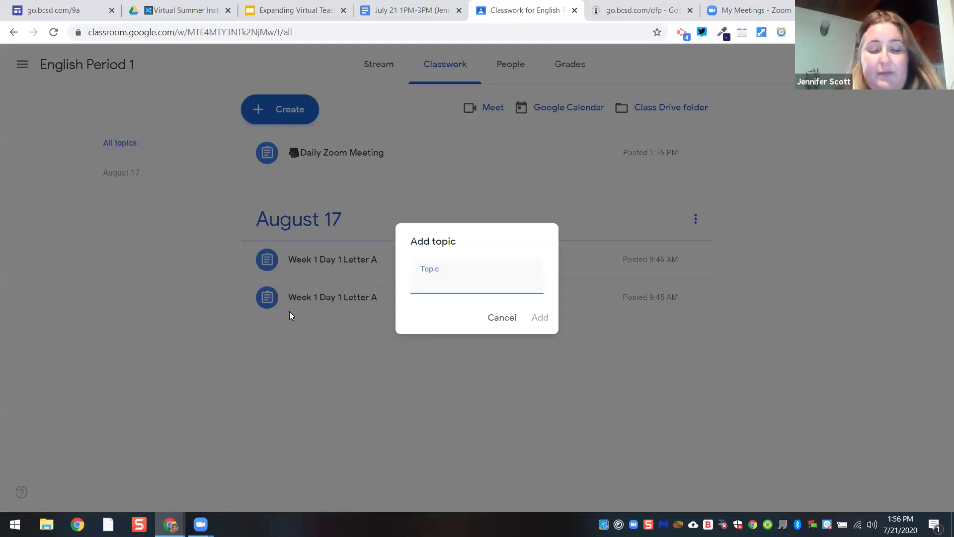
pyautogui.write('Sma')
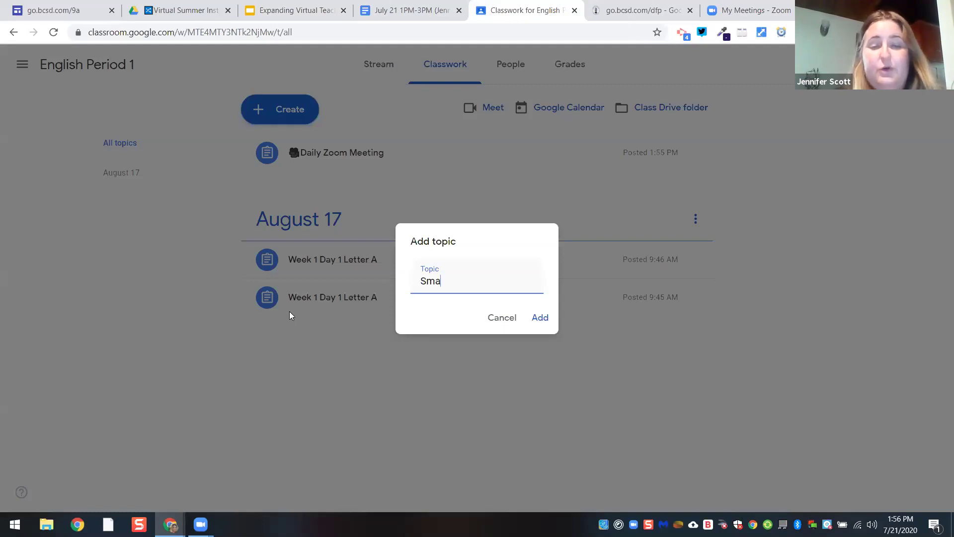
pyautogui.write('ll Group')
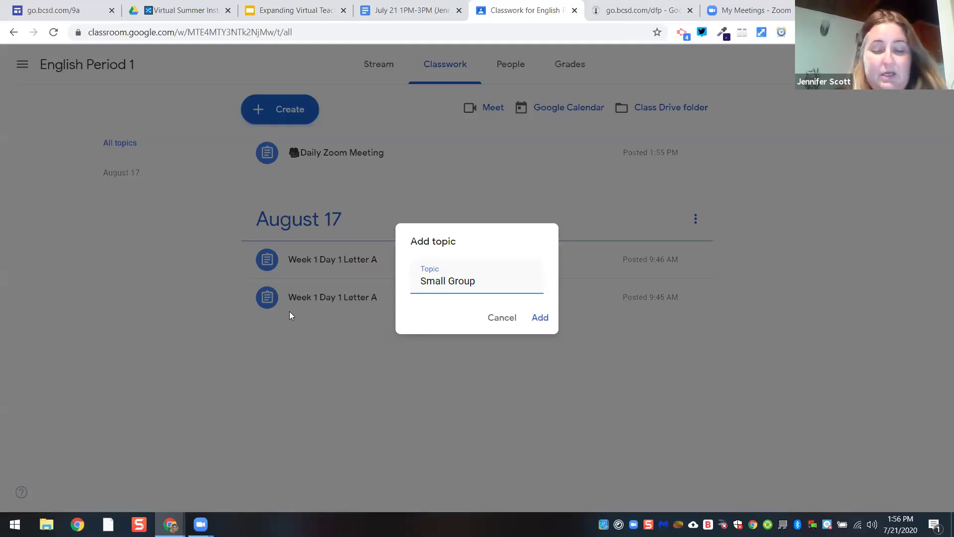
pyautogui.hotkey('ctrl', 'a')
pyautogui.press('BackSpace')
pyautogui.write('9 a')
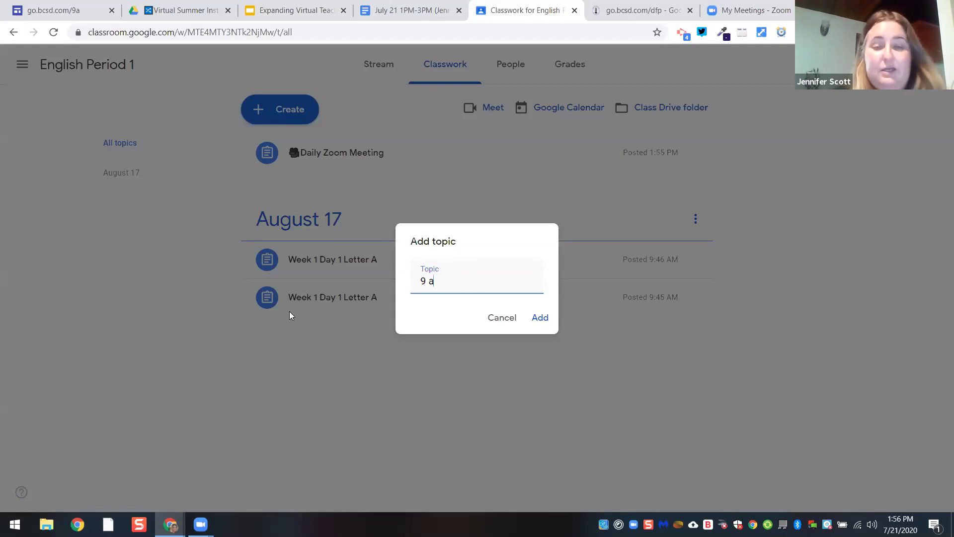
pyautogui.write('m small ')
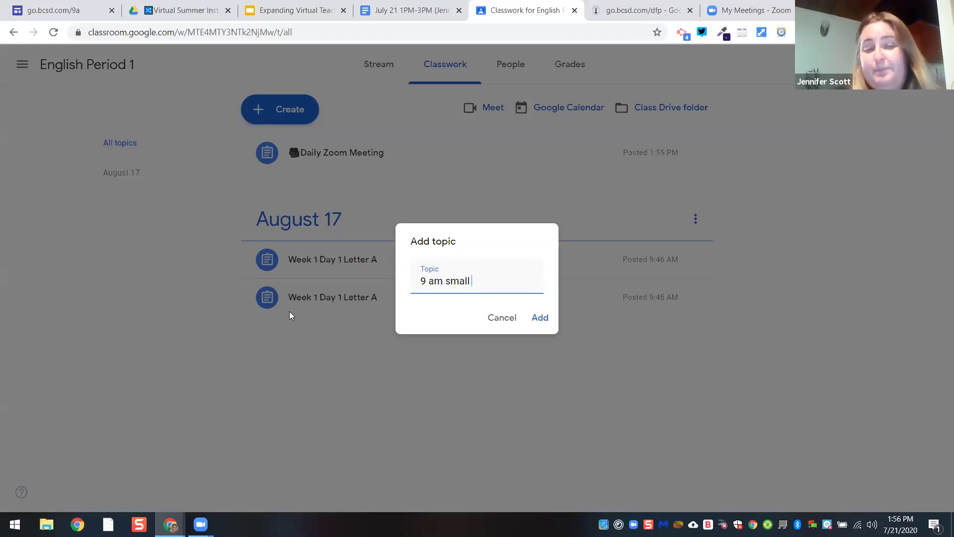
pyautogui.write('group')
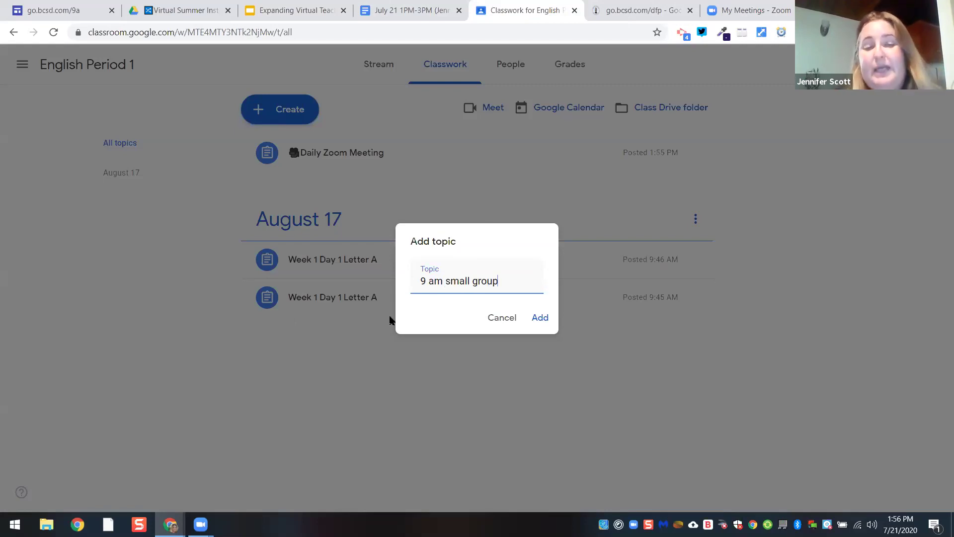
pyautogui.click(541, 318)
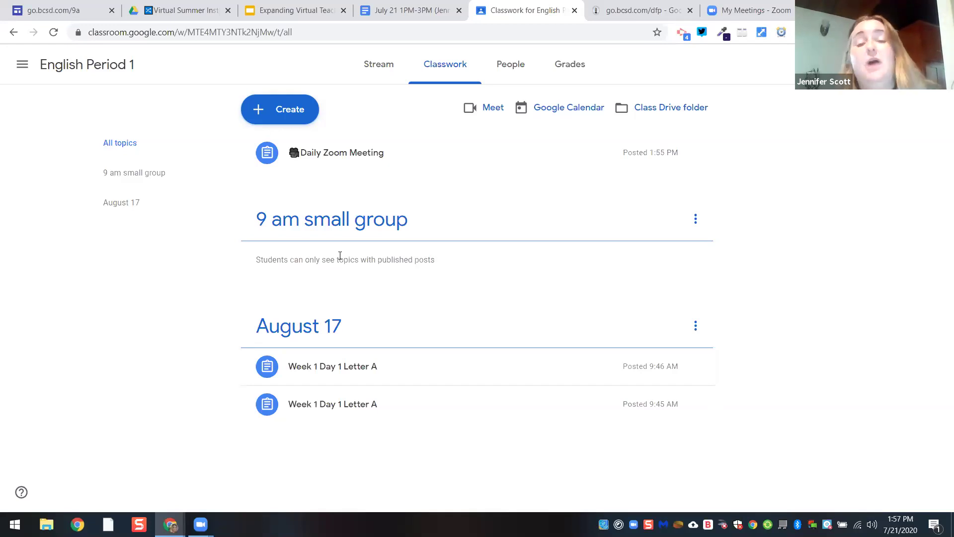
# Create a new classwork assignment with the title "#001 Small Group assignment"
pyautogui.click(282, 115)
pyautogui.click(282, 150)
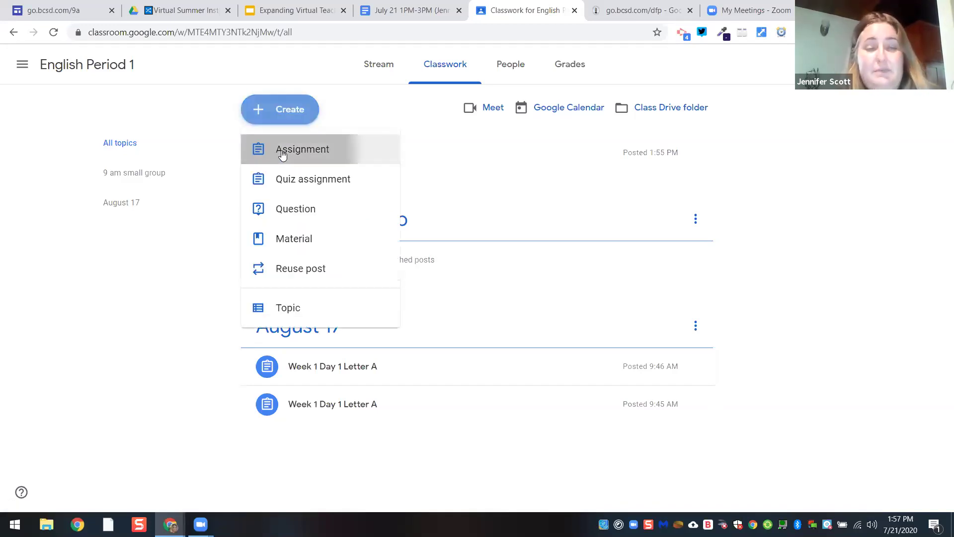
pyautogui.write('Sand')
pyautogui.press('BackSpace')
pyautogui.press('BackSpace')
pyautogui.press('BackSpace')
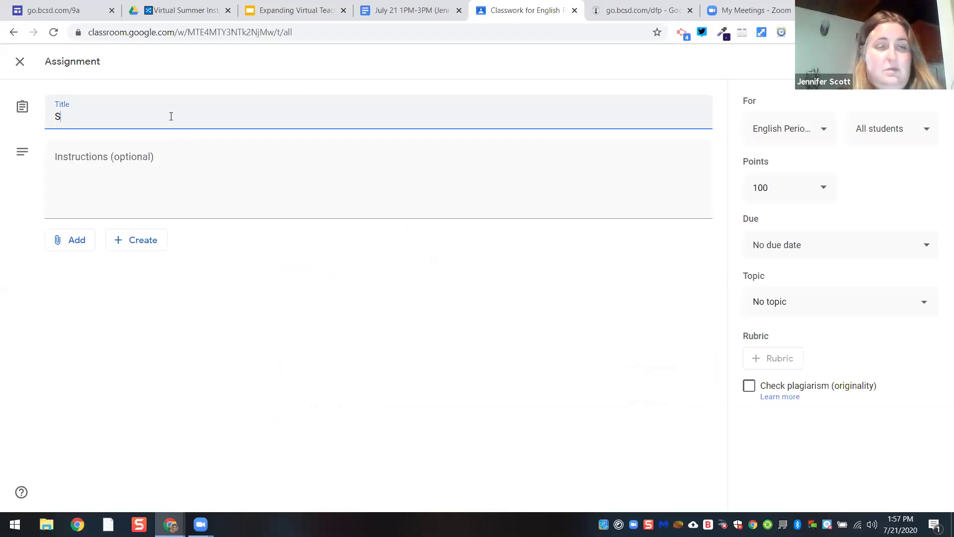
pyautogui.press('BackSpace')
pyautogui.write('#001 Small Gropu')
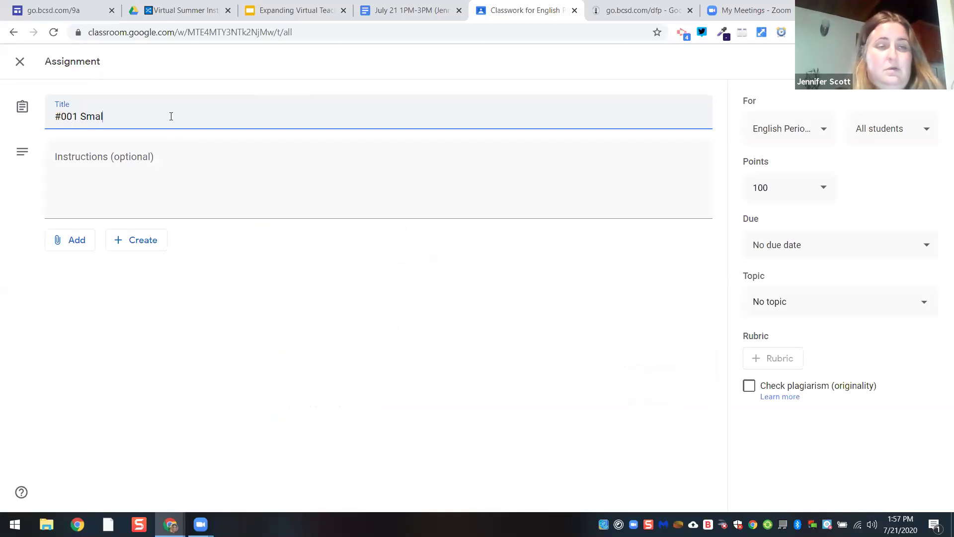
pyautogui.press('BackSpace')
pyautogui.press('BackSpace')
pyautogui.press('BackSpace')
pyautogui.write('up assignment')
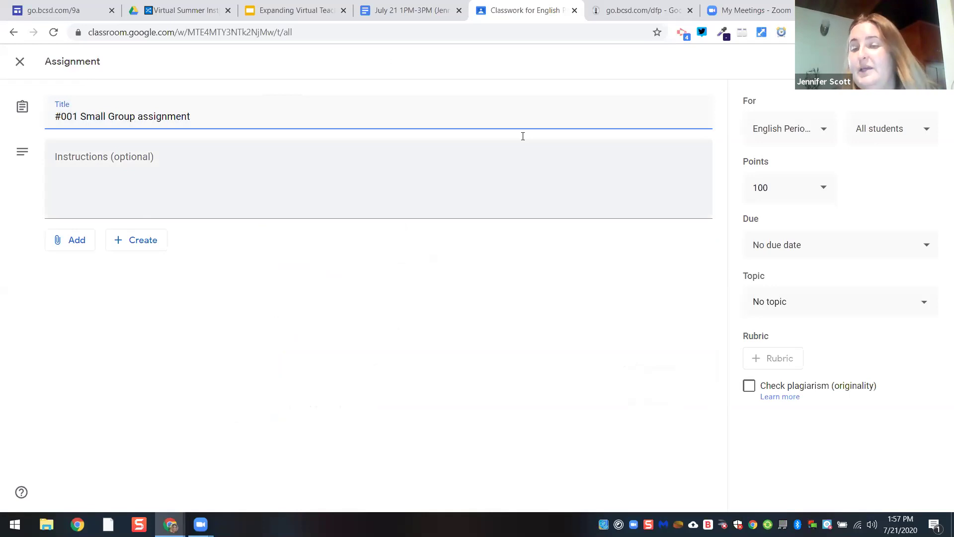
# File the assignment under the "9 am small group" topic and check which students it can be assigned to
pyautogui.click(801, 303)
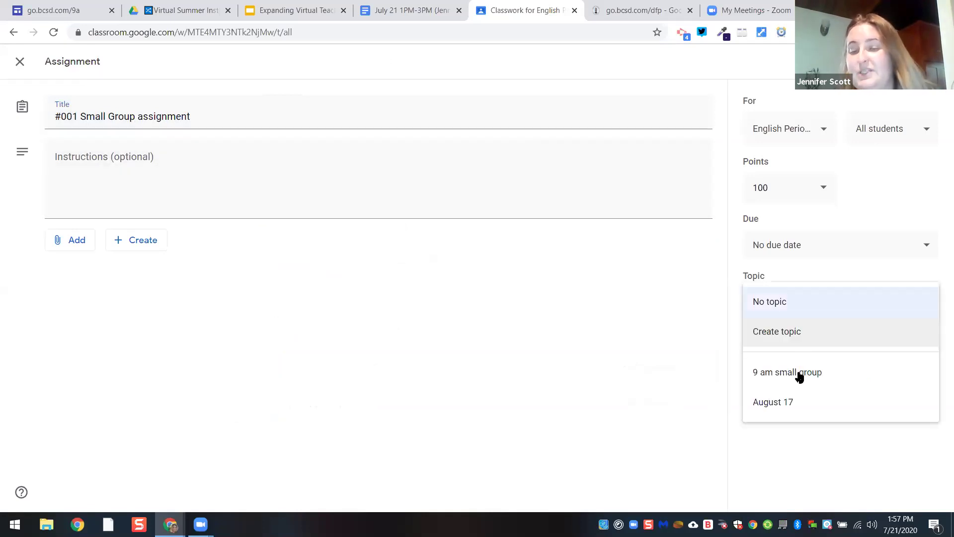
pyautogui.click(799, 377)
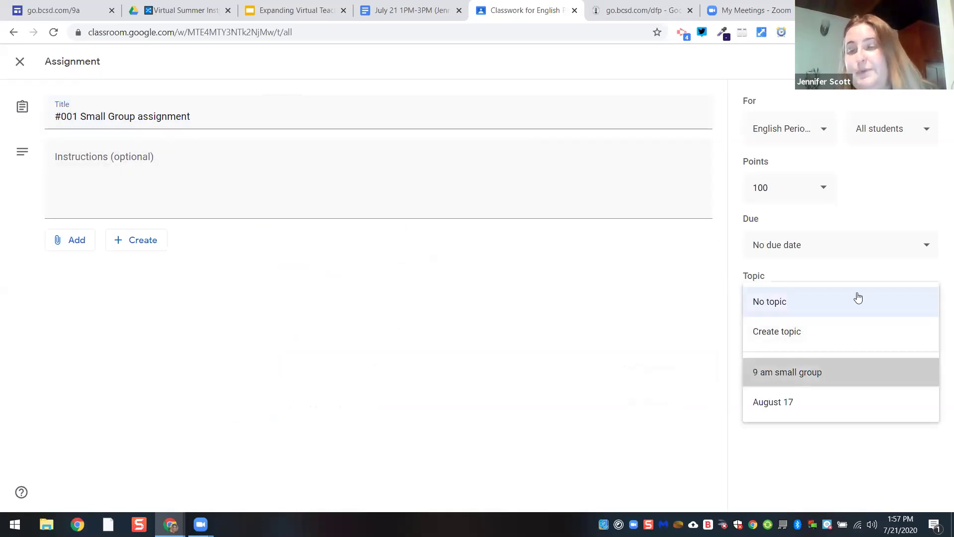
pyautogui.click(883, 130)
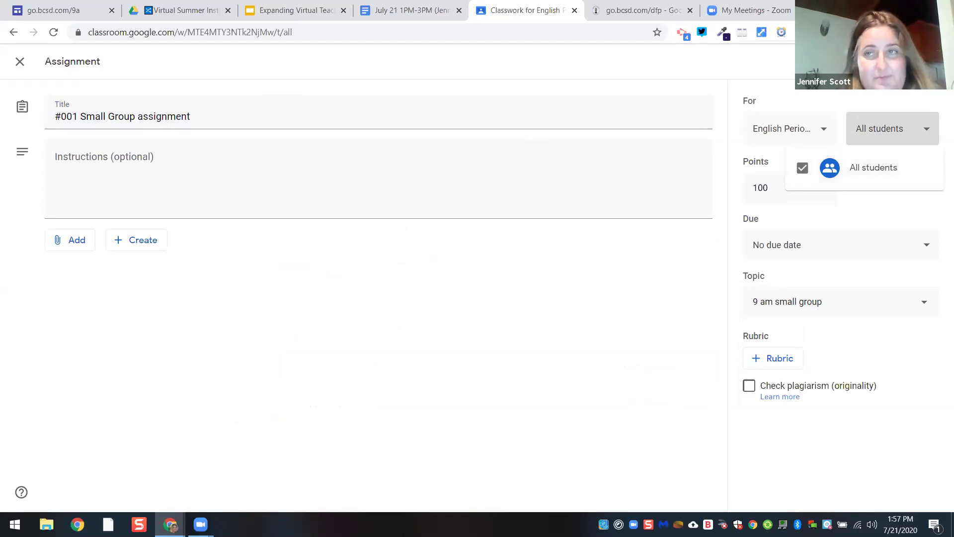
pyautogui.click(916, 85)
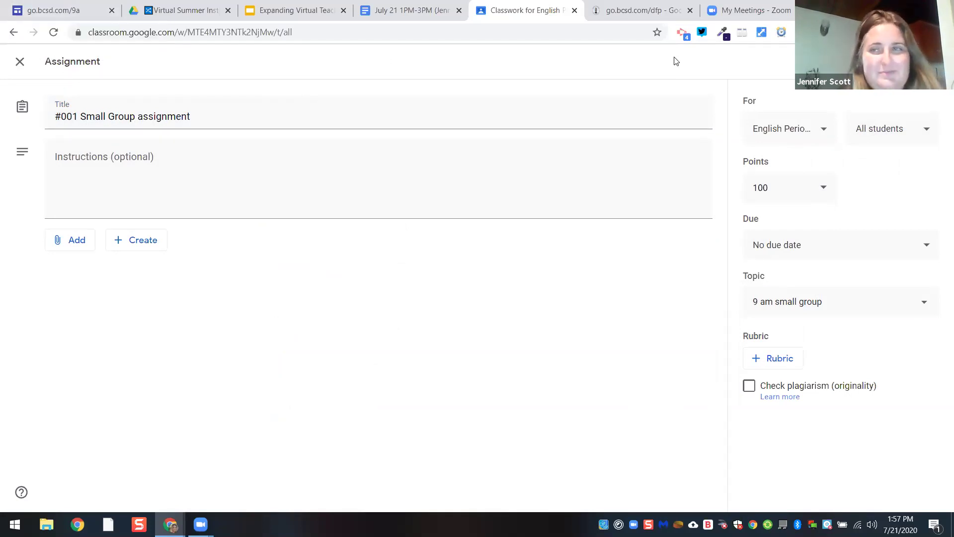
# Assign the small group assignment to the class and open the classwork of the Google Certification Level 1 Class
pyautogui.click(895, 61)
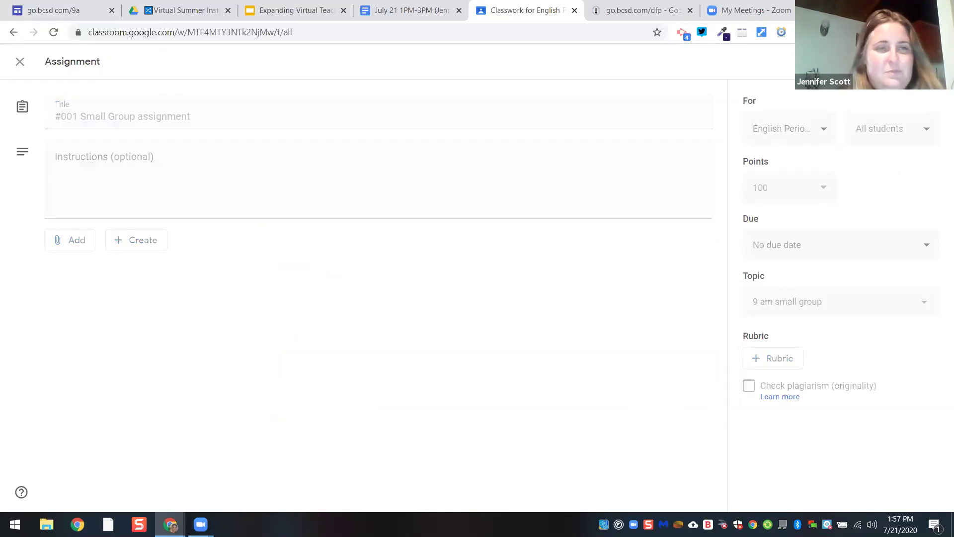
pyautogui.click(20, 61)
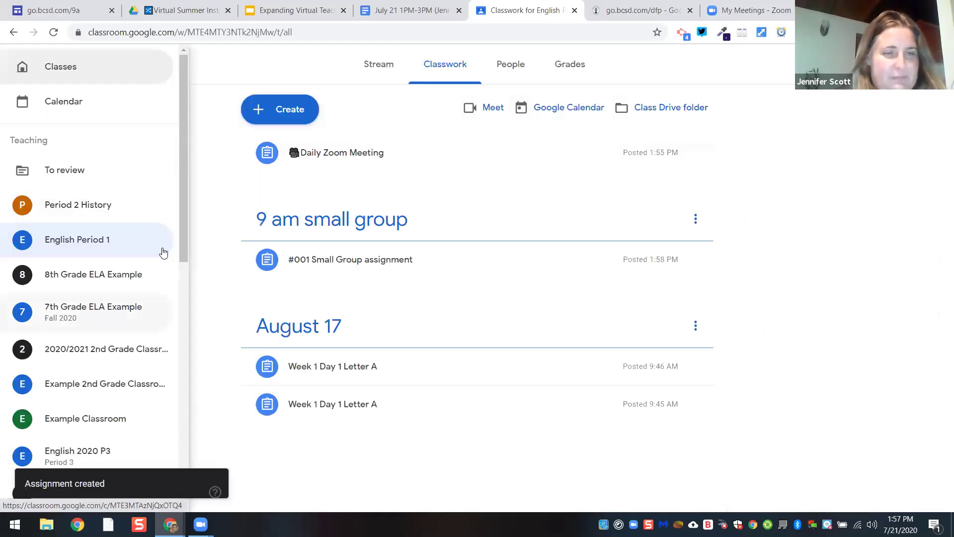
pyautogui.moveTo(184, 198); pyautogui.dragTo(187, 330)
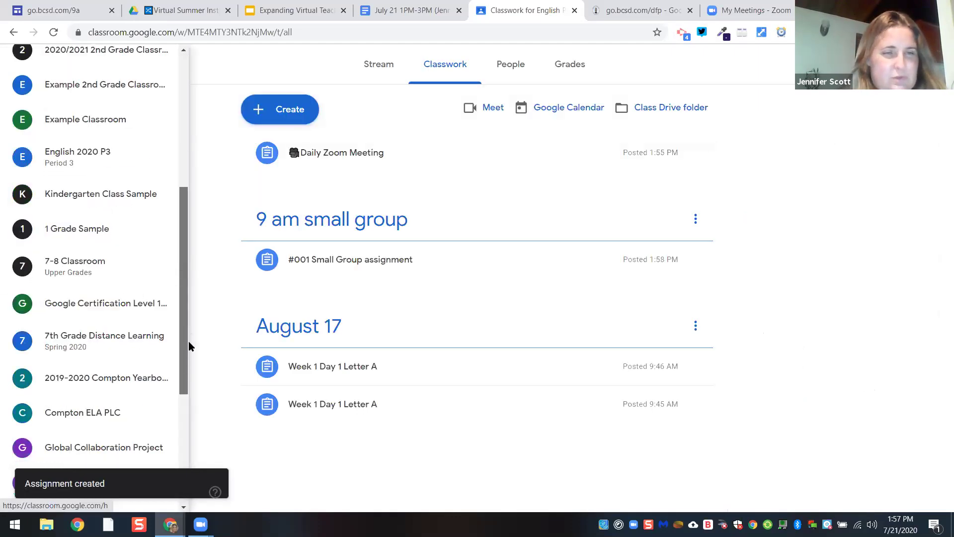
pyautogui.scroll(-3, 189, 341)
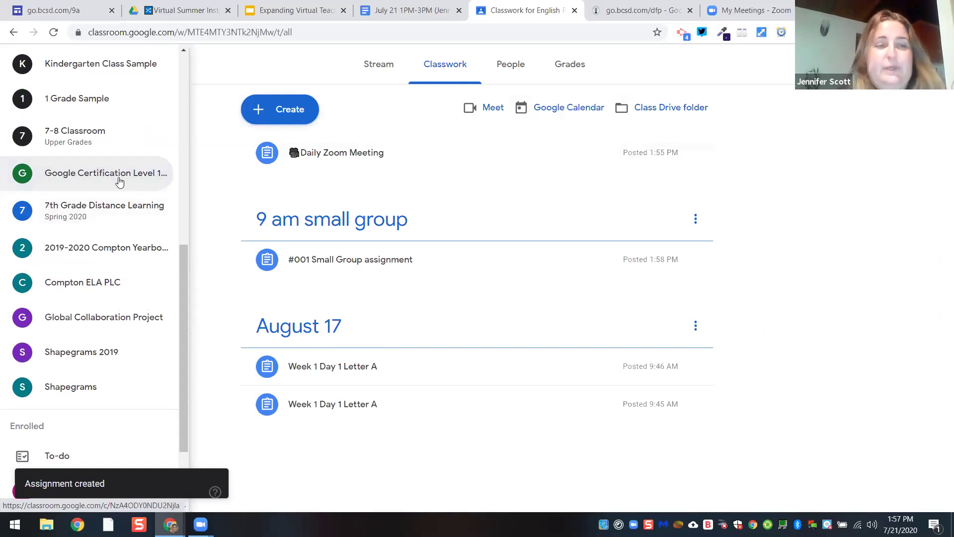
pyautogui.click(119, 181)
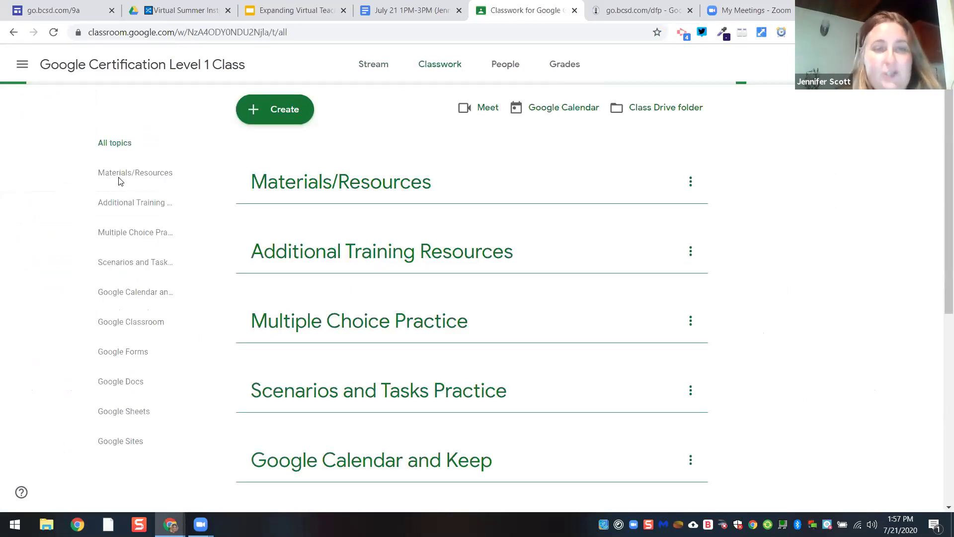
# Start a new assignment in this class and create the topic "Small Group" for it
pyautogui.click(275, 109)
pyautogui.click(297, 151)
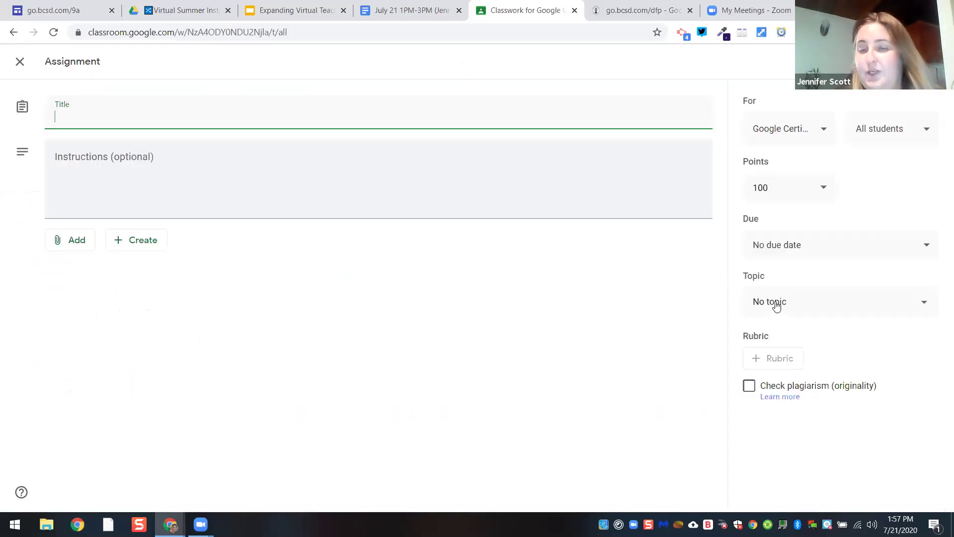
pyautogui.click(777, 307)
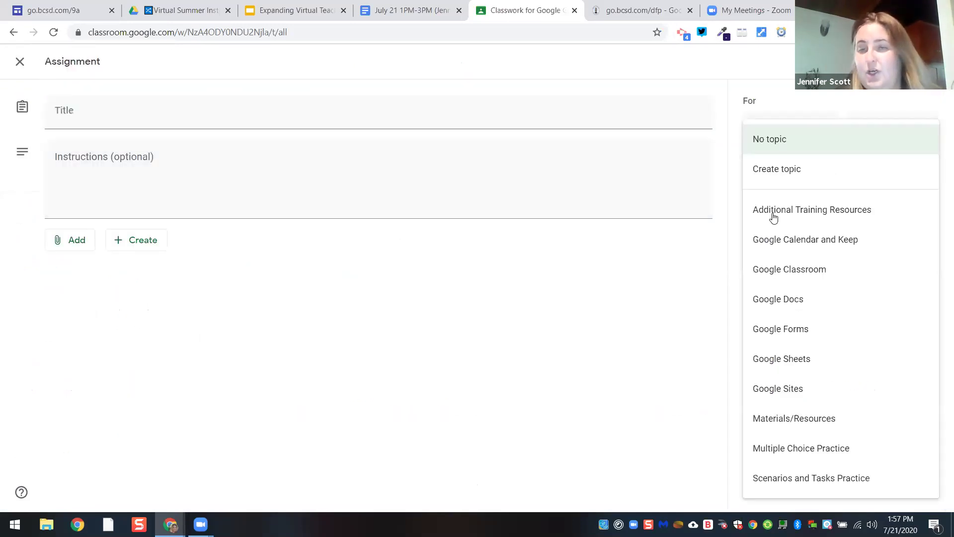
pyautogui.click(778, 170)
pyautogui.write('Small Gro')
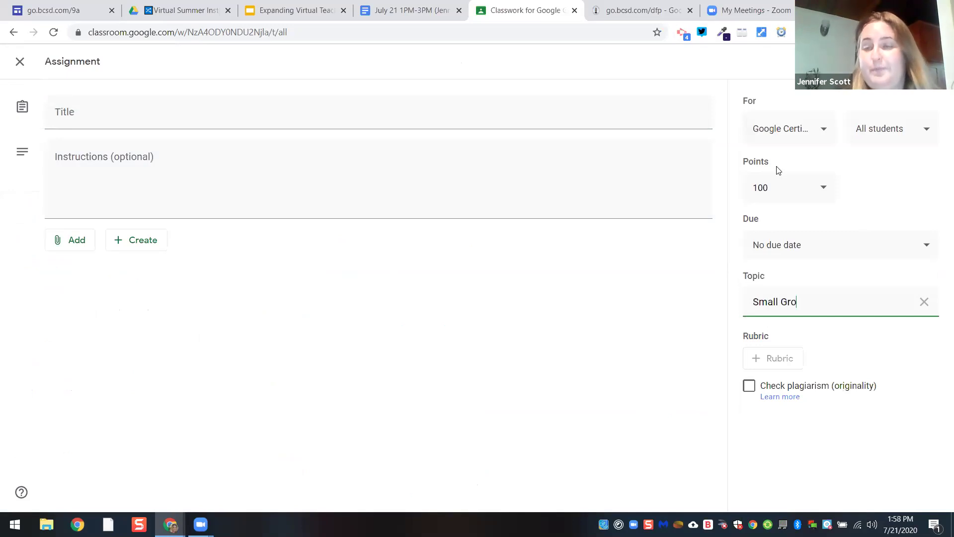
pyautogui.write('up')
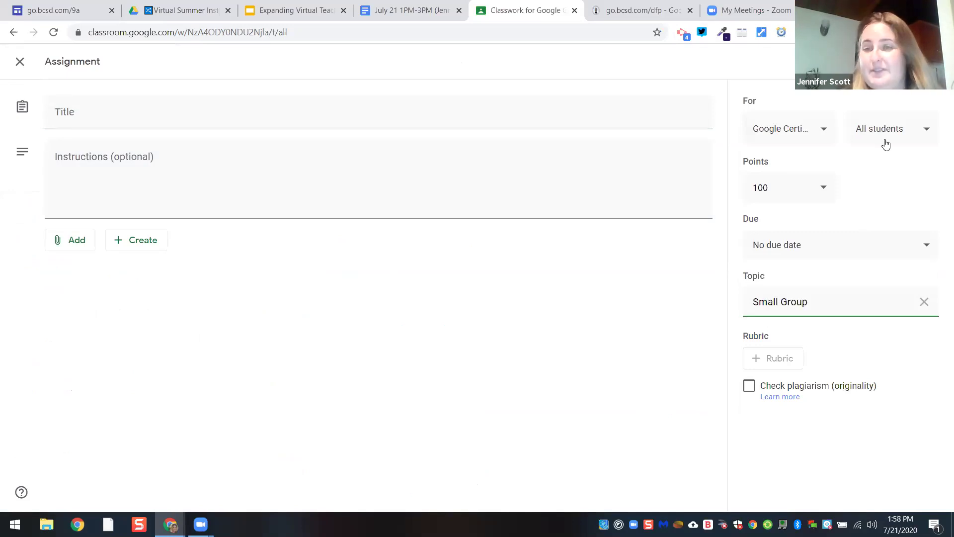
# Limit the assignment's recipients to a subset made up of the first five students in the class list
pyautogui.click(886, 144)
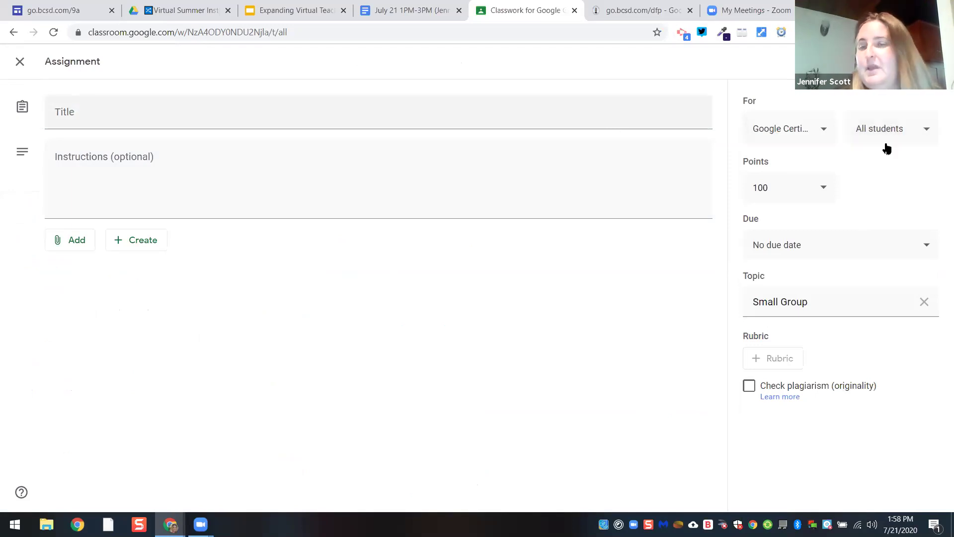
pyautogui.click(925, 135)
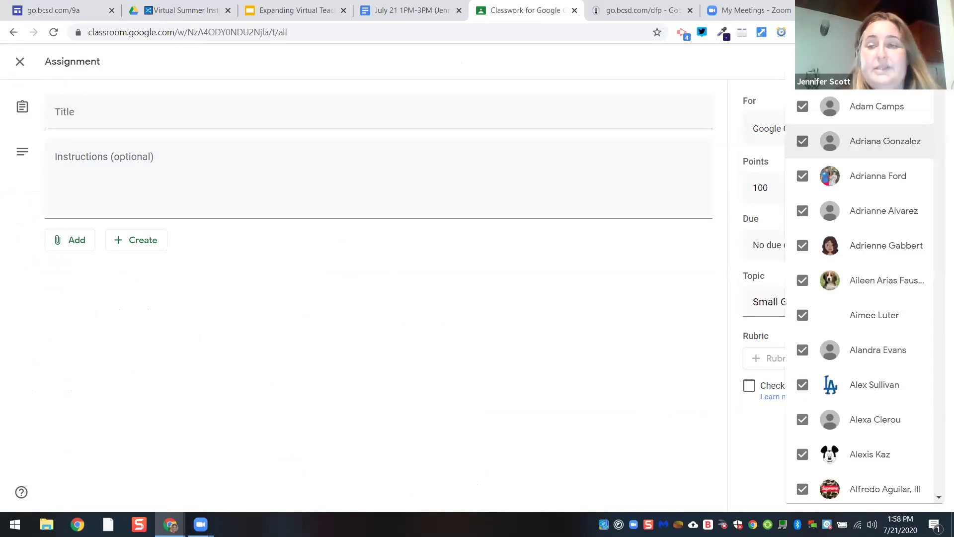
pyautogui.click(803, 107)
pyautogui.click(804, 142)
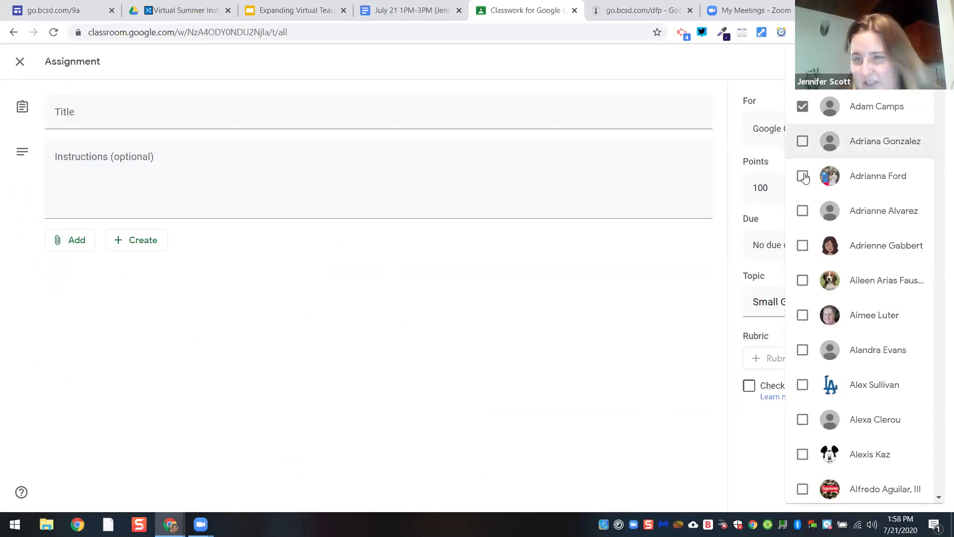
pyautogui.click(803, 246)
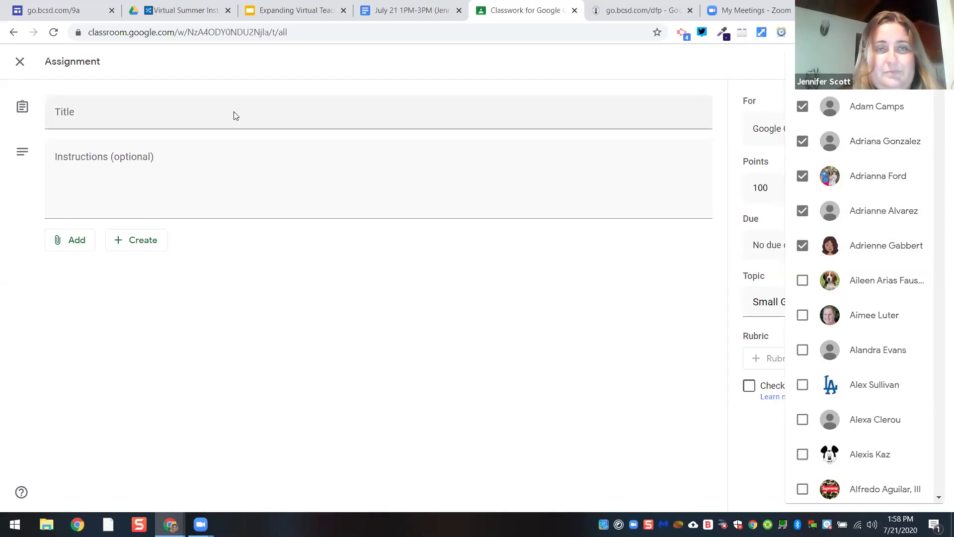
# Return to the Expanding Virtual Teaching presentation and show the Feedback and Monitoring slide
pyautogui.hotkey('ctrl', 'shift', 'Tab')
pyautogui.hotkey('ctrl', 'shift', 'Tab')
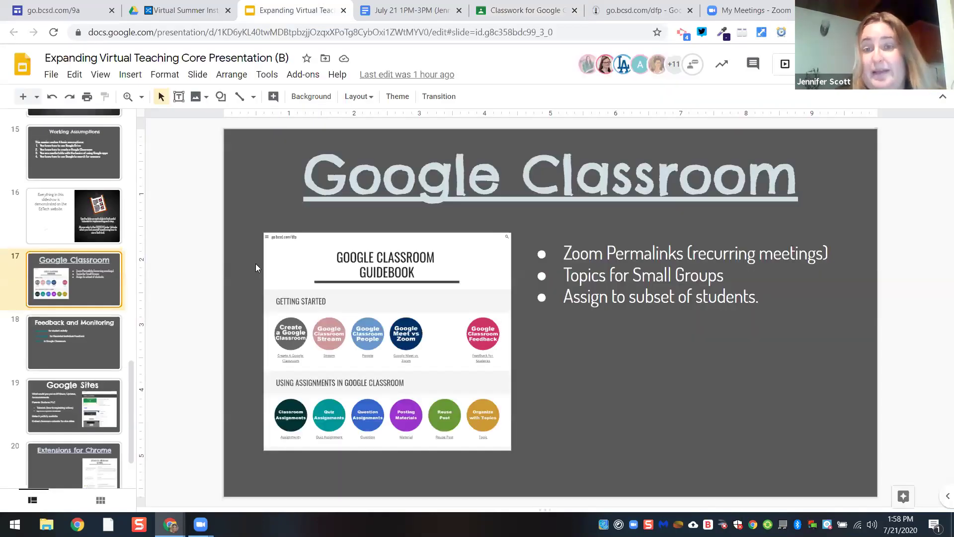
pyautogui.click(83, 349)
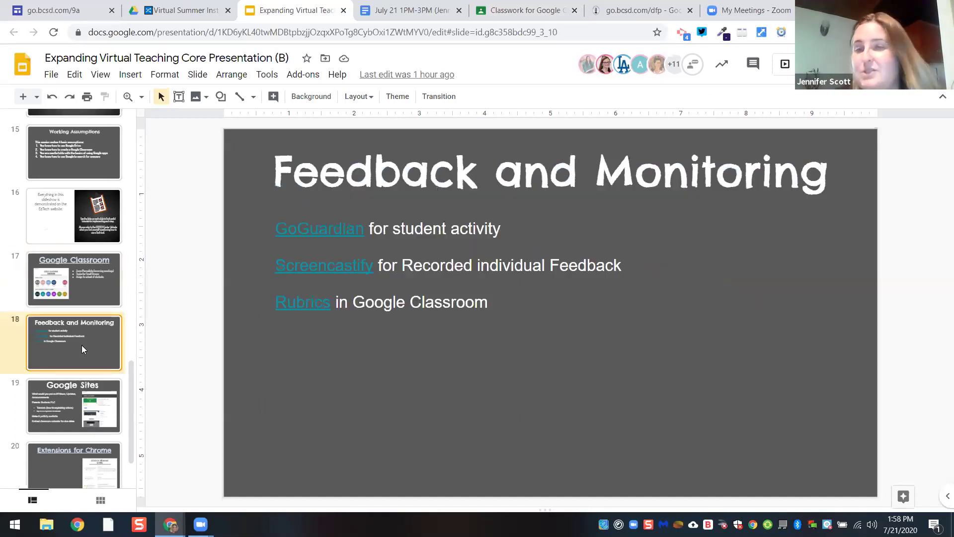
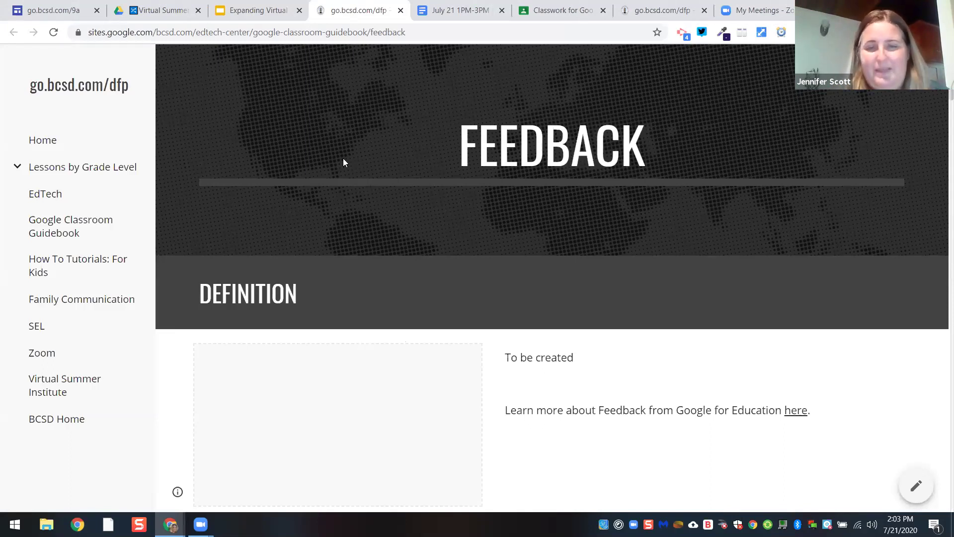
# Examine the guidebook's Feedback page sections on commenting in Docs and Slides, private comments and short feedback videos
pyautogui.scroll(-10, 344, 159)
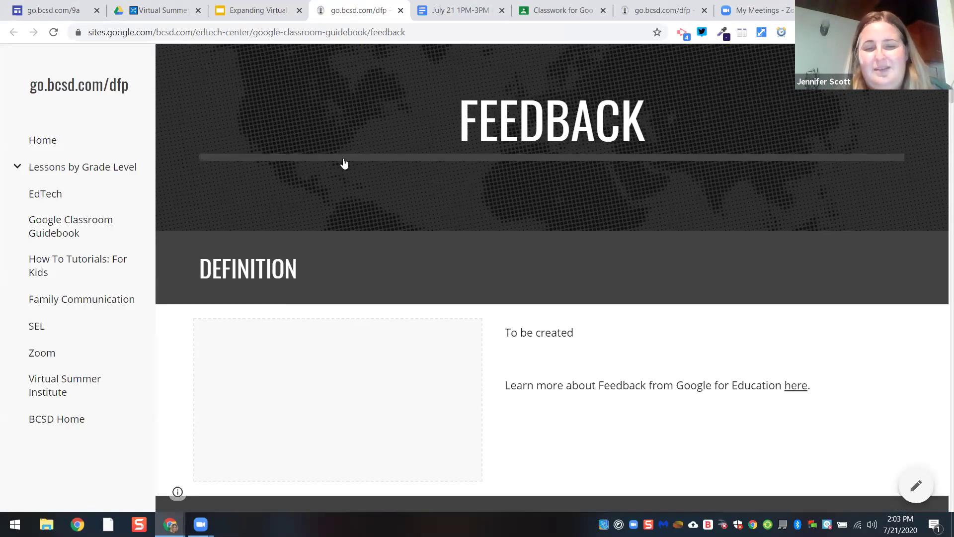
pyautogui.scroll(-3, 344, 160)
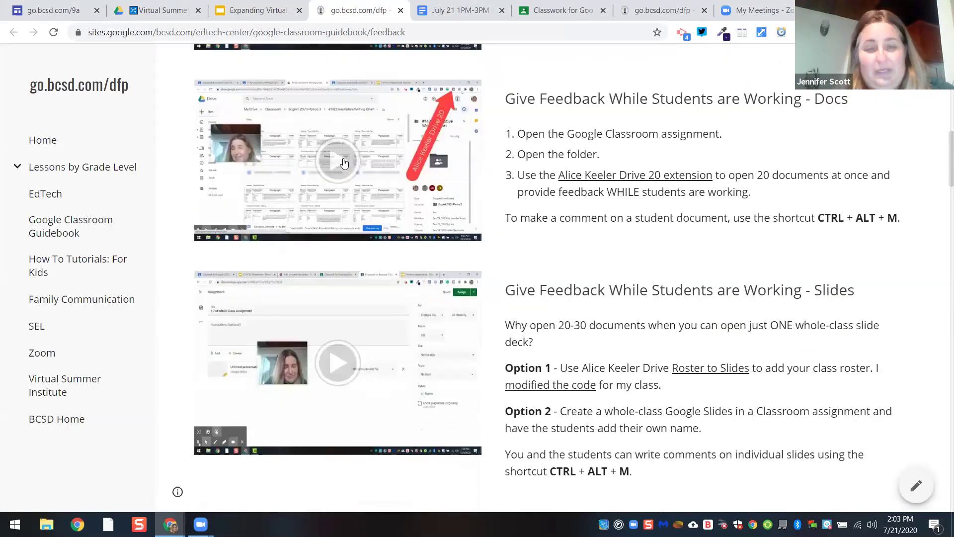
pyautogui.scroll(-1, 343, 163)
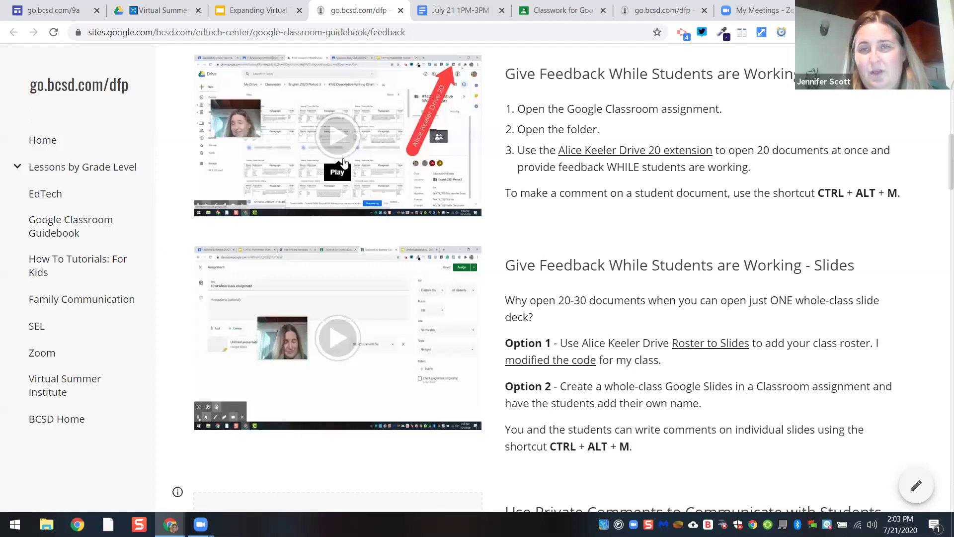
pyautogui.scroll(-5, 344, 163)
pyautogui.scroll(1, 344, 163)
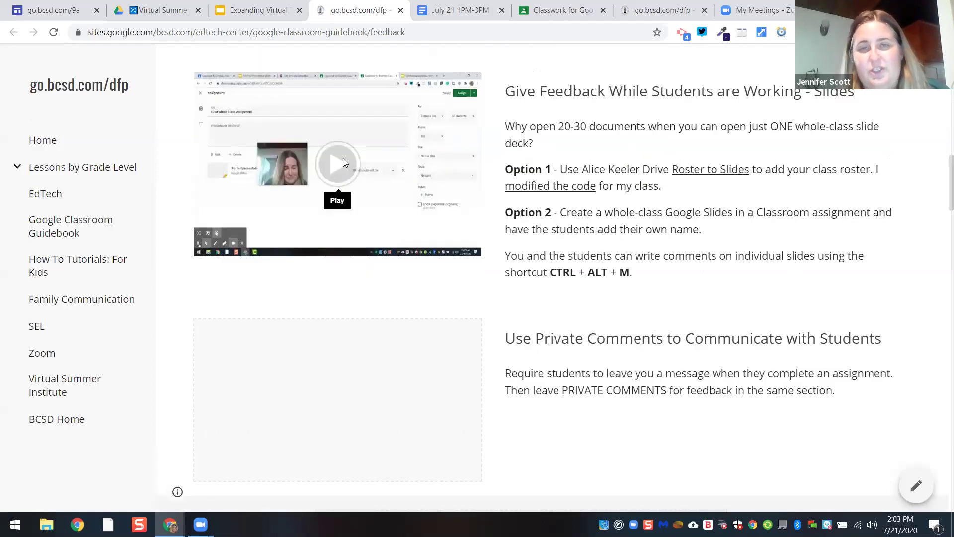
pyautogui.scroll(-1, 344, 162)
pyautogui.scroll(7, 344, 164)
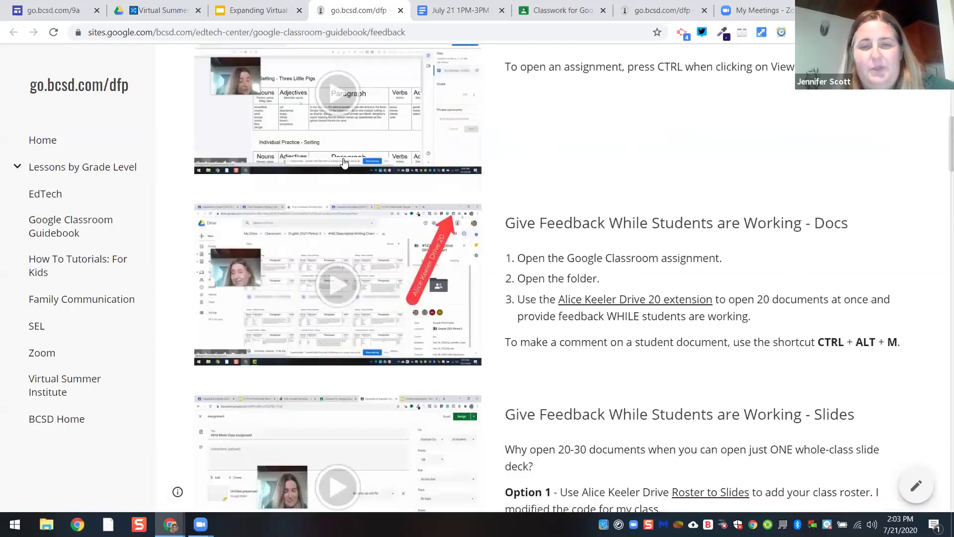
pyautogui.scroll(-1, 344, 163)
pyautogui.scroll(-1, 344, 164)
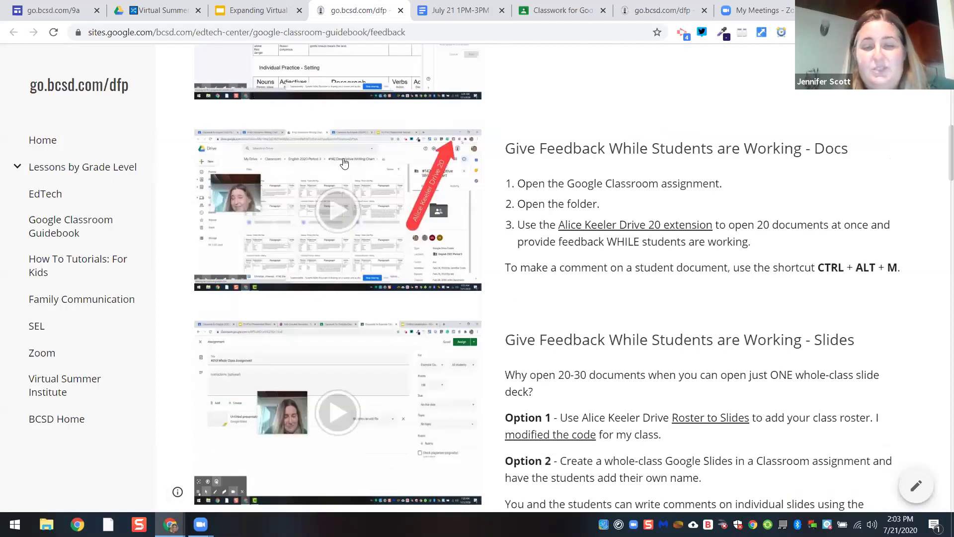
pyautogui.scroll(-1, 344, 163)
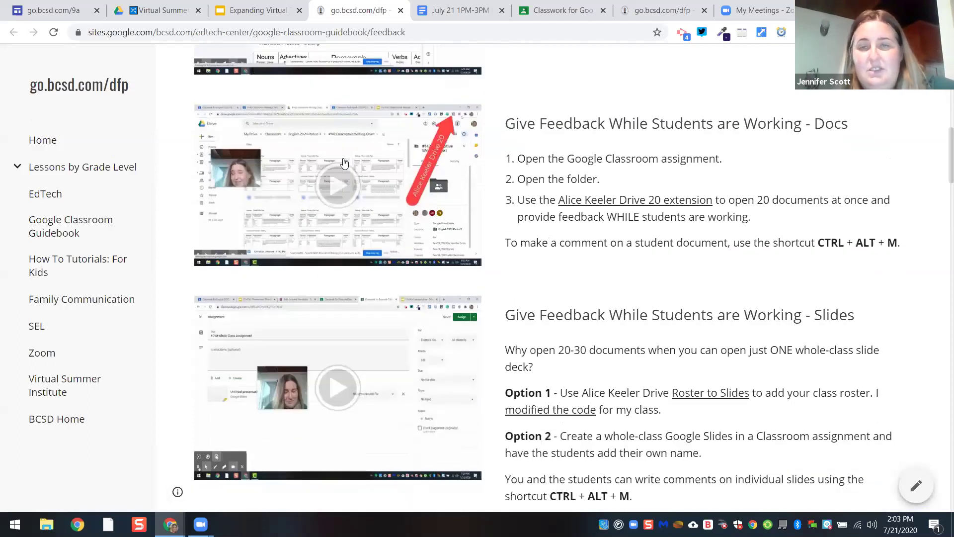
pyautogui.scroll(-6, 344, 164)
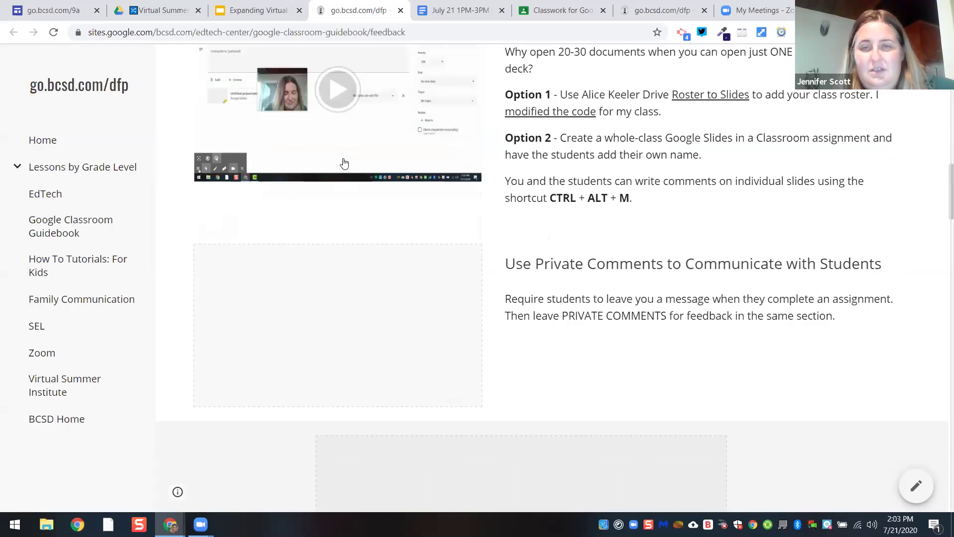
pyautogui.scroll(-8, 344, 163)
pyautogui.scroll(-2, 344, 163)
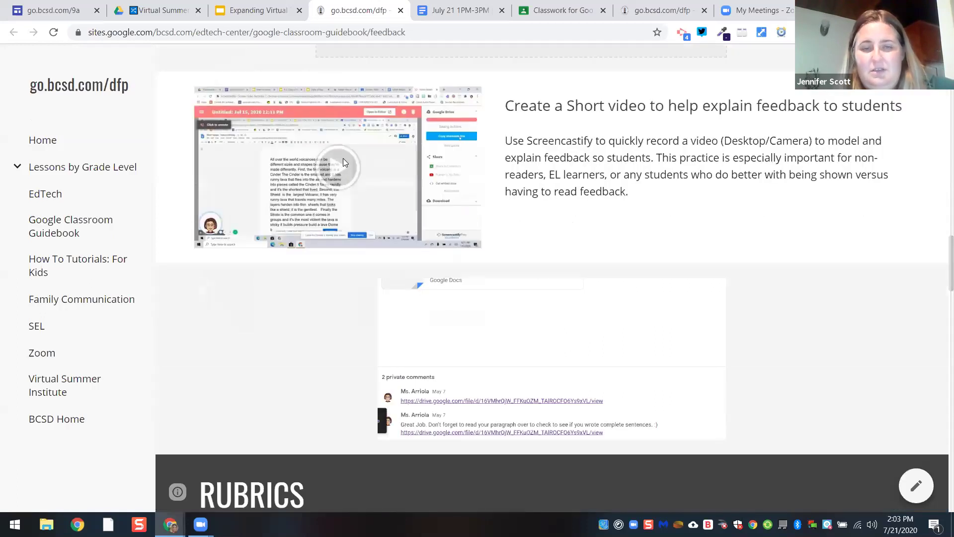
# Review the guidebook's rubric examples and import instructions, and preview the linked rubric template spreadsheet
pyautogui.scroll(-5, 344, 164)
pyautogui.scroll(-5, 344, 163)
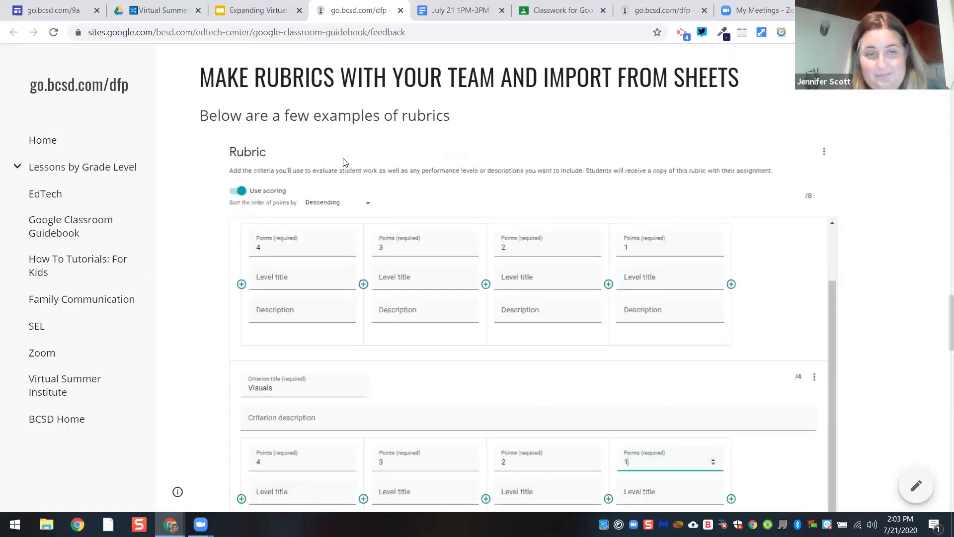
pyautogui.scroll(-1, 344, 162)
pyautogui.scroll(-2, 345, 162)
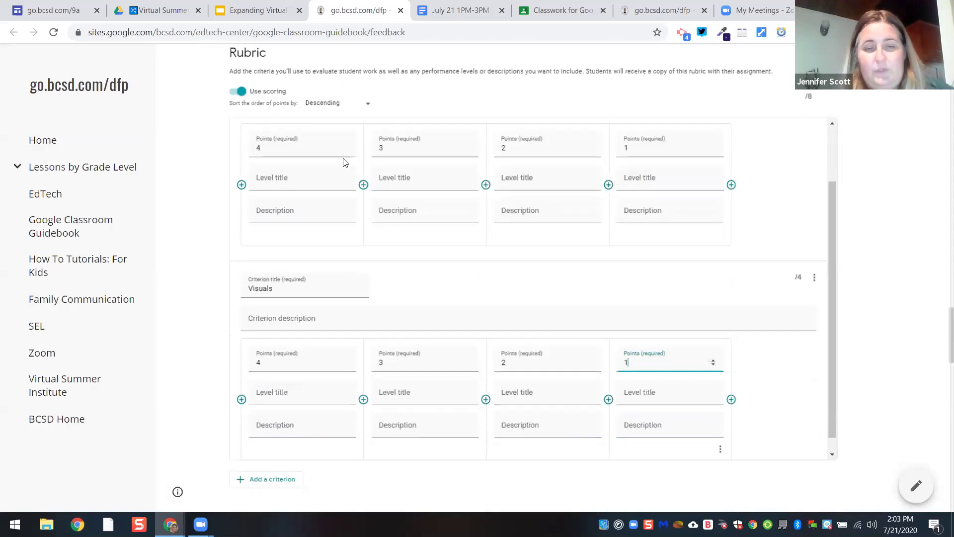
pyautogui.scroll(-8, 344, 163)
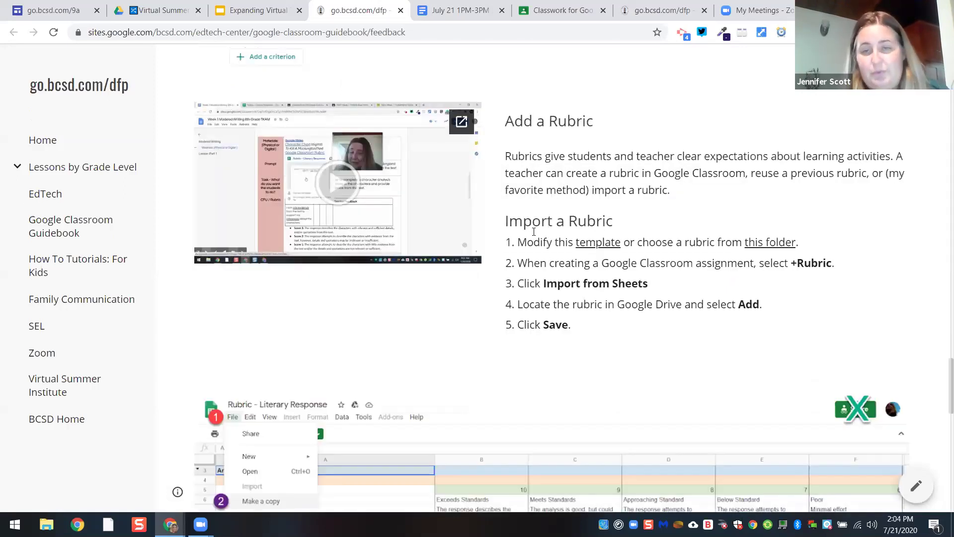
pyautogui.scroll(-2, 527, 294)
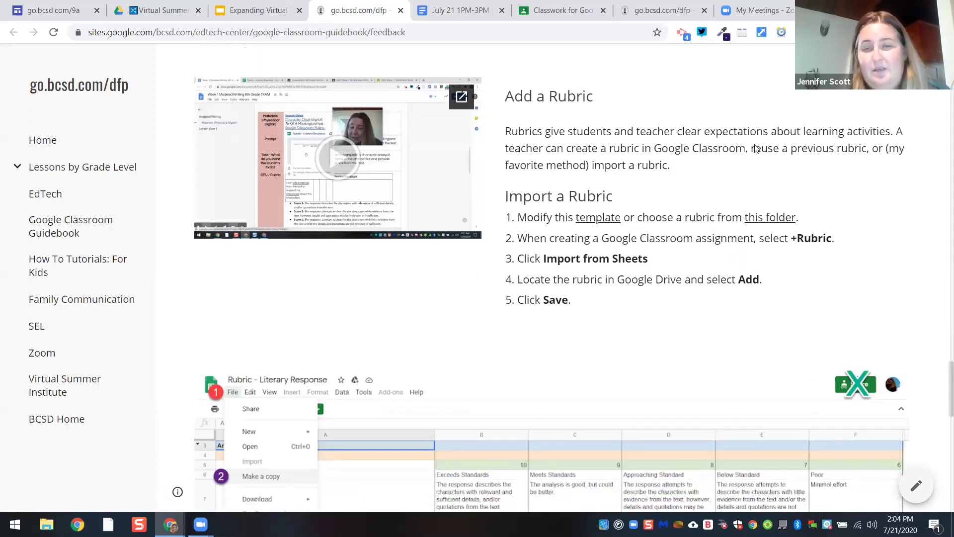
pyautogui.click(596, 193)
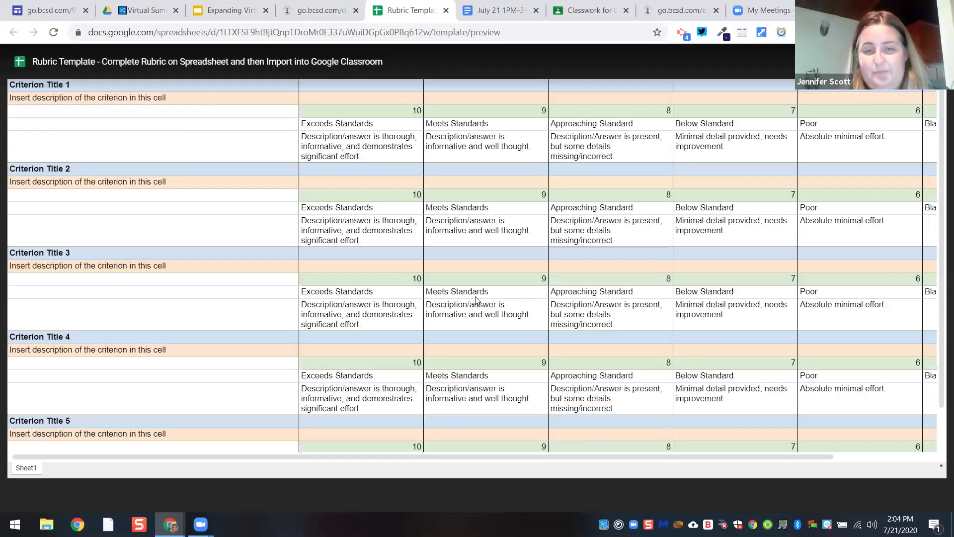
pyautogui.hotkey('ctrl', 'shift', 'Tab')
# Return to the guidebook's Feedback page and open the Argument Presentation rubric from the 6-8 Rubrics list
pyautogui.scroll(-1, 475, 301)
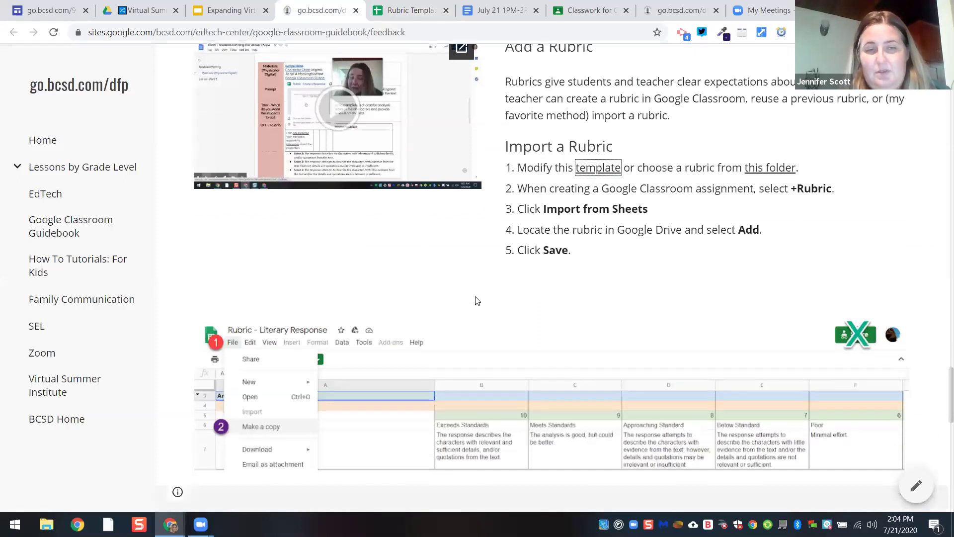
pyautogui.scroll(-5, 476, 301)
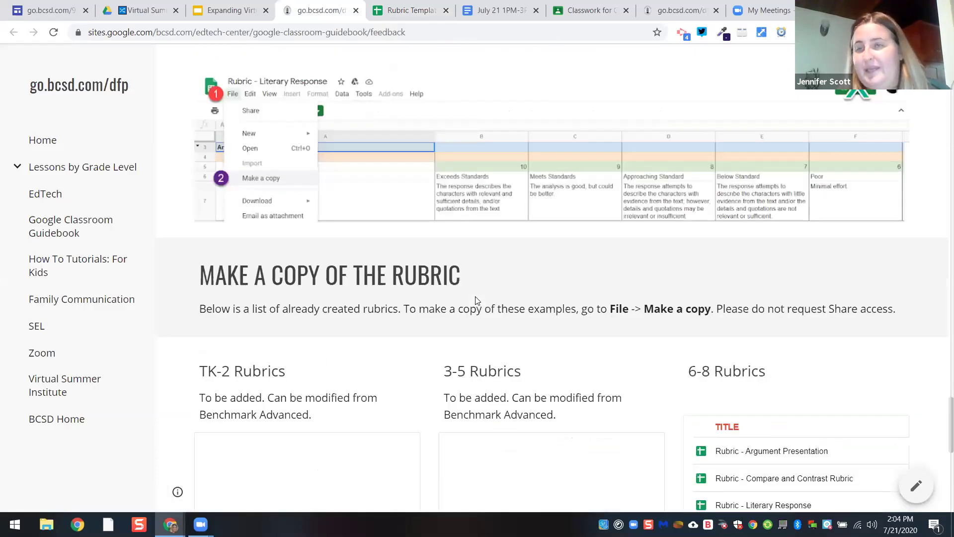
pyautogui.scroll(-4, 476, 300)
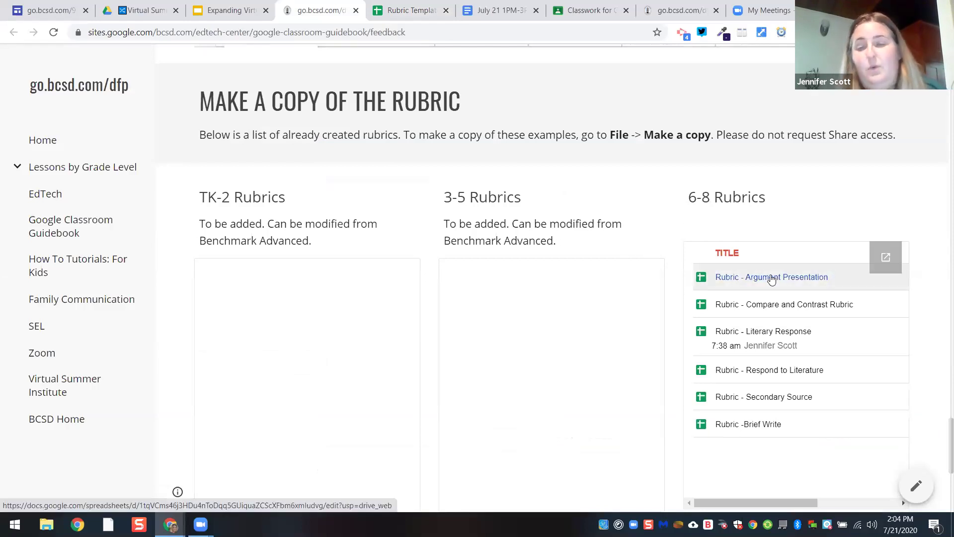
pyautogui.click(760, 279)
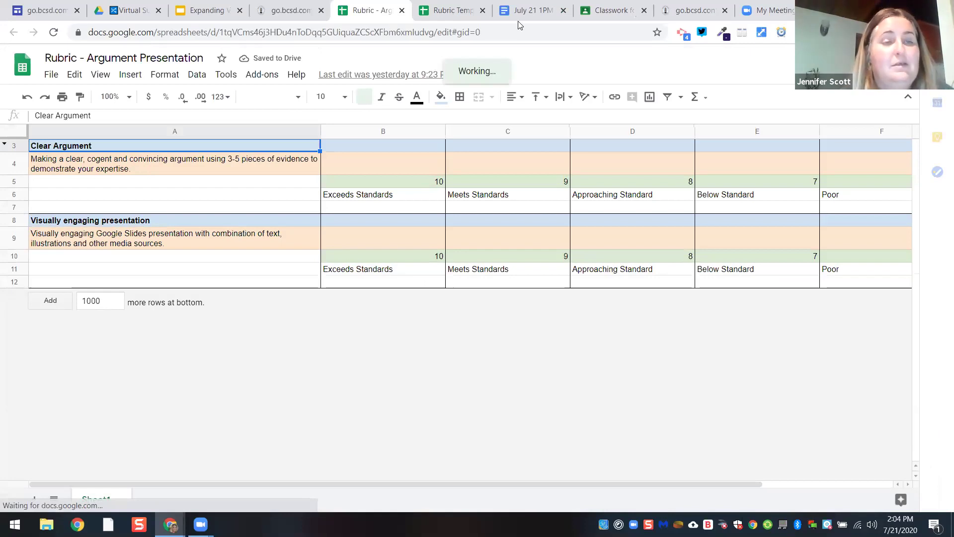
# Start making a copy of the rubric spreadsheet and name it "delete Rubric - Argument Presentation"
pyautogui.click(53, 74)
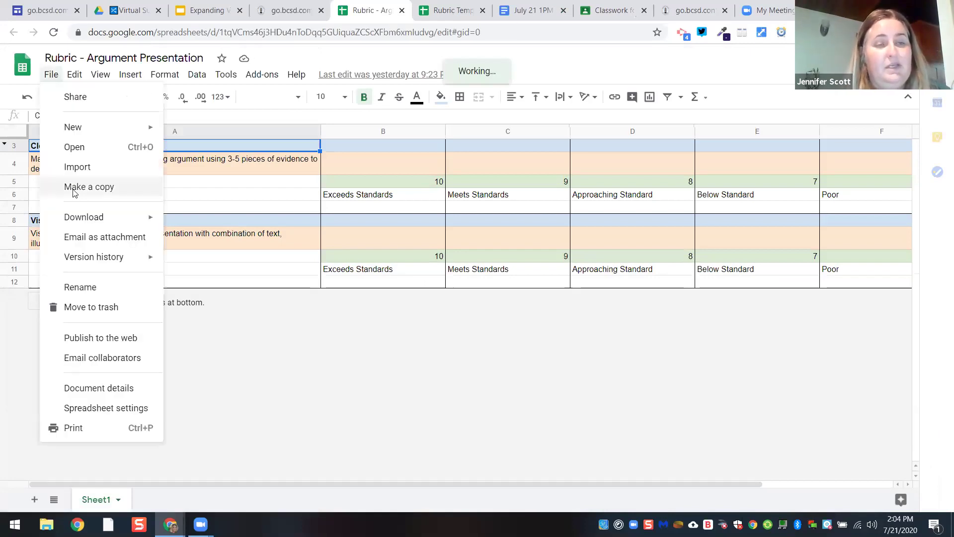
pyautogui.click(74, 188)
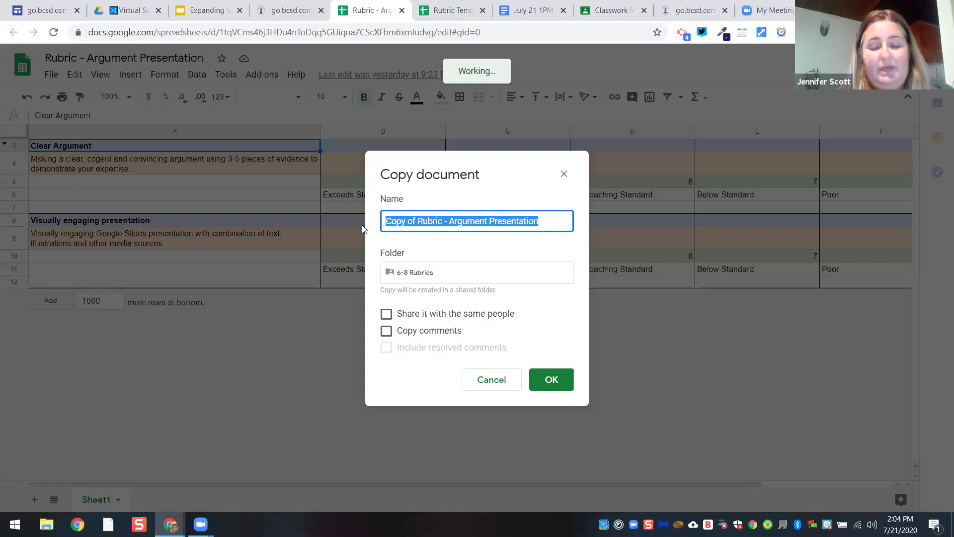
pyautogui.press('Left')
pyautogui.press('Delete')
pyautogui.press('Delete')
pyautogui.press('Delete')
pyautogui.press('Delete')
pyautogui.press('Delete')
pyautogui.press('Delete')
pyautogui.press('Delete')
pyautogui.write('delete')
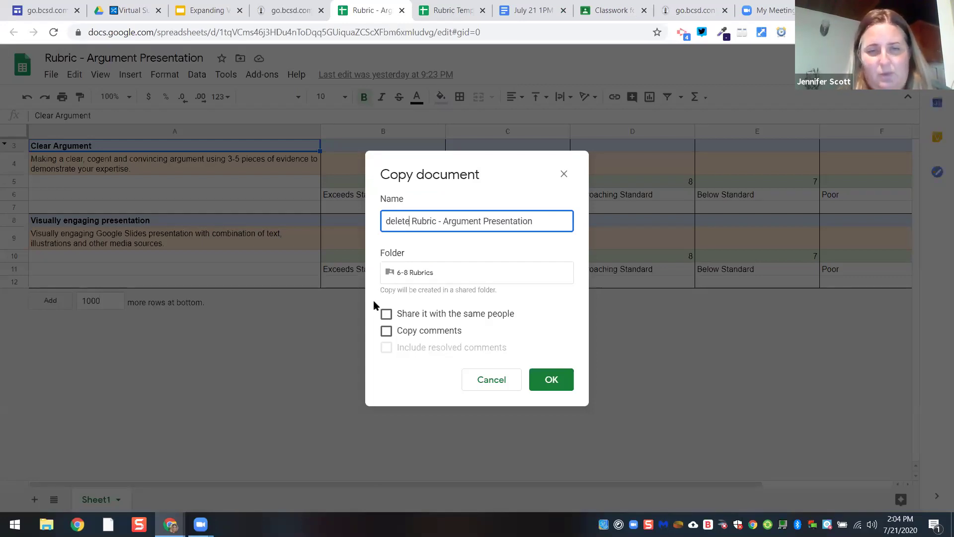
# Choose the Templates and Examples folder as the copy's destination and create the copy
pyautogui.click(391, 275)
pyautogui.click(396, 307)
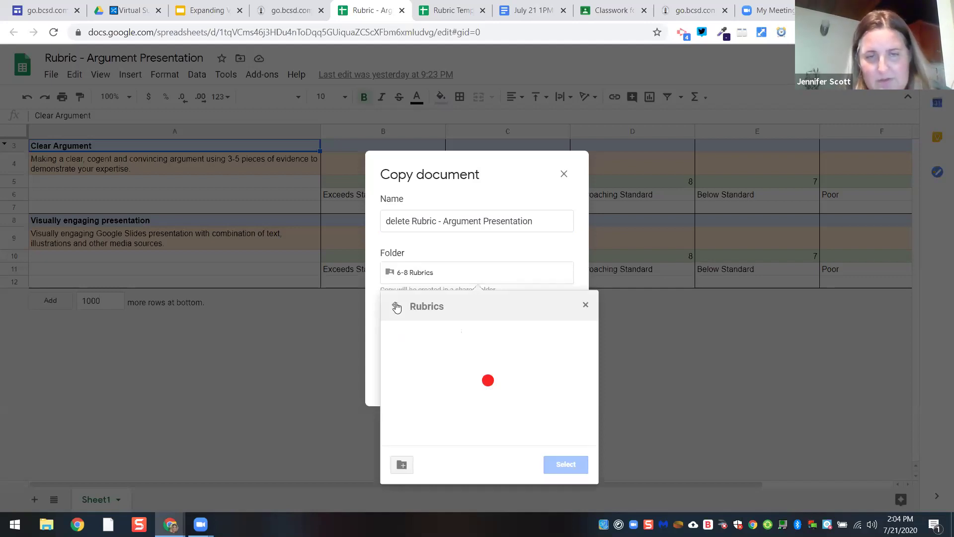
pyautogui.click(396, 307)
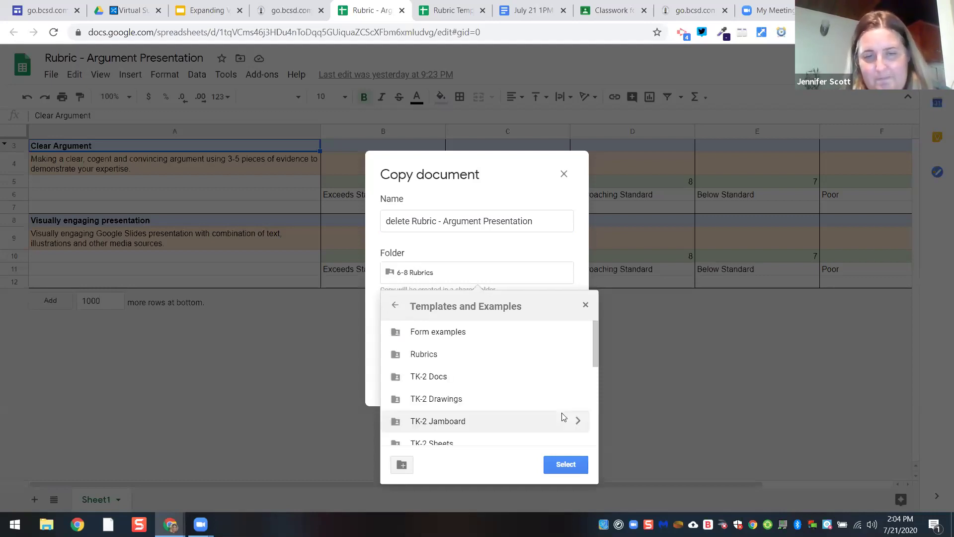
pyautogui.press('Return')
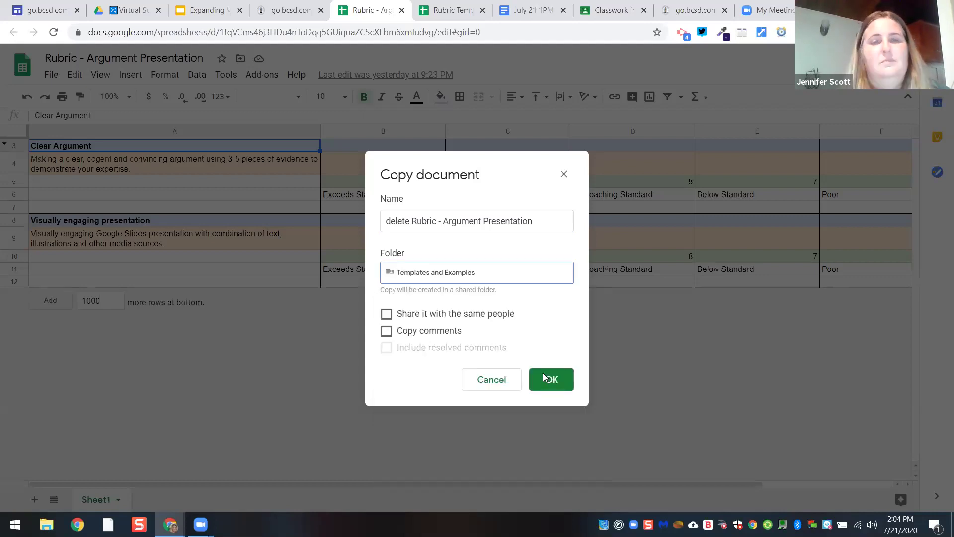
pyautogui.click(545, 379)
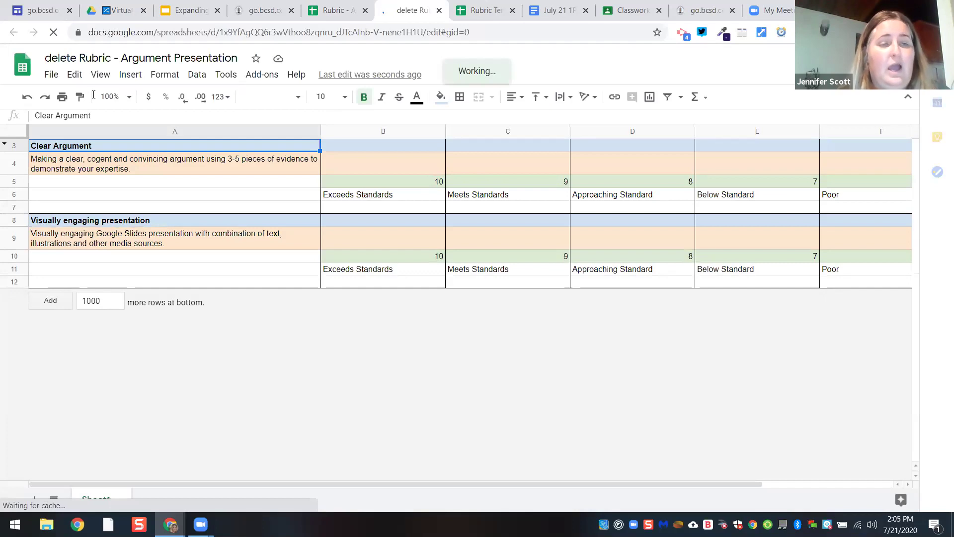
# Examine the copied rubric's criterion descriptions, the empty level descriptions under Clear Argument, and the point values
pyautogui.click(86, 167)
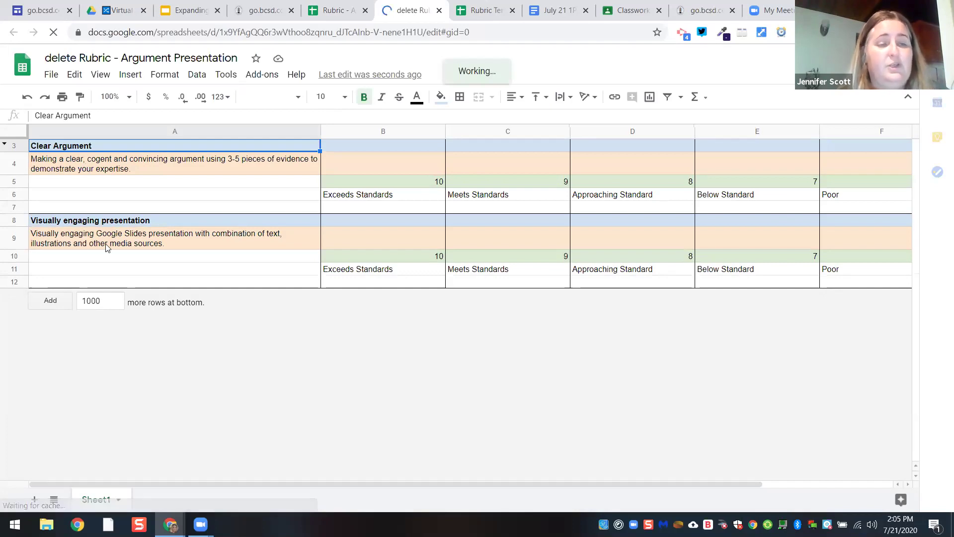
pyautogui.click(104, 246)
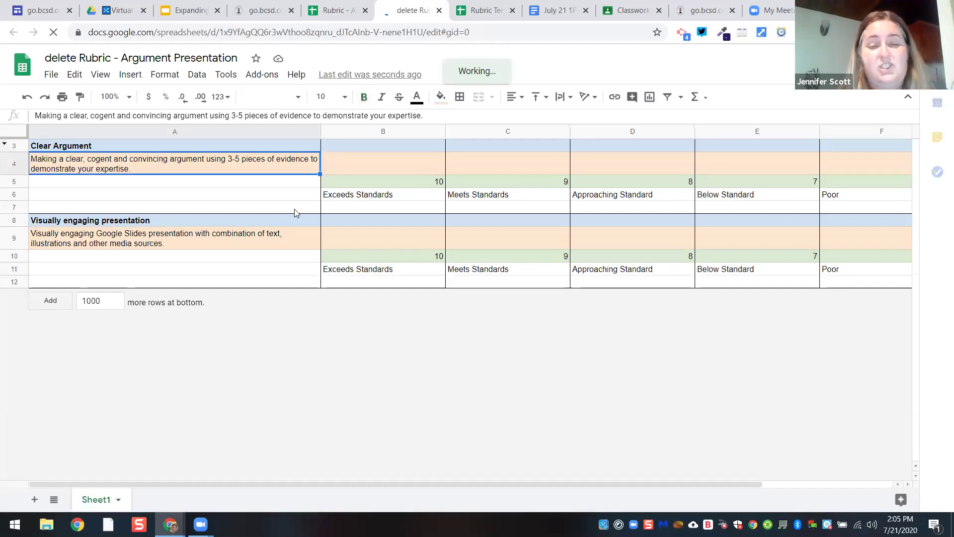
pyautogui.click(343, 208)
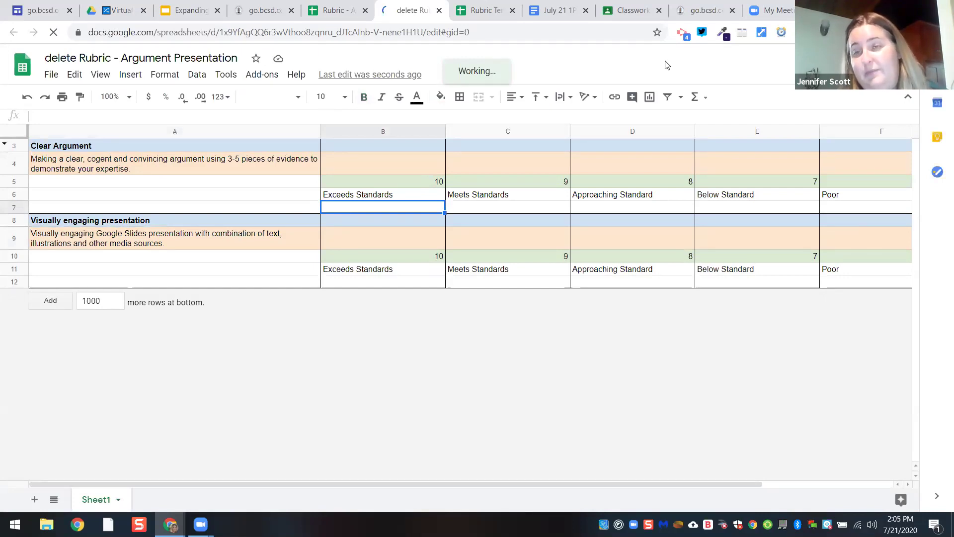
pyautogui.press('Right')
pyautogui.press('Right')
pyautogui.press('Right')
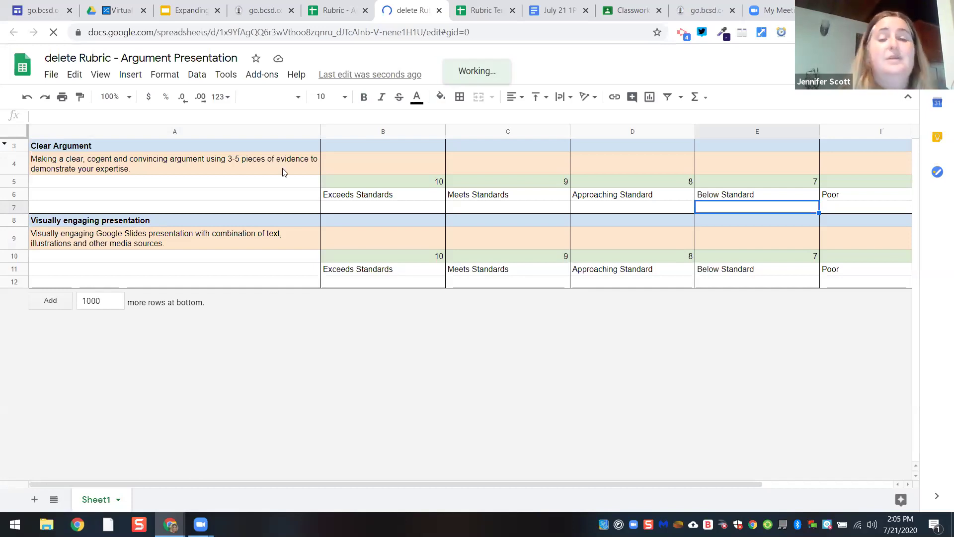
pyautogui.click(359, 182)
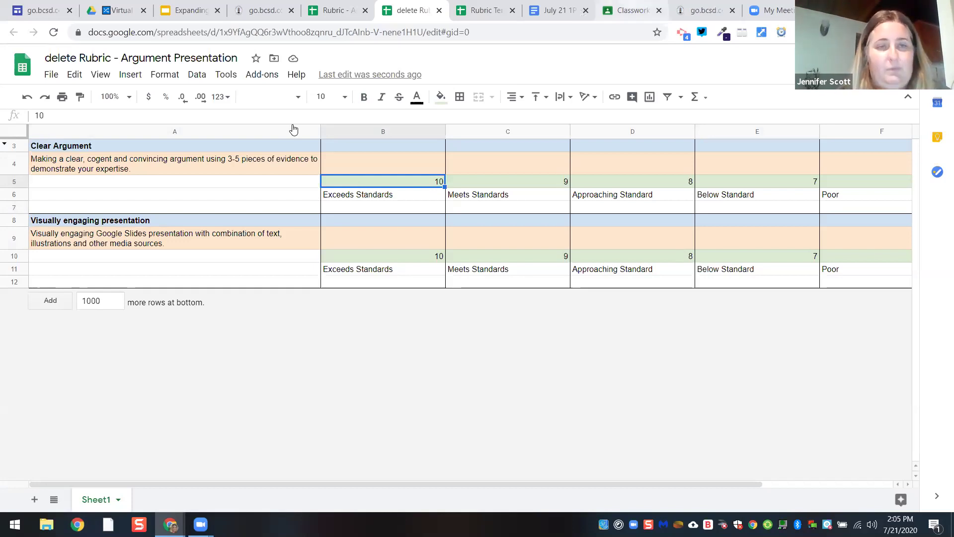
# Switch to Google Classroom and start a new assignment titled "test" in the English Period 1 class
pyautogui.hotkey('ctrl', 'Tab')
pyautogui.hotkey('ctrl', 'Tab')
pyautogui.hotkey('ctrl', 'Tab')
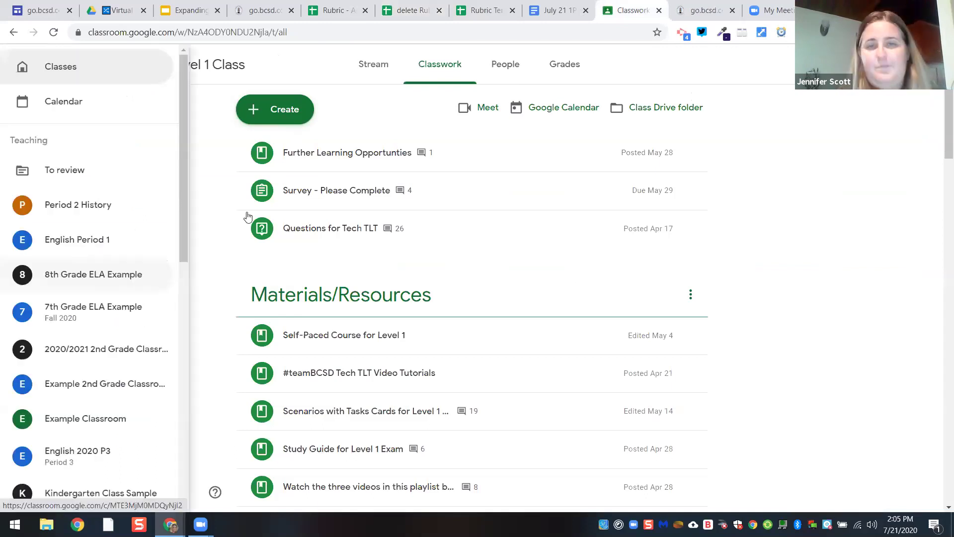
pyautogui.click(77, 239)
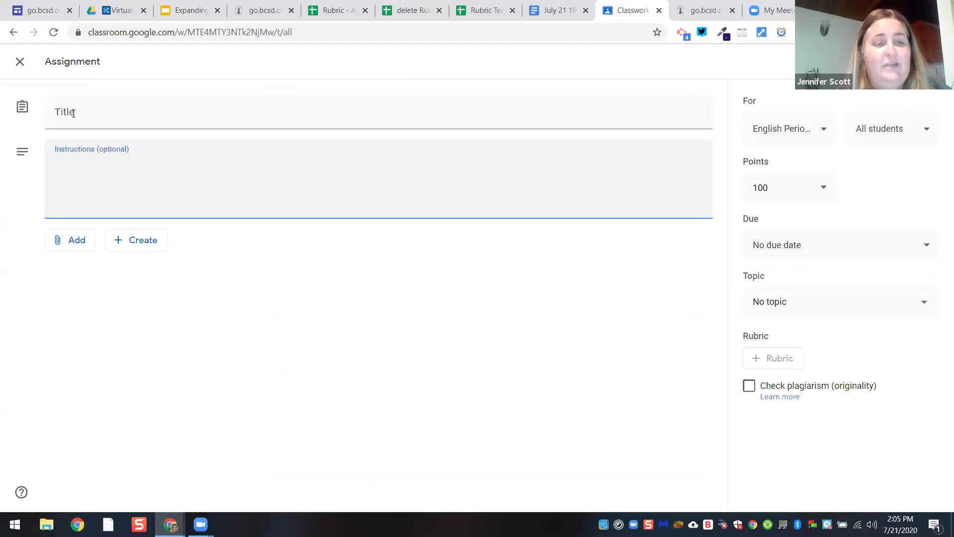
pyautogui.click(74, 113)
pyautogui.write('test')
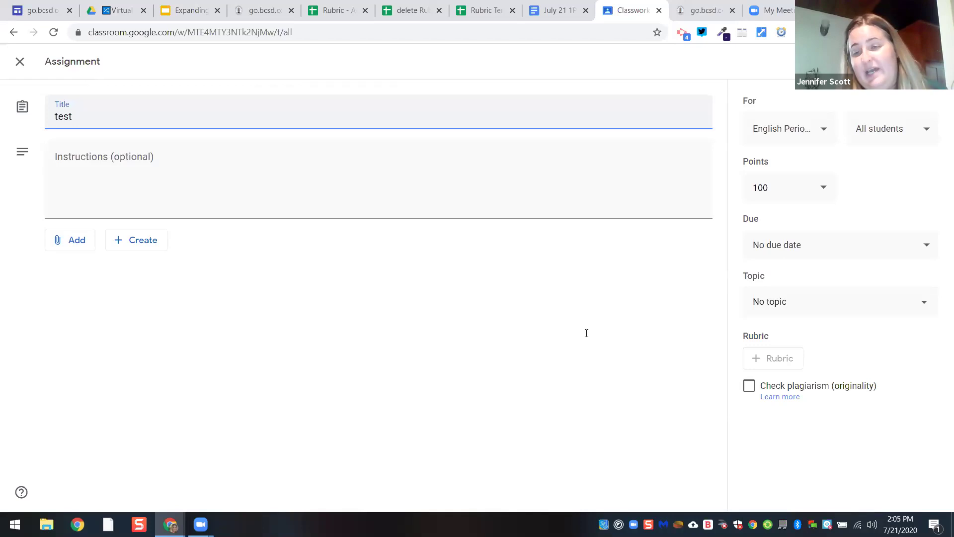
pyautogui.press('Tab')
# Import the copied Argument Presentation rubric from Sheets into the assignment and set the topic to August 17
pyautogui.click(784, 365)
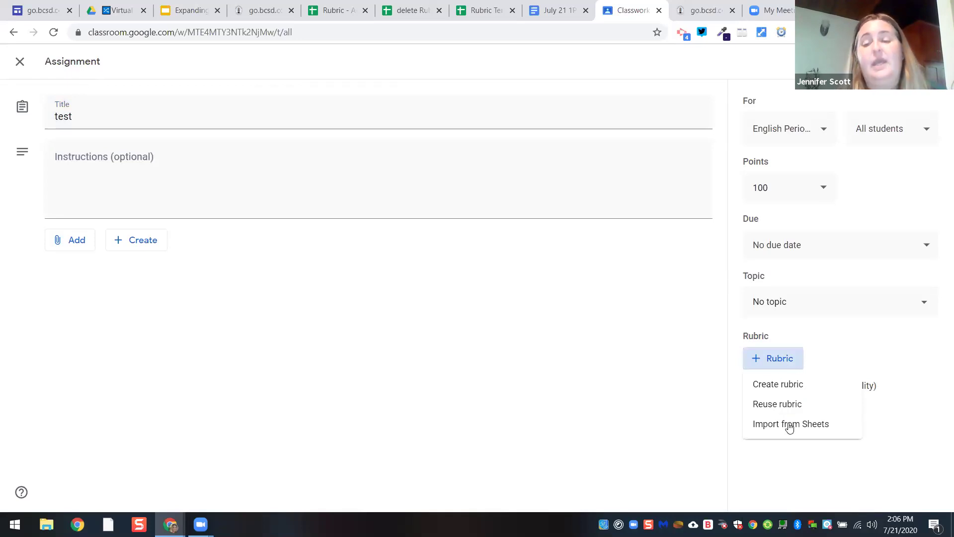
pyautogui.click(790, 425)
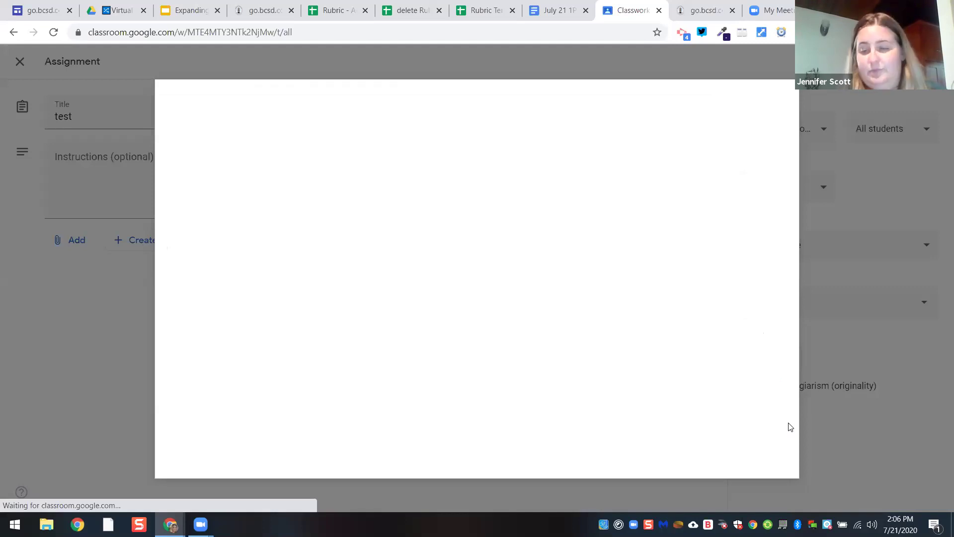
pyautogui.doubleClick(210, 296)
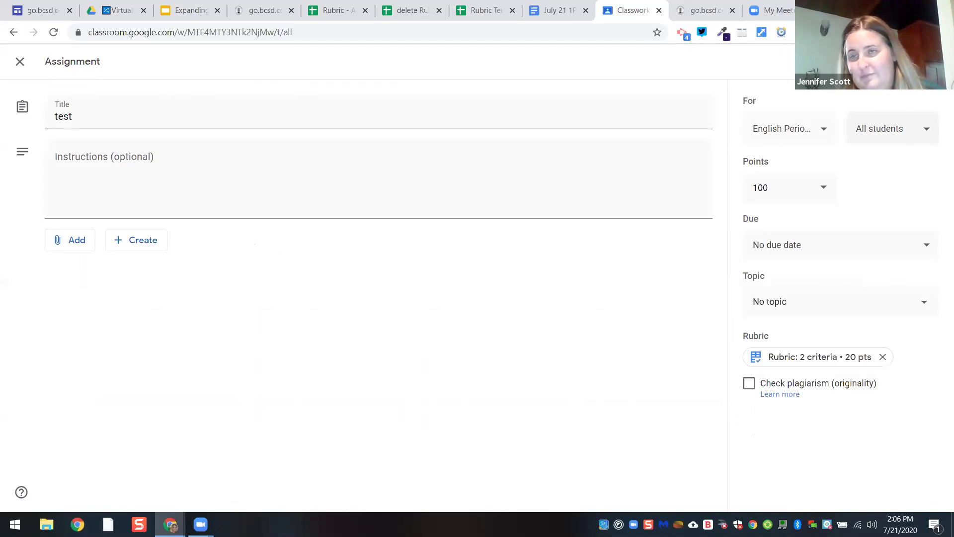
pyautogui.click(810, 303)
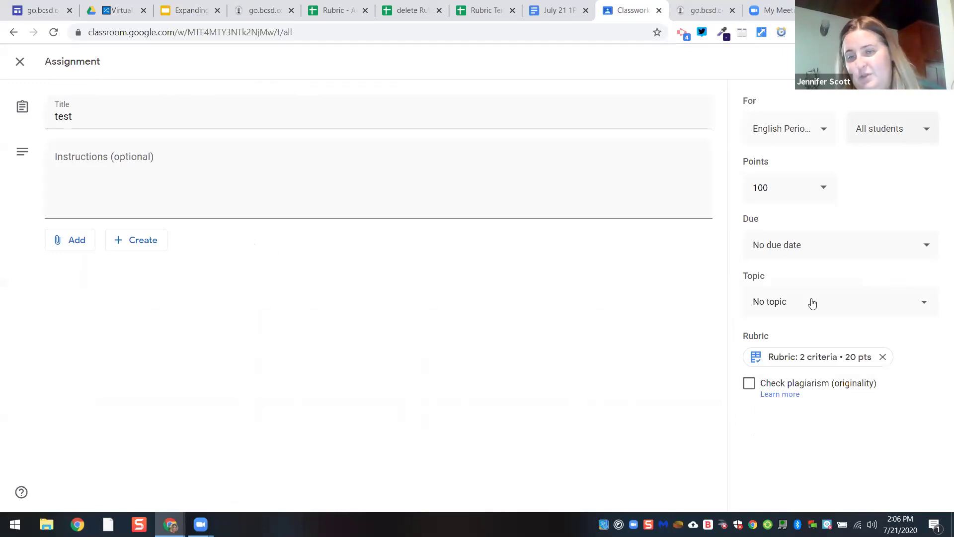
pyautogui.click(800, 403)
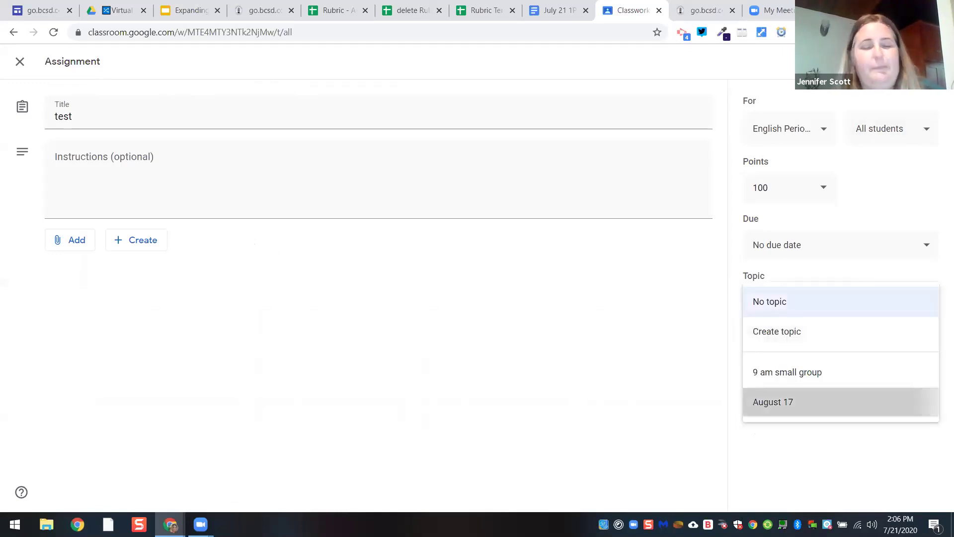
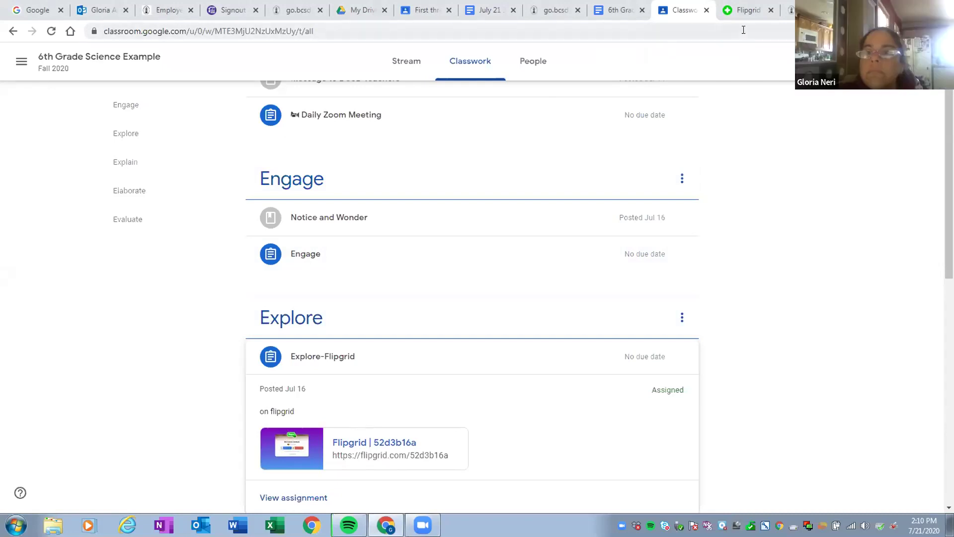
# Go to the EdTech Center site's home page and look over its resource categories
pyautogui.click(791, 10)
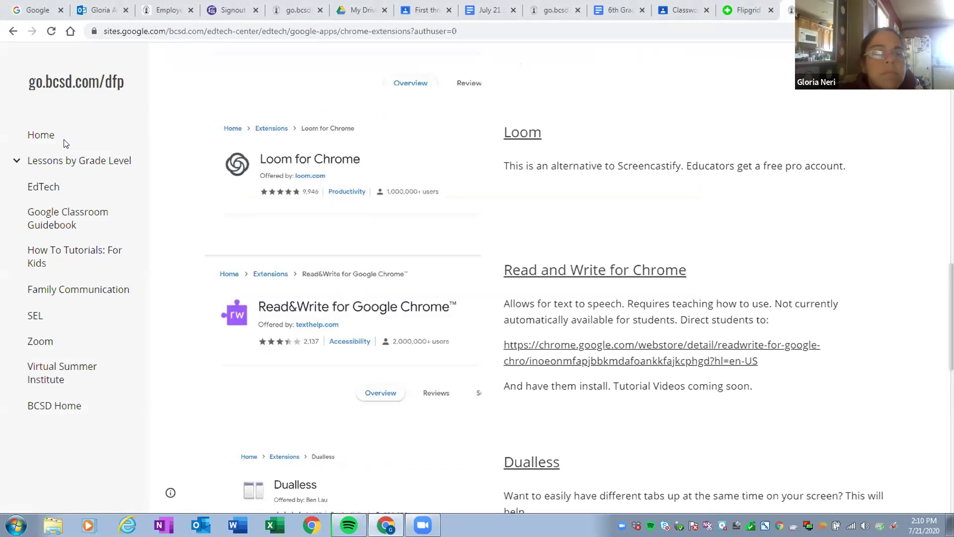
pyautogui.click(41, 135)
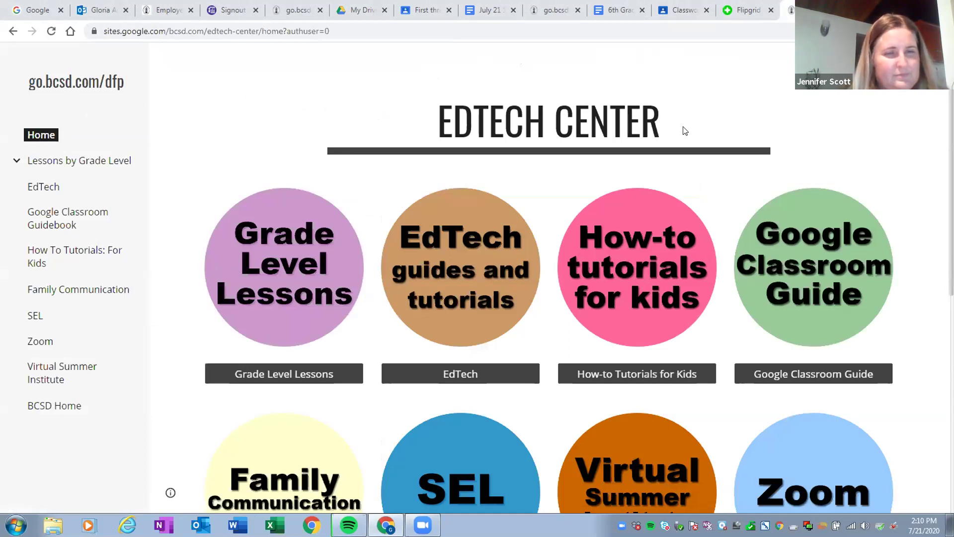
pyautogui.scroll(-6, 665, 157)
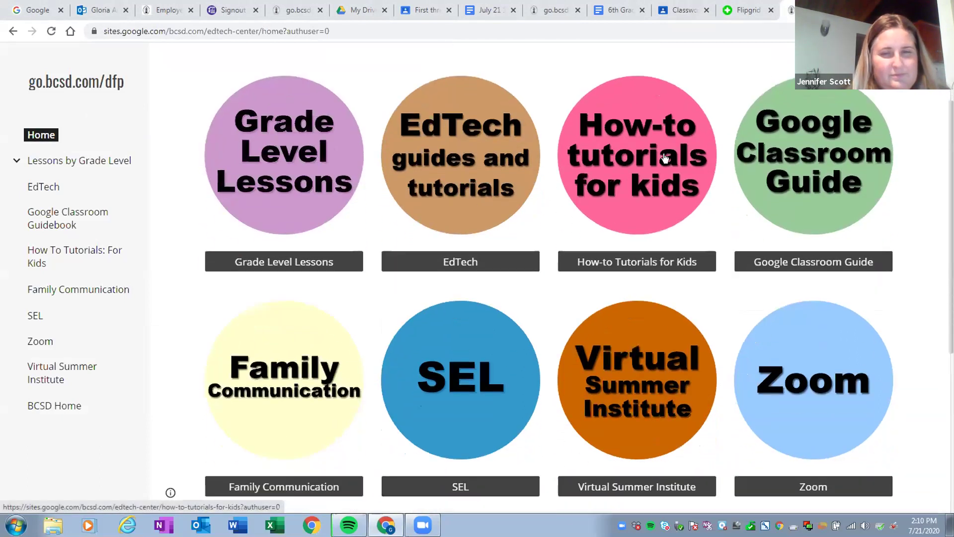
pyautogui.scroll(-2, 664, 157)
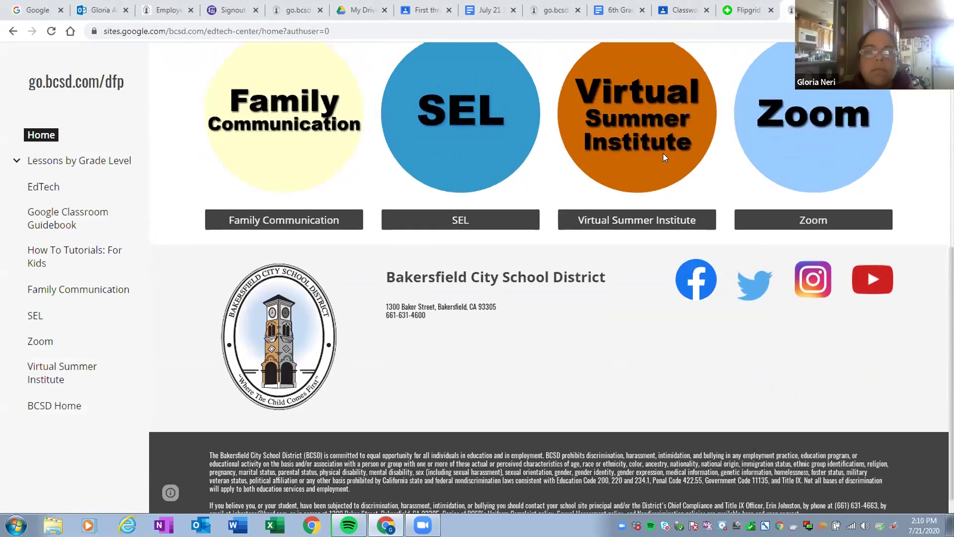
pyautogui.scroll(8, 664, 157)
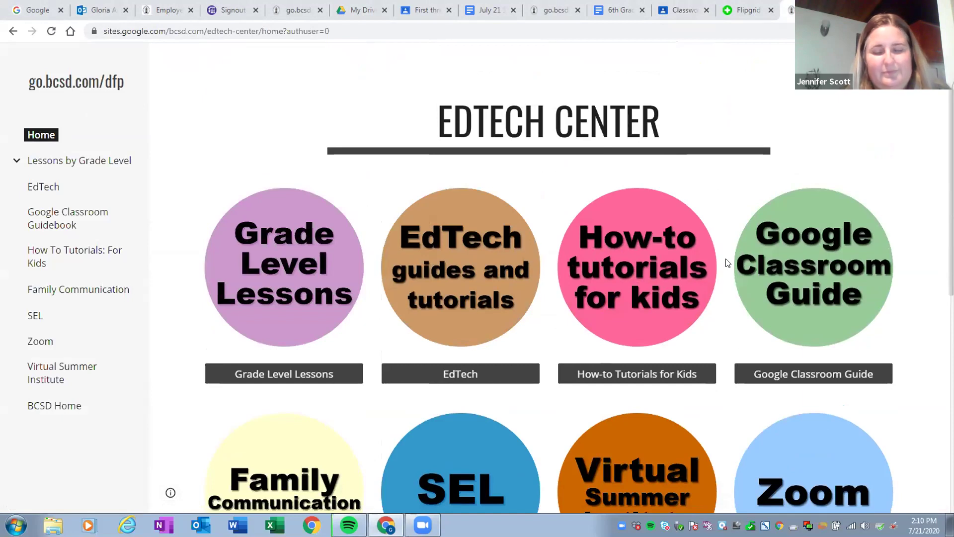
# Open the Feedback for Students page in the Google Classroom Guidebook and view its Best Practices section
pyautogui.click(769, 265)
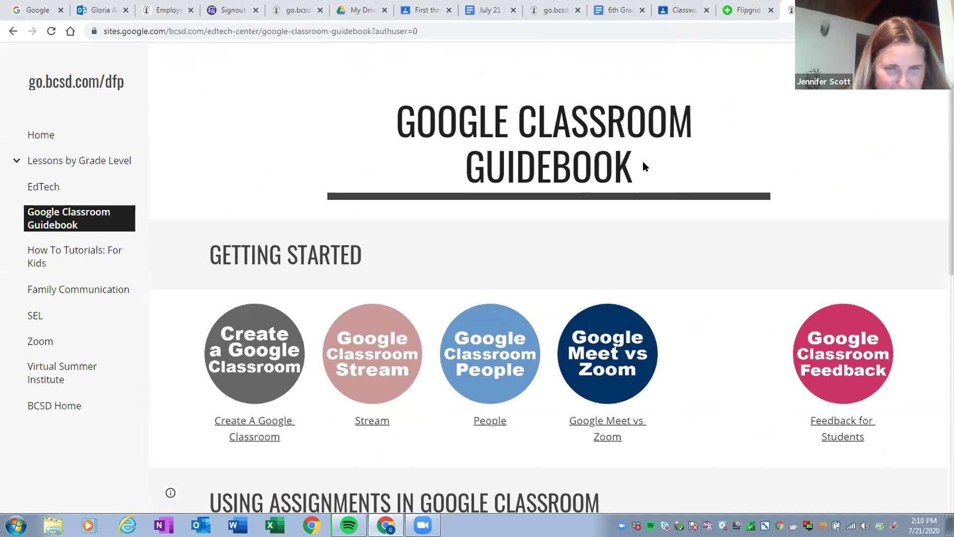
pyautogui.scroll(-4, 694, 121)
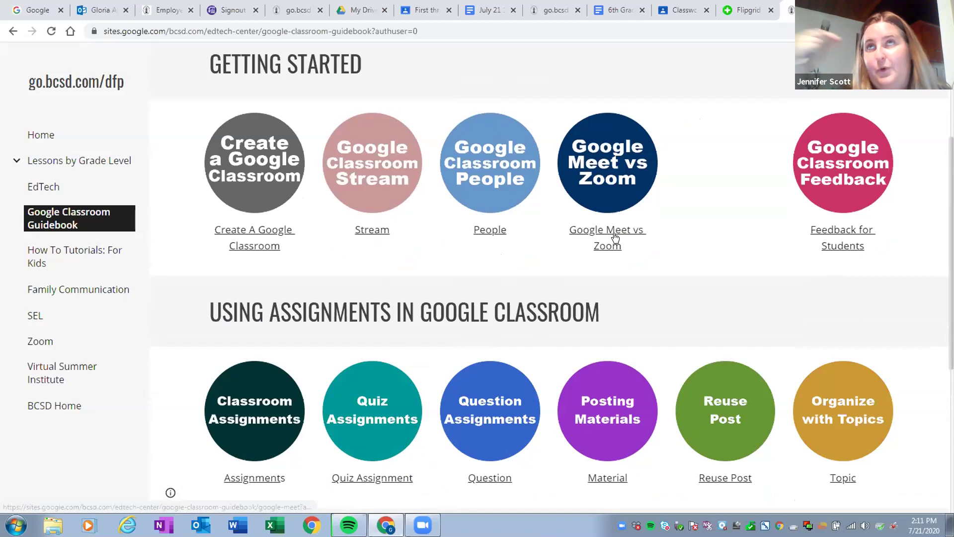
pyautogui.scroll(-1, 614, 237)
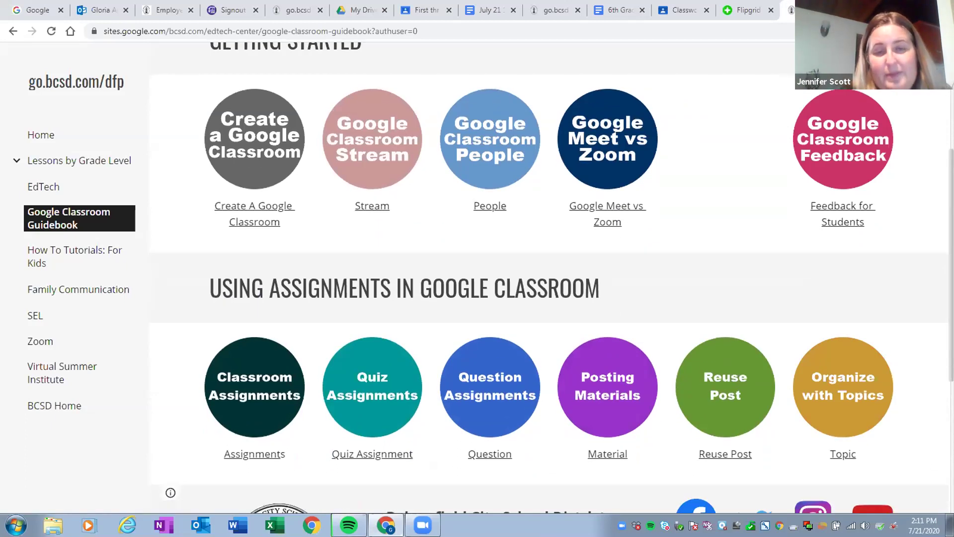
pyautogui.click(844, 212)
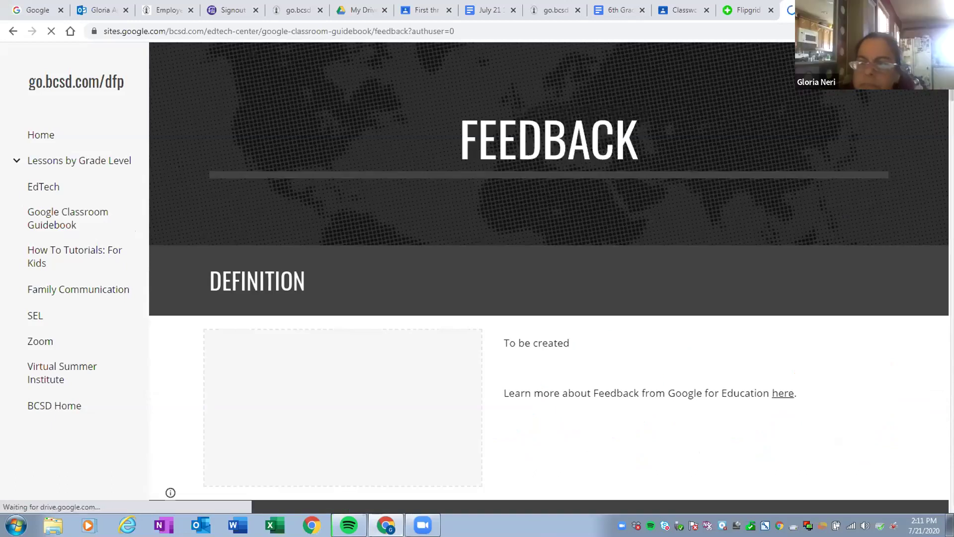
pyautogui.scroll(-20, 552, 278)
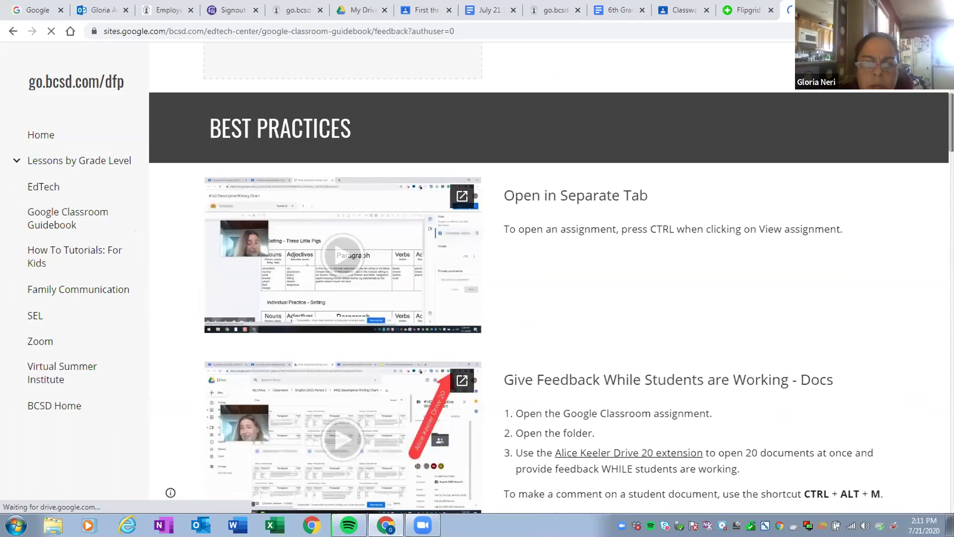
# Open the Argument Presentation rubric from the rubric folder on the guidebook's feedback page
pyautogui.scroll(-12, 552, 278)
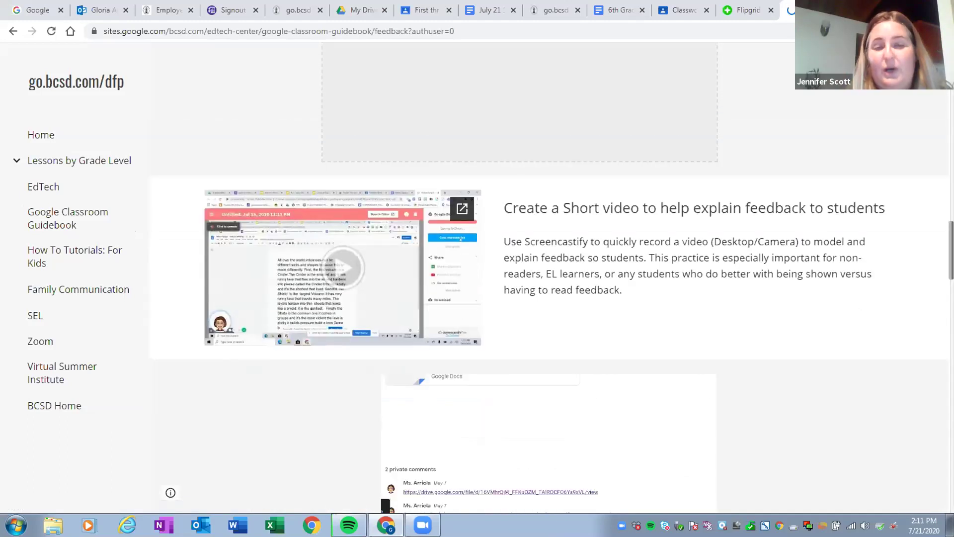
pyautogui.scroll(-8, 551, 278)
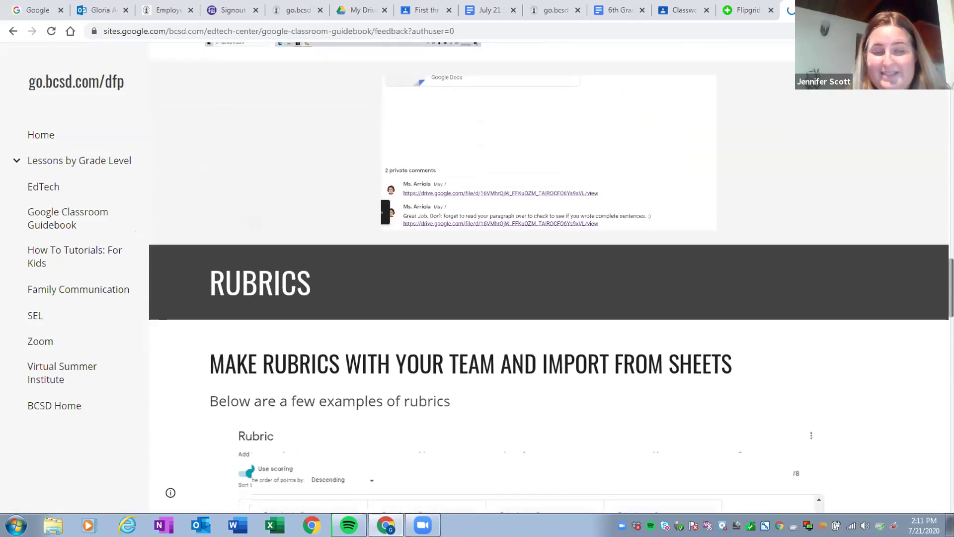
pyautogui.scroll(-10, 552, 279)
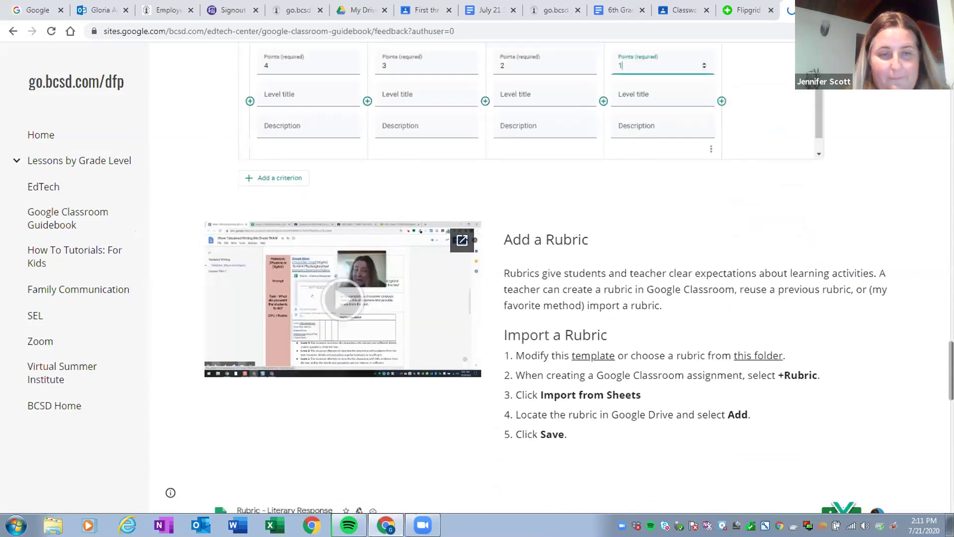
pyautogui.scroll(-10, 552, 279)
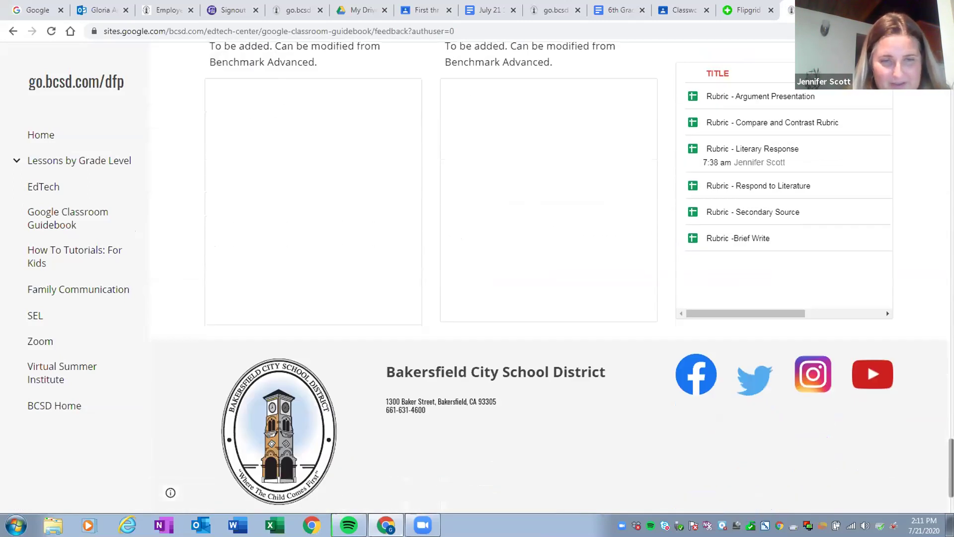
pyautogui.scroll(2, 552, 279)
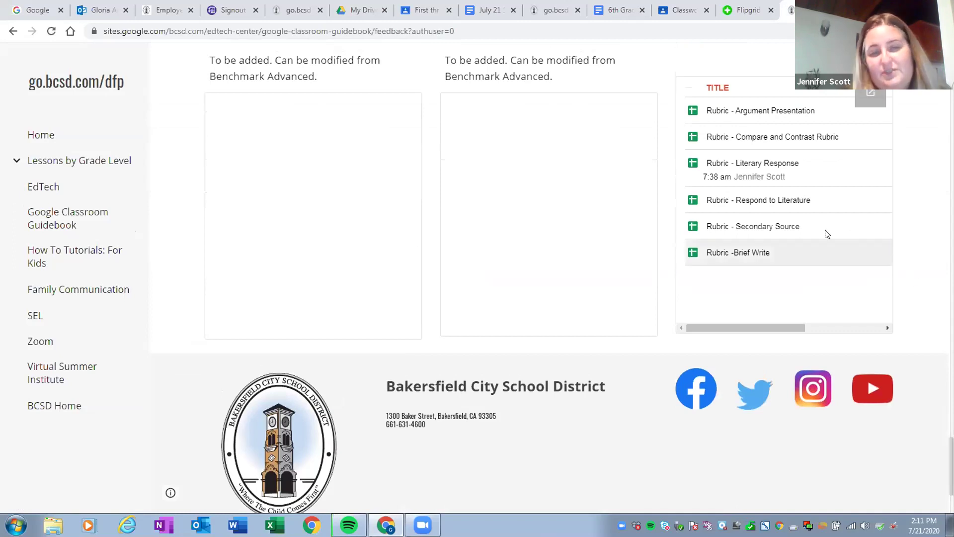
pyautogui.click(768, 109)
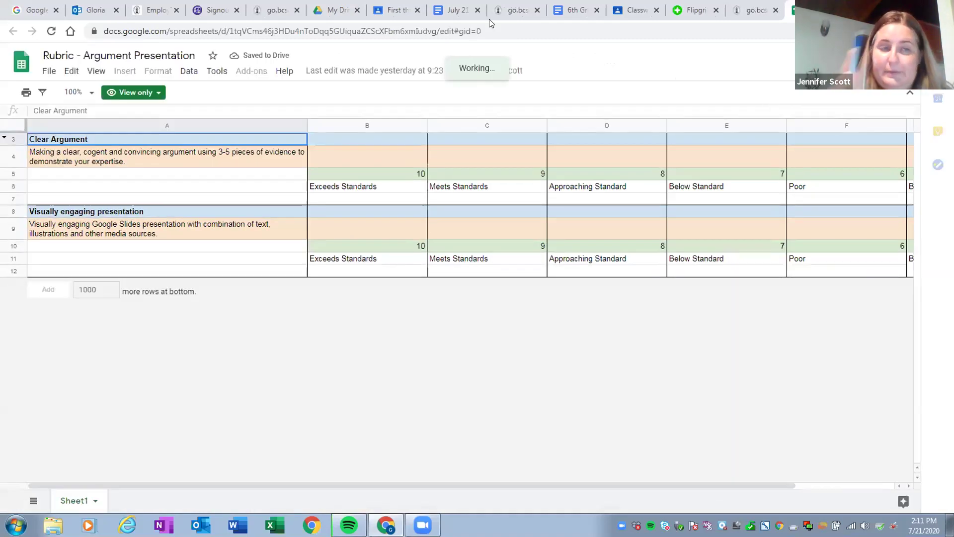
# Make a copy of the rubric named "Copy of Rubric - Argument Presentation" in My Drive
pyautogui.click(48, 71)
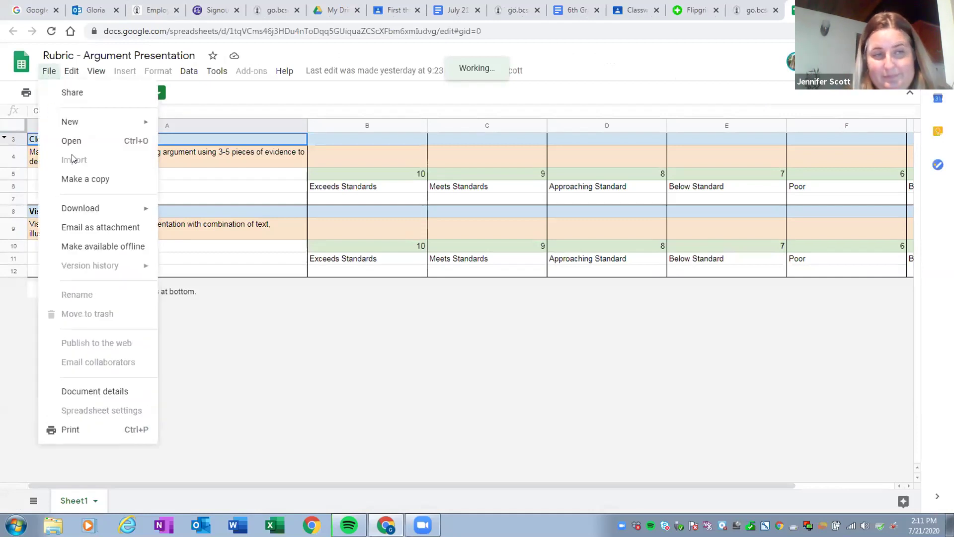
pyautogui.click(82, 178)
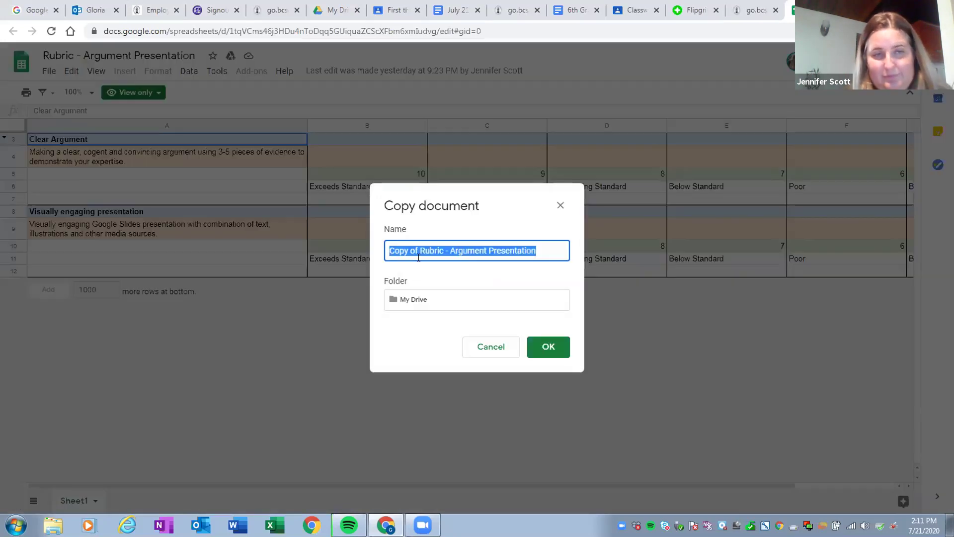
pyautogui.click(419, 250)
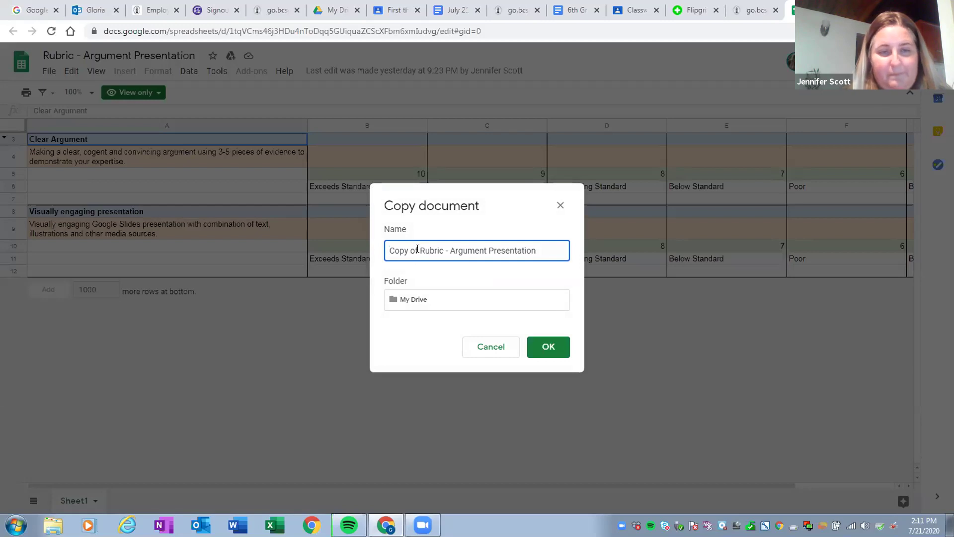
pyautogui.click(545, 344)
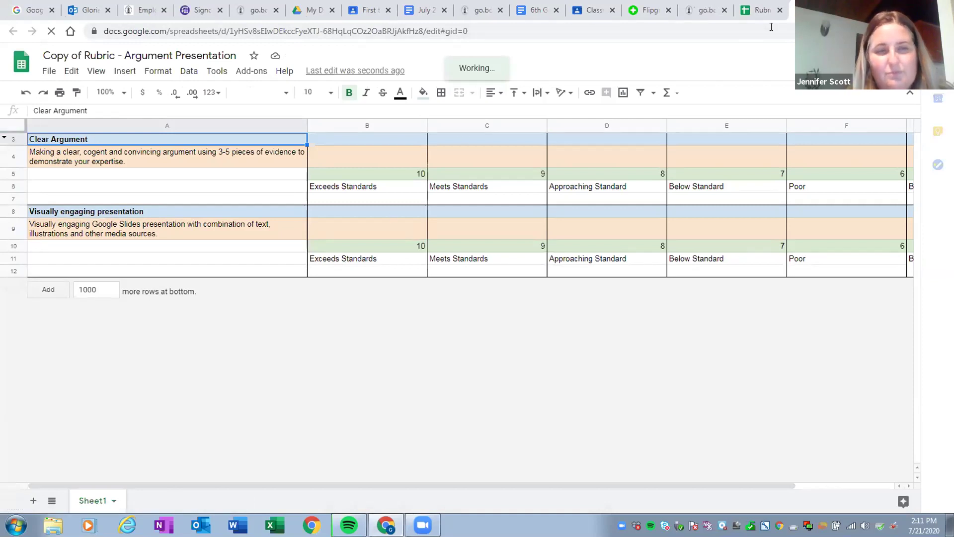
# Return to Google Classroom and open the classwork of the Period 1 2020-21 Science class
pyautogui.hotkey('ctrl', 'w')
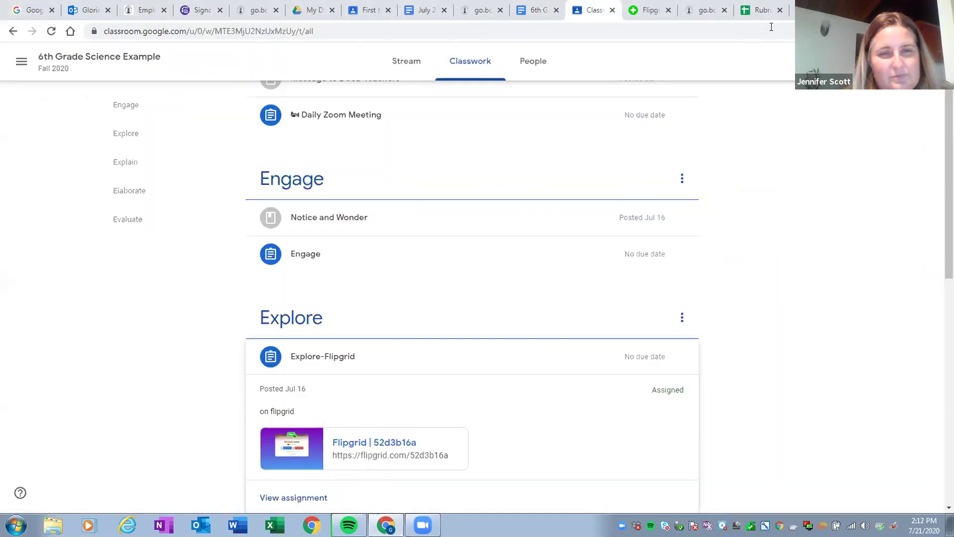
pyautogui.click(22, 61)
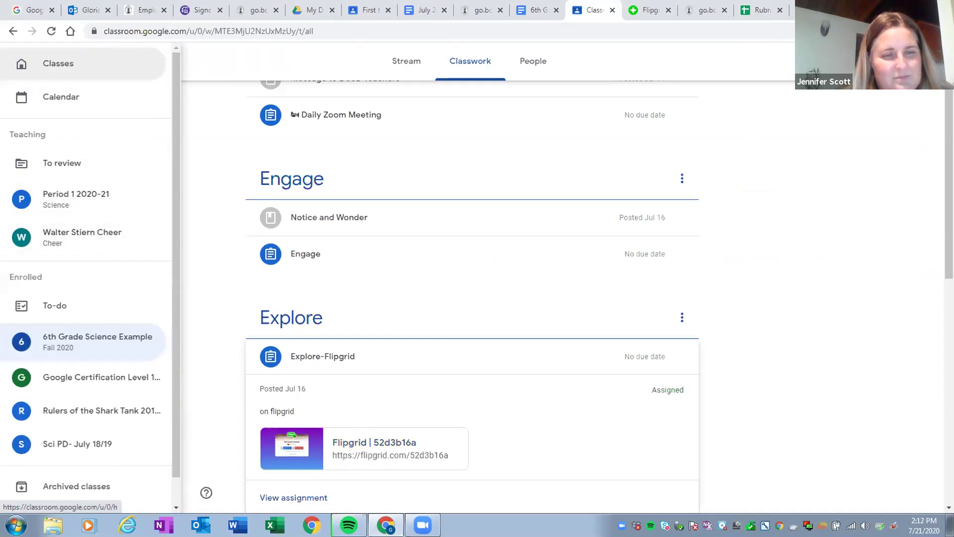
pyautogui.click(894, 61)
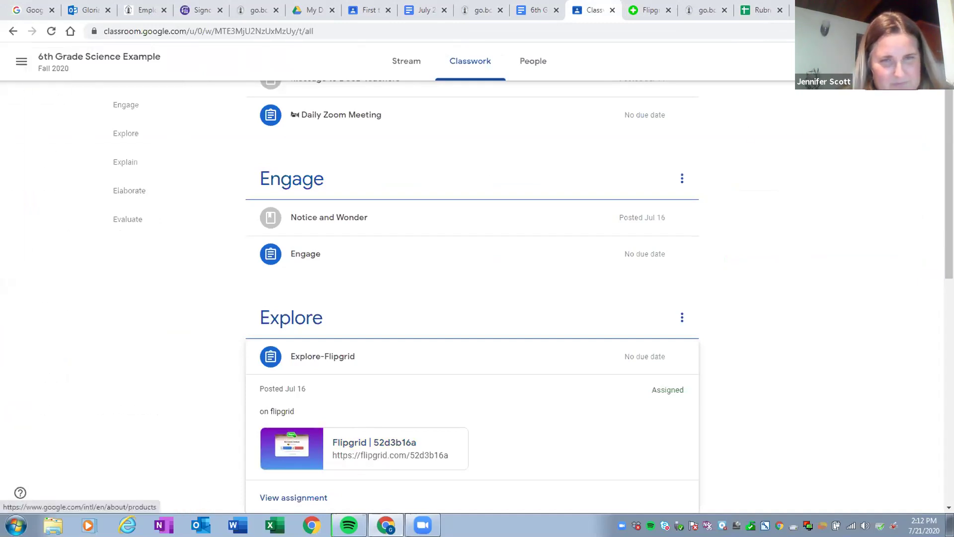
pyautogui.click(894, 61)
pyautogui.click(898, 114)
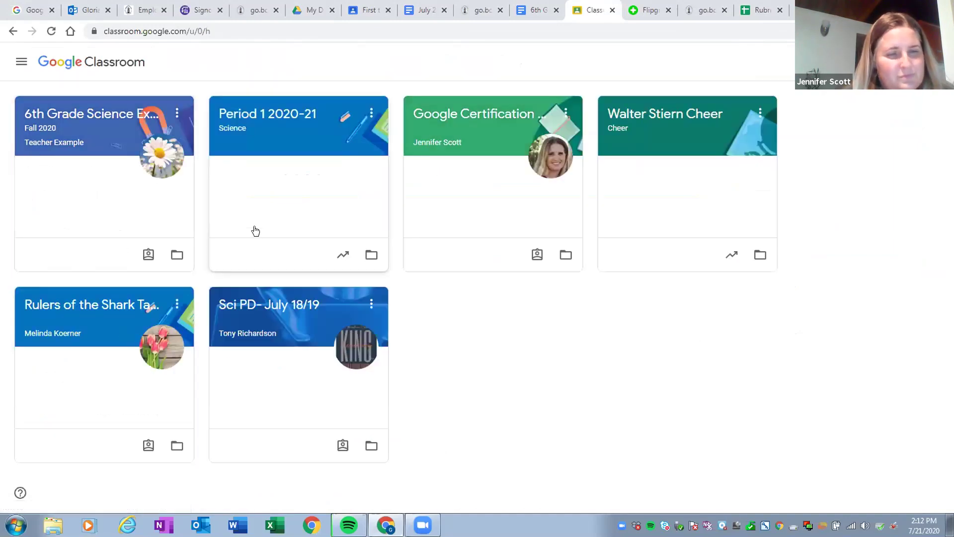
pyautogui.click(284, 110)
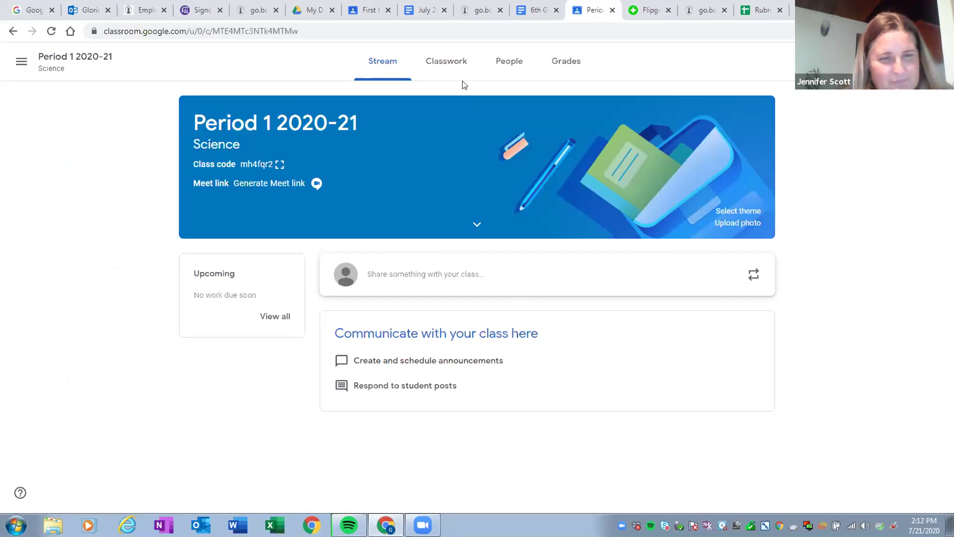
pyautogui.click(452, 65)
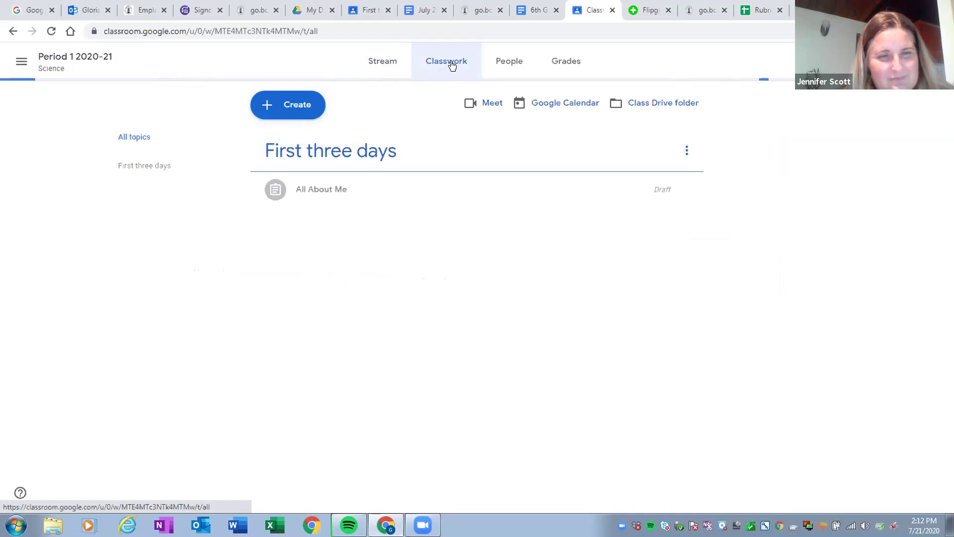
# Create an assignment titled "Test" with the instructions "click on the following link"
pyautogui.click(287, 105)
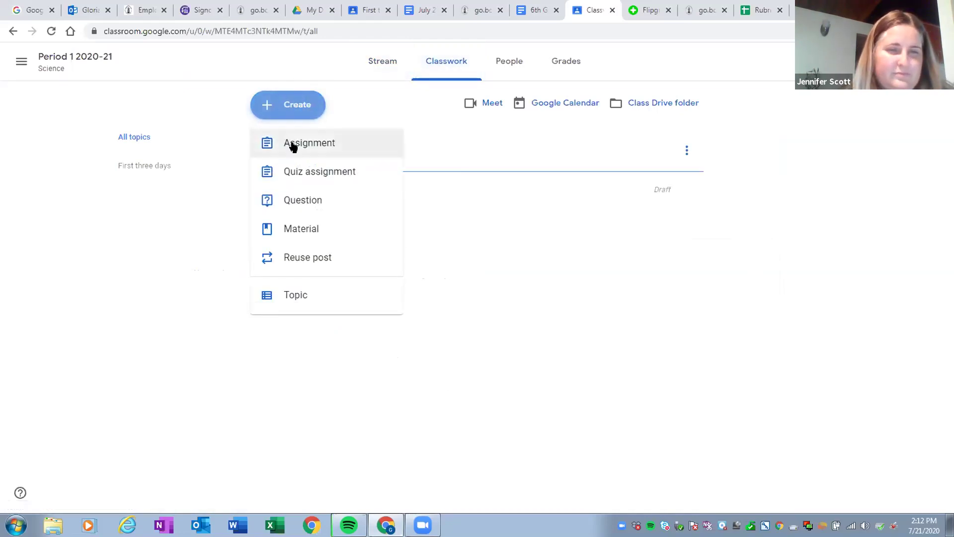
pyautogui.click(294, 145)
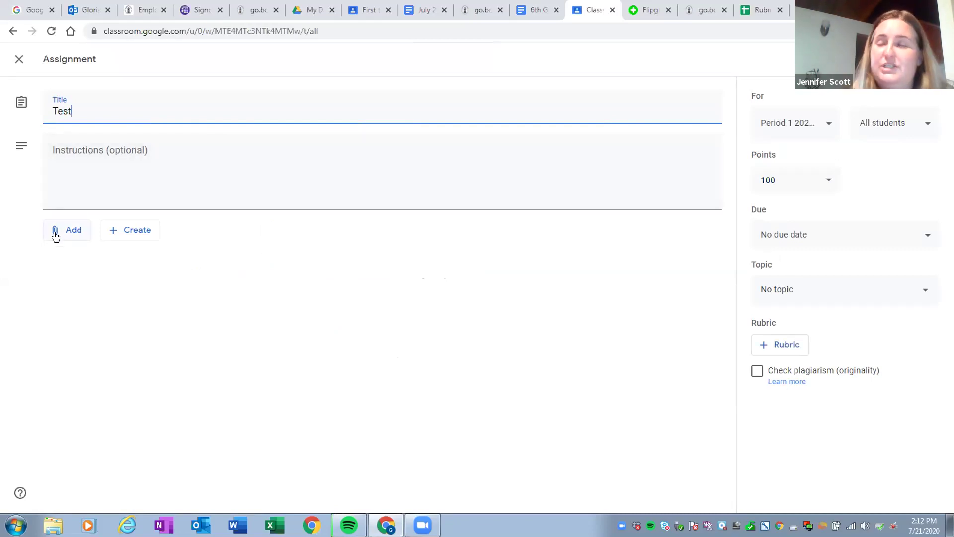
pyautogui.click(101, 150)
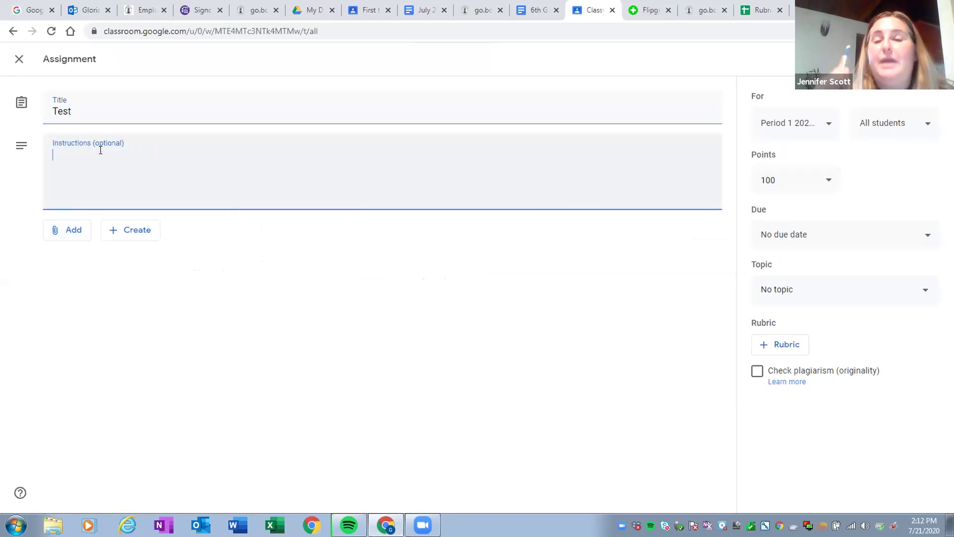
pyautogui.write('clic')
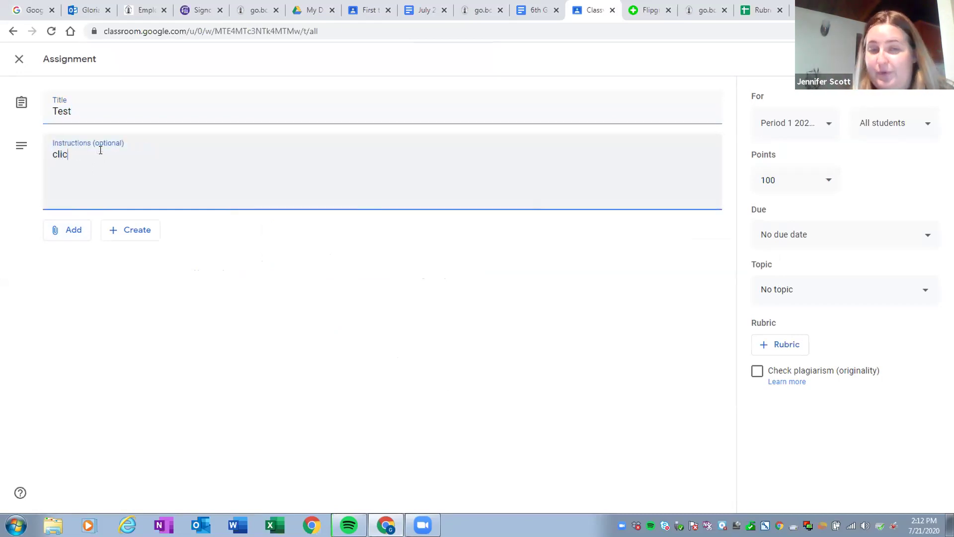
pyautogui.write('k on the ')
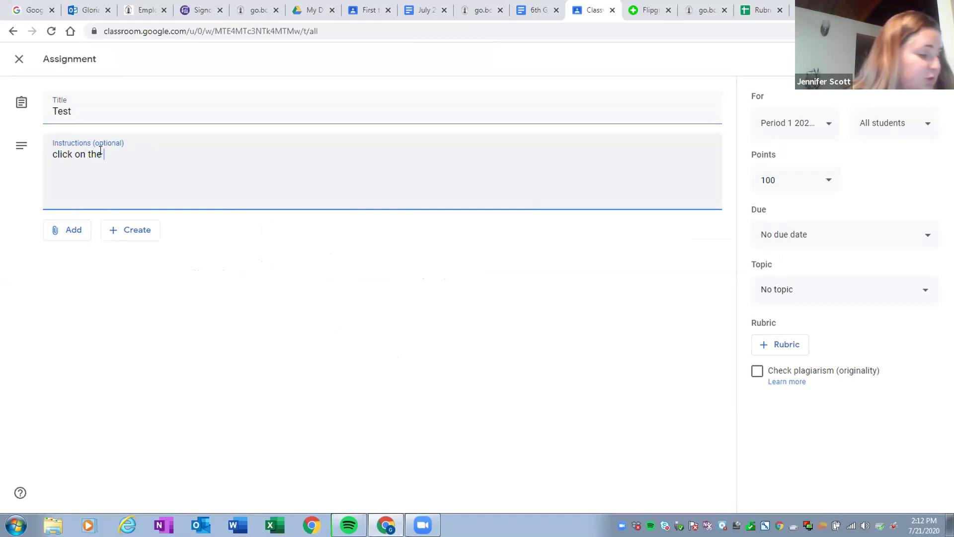
pyautogui.write('following link')
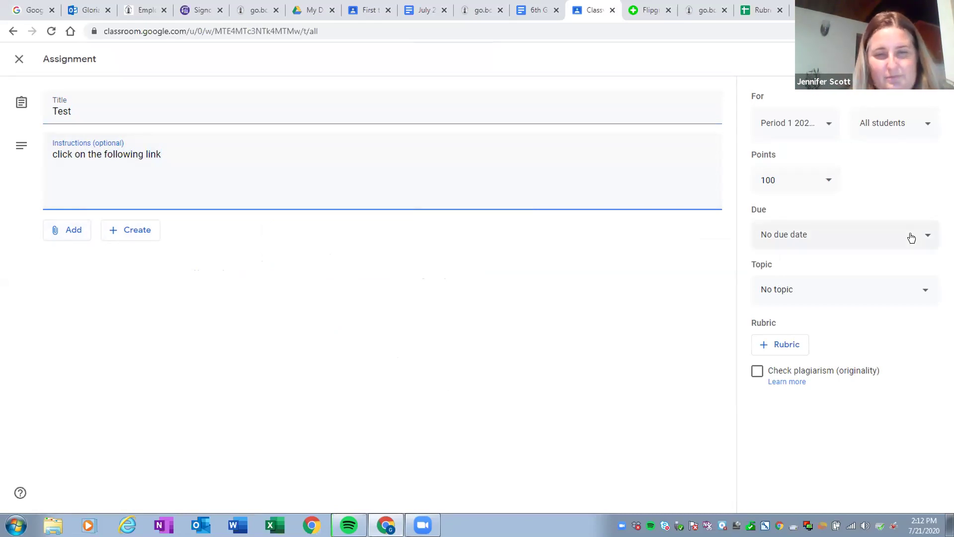
# Add a rubric to the assignment by importing the copied Argument Presentation rubric from Sheets
pyautogui.click(758, 348)
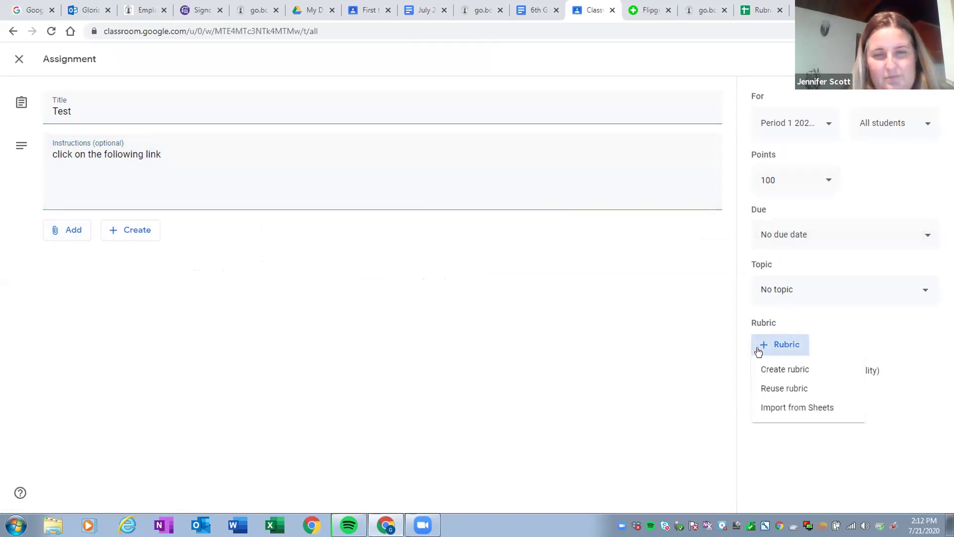
pyautogui.click(778, 407)
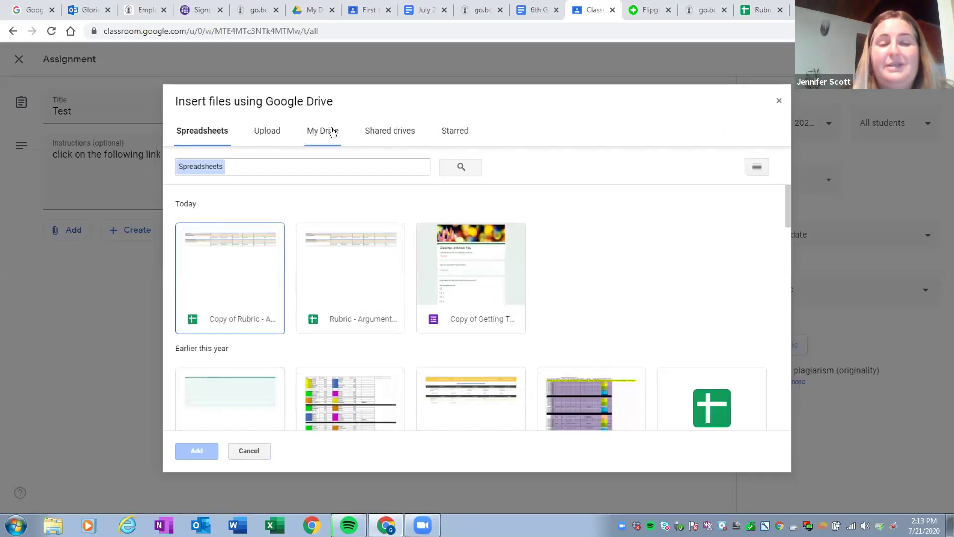
pyautogui.click(242, 285)
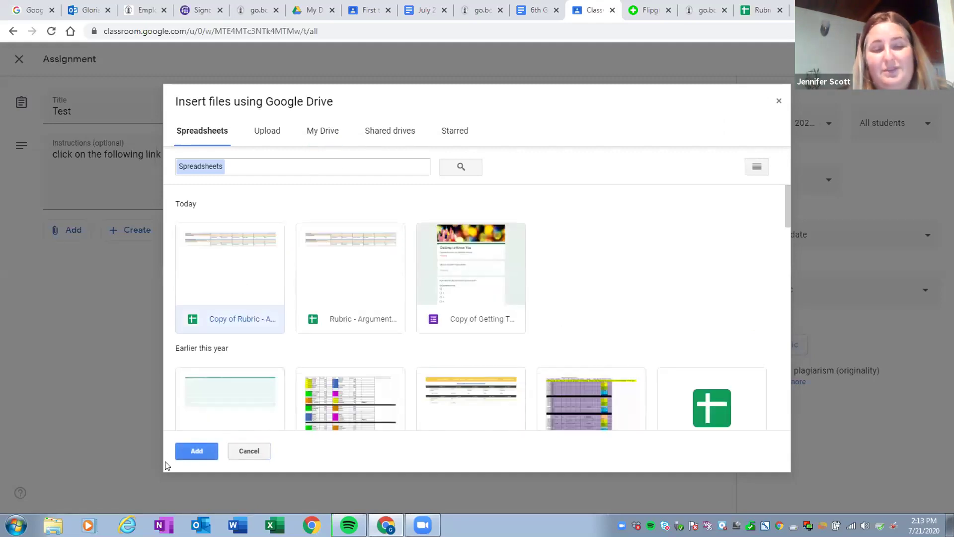
pyautogui.click(197, 451)
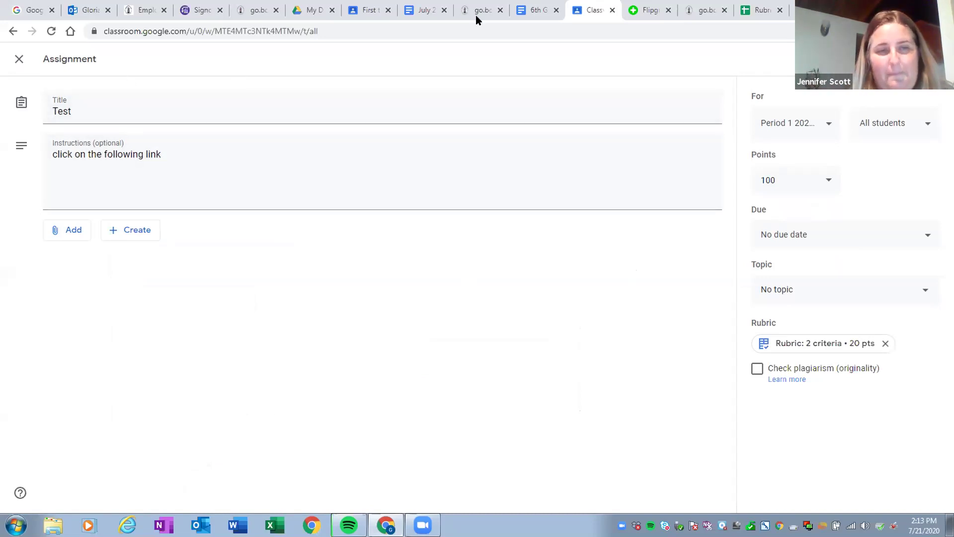
# Switch to the EdTech Center site and open the 6th grade ELA lessons page from the grade-level lessons
pyautogui.click(700, 9)
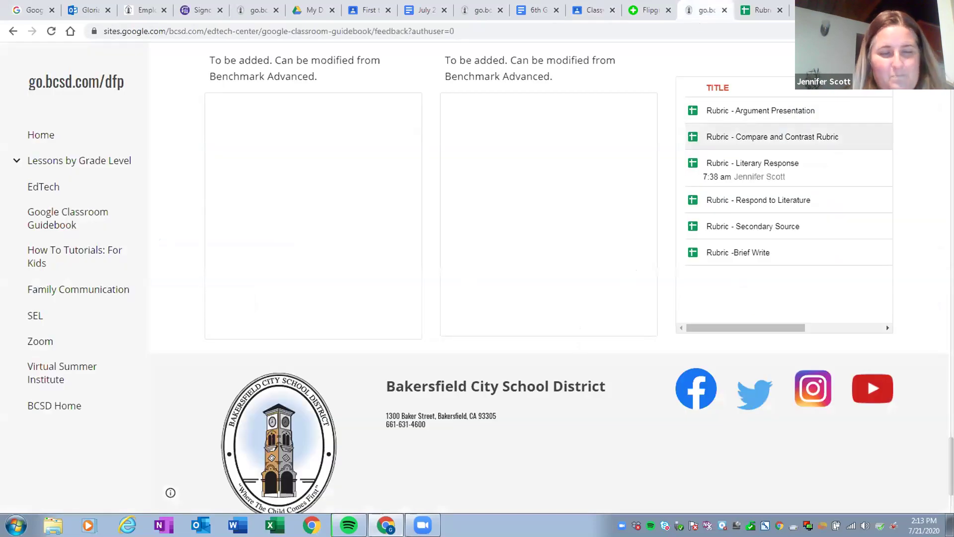
pyautogui.scroll(20, 511, 154)
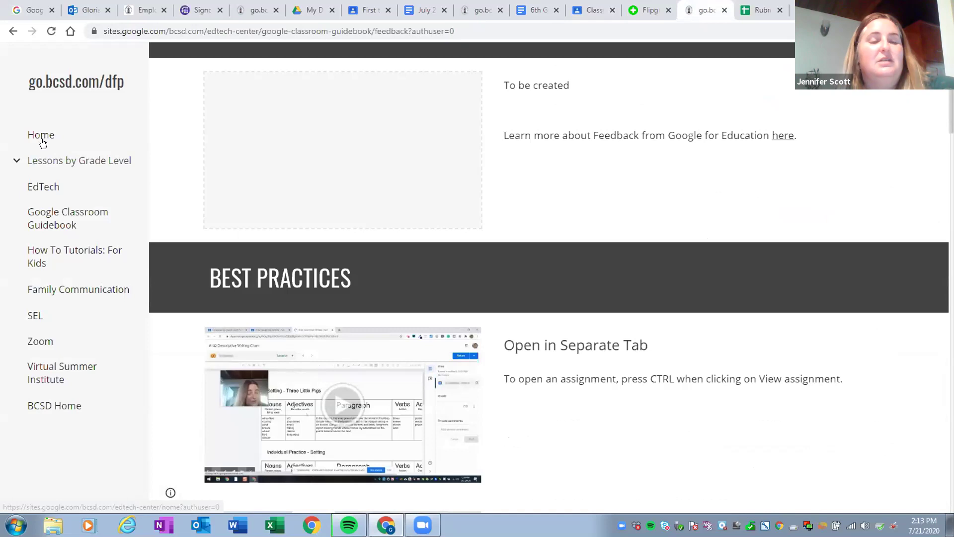
pyautogui.click(15, 162)
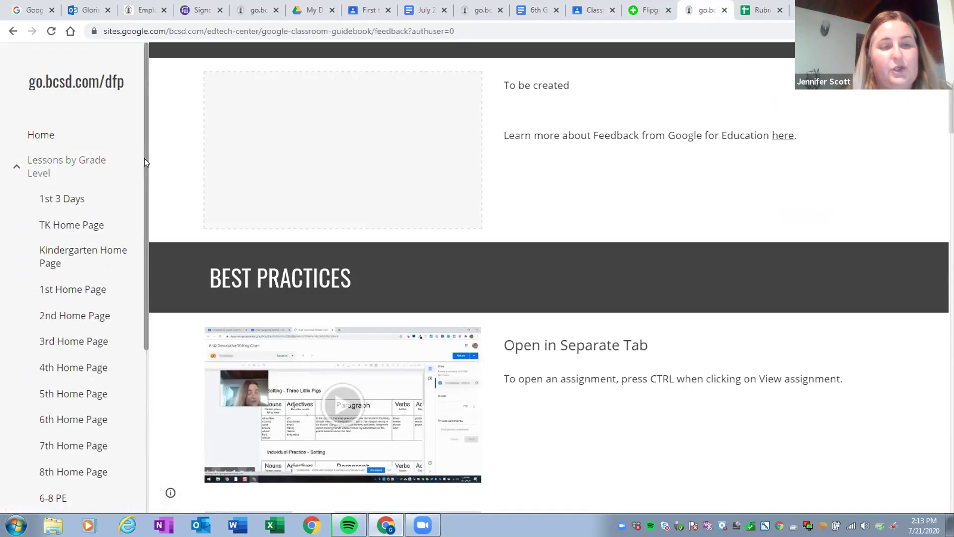
pyautogui.moveTo(144, 166); pyautogui.dragTo(144, 238)
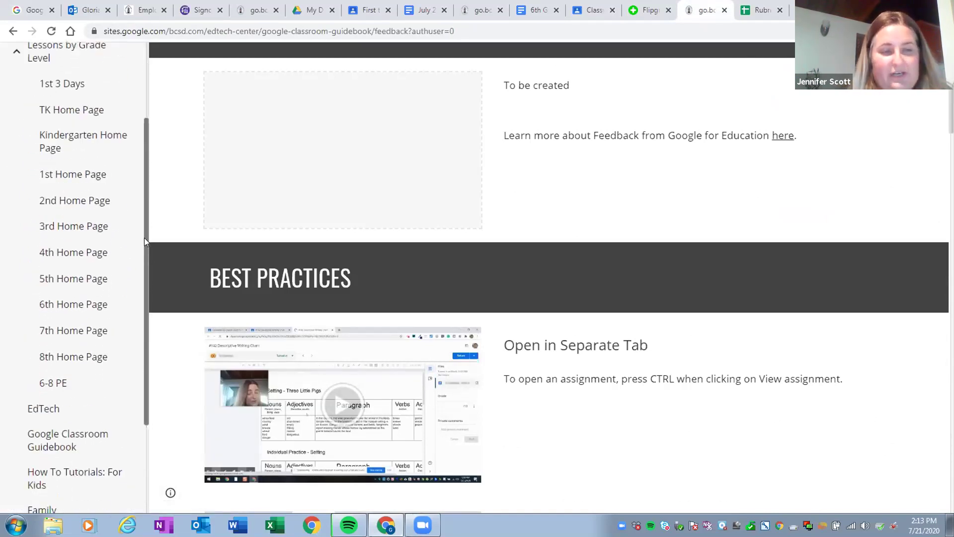
pyautogui.click(85, 297)
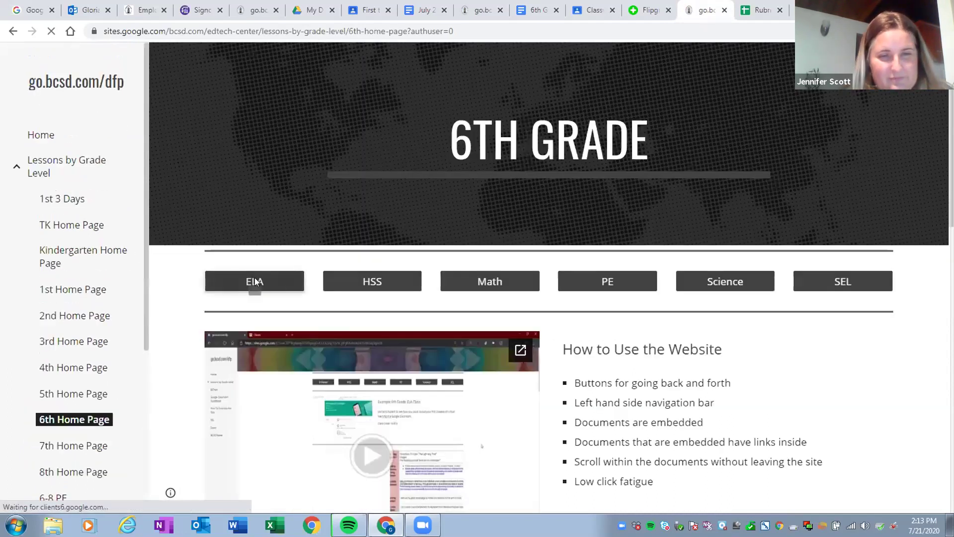
pyautogui.click(254, 281)
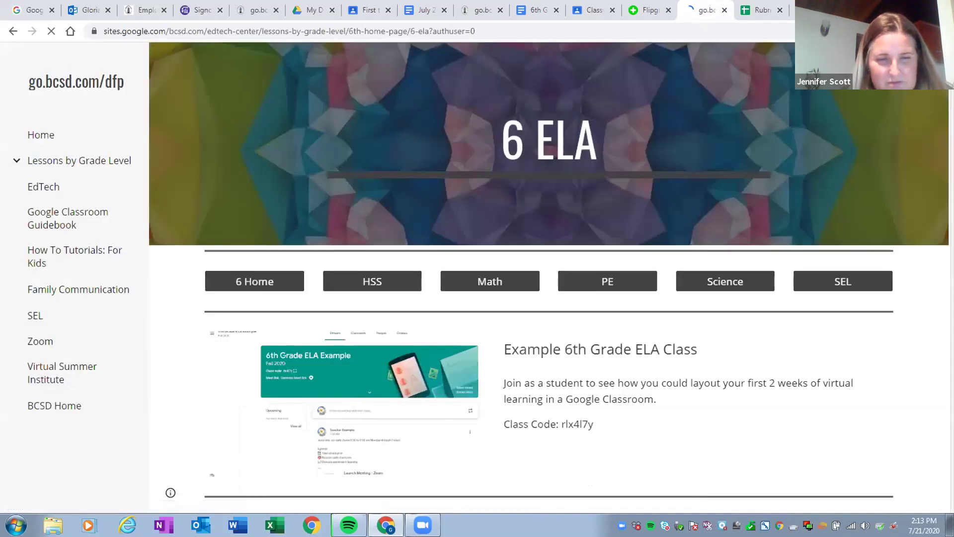
# Open the Week 1 Shared/Close lesson plan from the 6 ELA page, then close it
pyautogui.scroll(-15, 547, 279)
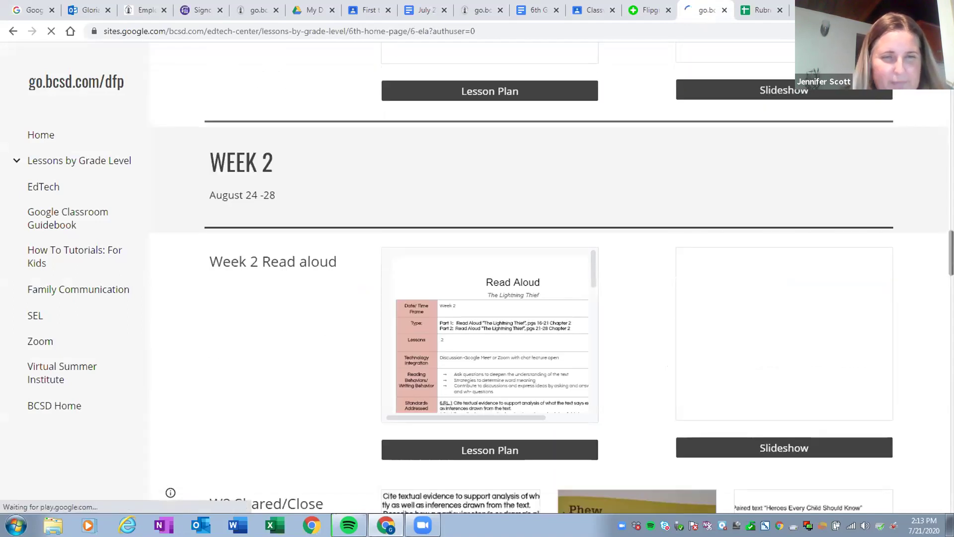
pyautogui.scroll(6, 547, 278)
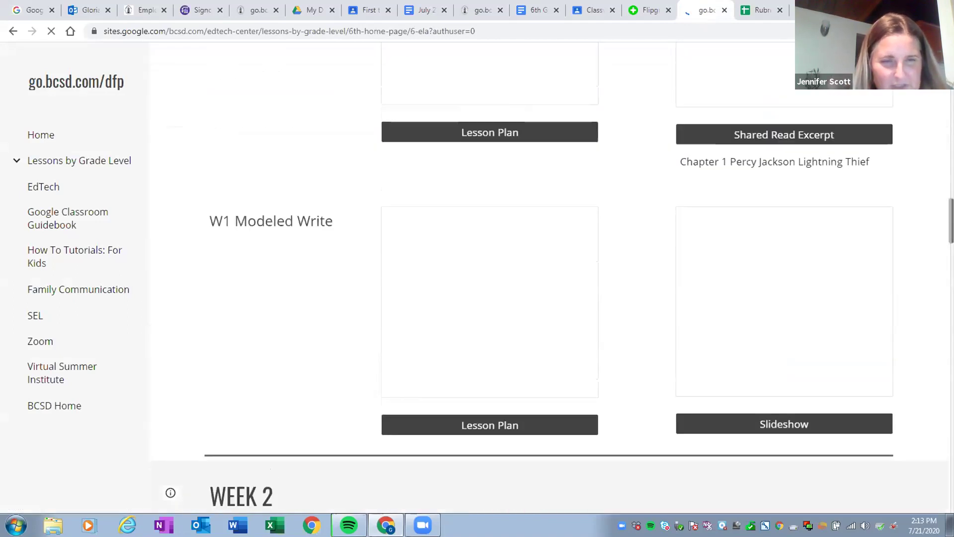
pyautogui.scroll(1, 547, 278)
pyautogui.scroll(2, 546, 279)
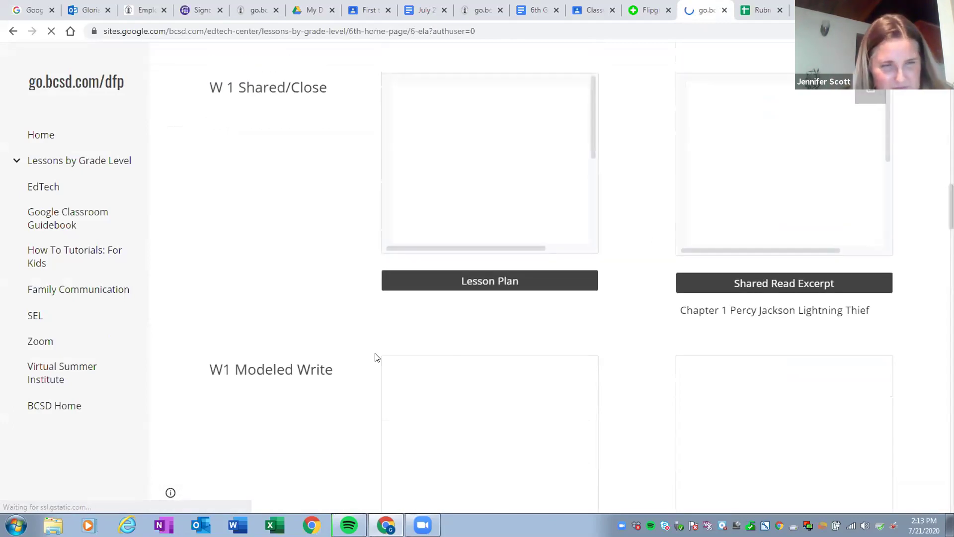
pyautogui.click(488, 281)
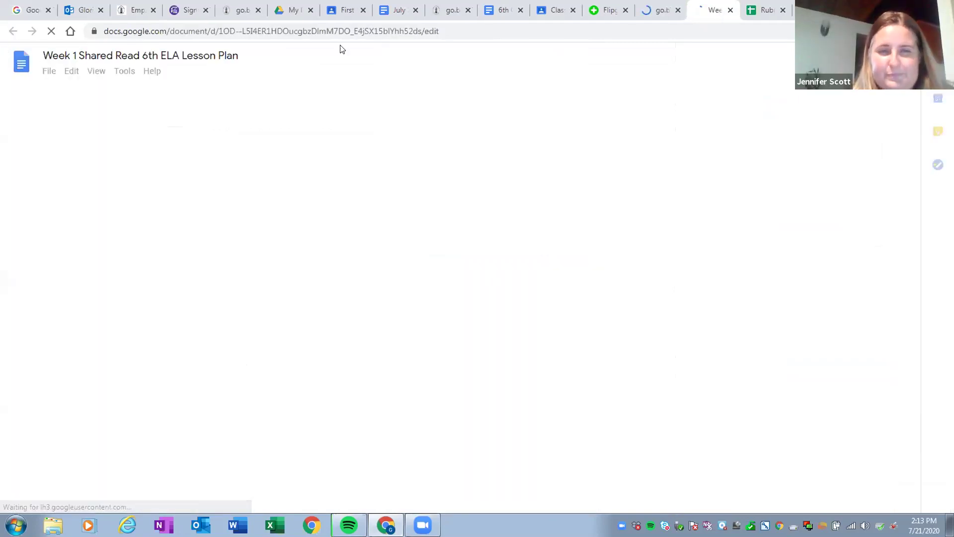
pyautogui.click(732, 10)
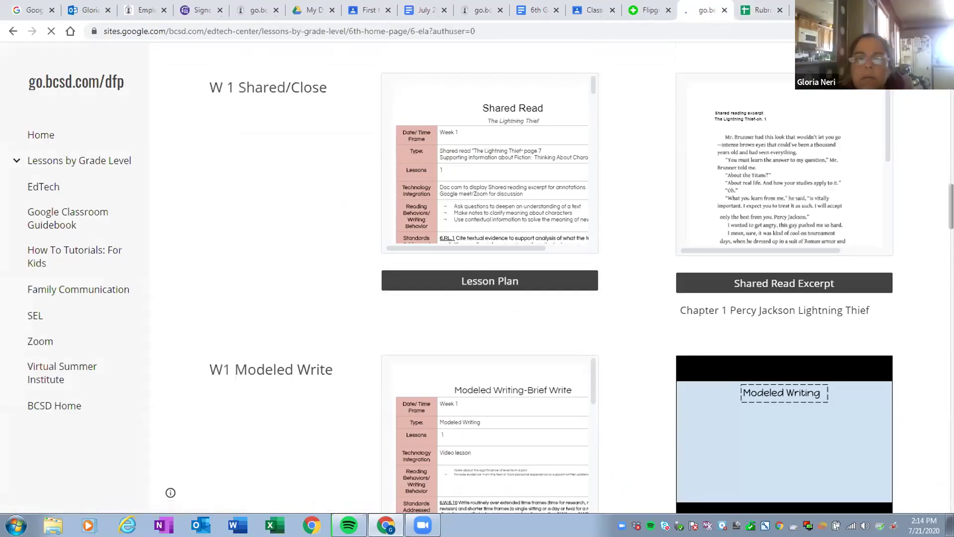
# Open the Week 1 Modeled Write lesson plan, read through its prompt and task sections, and close it
pyautogui.moveTo(952, 201); pyautogui.dragTo(951, 199)
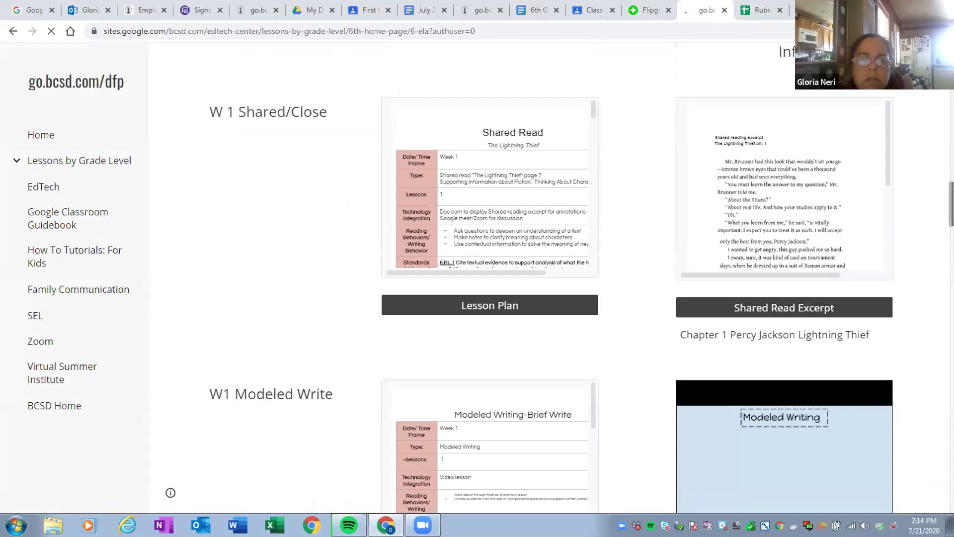
pyautogui.scroll(-1, 546, 278)
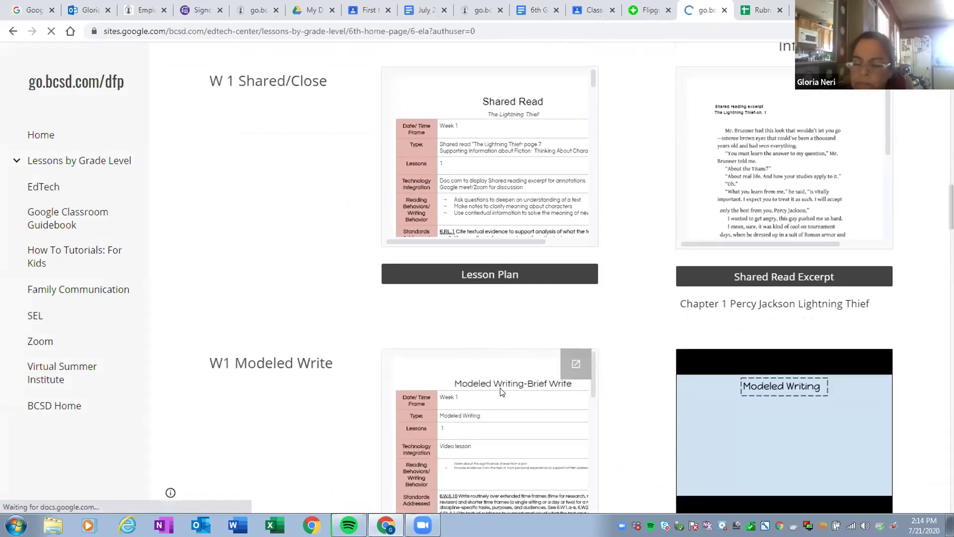
pyautogui.scroll(-3, 501, 392)
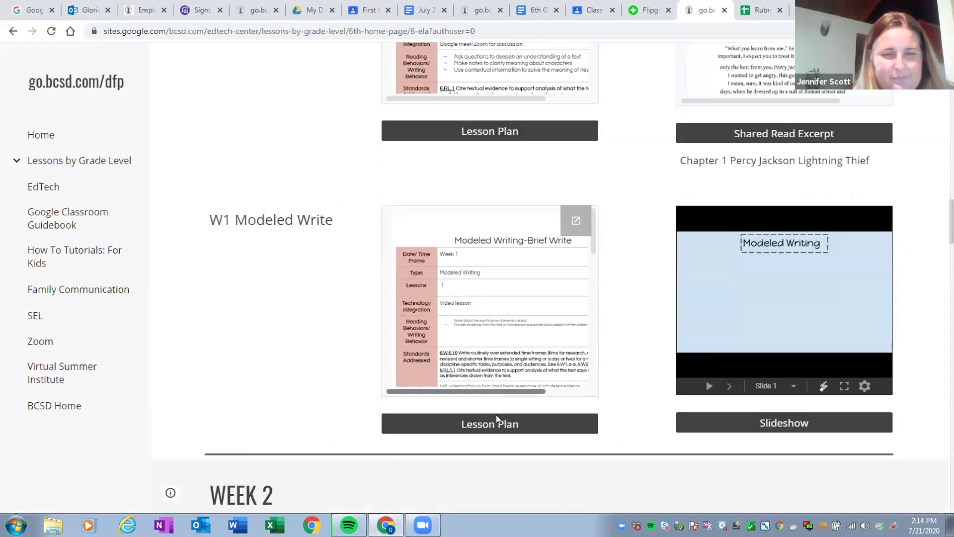
pyautogui.click(496, 416)
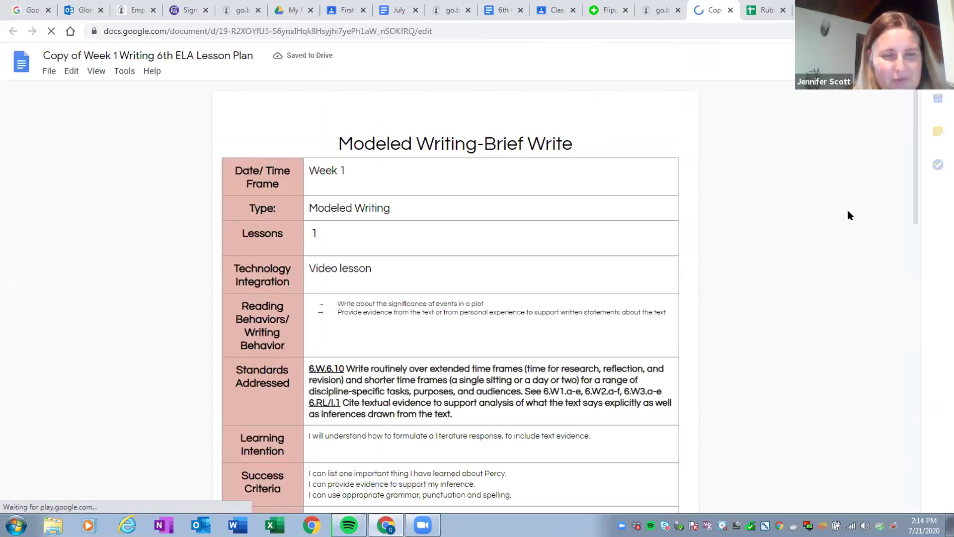
pyautogui.moveTo(911, 171); pyautogui.dragTo(911, 213)
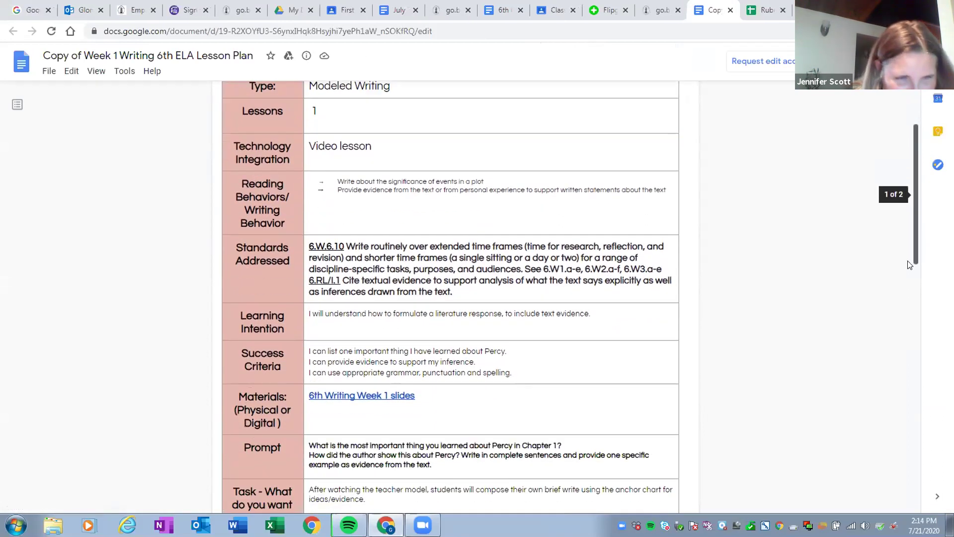
pyautogui.scroll(-3, 910, 264)
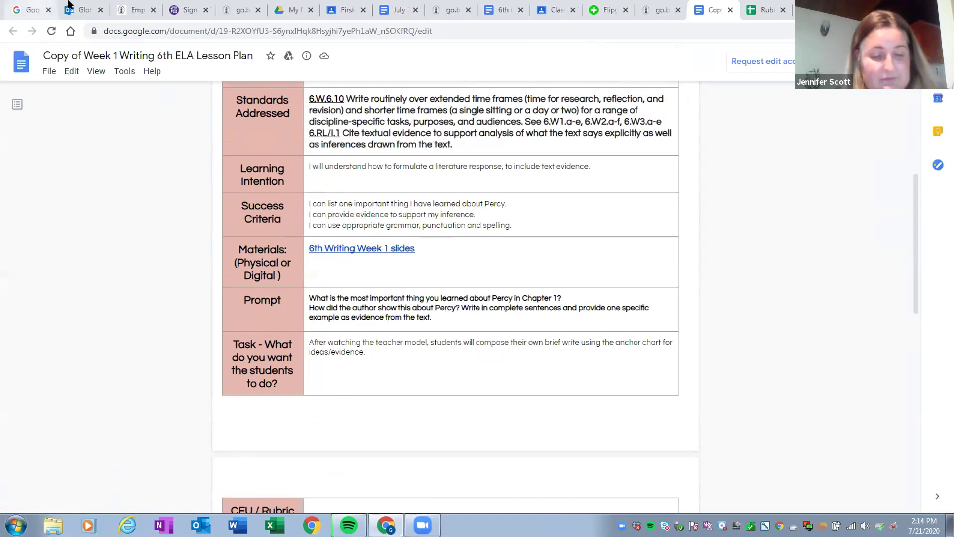
pyautogui.click(730, 10)
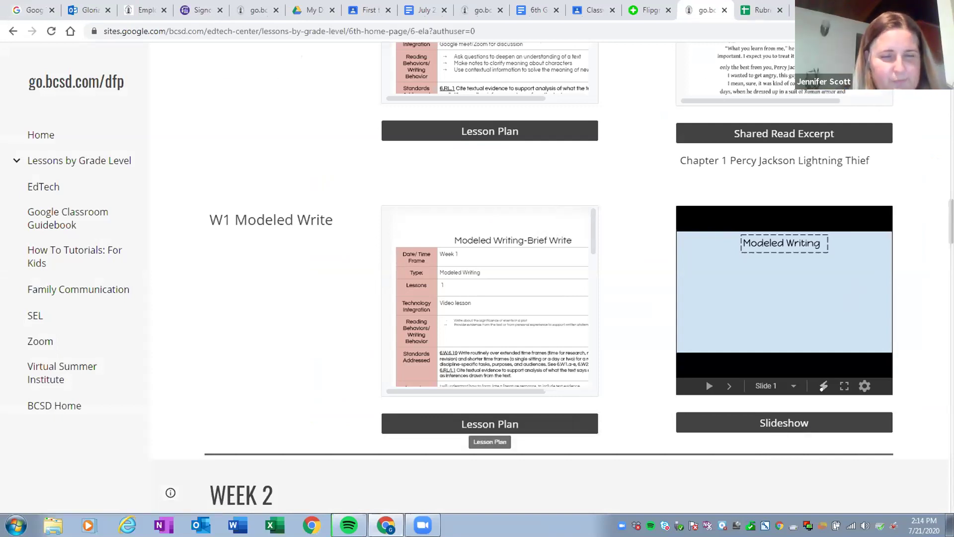
# Find the Week 2 Modeled Write lesson on the 6 ELA page, view its lesson plan, and close it
pyautogui.scroll(-8, 785, 298)
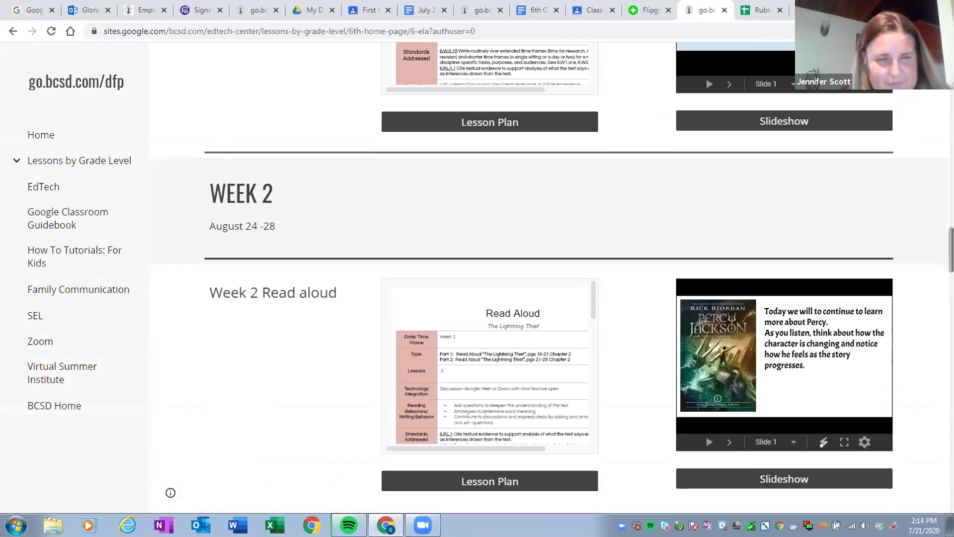
pyautogui.scroll(-8, 549, 279)
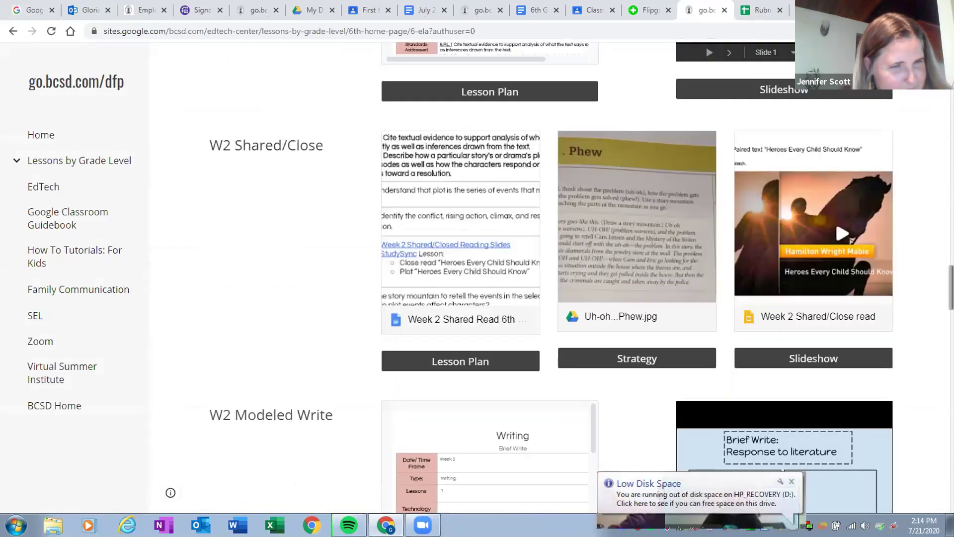
pyautogui.scroll(-3, 549, 279)
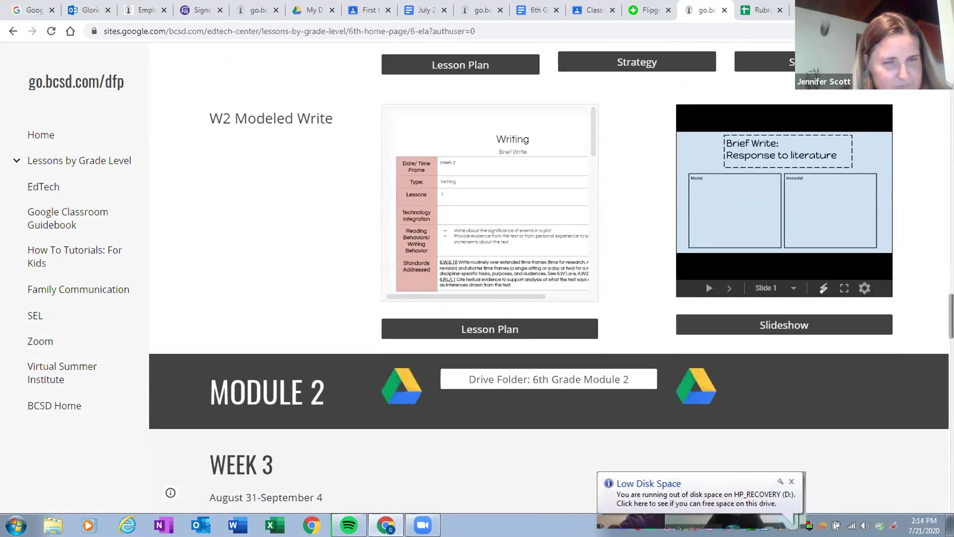
pyautogui.scroll(-2, 550, 278)
pyautogui.scroll(5, 549, 278)
pyautogui.scroll(-1, 549, 278)
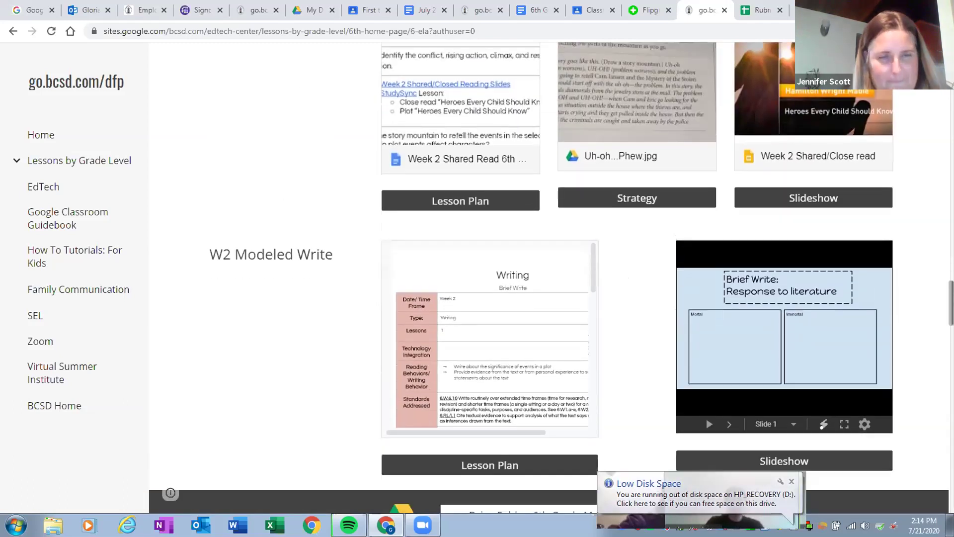
pyautogui.scroll(-1, 524, 237)
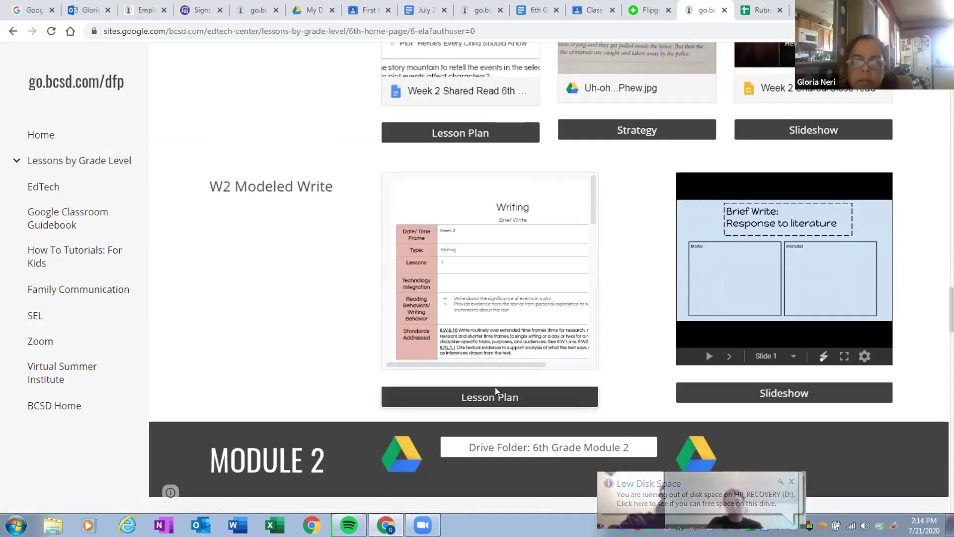
pyautogui.click(495, 392)
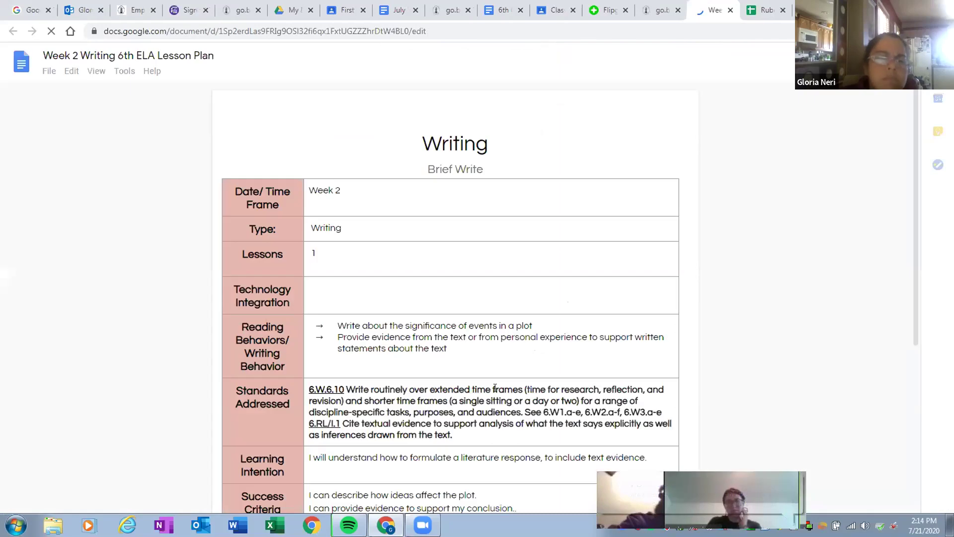
pyautogui.moveTo(916, 109); pyautogui.dragTo(913, 129)
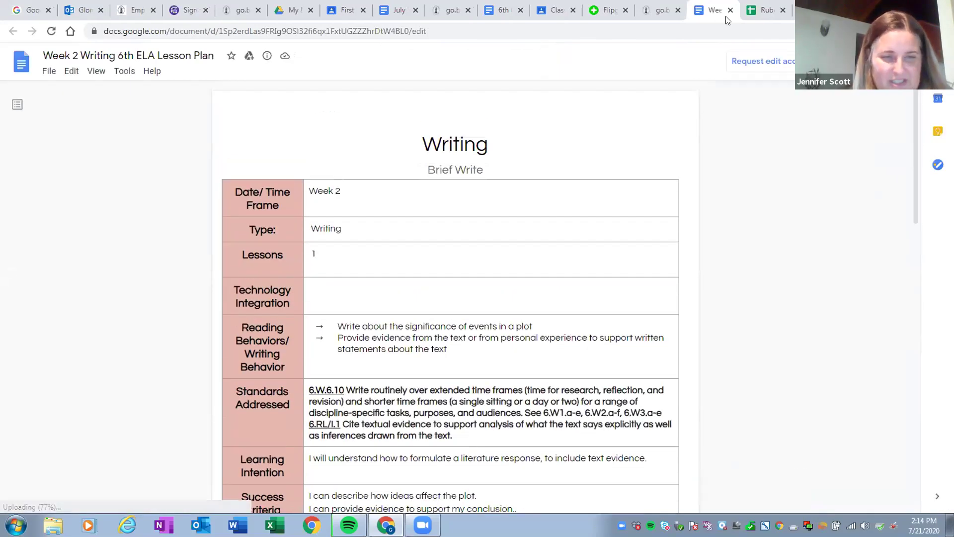
pyautogui.click(731, 11)
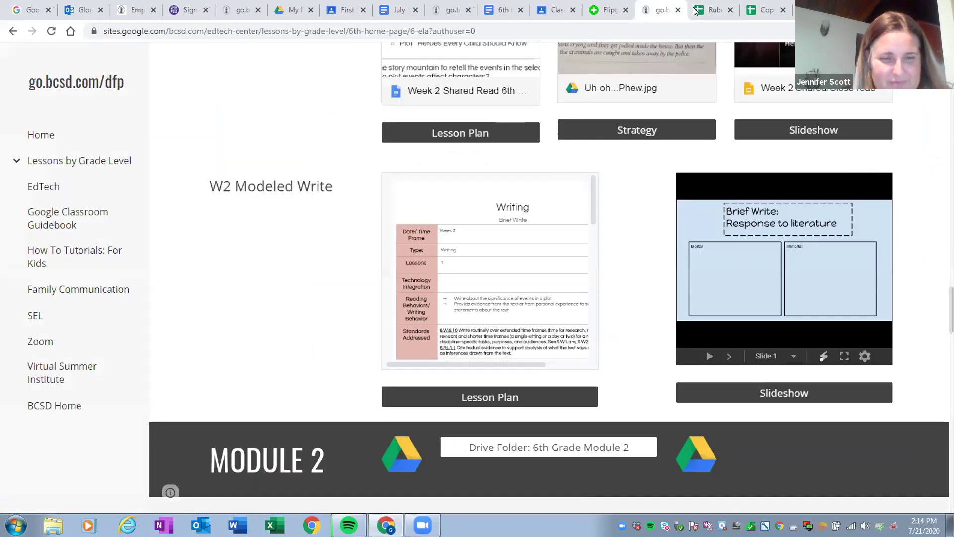
# Open the ELA lessons page from the site's 7th grade home page
pyautogui.click(16, 161)
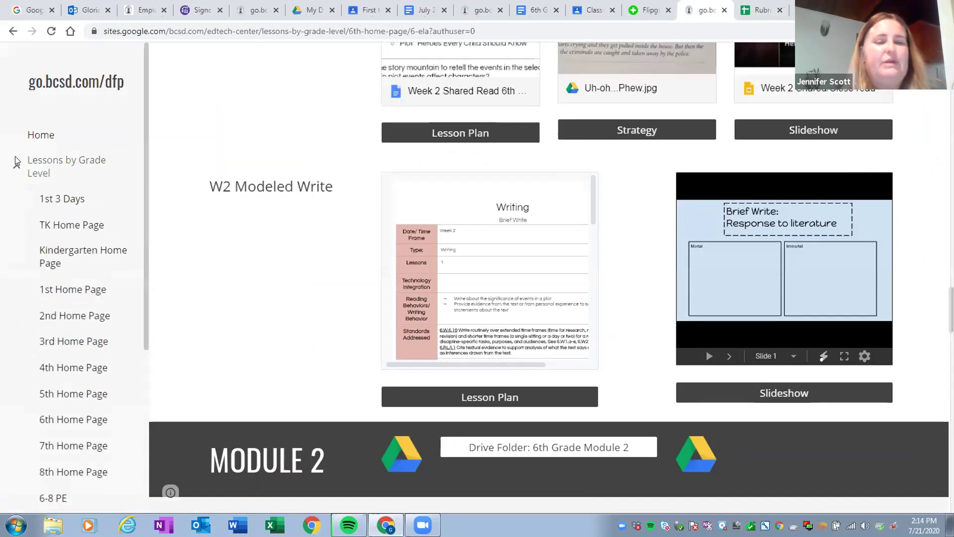
pyautogui.click(64, 448)
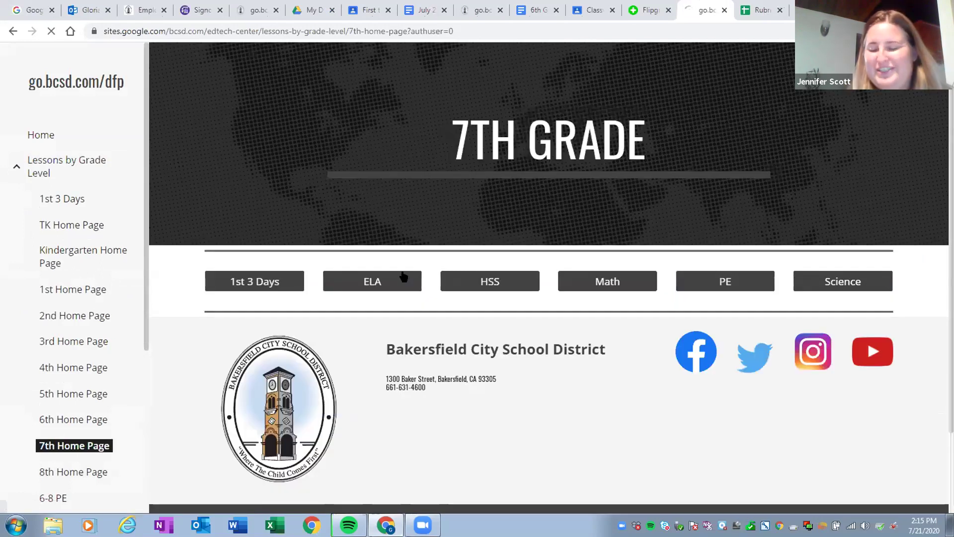
pyautogui.click(403, 277)
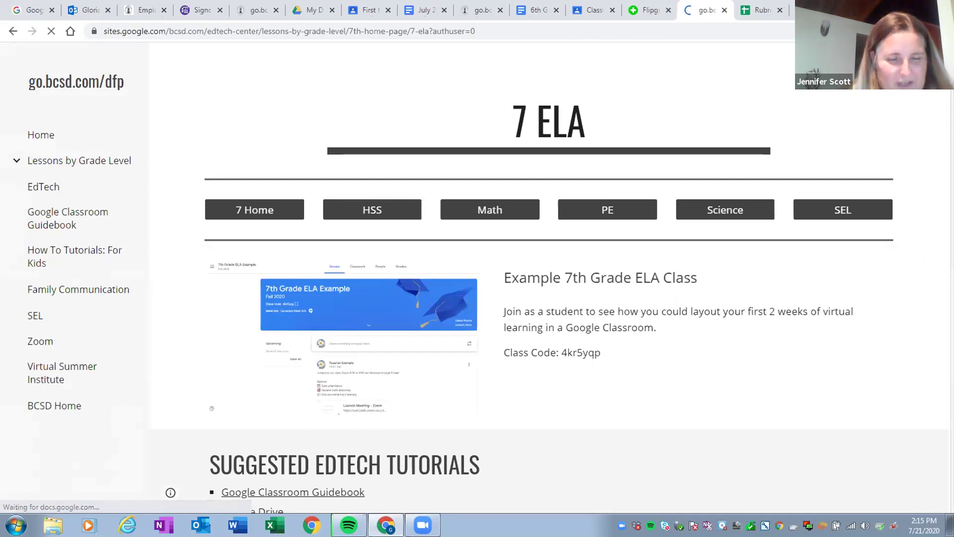
# Look through the Week 1 lessons on the 7 ELA page, from Read Aloud 1 to Write About Reading
pyautogui.scroll(-9, 549, 278)
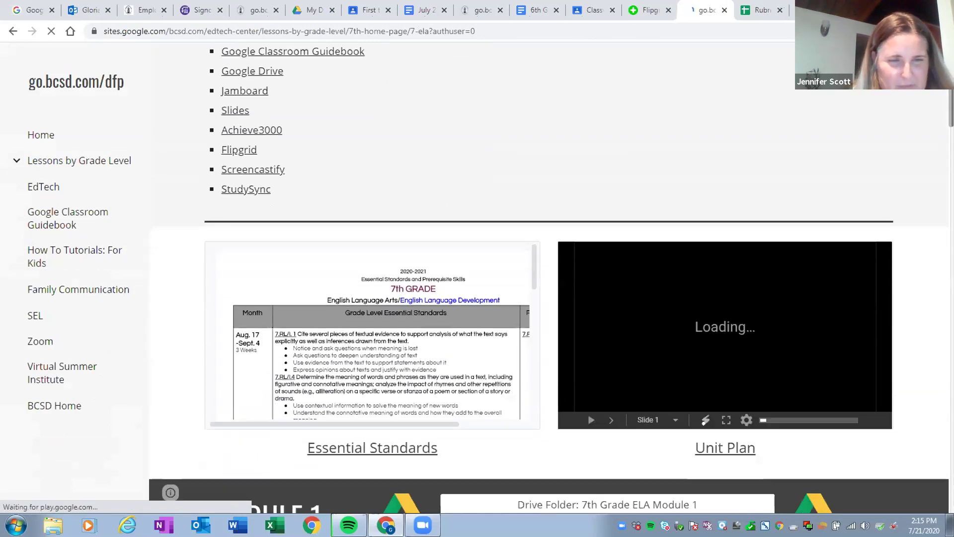
pyautogui.scroll(-10, 550, 278)
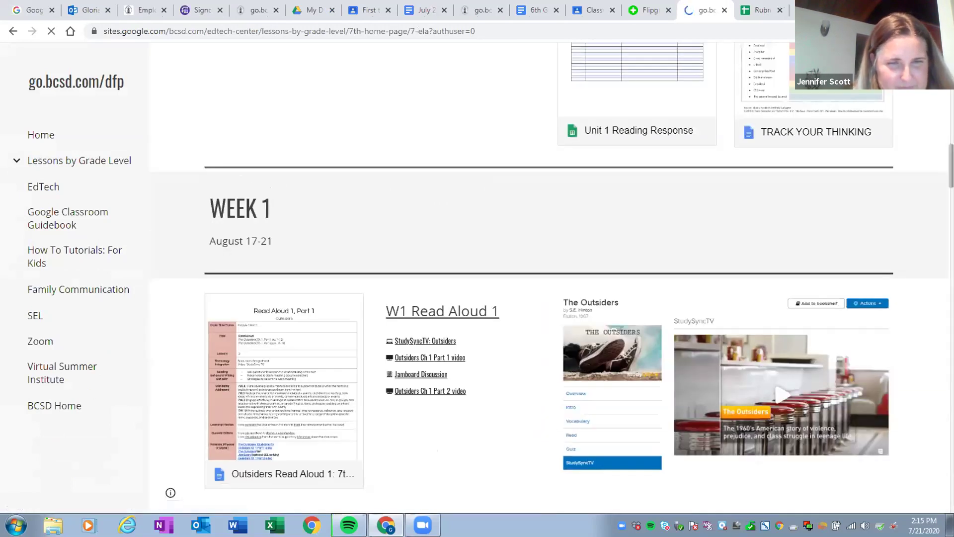
pyautogui.scroll(-6, 549, 279)
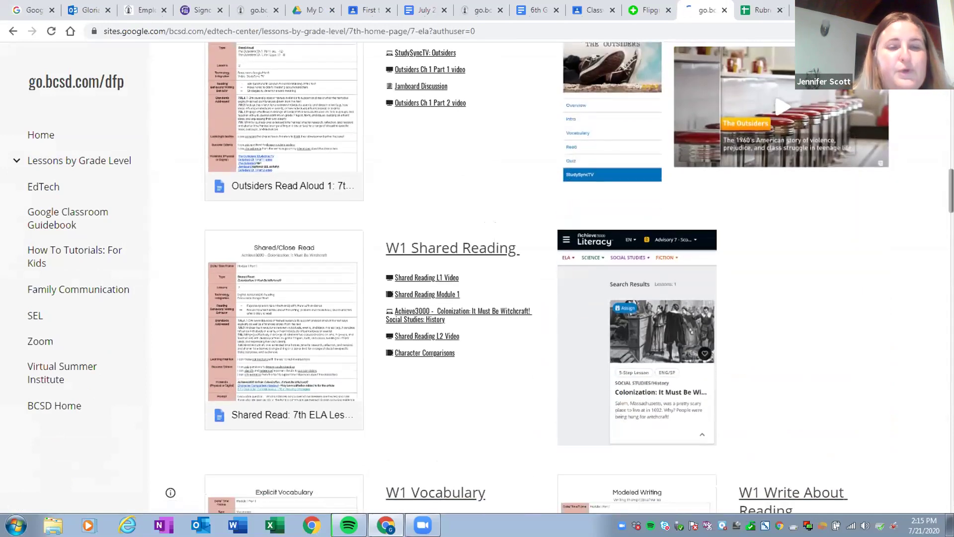
pyautogui.scroll(-6, 549, 278)
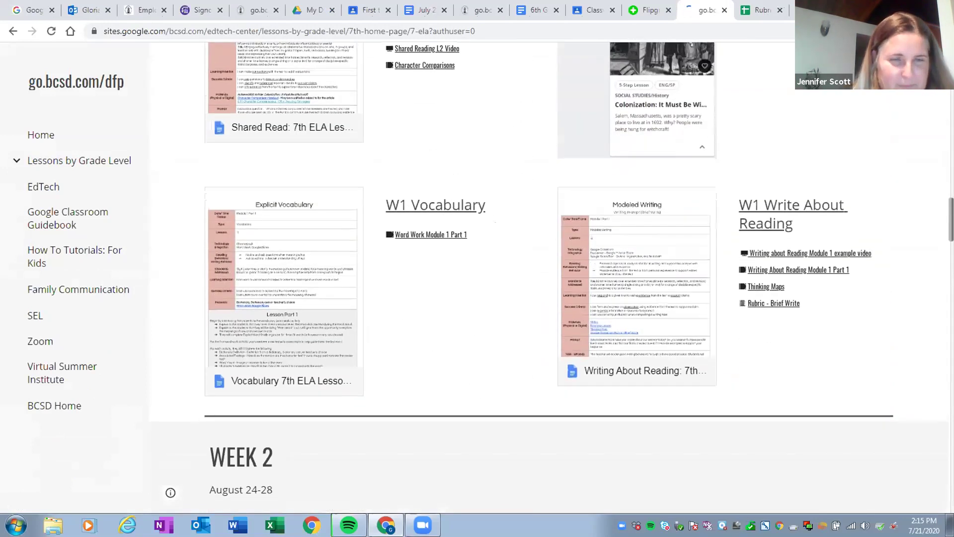
pyautogui.scroll(-2, 550, 279)
pyautogui.scroll(5, 550, 278)
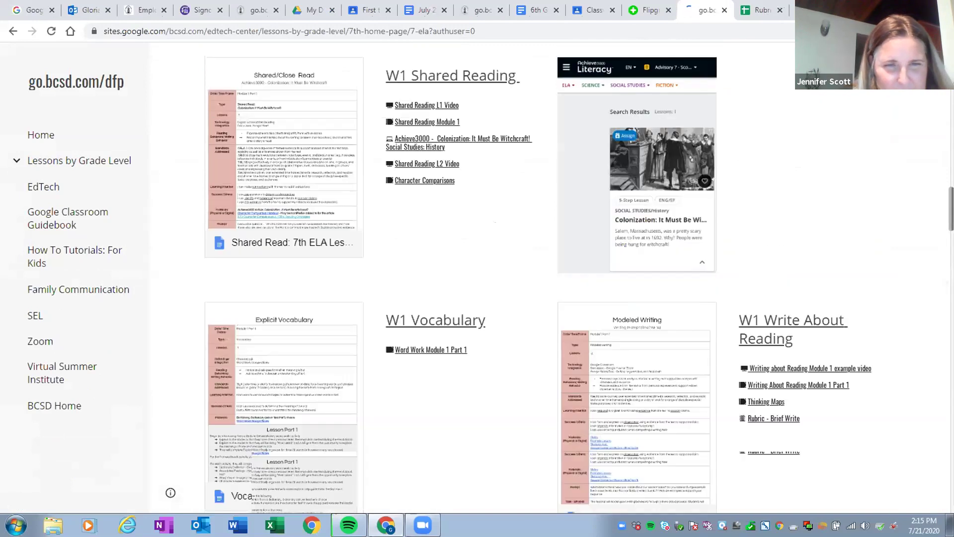
pyautogui.scroll(2, 550, 278)
pyautogui.scroll(6, 550, 278)
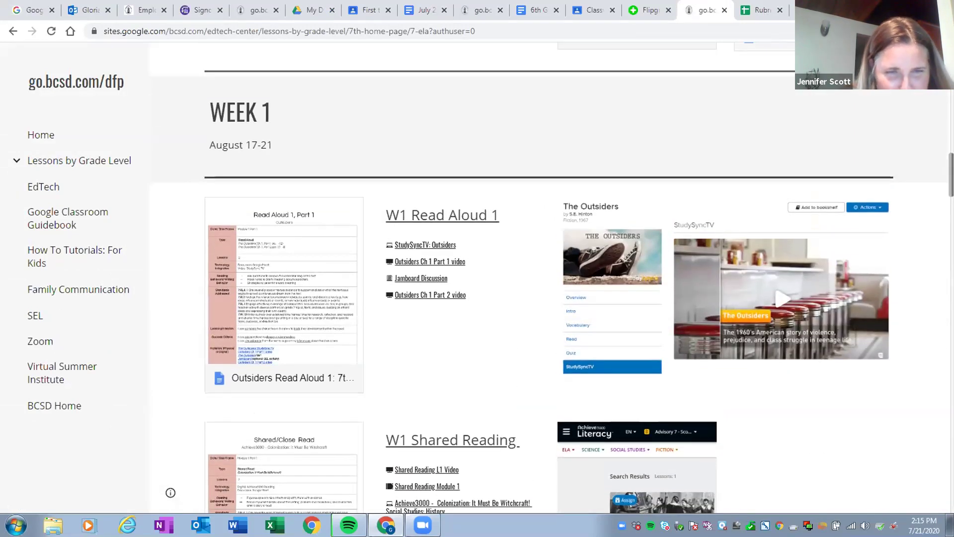
pyautogui.scroll(-4, 549, 279)
pyautogui.scroll(-5, 549, 278)
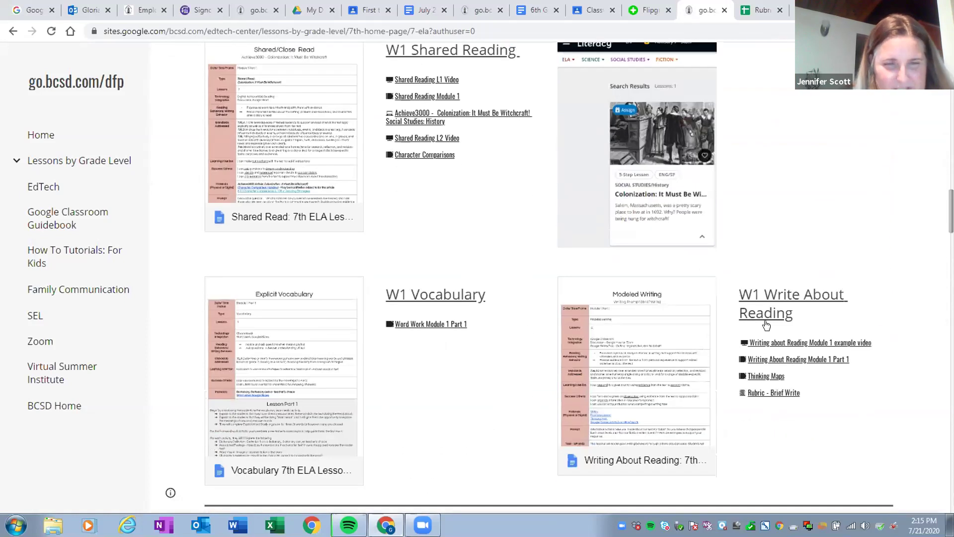
# Preview the Week 1 Writing About Reading lesson plan and follow its Google Classroom Rubric - Brief Write link in the materials
pyautogui.click(652, 453)
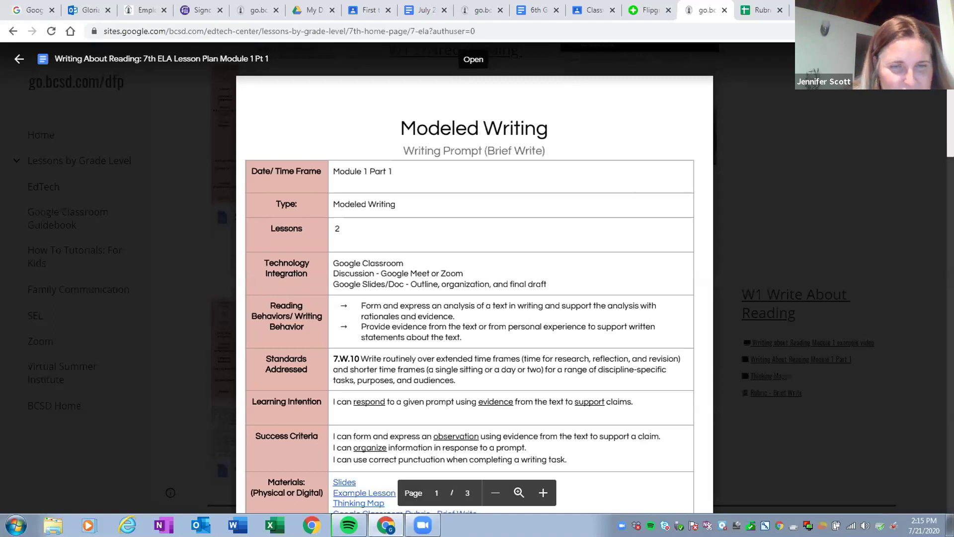
pyautogui.scroll(-6, 475, 288)
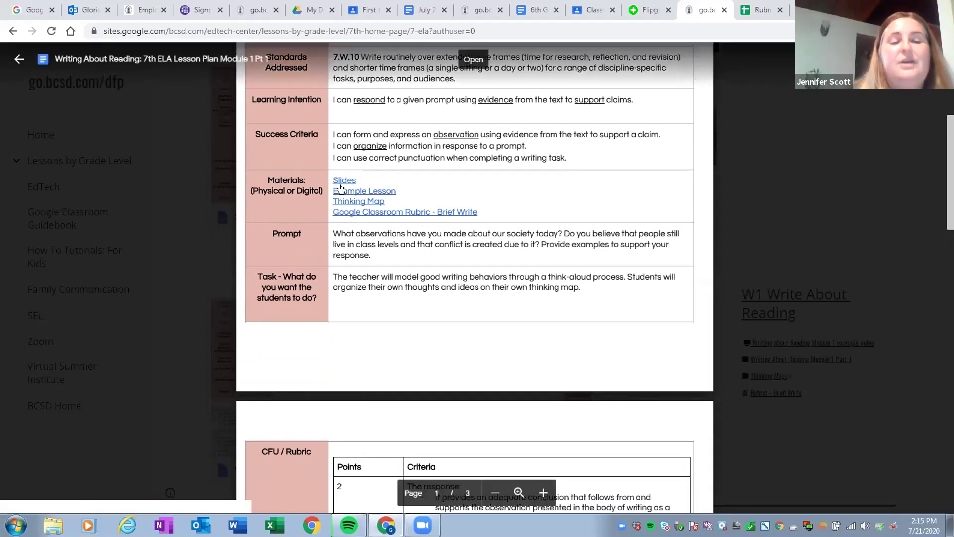
pyautogui.click(345, 213)
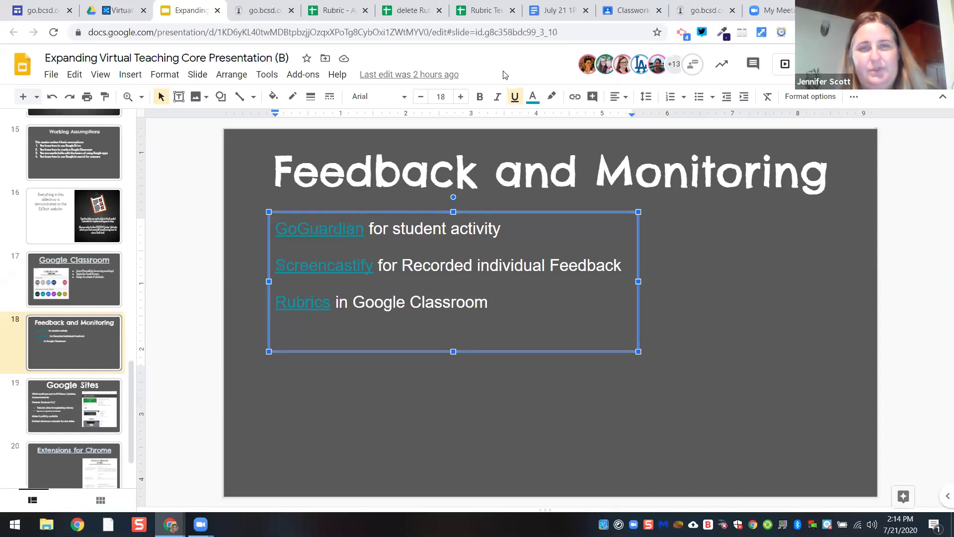
# Bring up the "Rubric - Argument Presentation" spreadsheet and select its web address
pyautogui.click(478, 12)
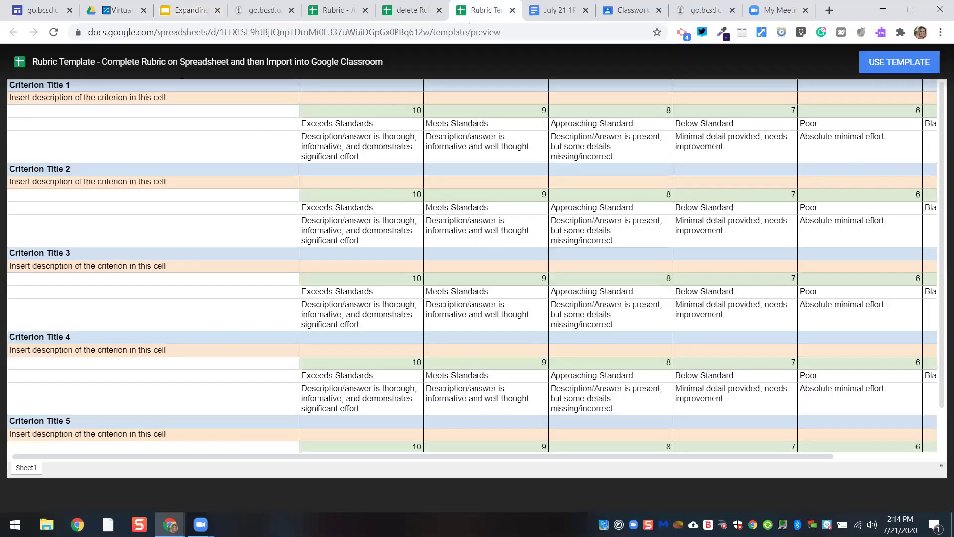
pyautogui.click(407, 13)
pyautogui.click(332, 12)
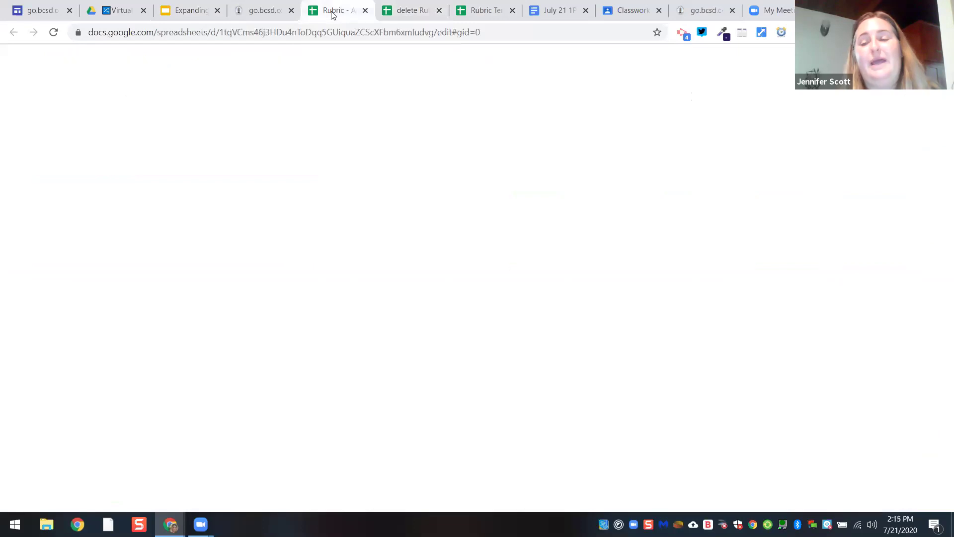
pyautogui.click(327, 35)
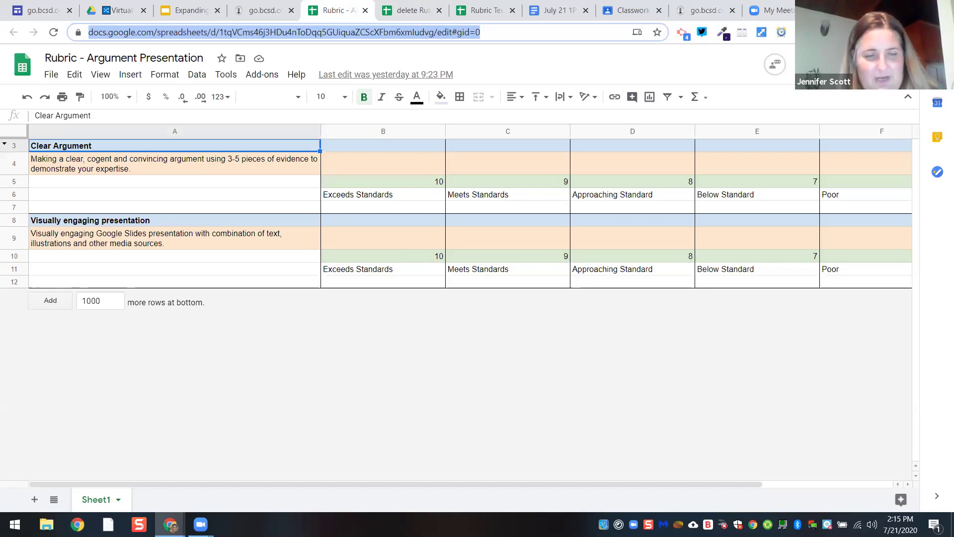
pyautogui.click(171, 524)
pyautogui.click(239, 496)
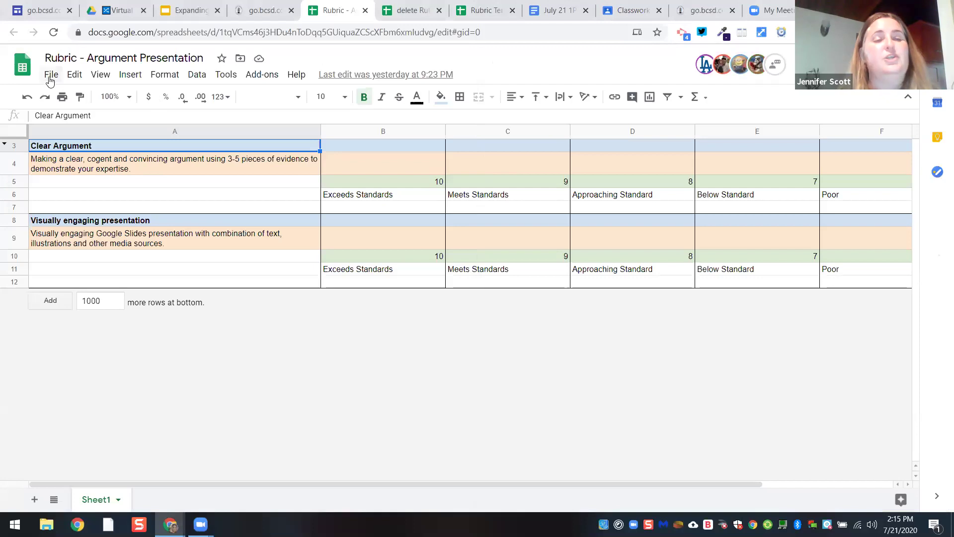
# Show the file option for making a copy of the Argument Presentation rubric spreadsheet
pyautogui.click(50, 79)
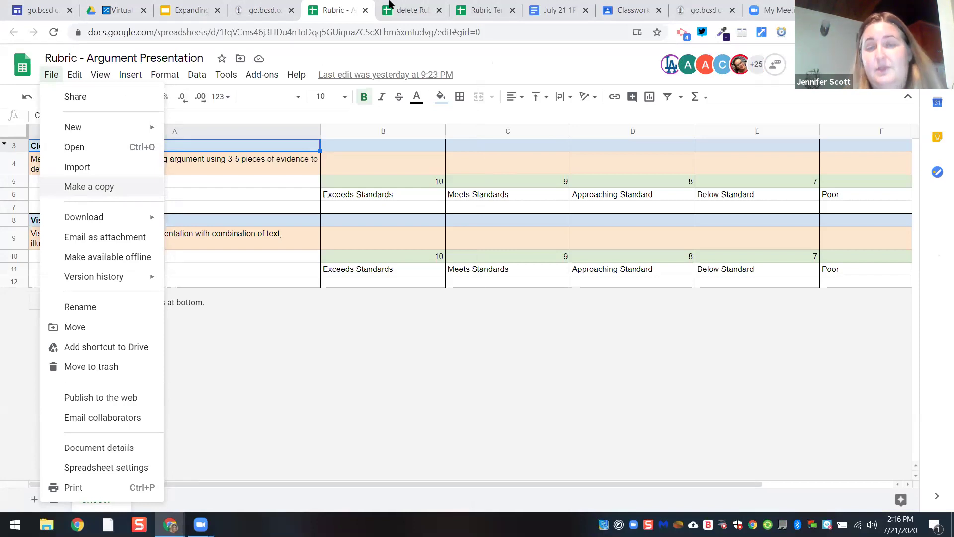
pyautogui.hotkey('alt', 'd')
# Start a new assignment titled "test" in the English Period 1 classwork
pyautogui.click(612, 9)
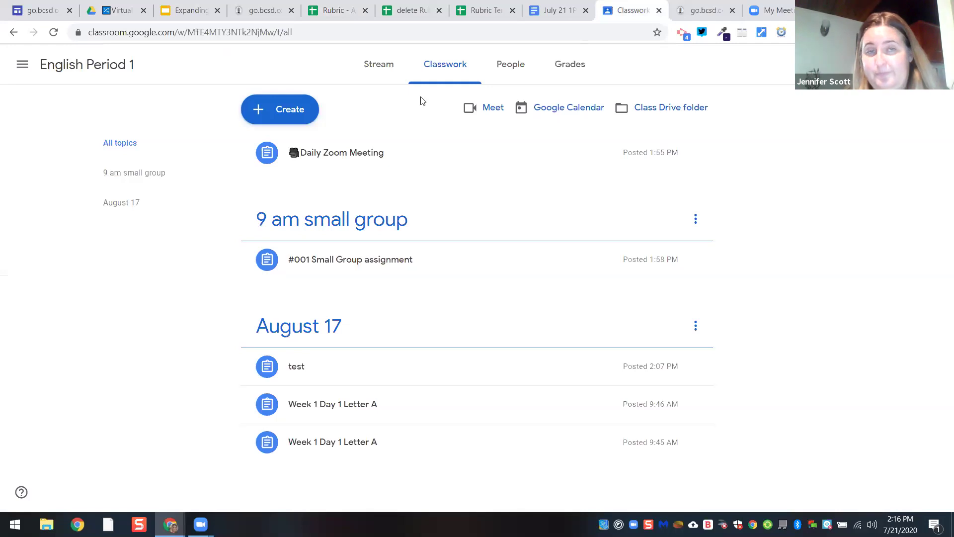
pyautogui.click(271, 117)
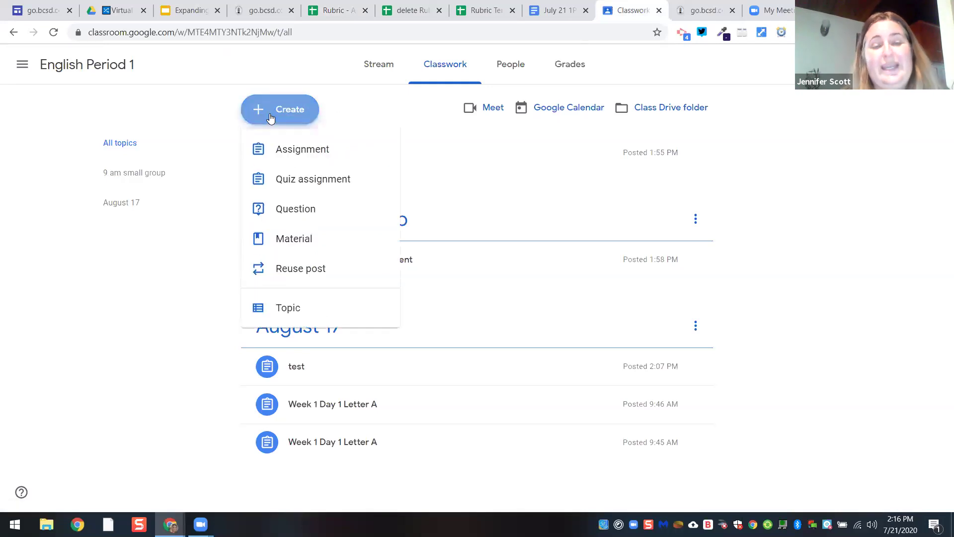
pyautogui.click(285, 151)
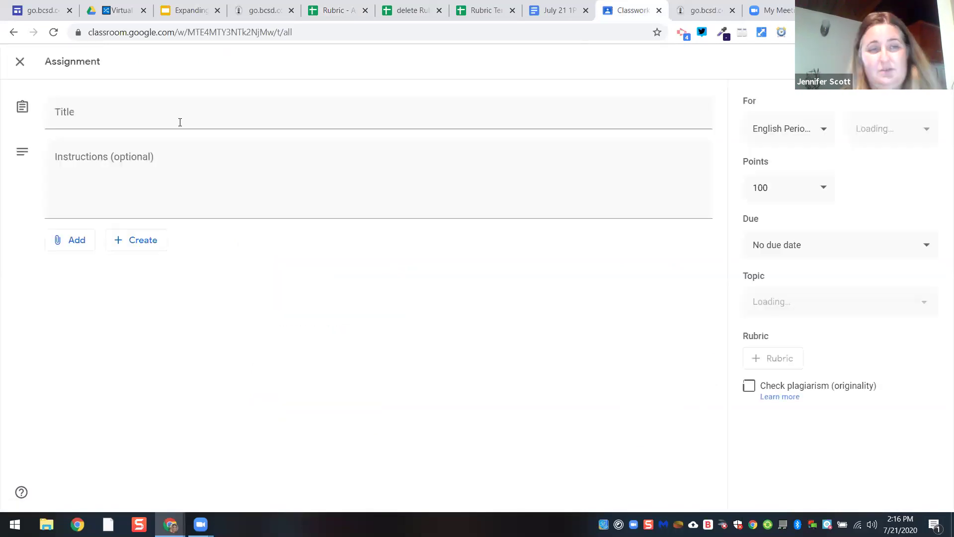
pyautogui.write('test')
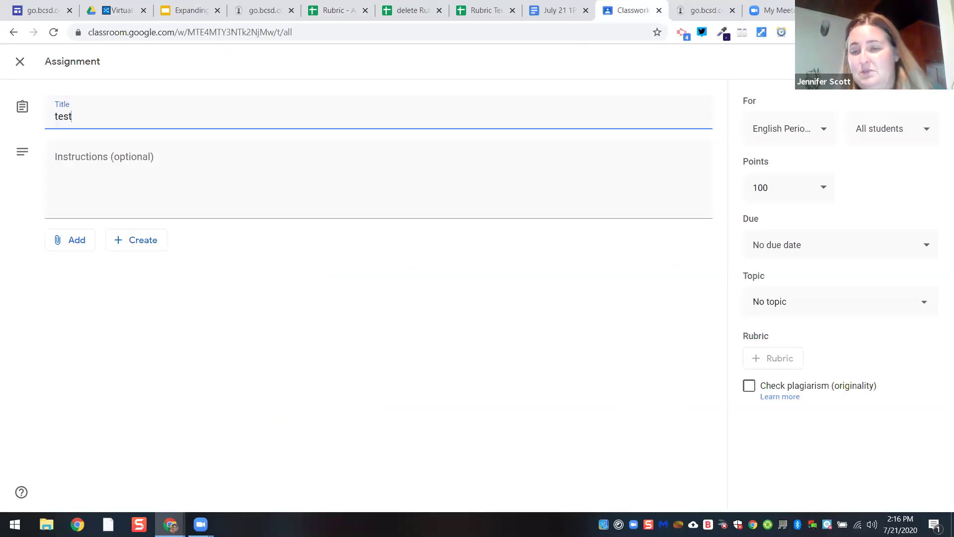
# Show the test assignment's options for adding a rubric, and revisit the copy option in the Argument Presentation rubric spreadsheet
pyautogui.click(781, 359)
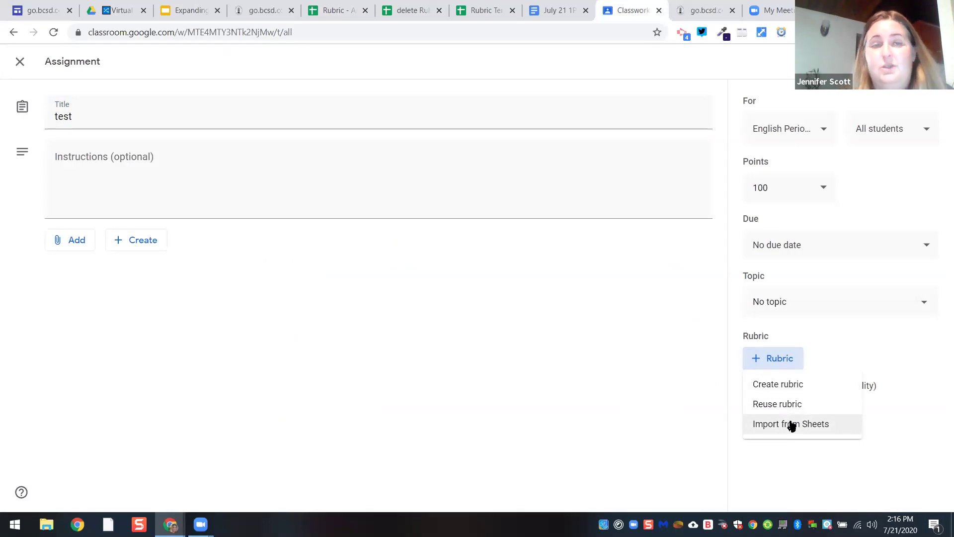
pyautogui.click(338, 10)
pyautogui.click(51, 75)
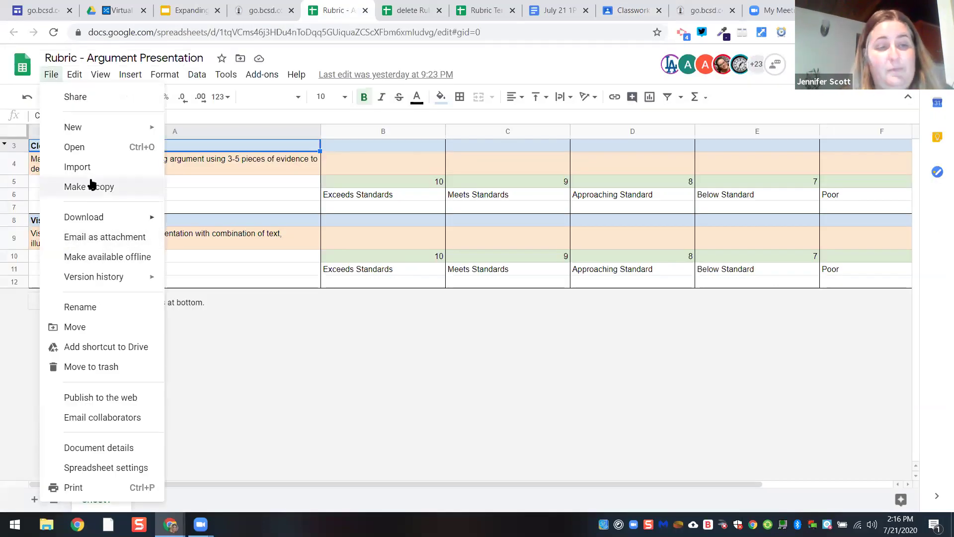
pyautogui.click(631, 10)
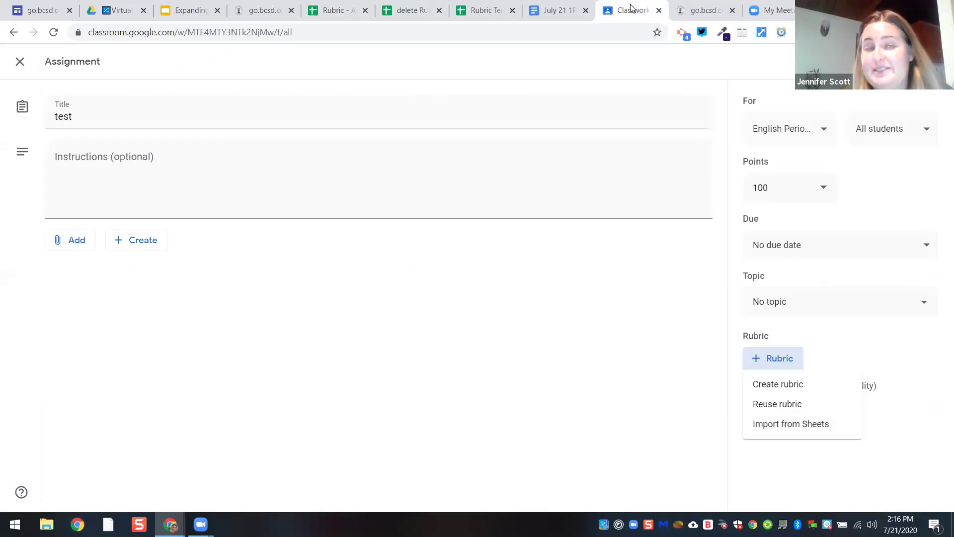
pyautogui.click(207, 117)
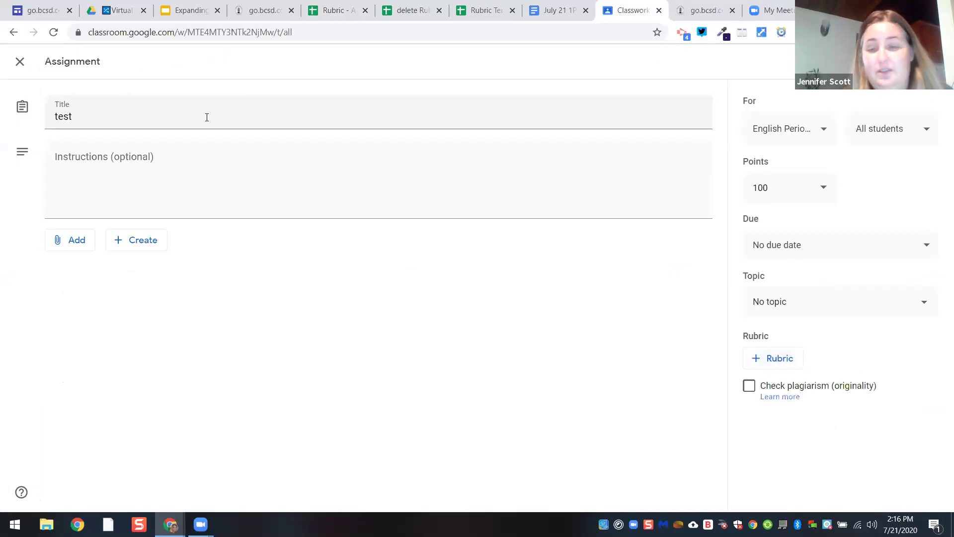
pyautogui.click(786, 359)
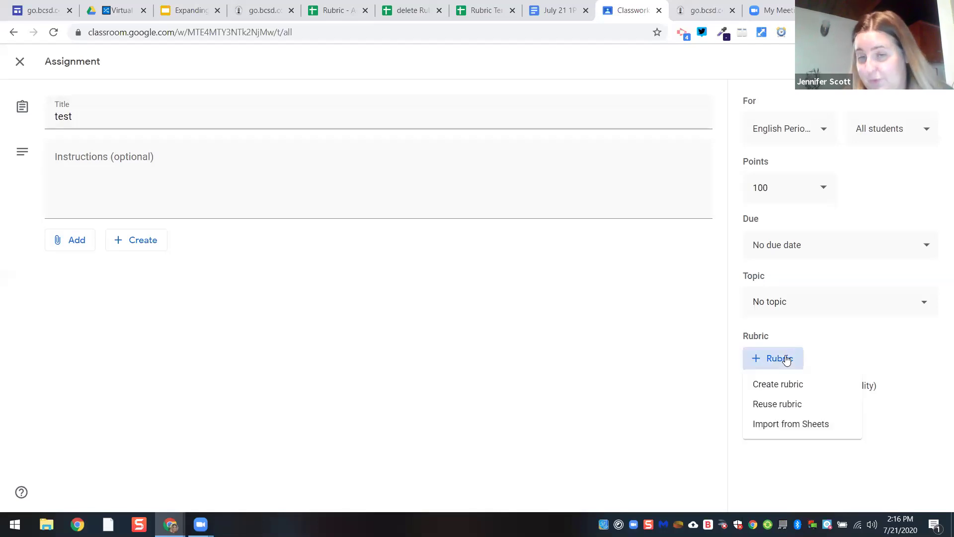
# Start a 5 min countdown with the browser's timer extension
pyautogui.click(783, 31)
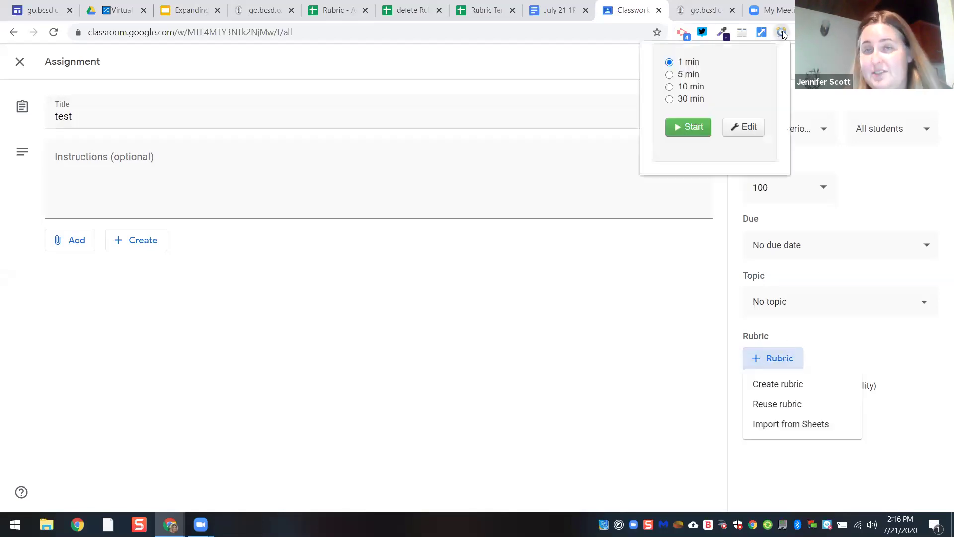
pyautogui.click(670, 76)
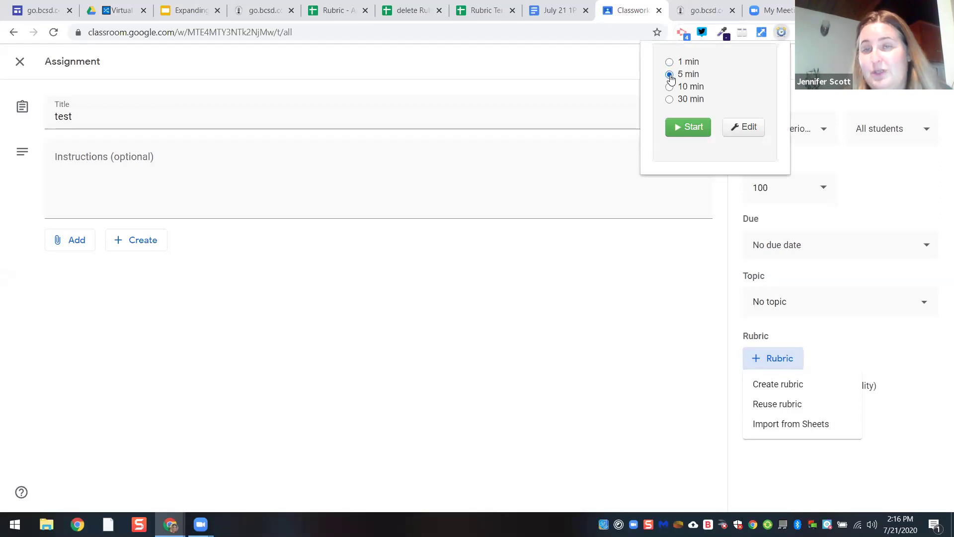
pyautogui.click(688, 127)
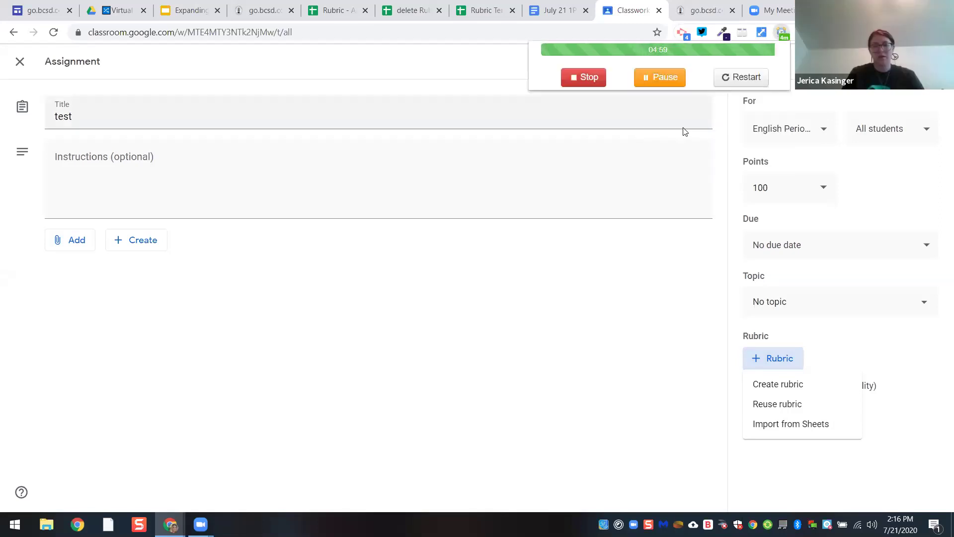
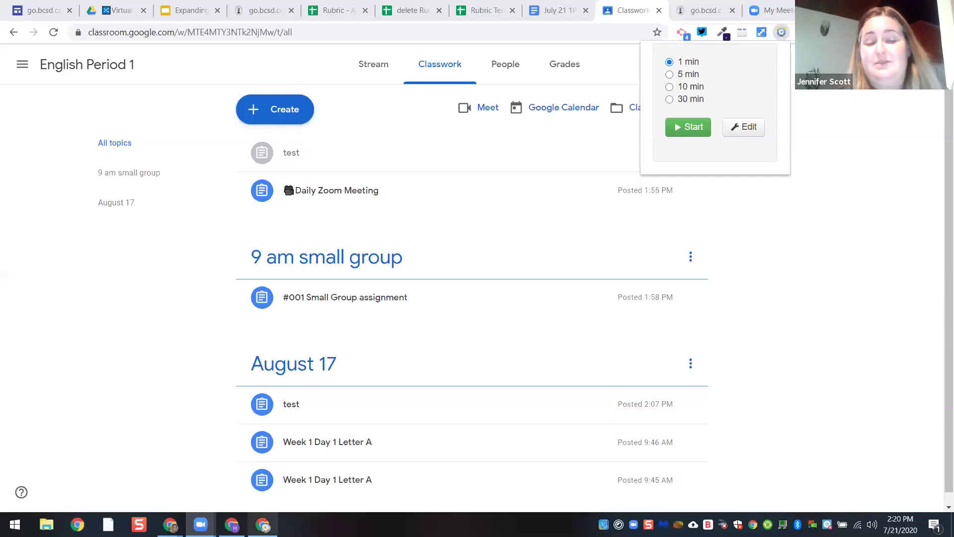
# In the student's Chrome window, find #003 Secondary Source in the 6th Grade HSS Example classwork and view its rubric
pyautogui.click(232, 524)
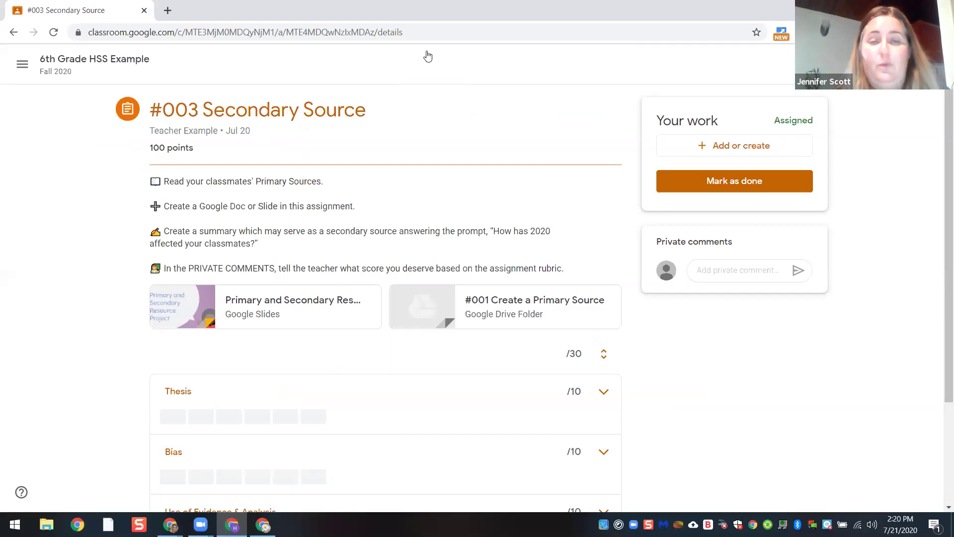
pyautogui.click(464, 69)
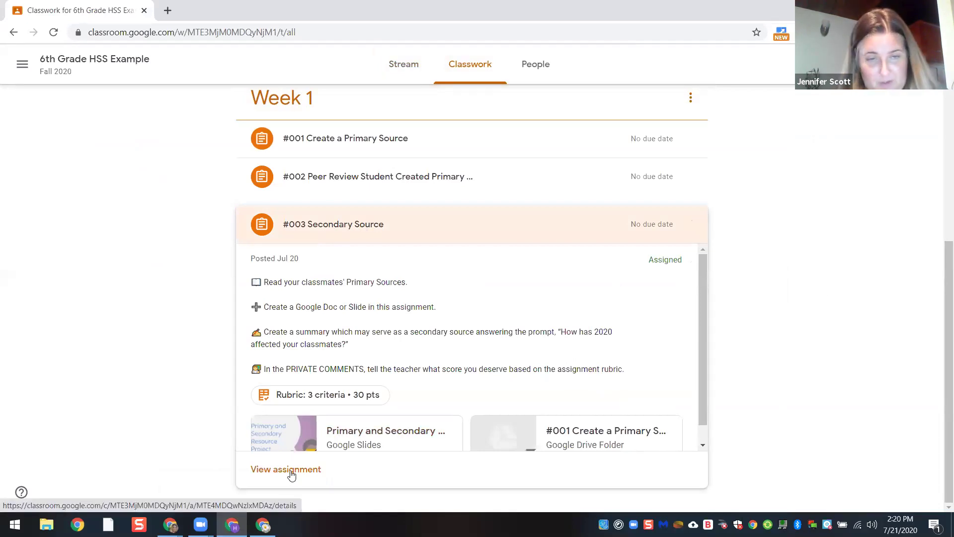
pyautogui.click(301, 397)
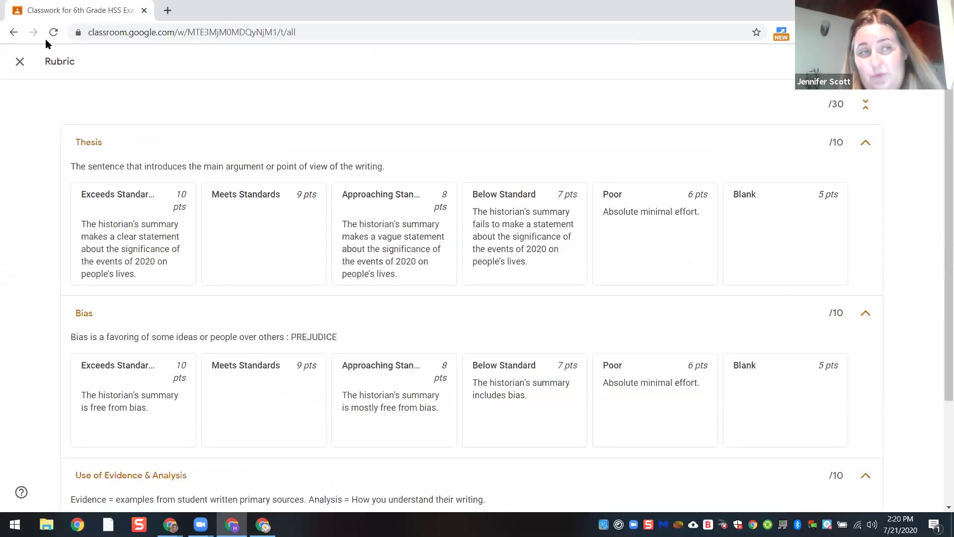
pyautogui.click(20, 61)
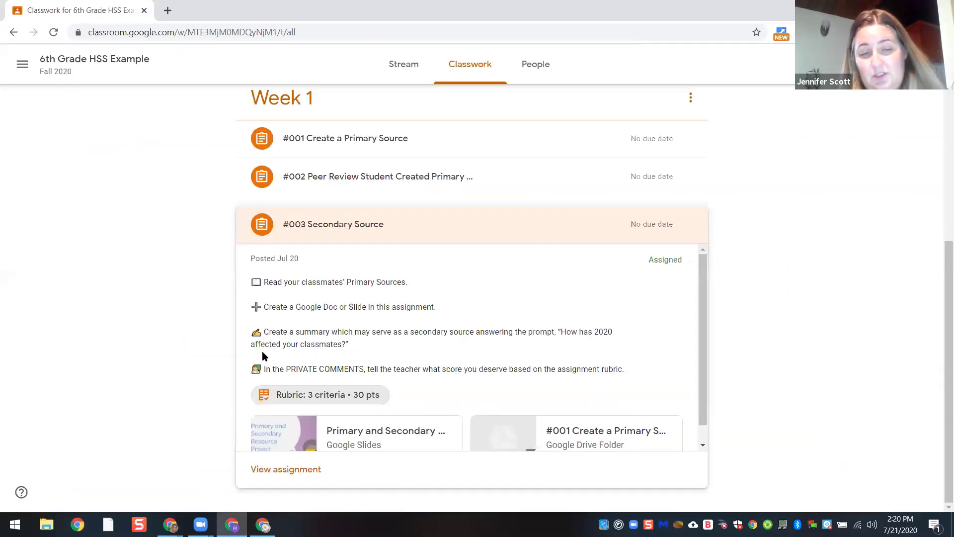
# View the full #003 Secondary Source assignment and examine its Thesis, Bias, and Use of Evidence & Analysis rubric criteria
pyautogui.click(299, 468)
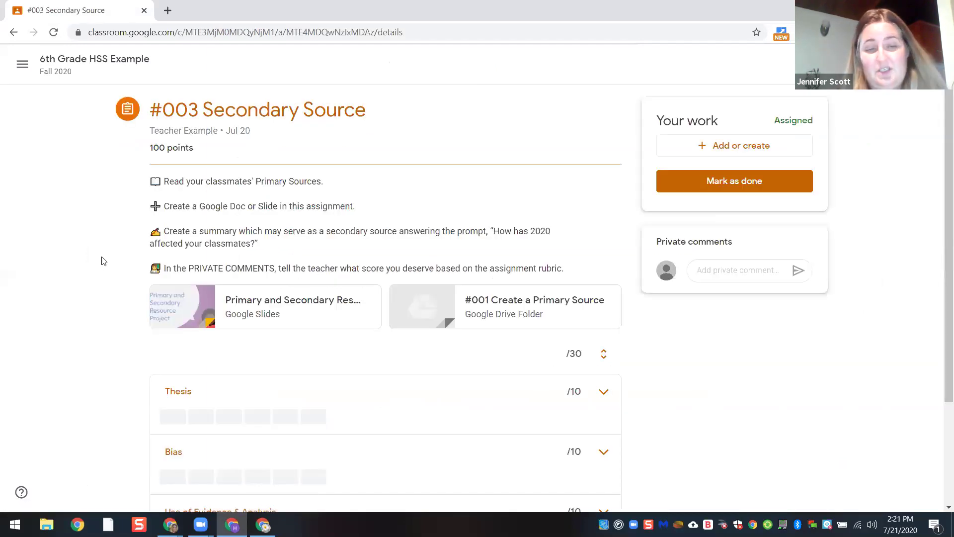
pyautogui.scroll(-2, 104, 261)
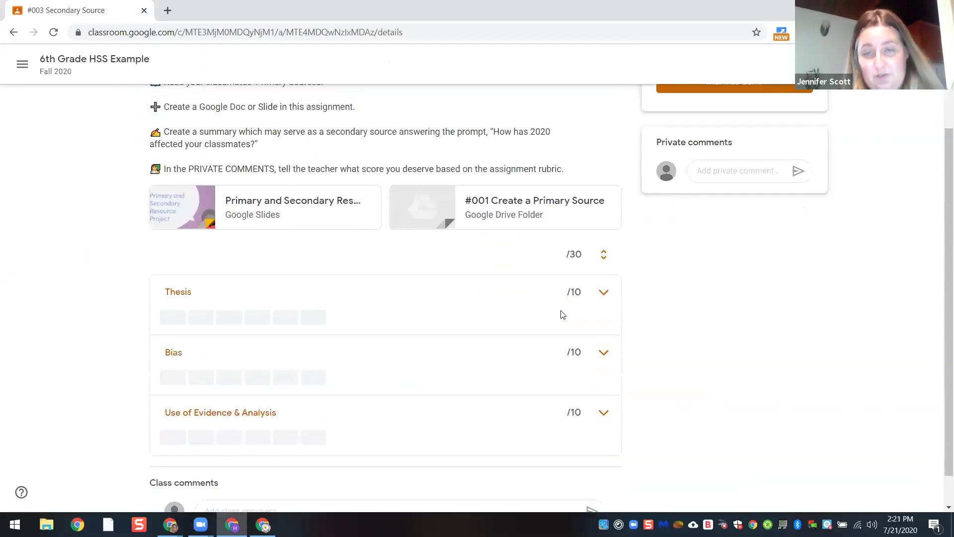
pyautogui.click(601, 299)
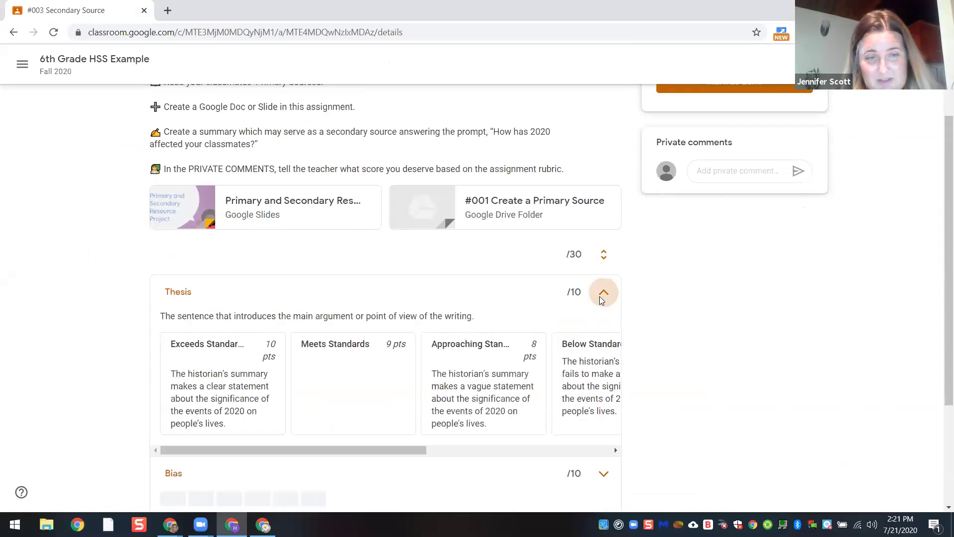
pyautogui.click(601, 299)
pyautogui.click(601, 362)
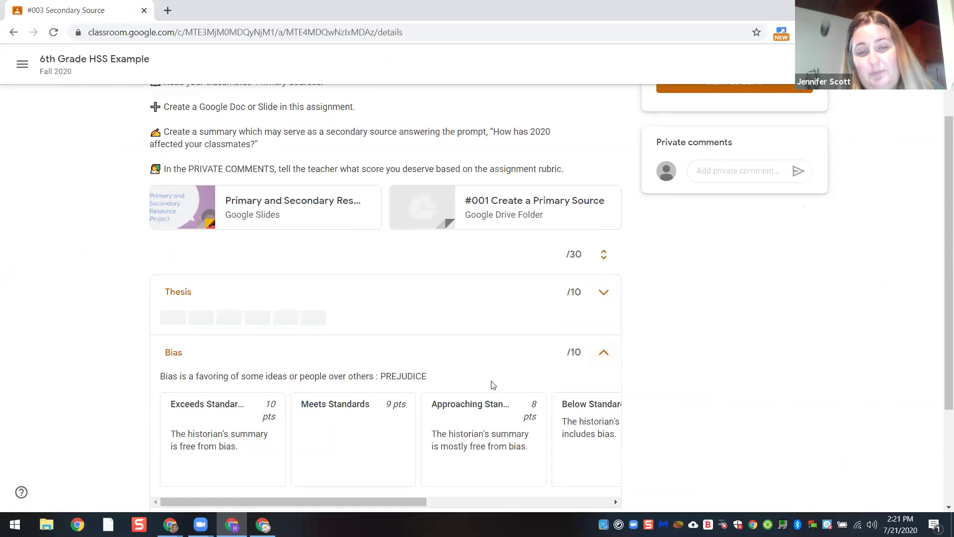
pyautogui.click(604, 352)
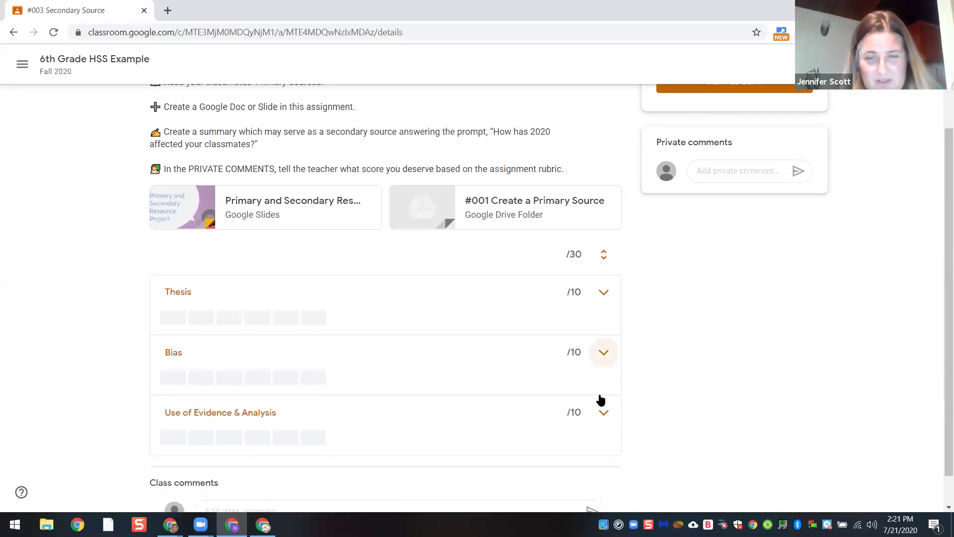
pyautogui.click(604, 415)
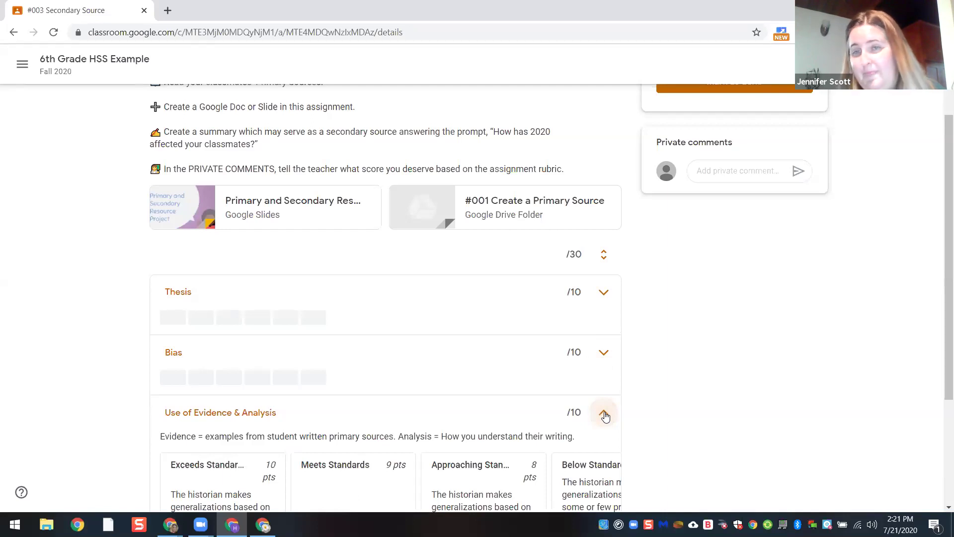
pyautogui.scroll(2, 714, 145)
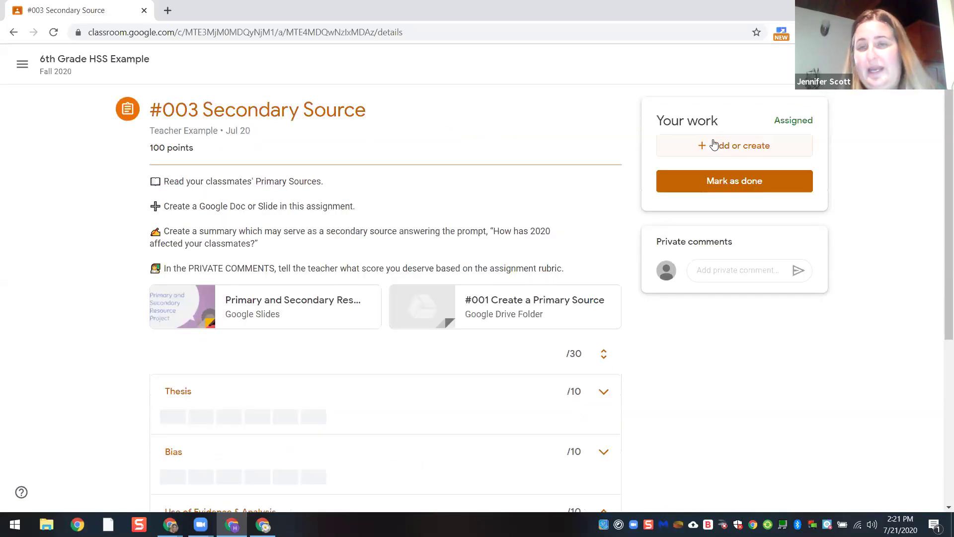
# Create a new Google Docs file in the student's work for the #003 Secondary Source assignment
pyautogui.click(714, 145)
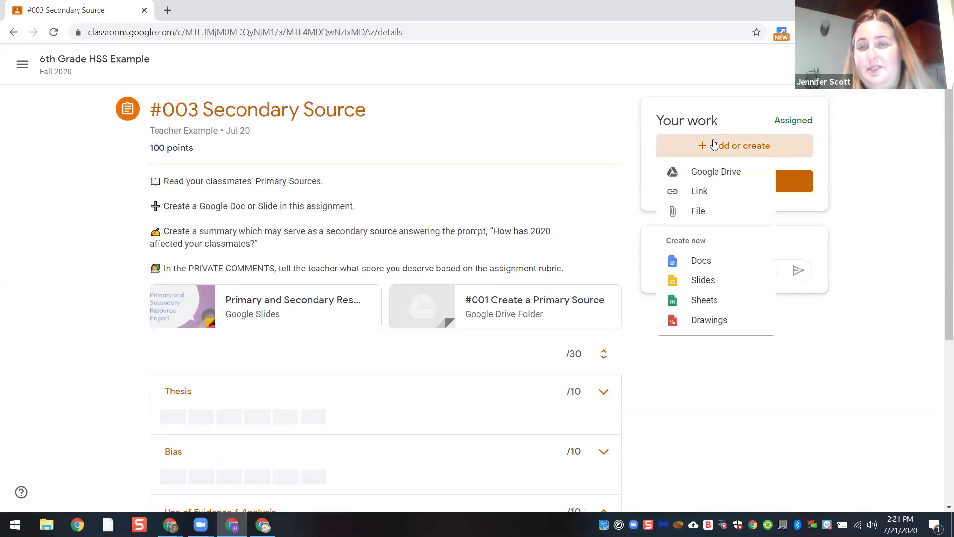
pyautogui.click(711, 267)
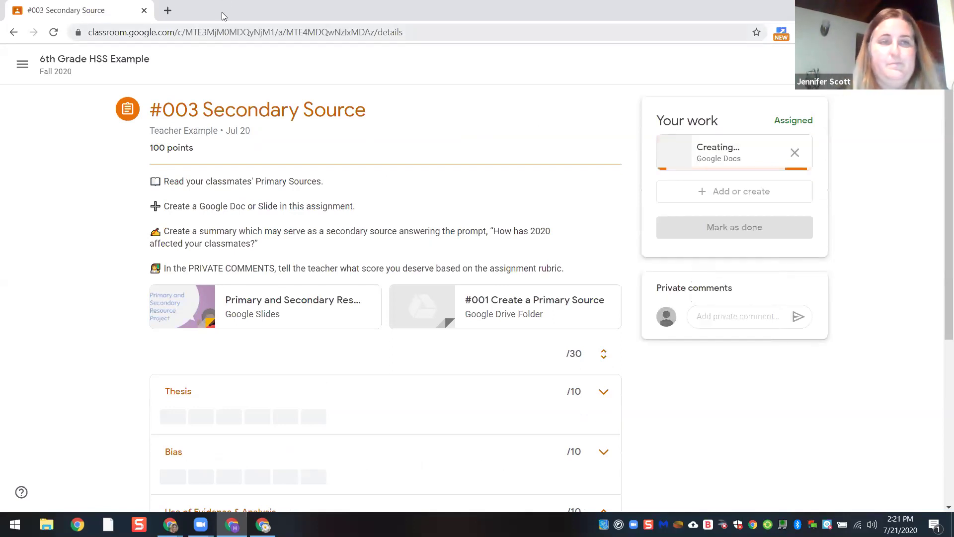
# Search the web for lorem ipsum in a separate tab, view the loremipsum.io generator, and return to the Secondary Source assignment
pyautogui.click(168, 10)
pyautogui.write('lor')
pyautogui.press('Return')
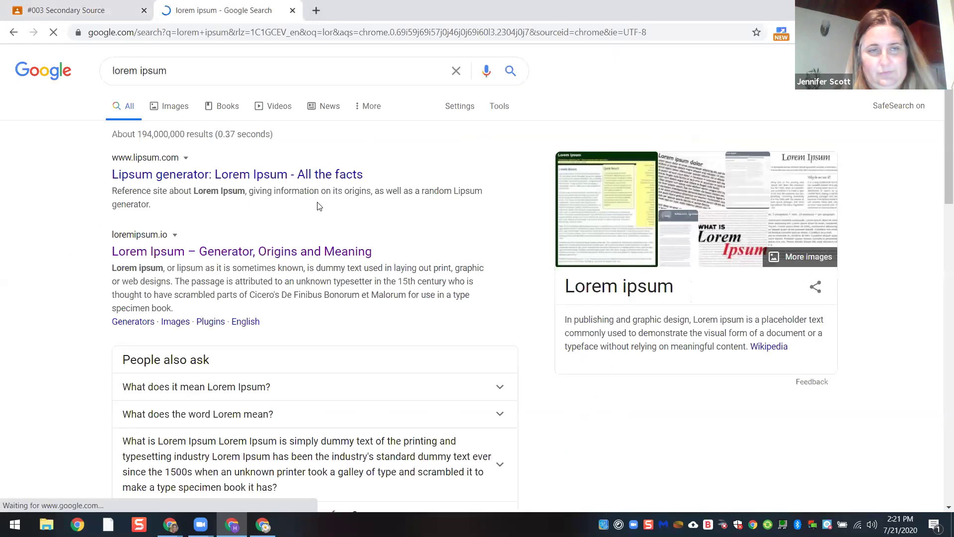
pyautogui.click(294, 251)
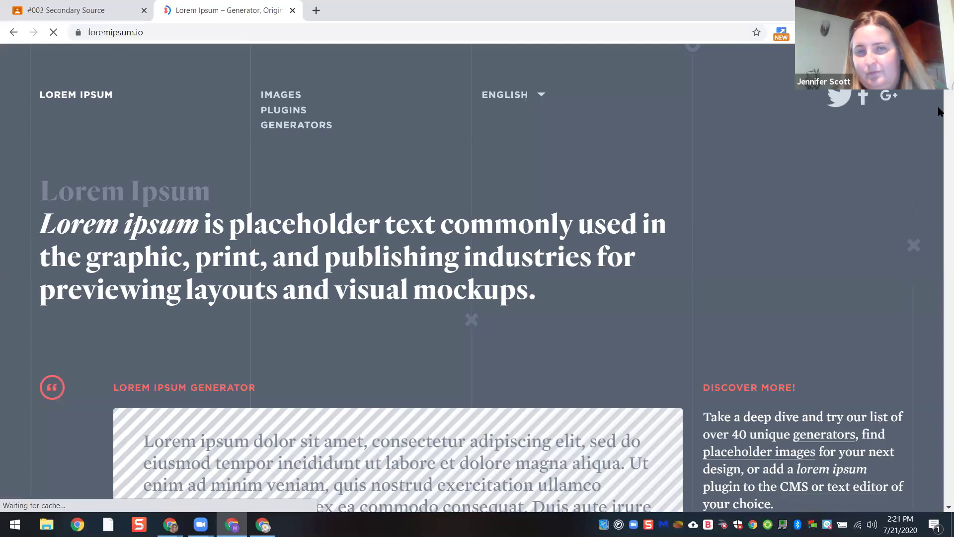
pyautogui.scroll(-12, 348, 273)
pyautogui.scroll(5, 348, 273)
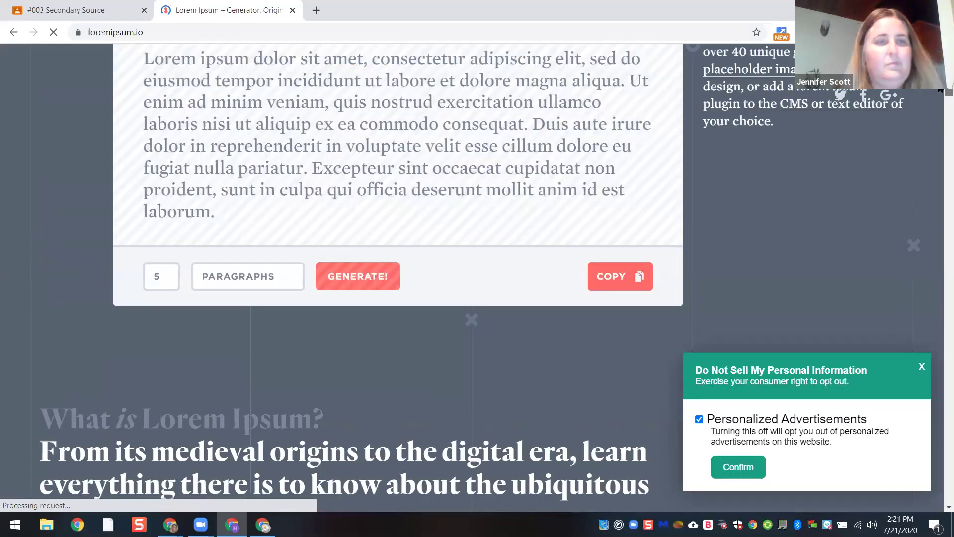
pyautogui.click(59, 10)
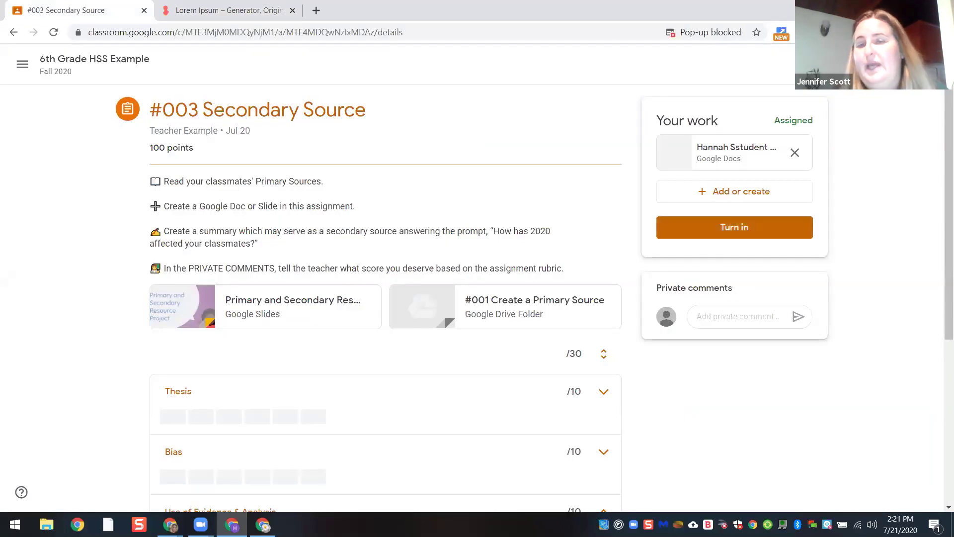
# Fill the student's attached Google Docs file with the lorem ipsum paragraph, and return to the assignment's rubric
pyautogui.click(732, 194)
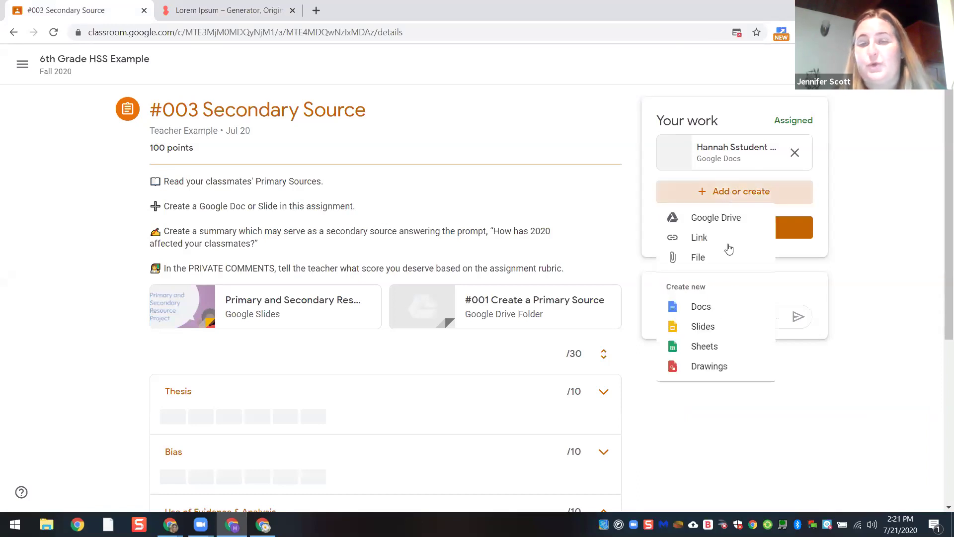
pyautogui.click(705, 152)
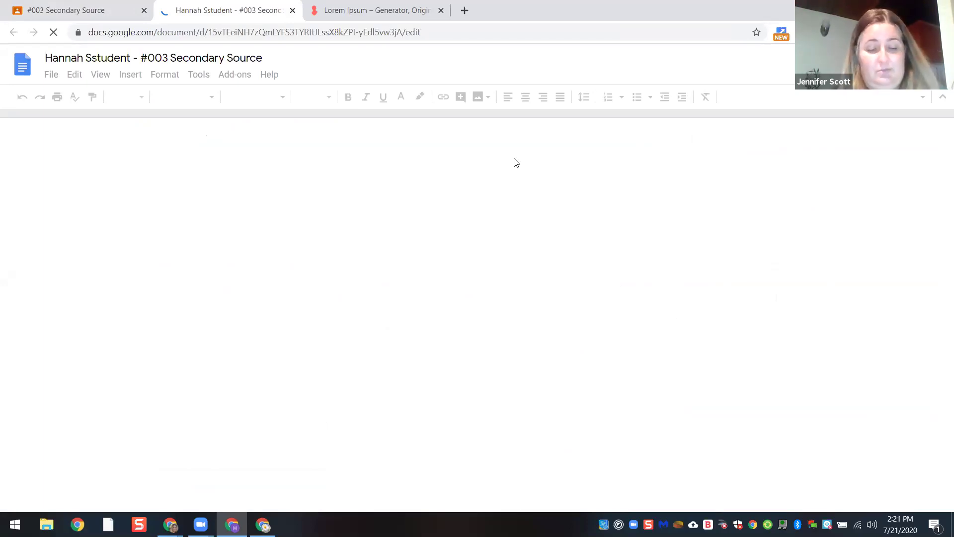
pyautogui.write('Lorem ipsum dolor sit amet, consectetur adipiscing elit, sed do eiusmod tempor incididunt ut labore et dolore magna aliqua. Ut enim ad minim veniam, quis nostrud exercitation ullamco laboris nisi ut aliquip ex ea commodo consequat. Duis aute irure dolor in reprehenderit in voluptate velit esse cillum dolore eu fugiat nulla pariatur. Excepteur sint occaecat cupidatat non proident, sunt in culpa qui officia deserunt mollit anim id est laborum.')
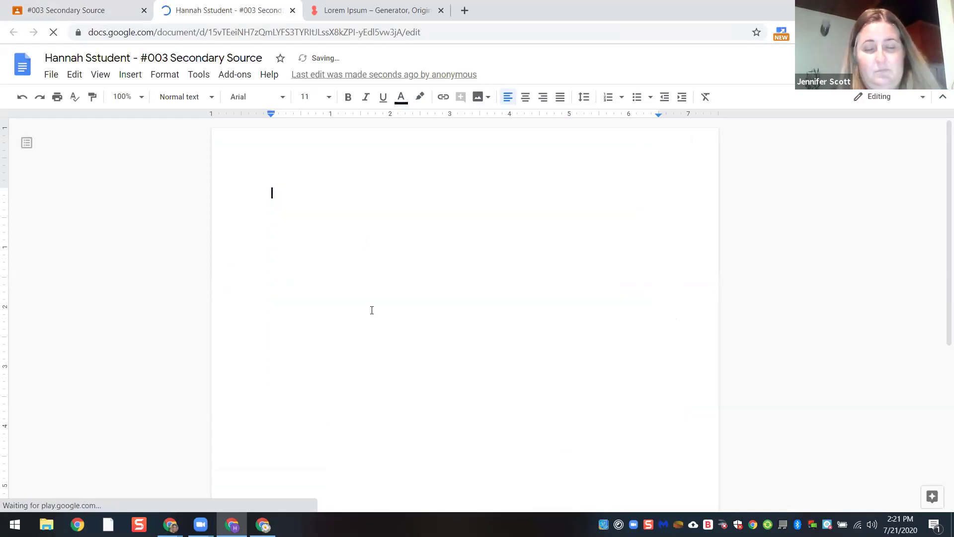
pyautogui.write('Lorem ipsum dolor sit amet, consectetur adipiscing elit, sed do eiusmod tempor incididunt ut labore et dolore magna aliqua. Ut enim ad minim veniam, quis nostrud exercitation ullamco laboris nisi ut aliquip ex ea commodo consequat. Duis aute irure dolor in reprehenderit in voluptate velit esse cillum dolore eu fugiat nulla pariatur. Excepteur sint occaecat cupidatat non proident, sunt in culpa qui officia deserunt mollit anim id est laborum.')
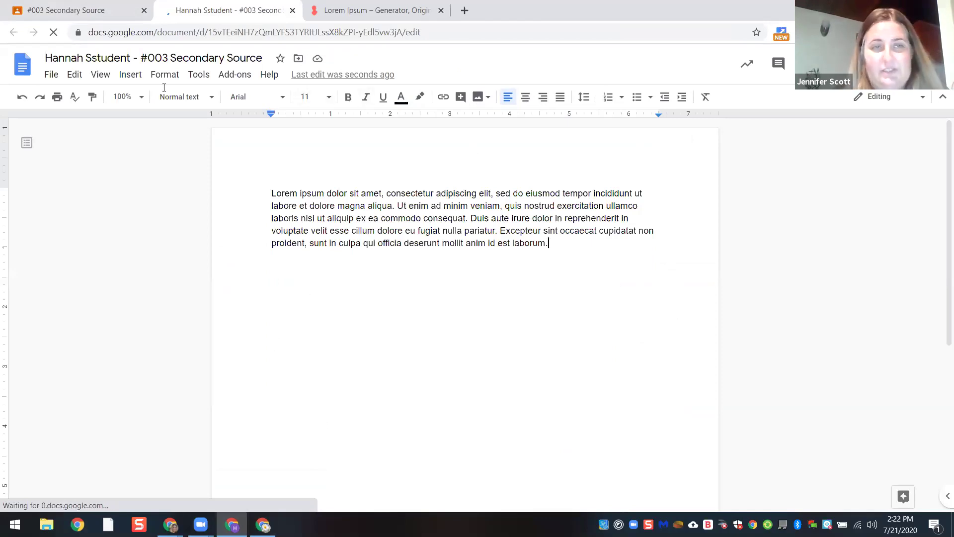
pyautogui.click(74, 10)
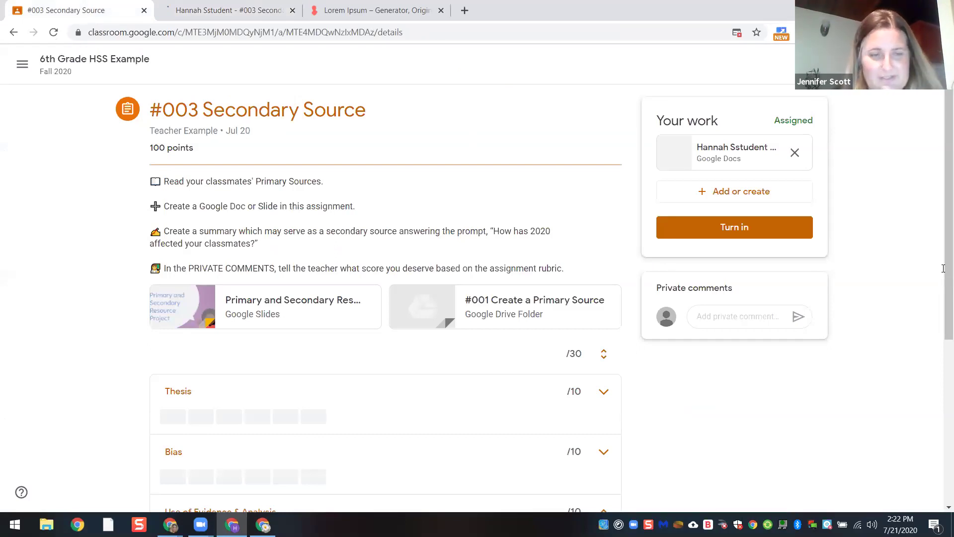
pyautogui.scroll(-4, 385, 298)
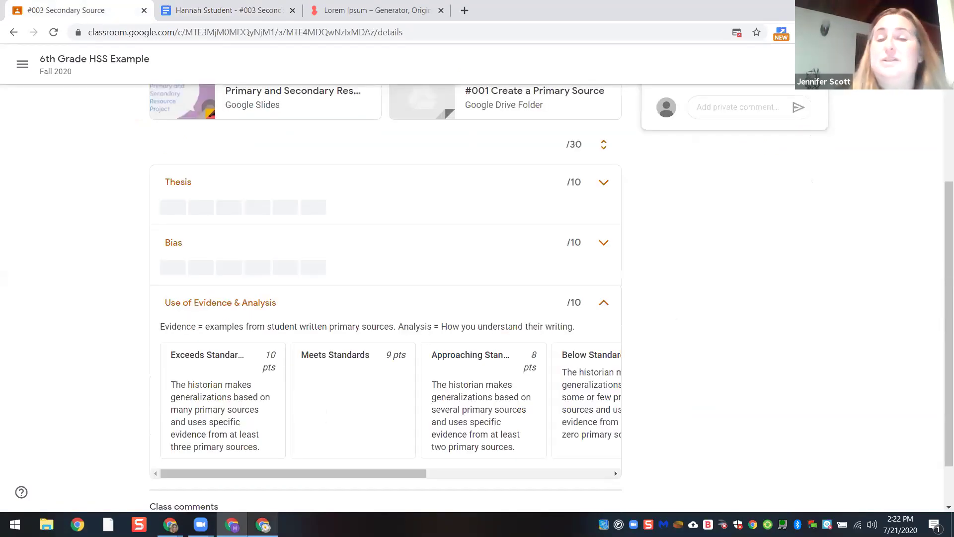
# Switch to the teacher's Chrome window and open the student's #003 Secondary Source document for grading, dismissing the introductory tips
pyautogui.click(263, 525)
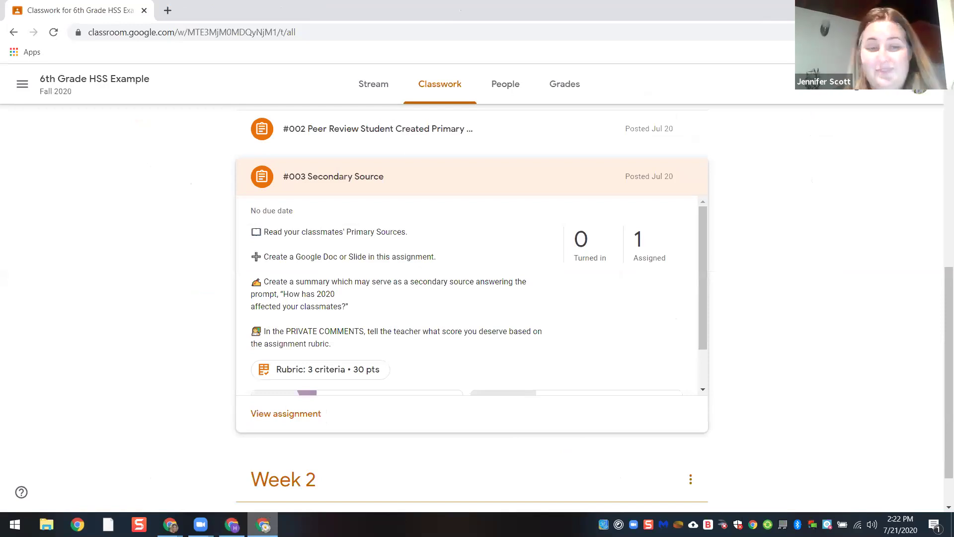
pyautogui.click(294, 415)
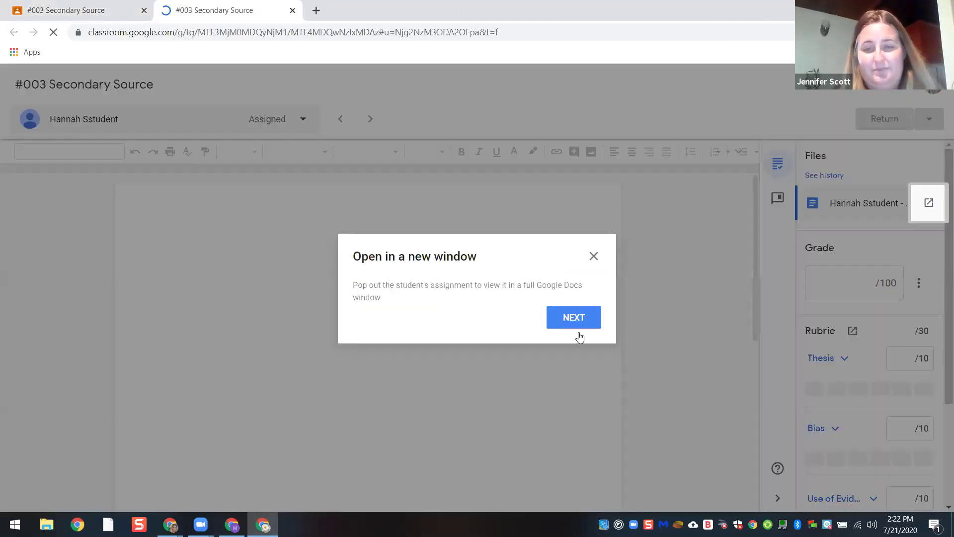
pyautogui.click(579, 333)
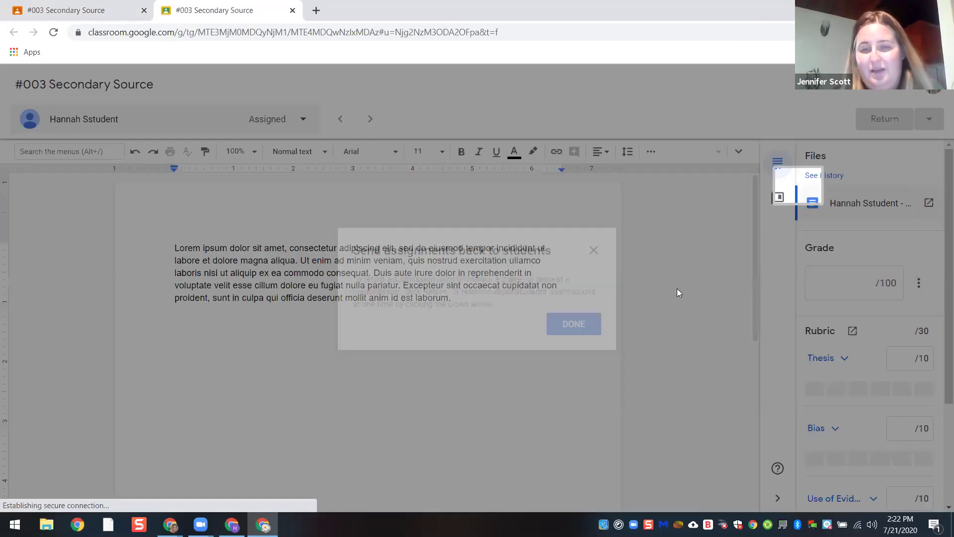
pyautogui.click(568, 326)
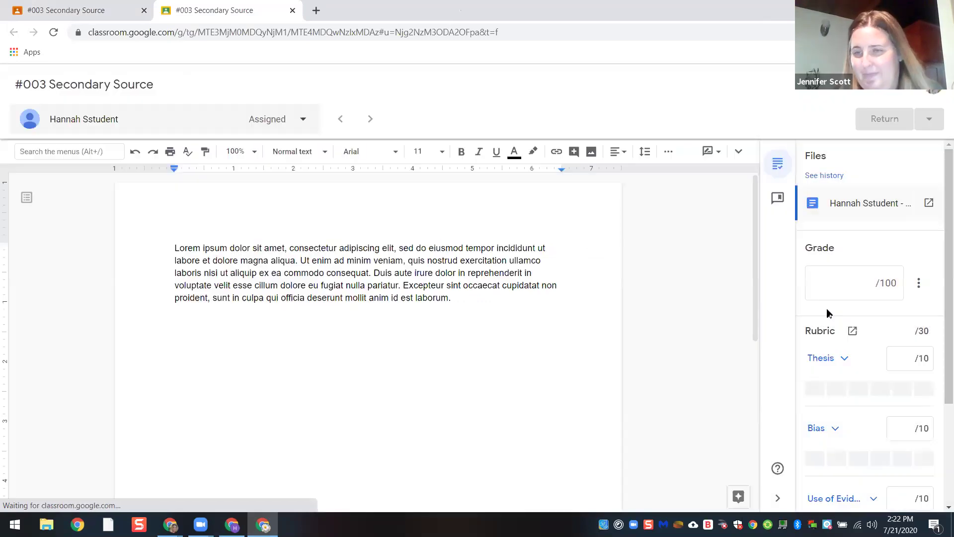
# Expand the Thesis criterion in the grading rubric and rate it Meets Standards, 9 points
pyautogui.scroll(-2, 938, 343)
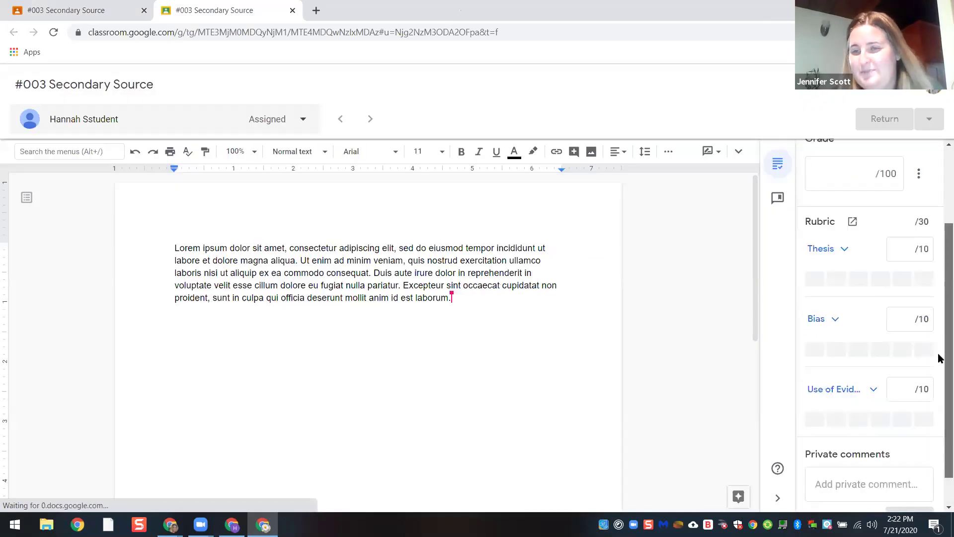
pyautogui.scroll(-1, 834, 217)
pyautogui.click(844, 214)
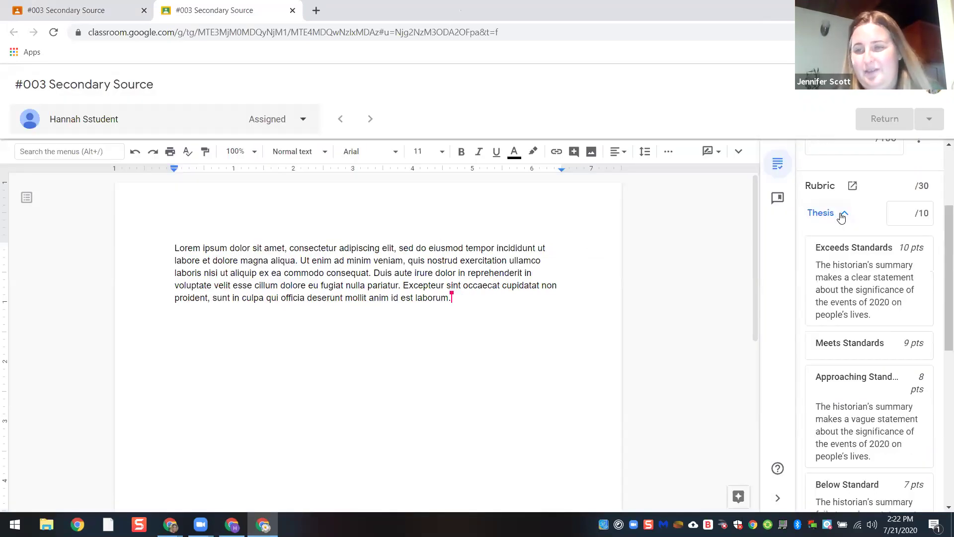
pyautogui.click(866, 348)
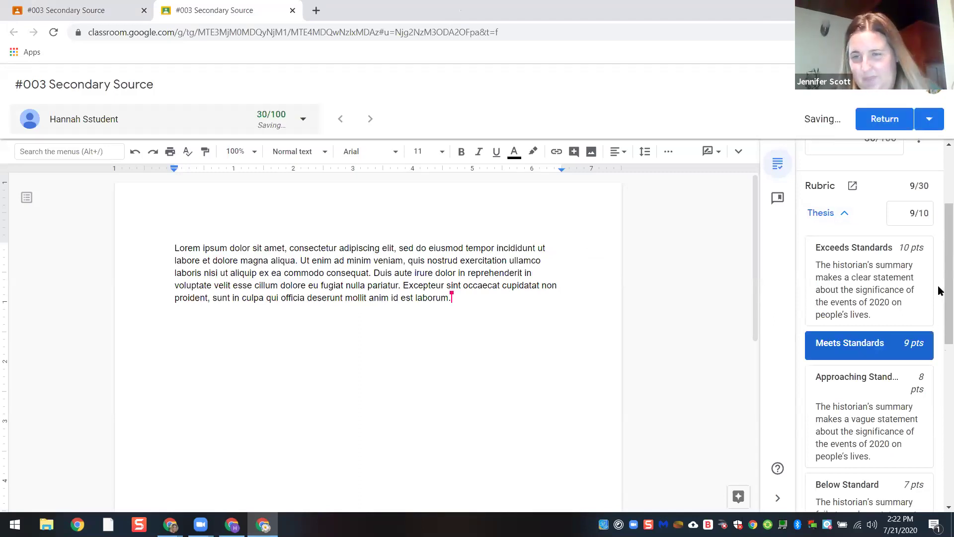
# Rate Bias as Approaching Standards, 8 points, and Use of Evidence & Analysis as Exceeds Standards, 10 points
pyautogui.scroll(-2, 941, 377)
pyautogui.scroll(-3, 941, 376)
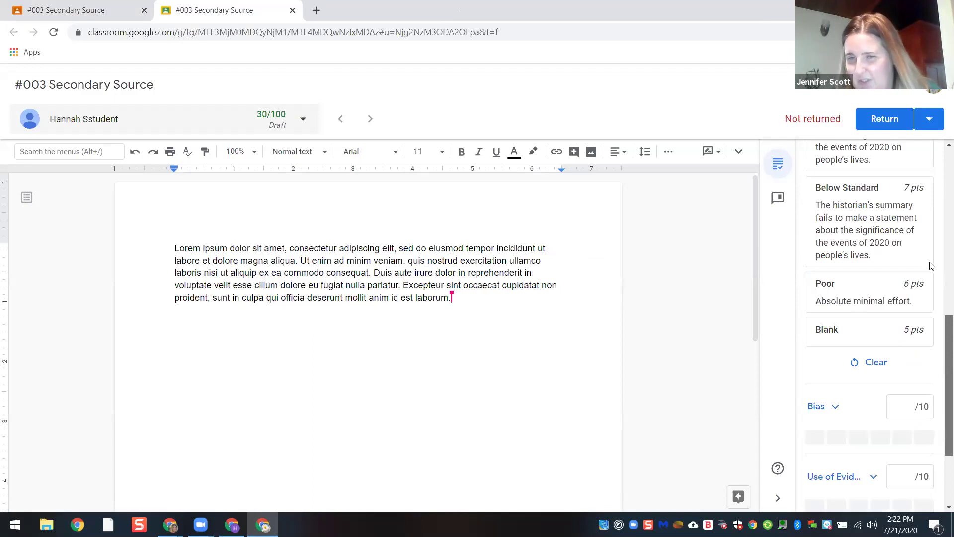
pyautogui.scroll(6, 840, 277)
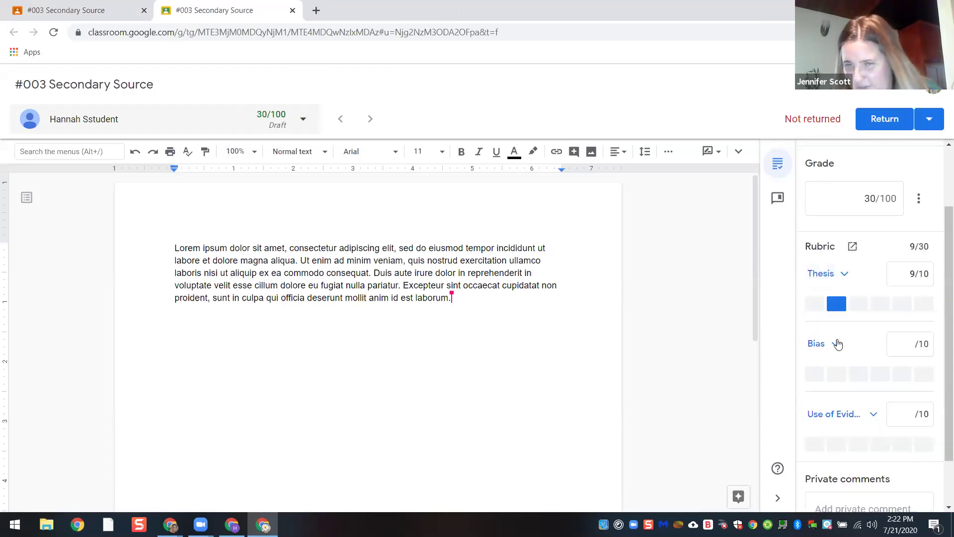
pyautogui.click(838, 343)
pyautogui.scroll(-3, 940, 383)
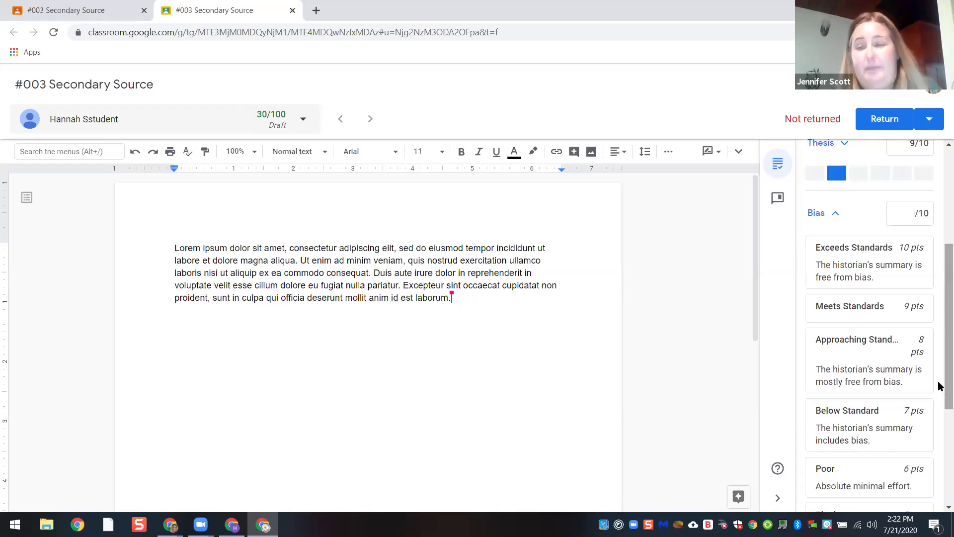
pyautogui.click(850, 383)
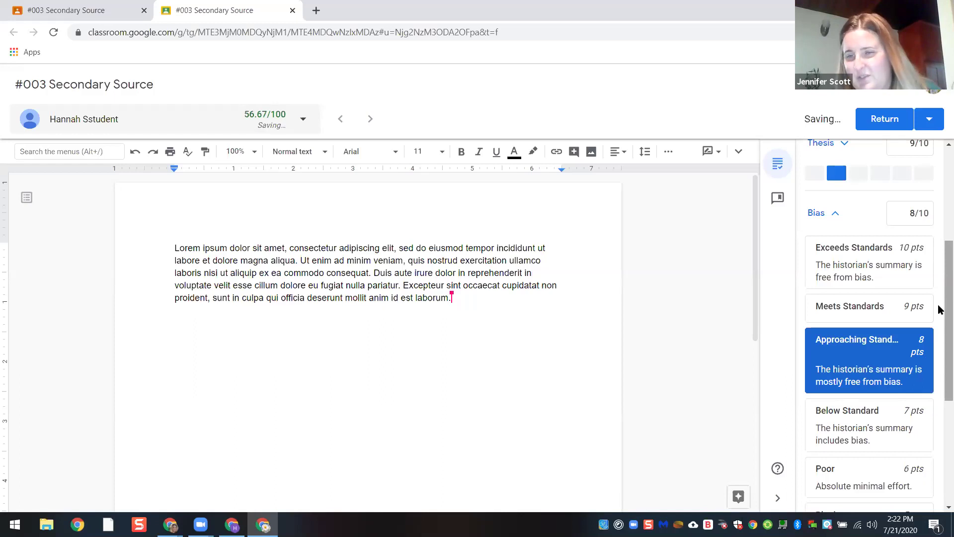
pyautogui.scroll(-5, 939, 412)
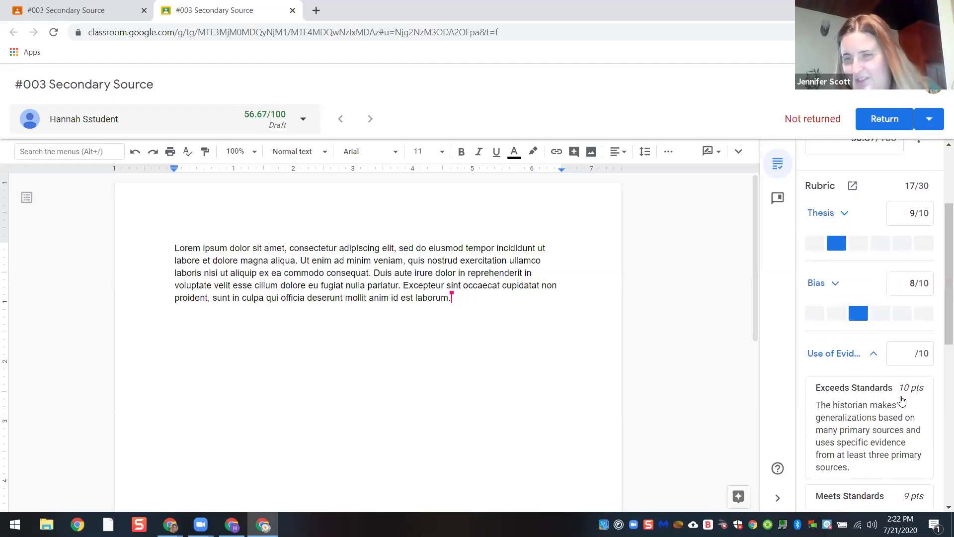
pyautogui.click(894, 402)
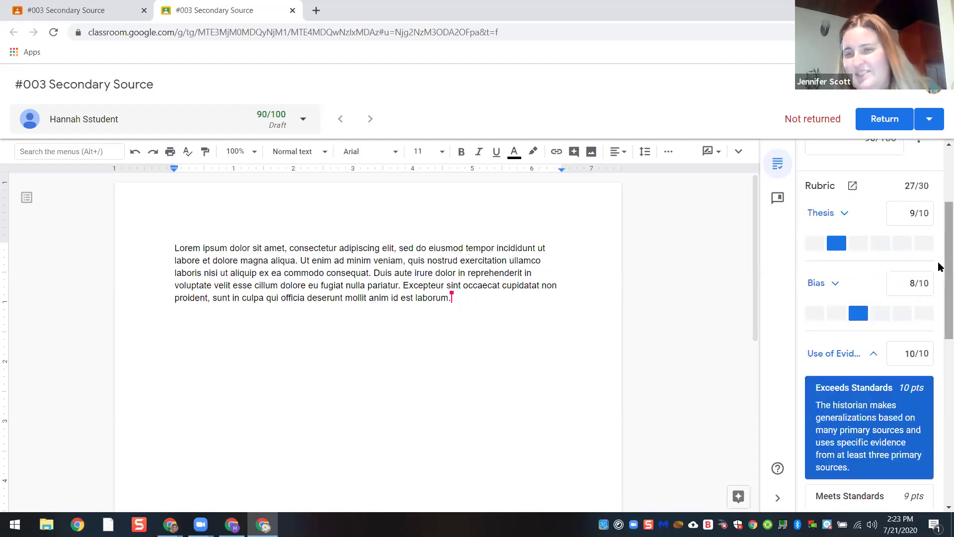
# Compare the rubric's total score with the overall grade out of 100
pyautogui.scroll(3, 920, 280)
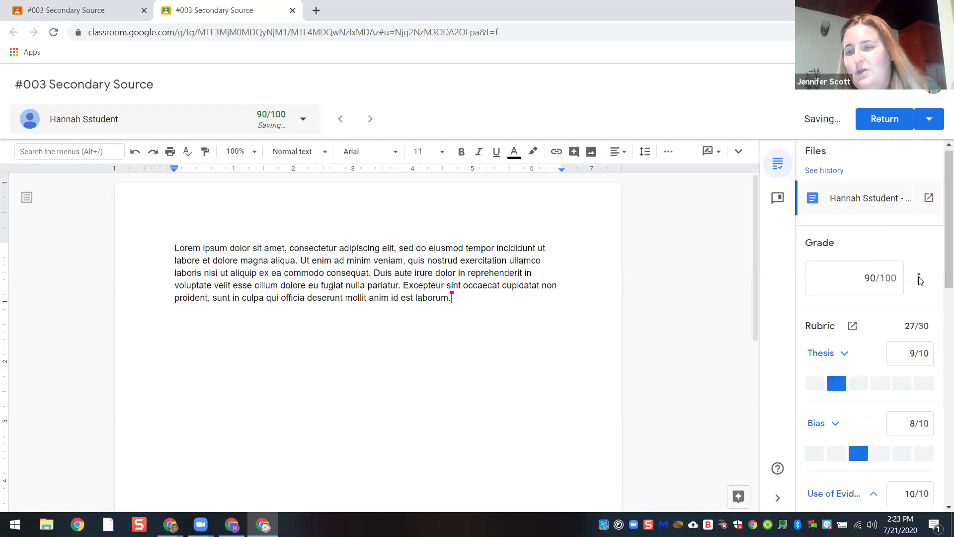
pyautogui.tripleClick(936, 325)
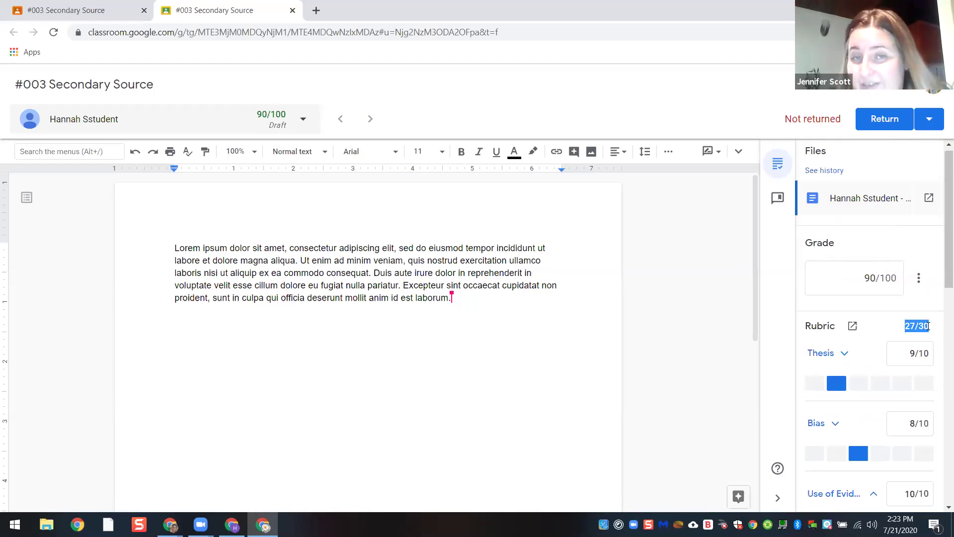
pyautogui.doubleClick(869, 279)
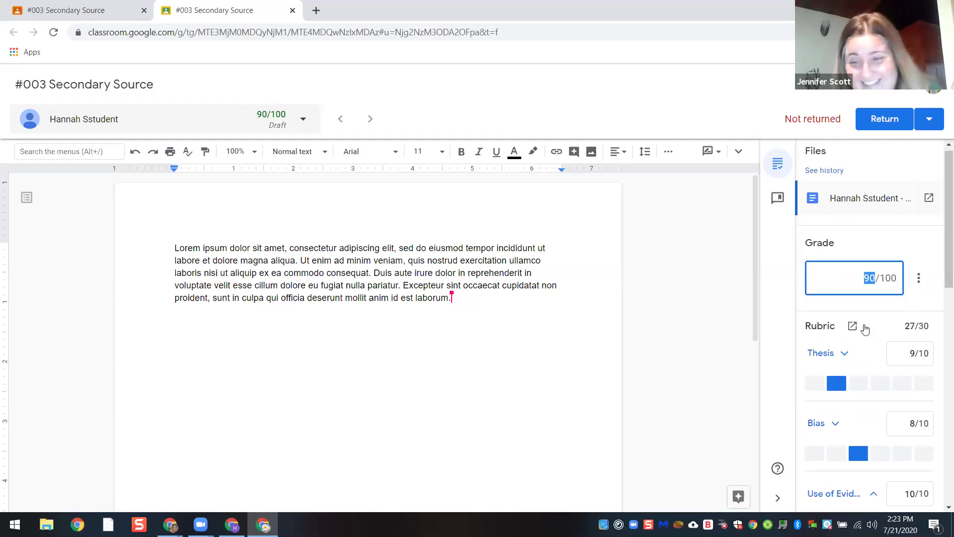
# Try Thesis ratings of 8 and 10 points and check how the rubric total and overall grade respond
pyautogui.click(858, 383)
pyautogui.click(882, 383)
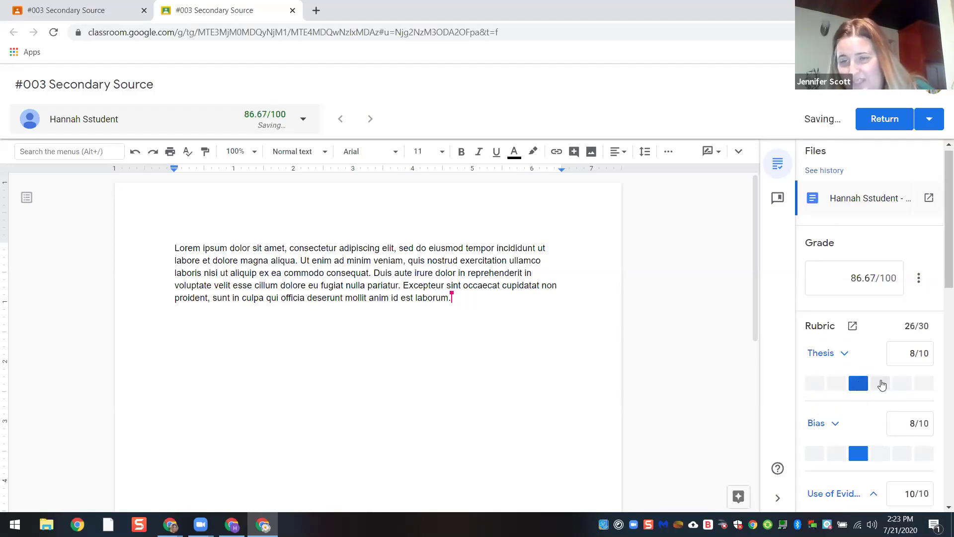
pyautogui.click(822, 387)
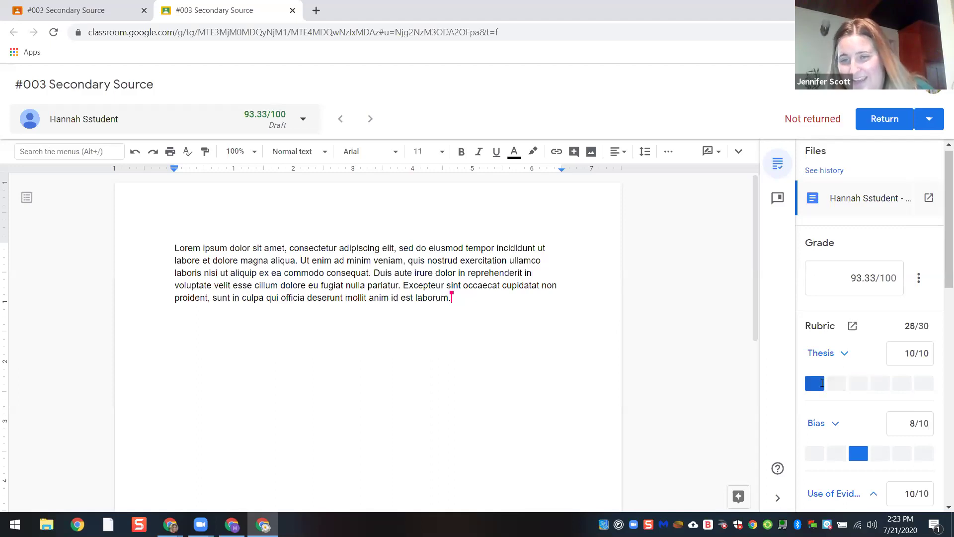
pyautogui.click(881, 279)
pyautogui.doubleClick(881, 279)
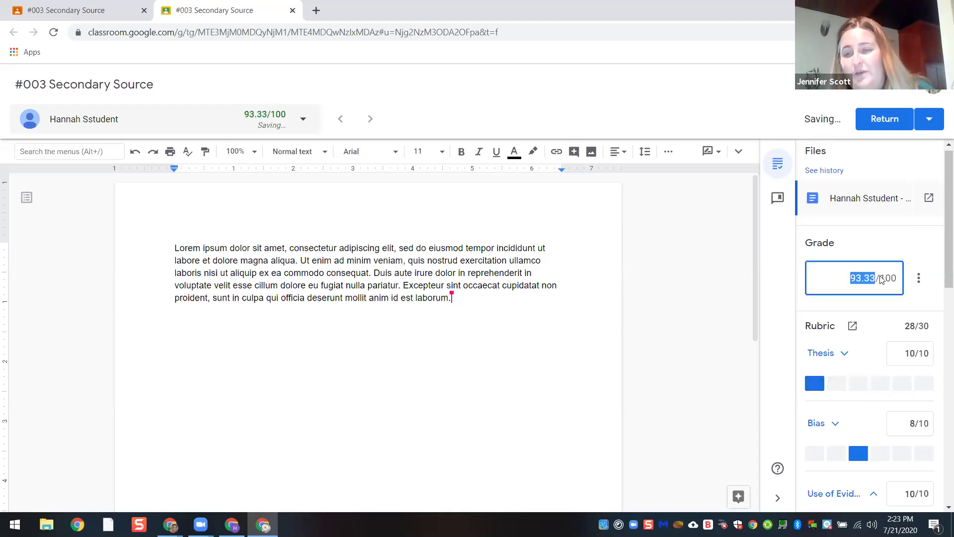
pyautogui.moveTo(904, 326); pyautogui.dragTo(921, 323)
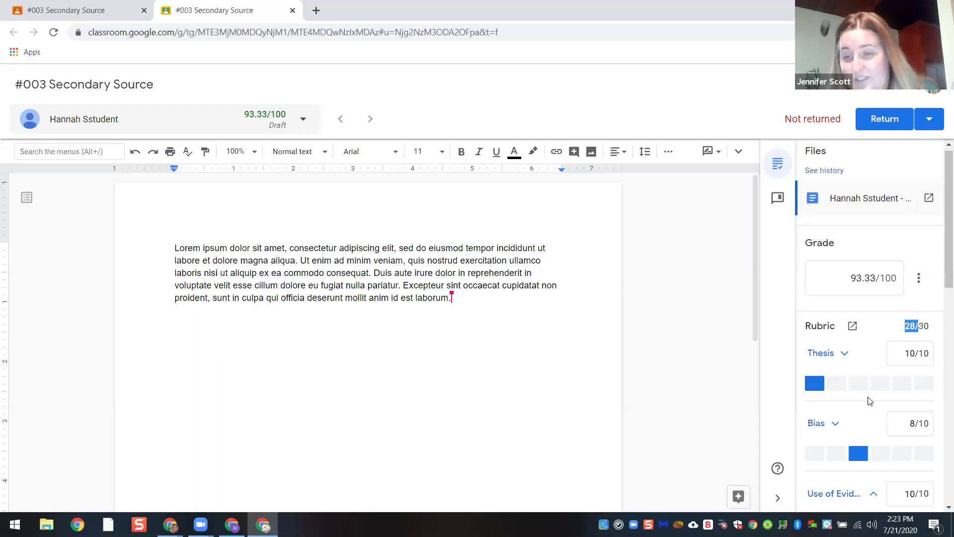
pyautogui.hotkey('shift', 'Right')
# Set the Thesis rating to 8 points and return the graded work to the student
pyautogui.click(859, 383)
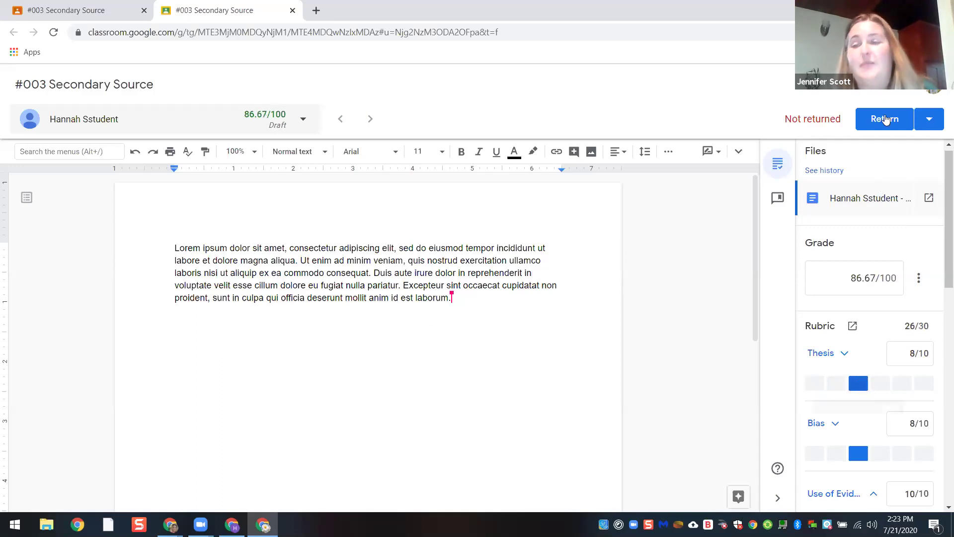
pyautogui.click(881, 121)
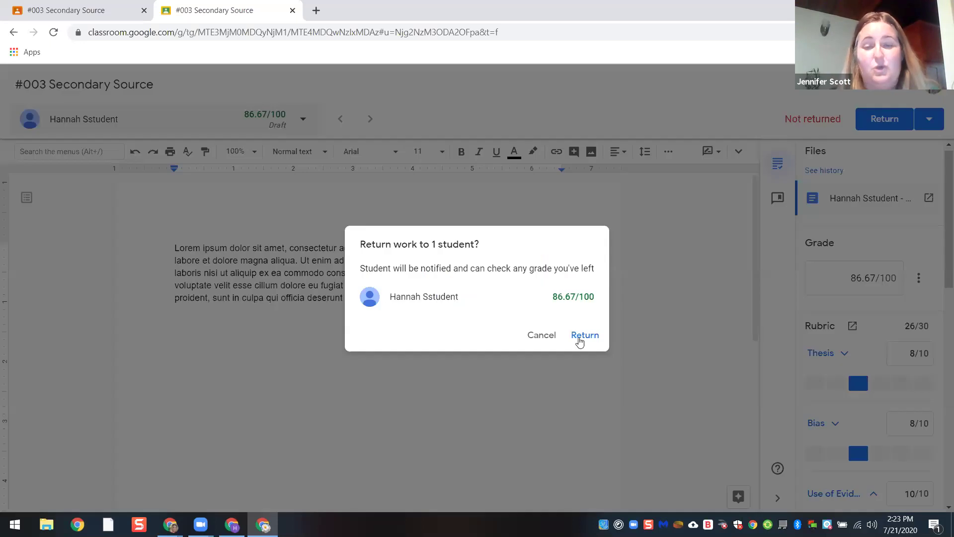
pyautogui.click(579, 340)
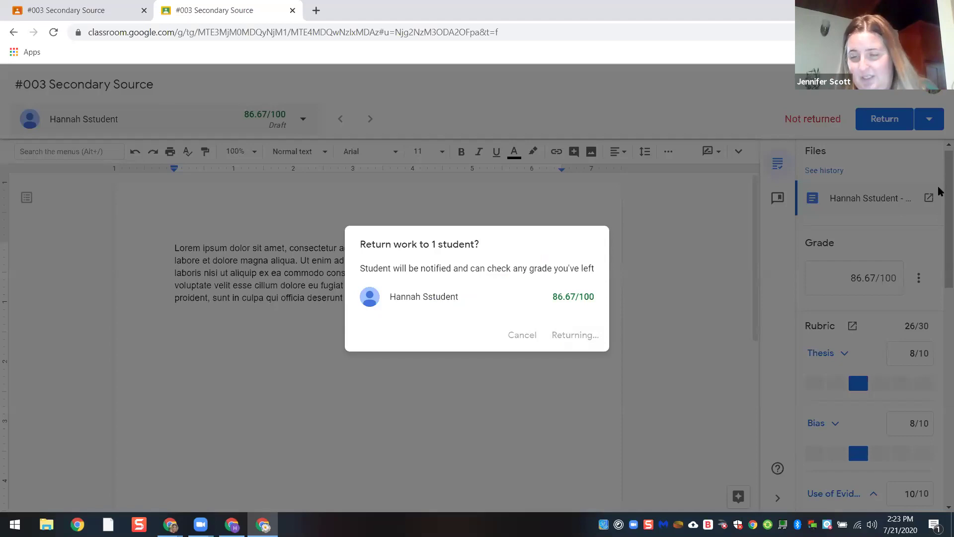
# Post the private comment "Excellent job! I appreciate how used . . . ." on the student's work, prefixed with the teacher's initials
pyautogui.scroll(-10, 943, 410)
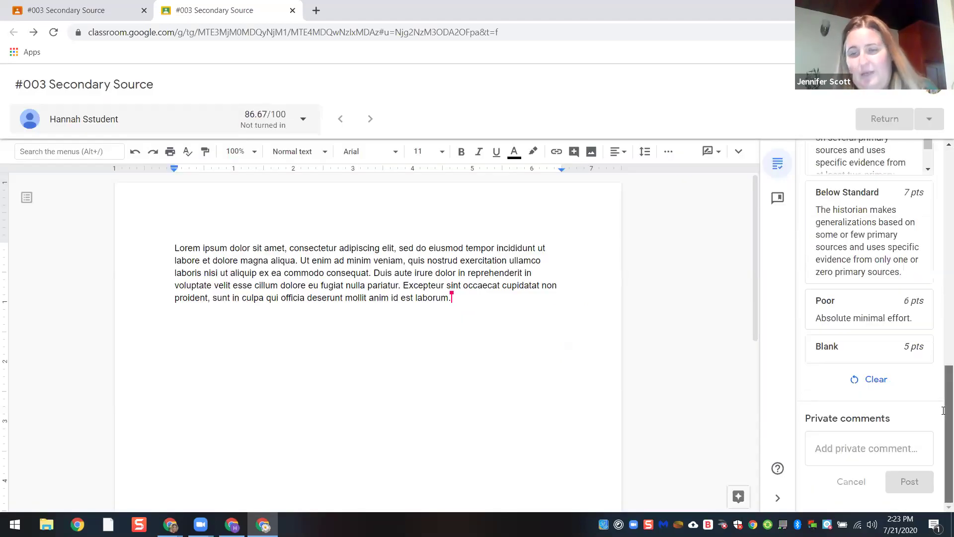
pyautogui.click(842, 445)
pyautogui.write('JS')
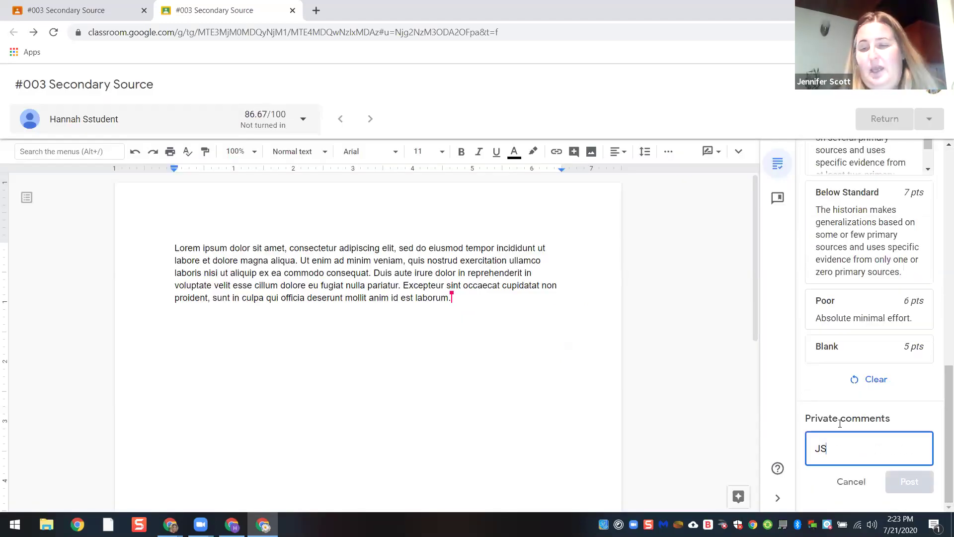
pyautogui.write(': Excellent job')
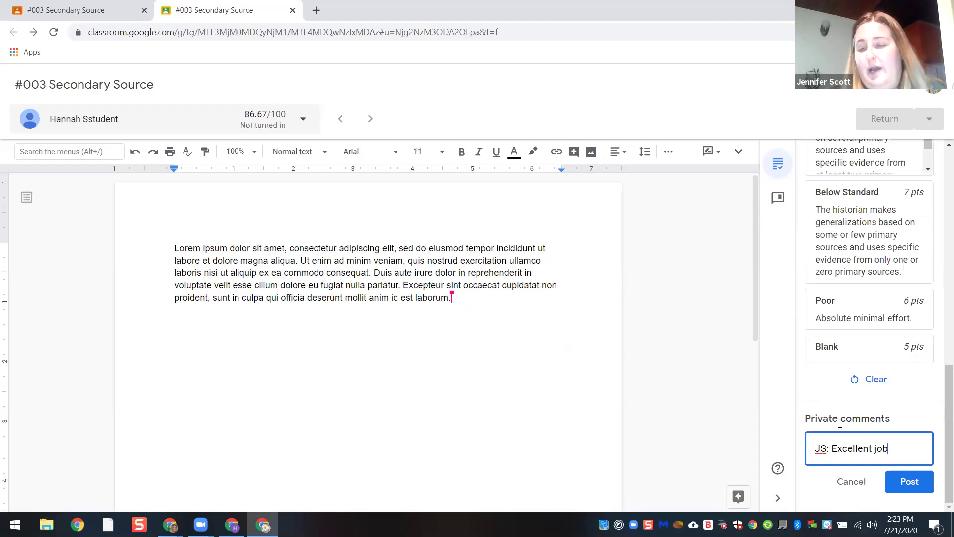
pyautogui.write('! I appreciate how ')
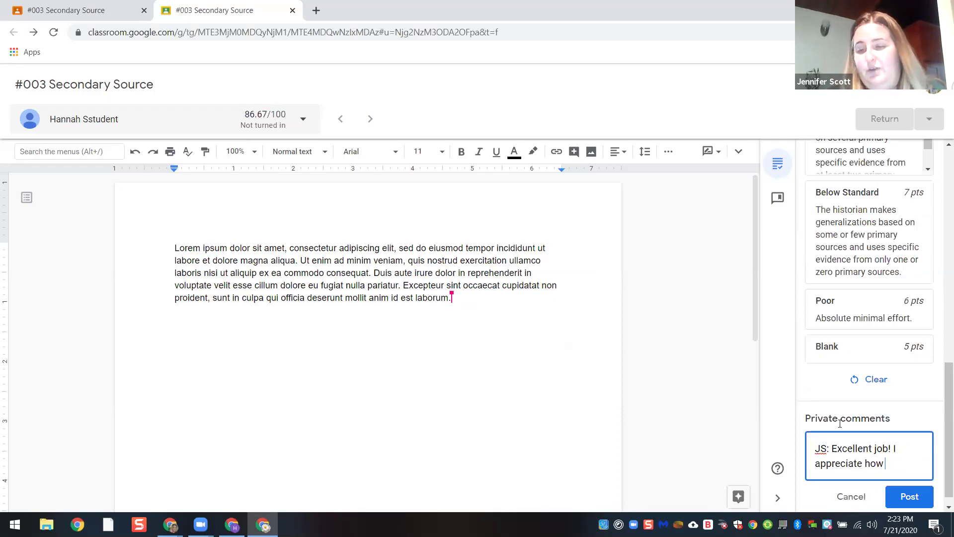
pyautogui.write('used . . .')
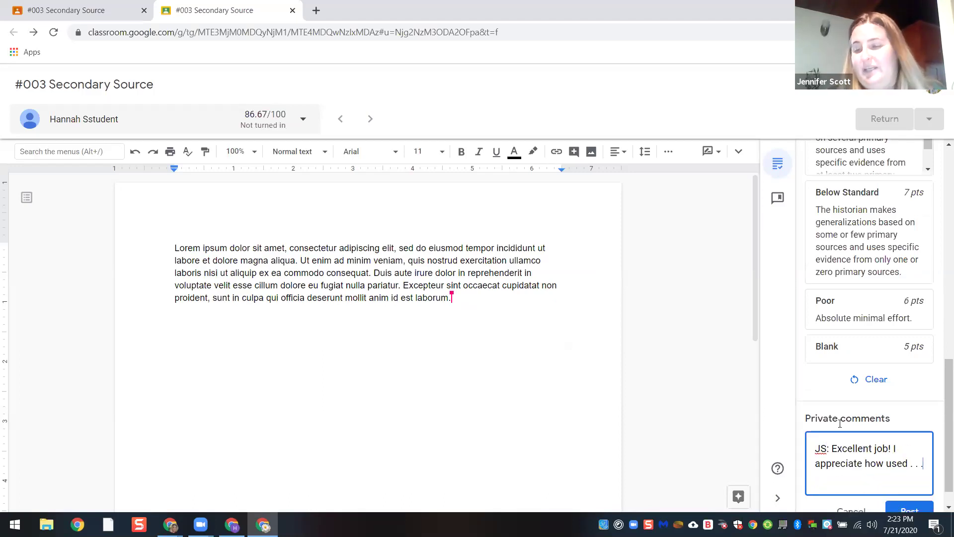
pyautogui.write(' .')
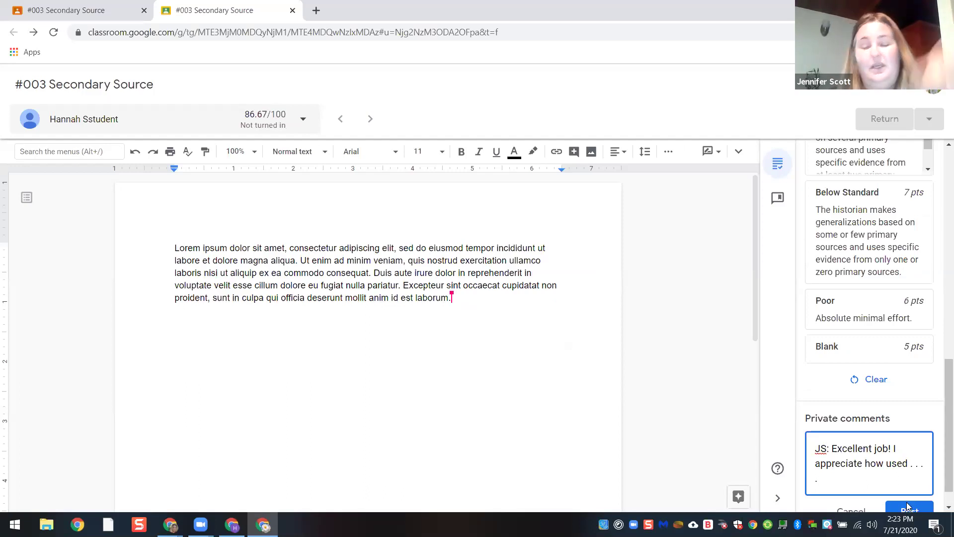
pyautogui.click(908, 506)
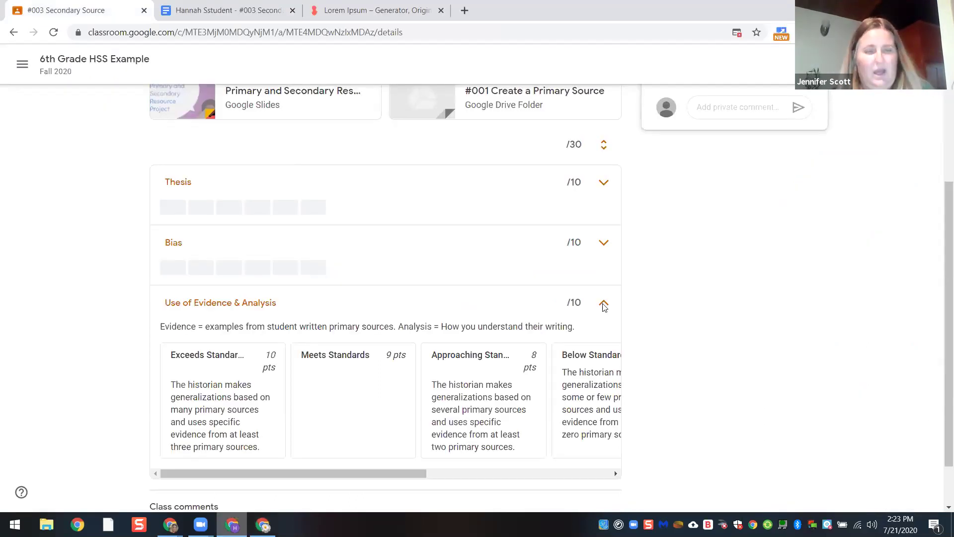
# Reload the assignment in the student's view and review the returned rubric ratings for Bias, Thesis and Use of Evidence & Analysis
pyautogui.click(53, 33)
pyautogui.click(54, 33)
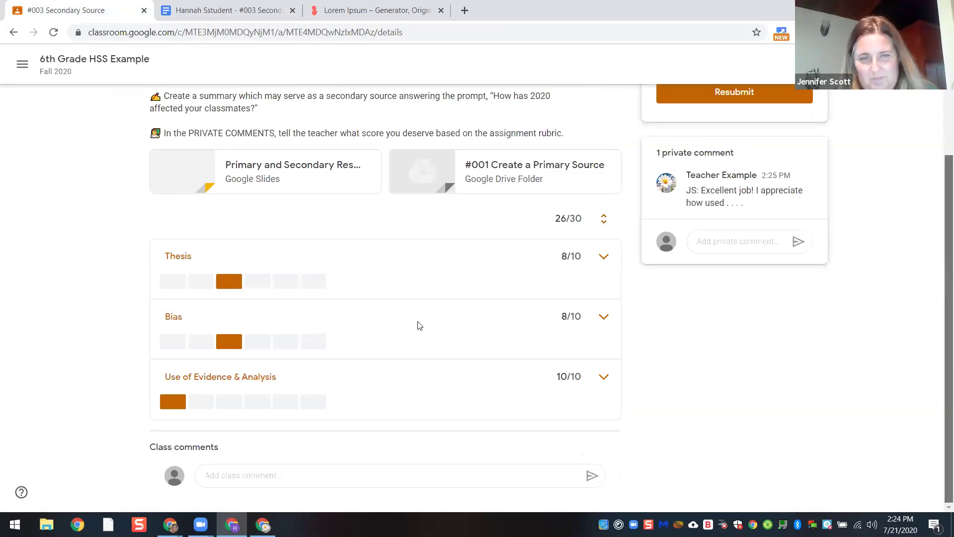
pyautogui.click(605, 318)
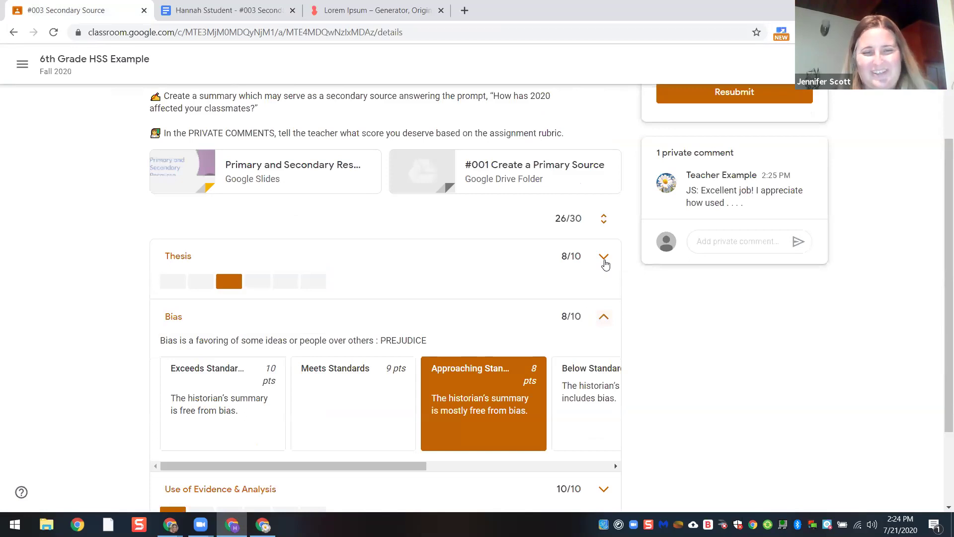
pyautogui.click(605, 258)
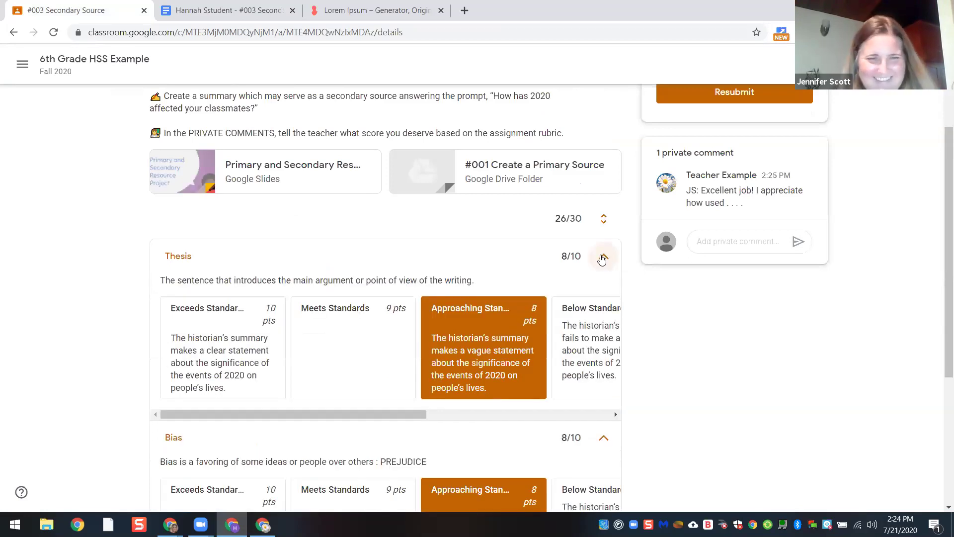
pyautogui.click(609, 318)
pyautogui.click(598, 386)
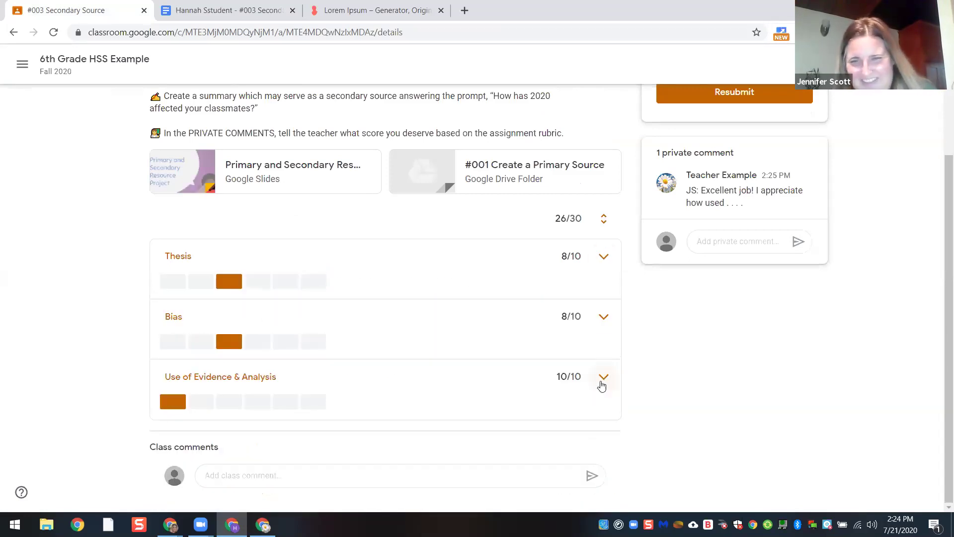
pyautogui.click(598, 386)
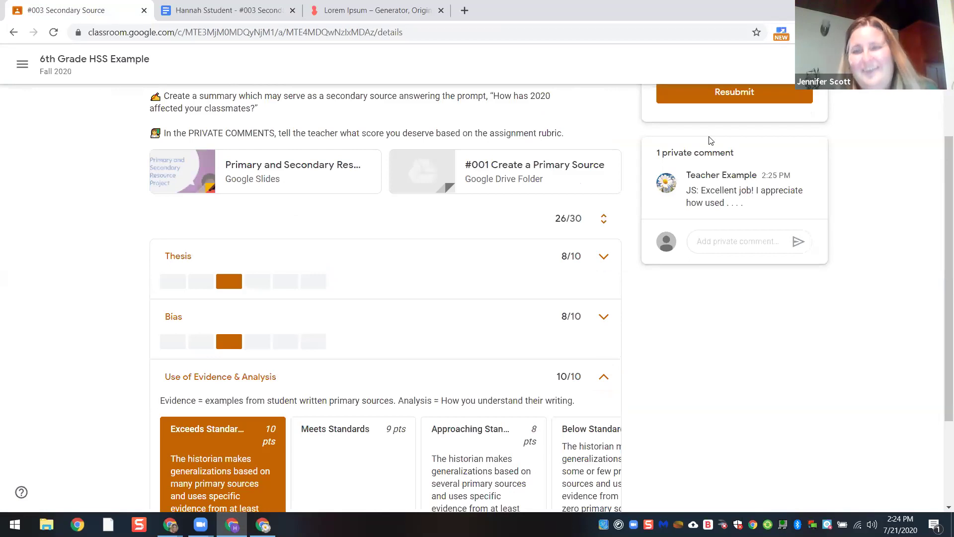
# Post the private comment "I have read your comments and I changed _____. Can review it again?" as the student
pyautogui.click(724, 253)
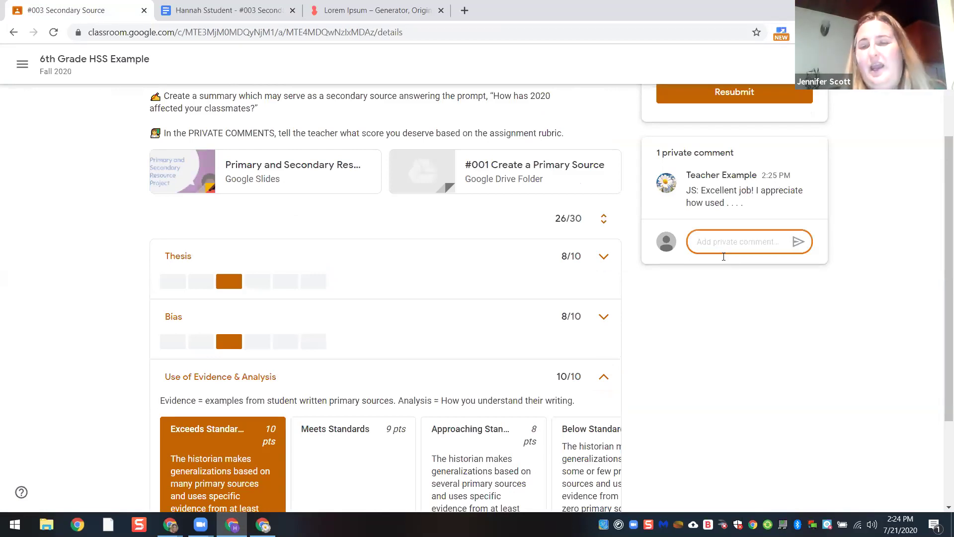
pyautogui.write('I have read')
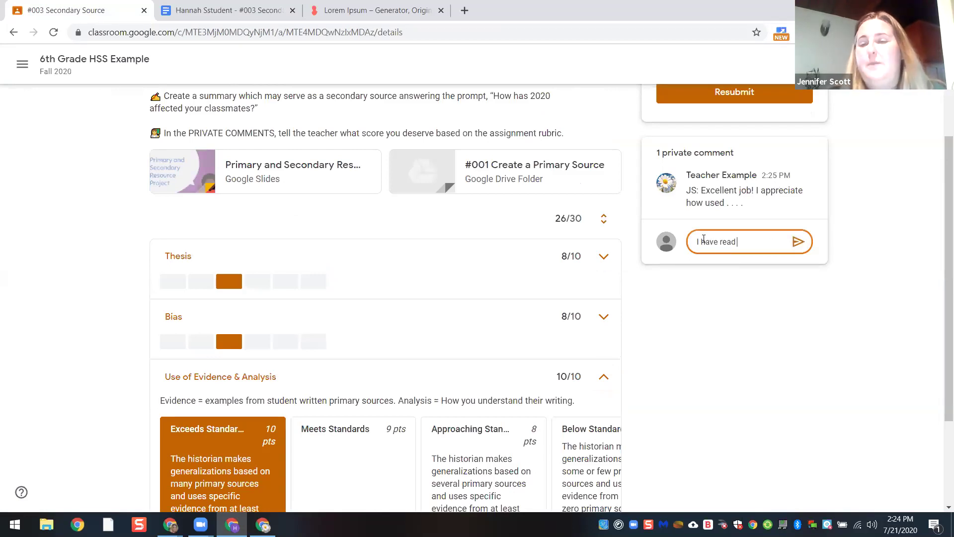
pyautogui.write(' your comments a')
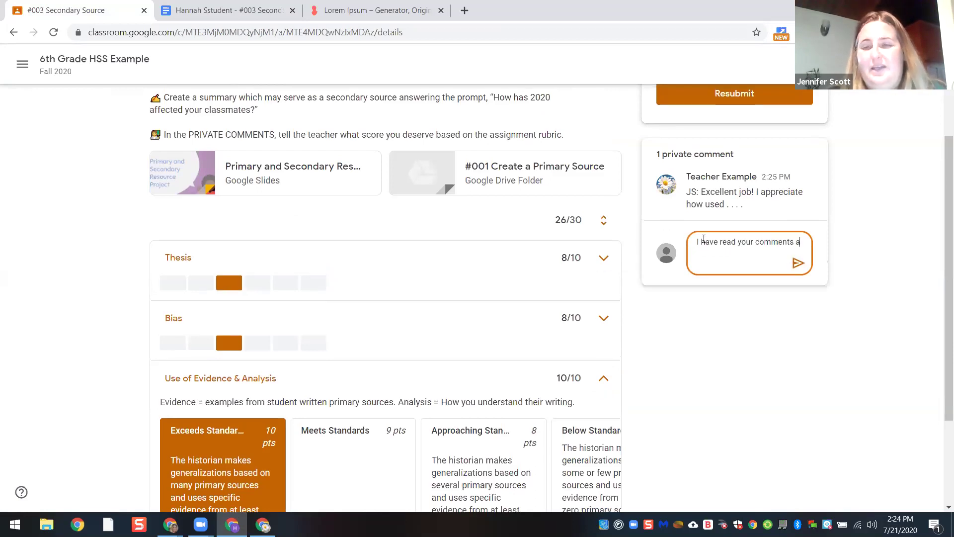
pyautogui.write('nd I changed _')
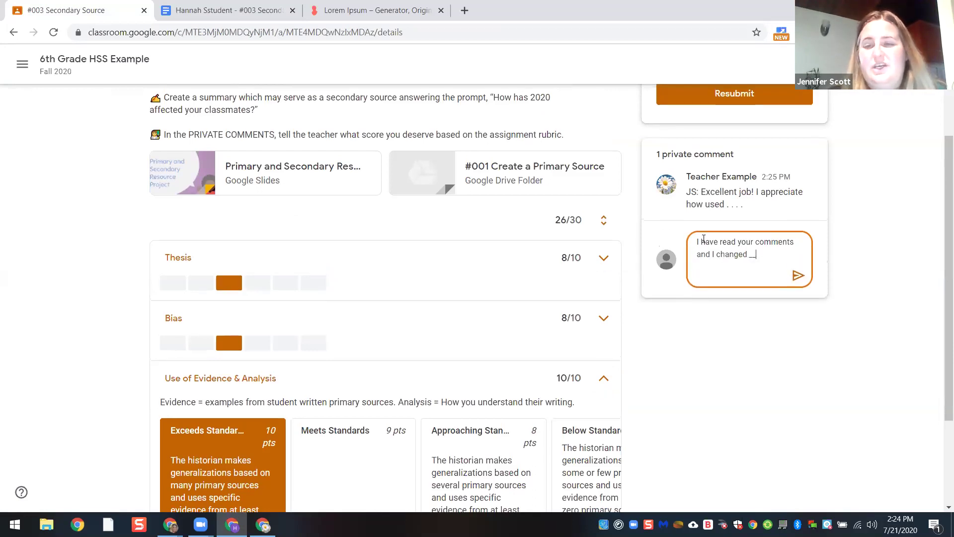
pyautogui.write('____. CAn')
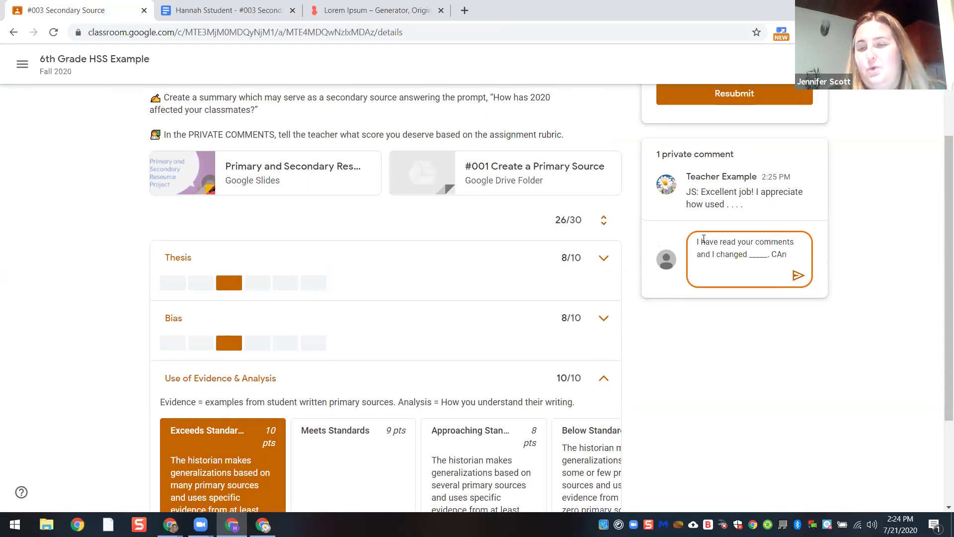
pyautogui.press('BackSpace')
pyautogui.press('BackSpace')
pyautogui.write('an revi')
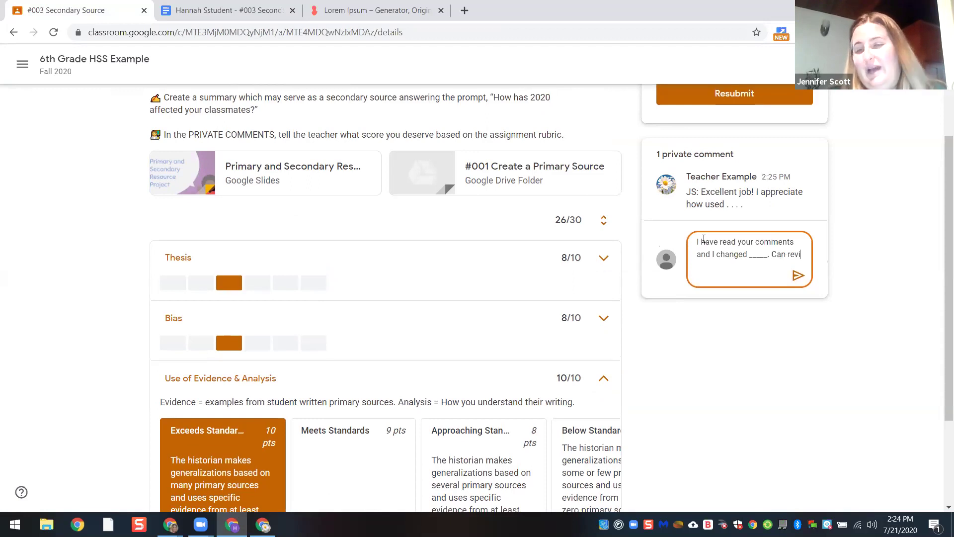
pyautogui.write('ew it again?')
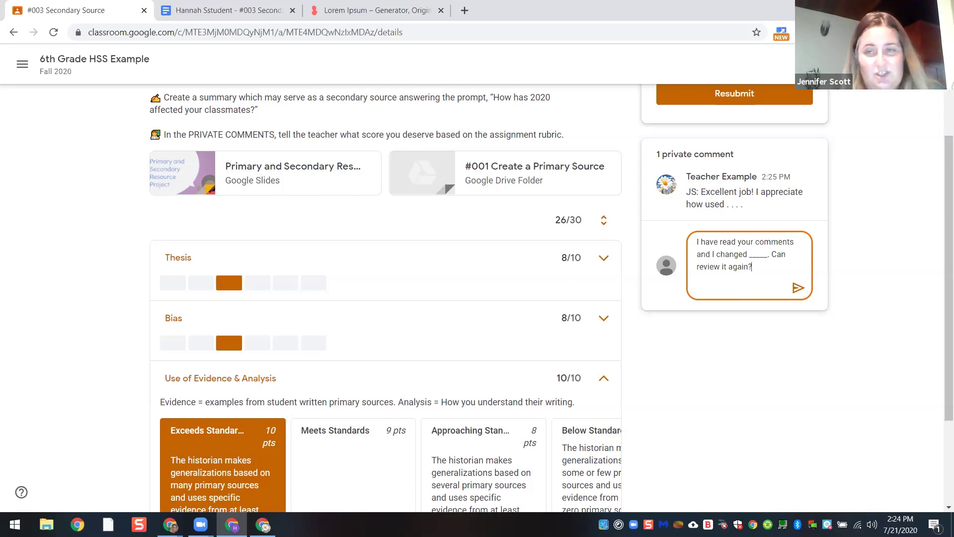
# Switch to the teacher's view and examine the private comments on the student's submission under Student work
pyautogui.hotkey('alt', 'Tab')
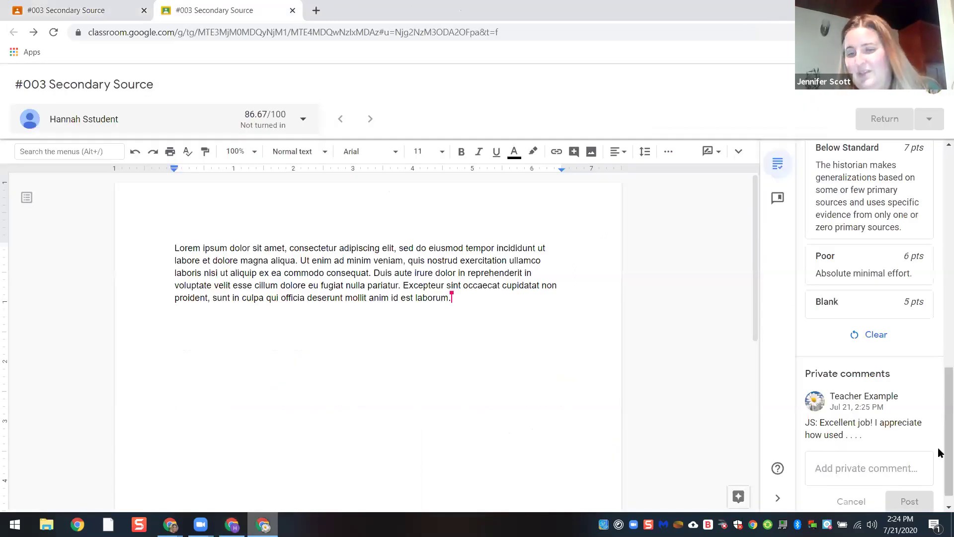
pyautogui.scroll(-1, 941, 452)
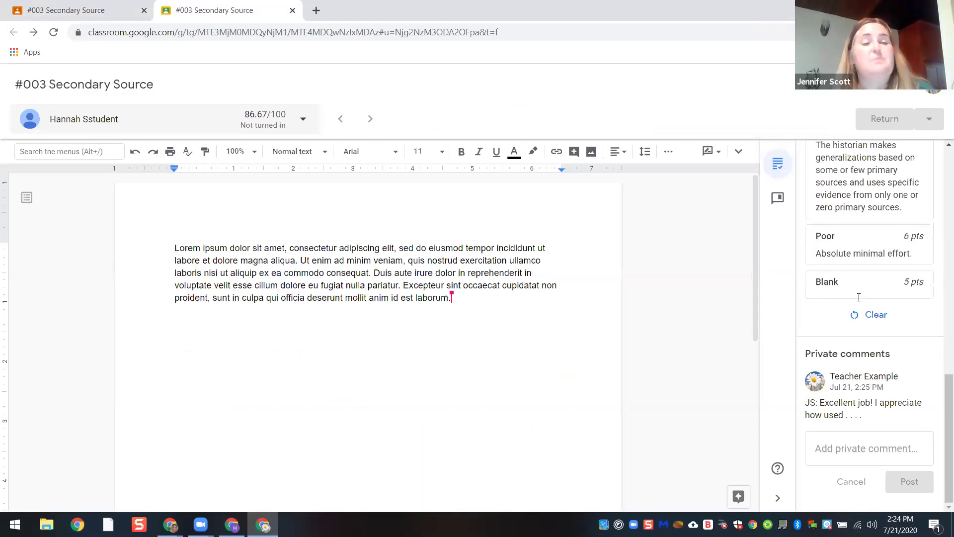
pyautogui.hotkey('ctrl', 'shift', 'Tab')
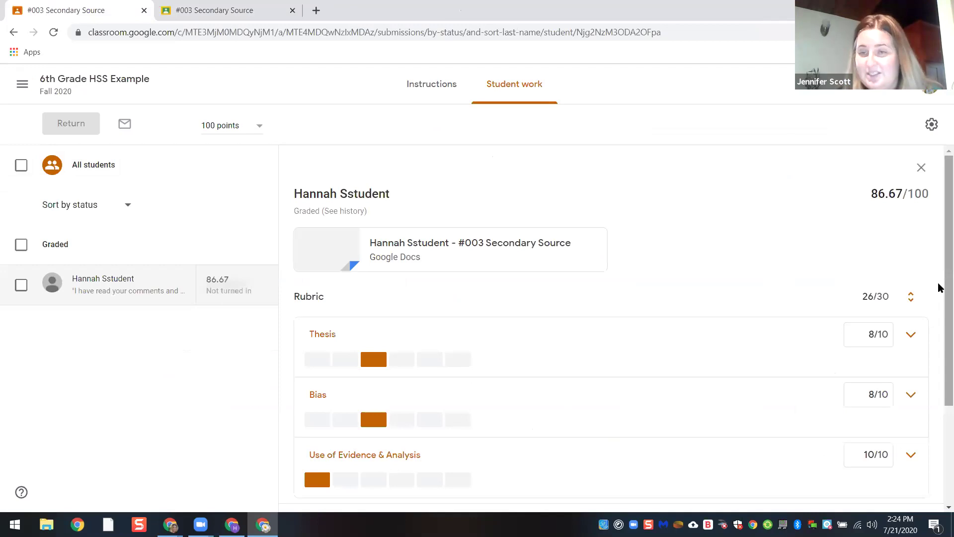
pyautogui.scroll(-3, 940, 413)
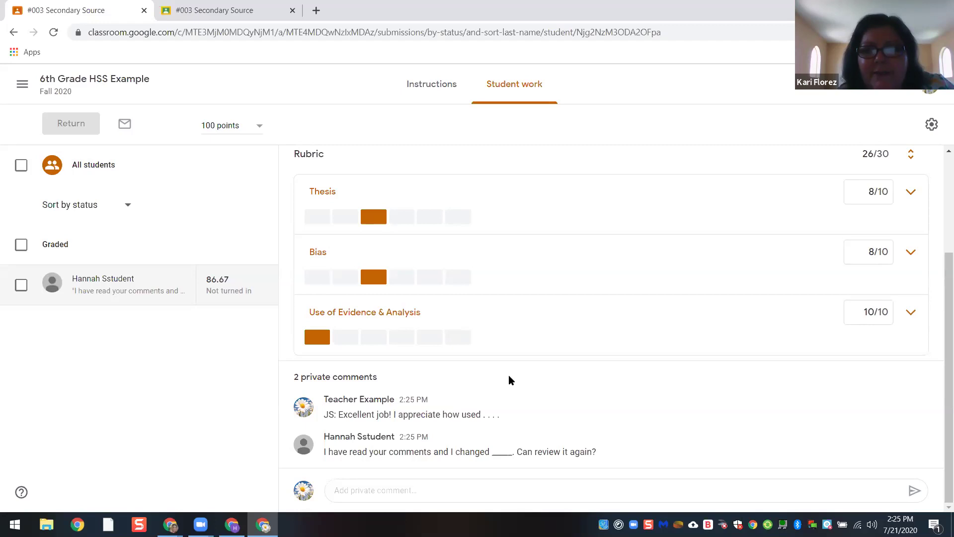
# Try a Thesis rating of 7 points and restore it to 8 points
pyautogui.click(402, 217)
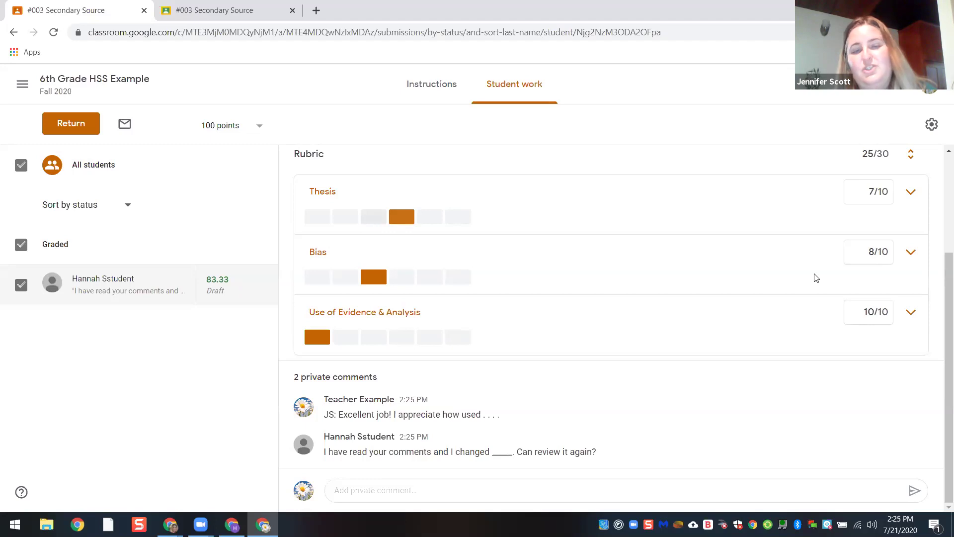
pyautogui.scroll(2, 813, 276)
pyautogui.click(375, 301)
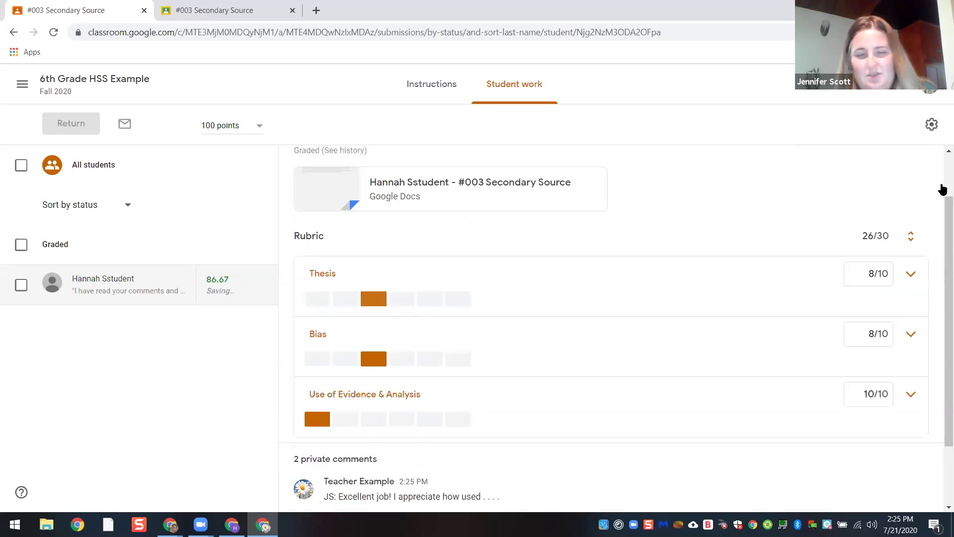
# Post the private reply "Check out your thesis. Do" to the student, prefixed with the teacher's initials
pyautogui.scroll(-2, 291, 490)
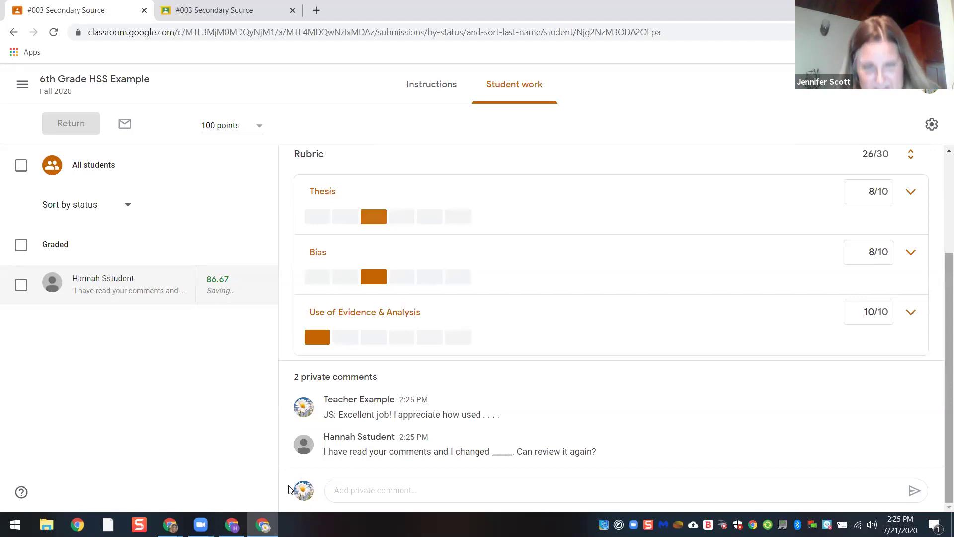
pyautogui.click(341, 491)
pyautogui.write('JS:')
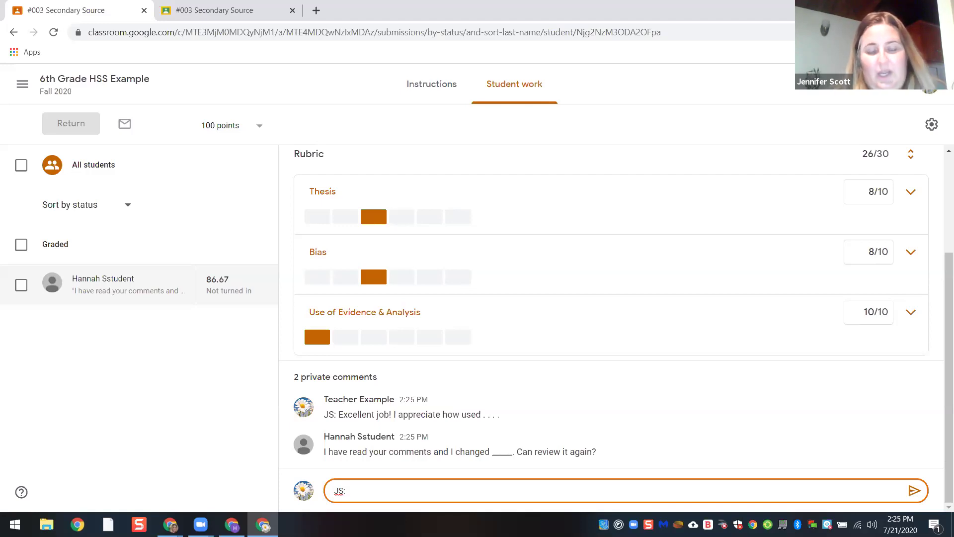
pyautogui.write('C')
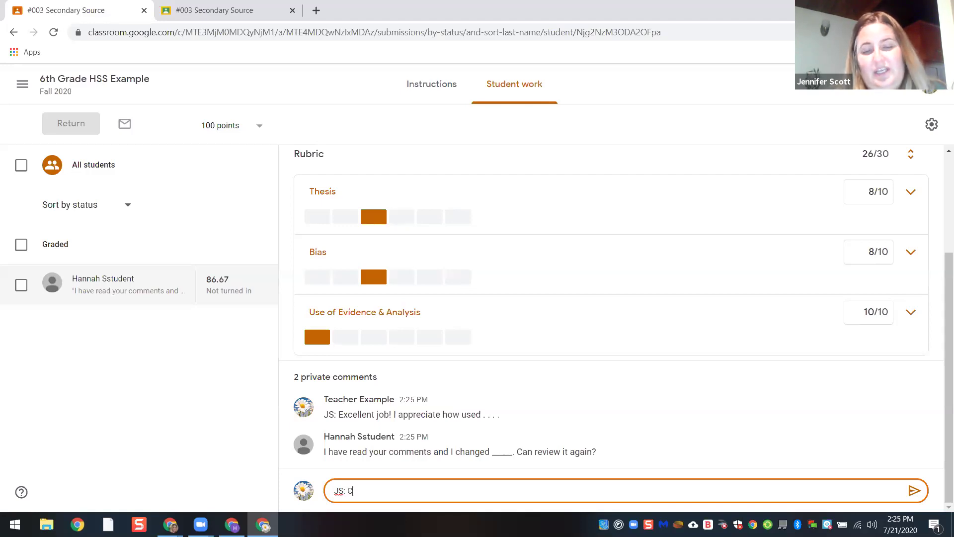
pyautogui.write('heck out the')
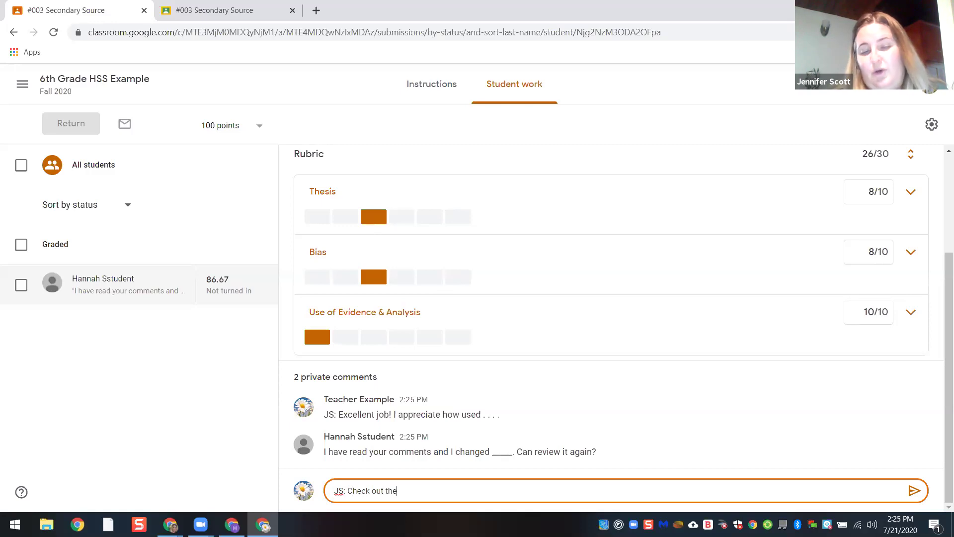
pyautogui.press('BackSpace')
pyautogui.press('BackSpace')
pyautogui.press('BackSpace')
pyautogui.write('your thesis')
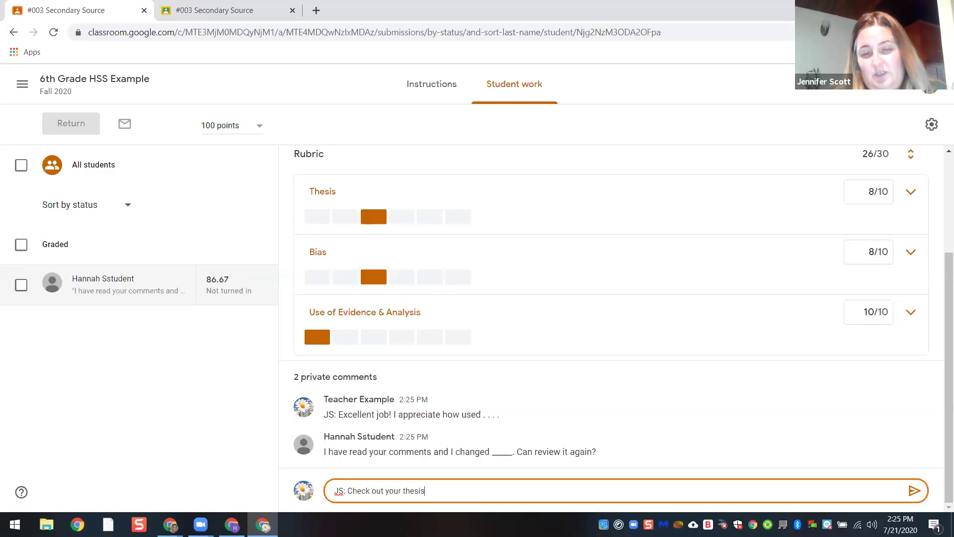
pyautogui.write('. It')
pyautogui.press('BackSpace')
pyautogui.press('BackSpace')
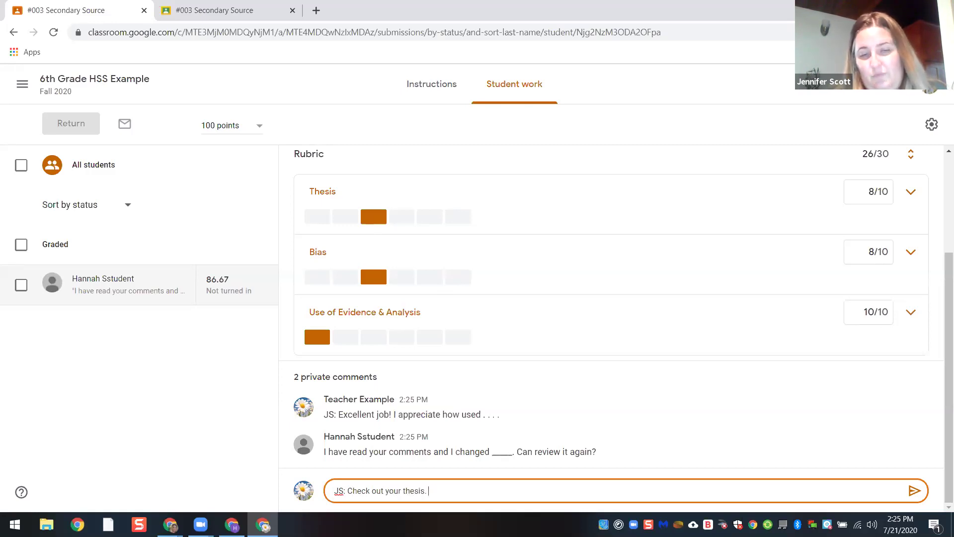
pyautogui.write('How')
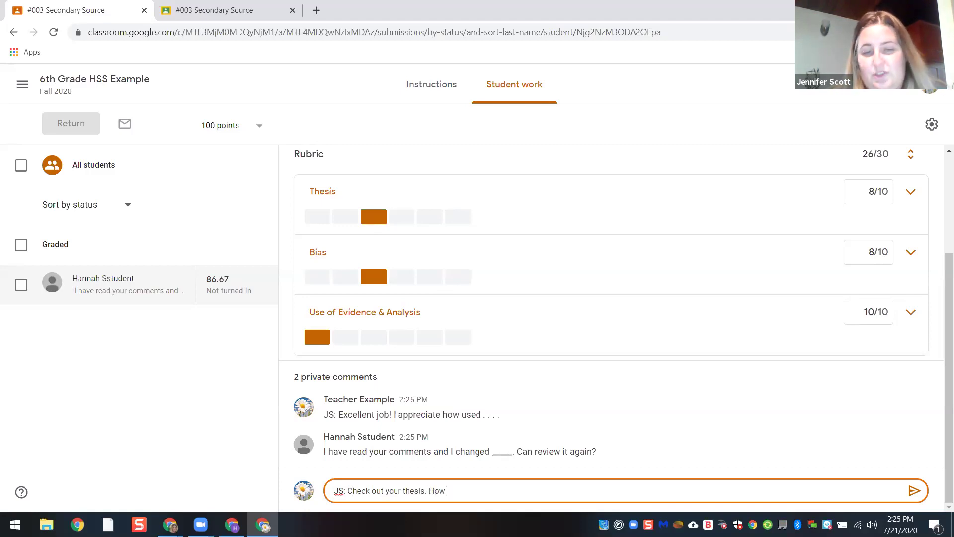
pyautogui.press('BackSpace')
pyautogui.press('BackSpace')
pyautogui.press('BackSpace')
pyautogui.write('Do')
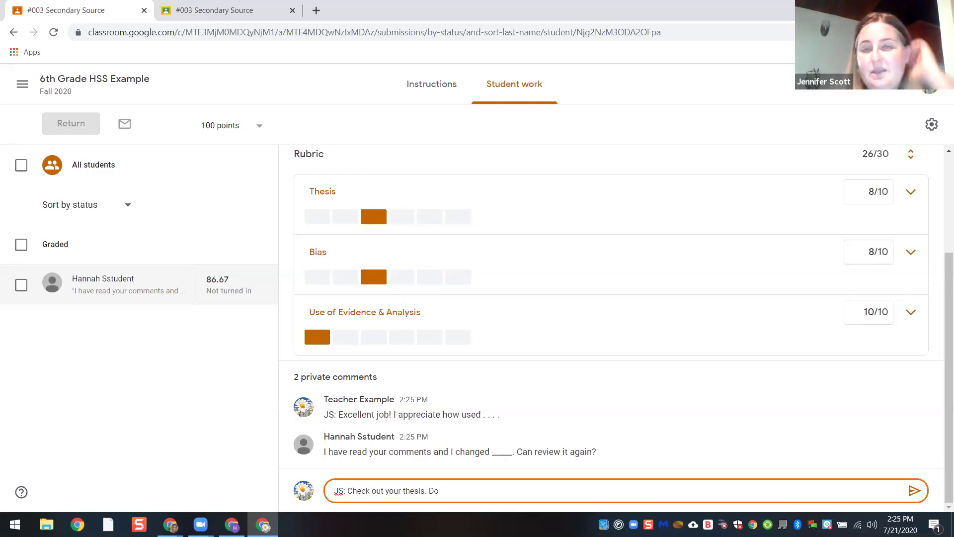
pyautogui.doubleClick(416, 491)
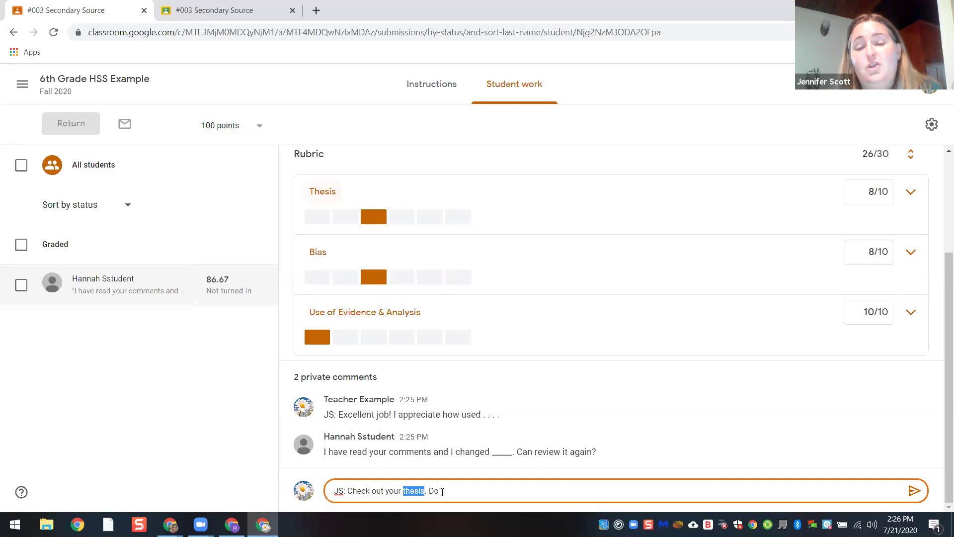
pyautogui.click(915, 491)
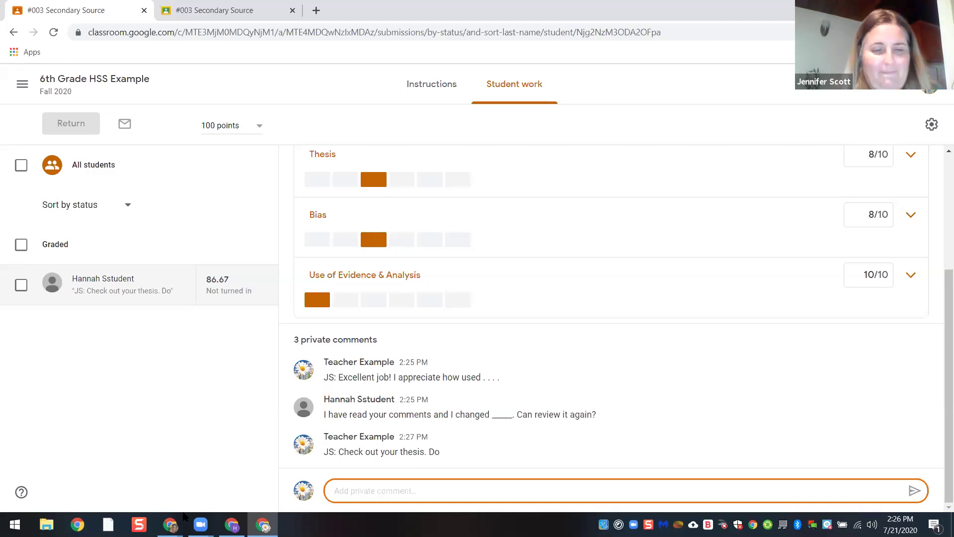
# Switch to the Expanding Virtual Teaching Core Presentation and show the GoGuardian link on the Feedback and Monitoring slide
pyautogui.moveTo(170, 525)
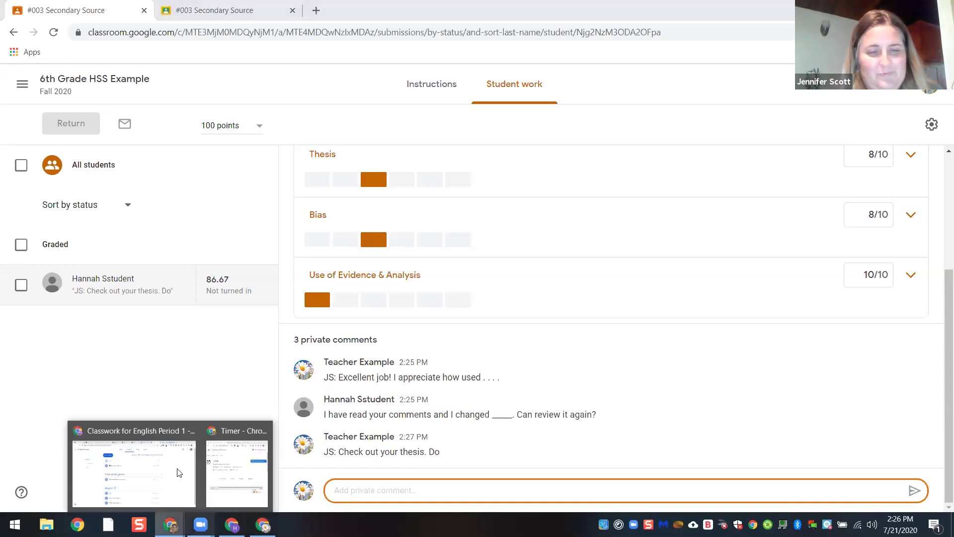
pyautogui.click(178, 471)
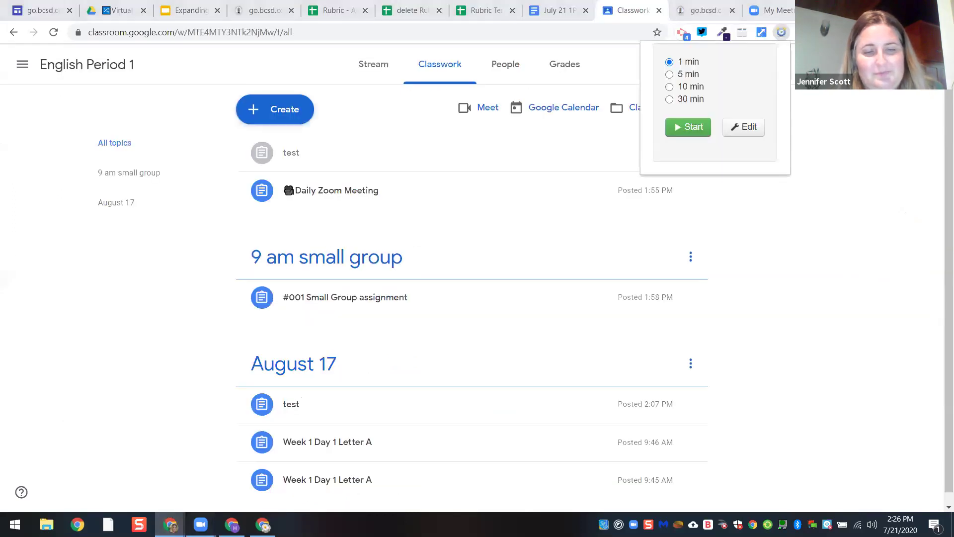
pyautogui.moveTo(201, 524)
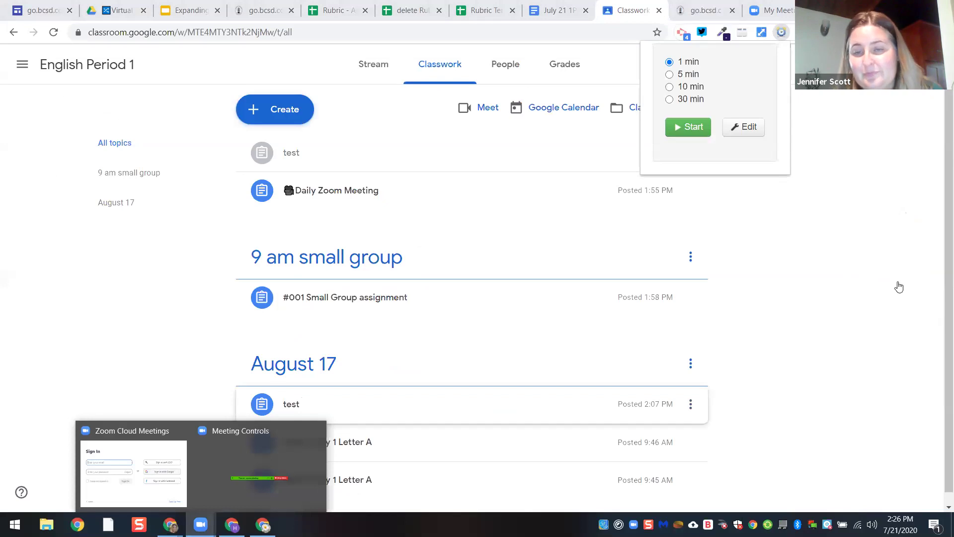
pyautogui.click(901, 286)
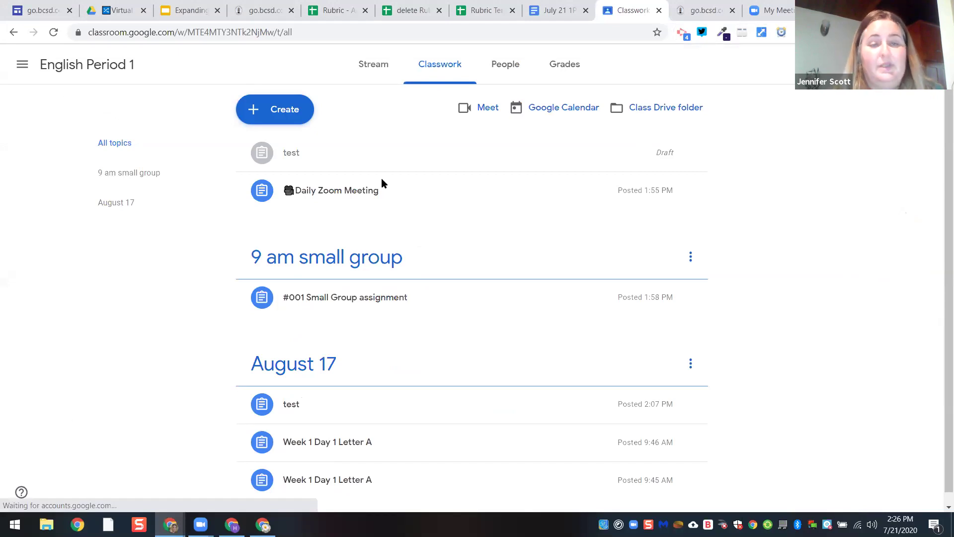
pyautogui.hotkey('ctrl', '3')
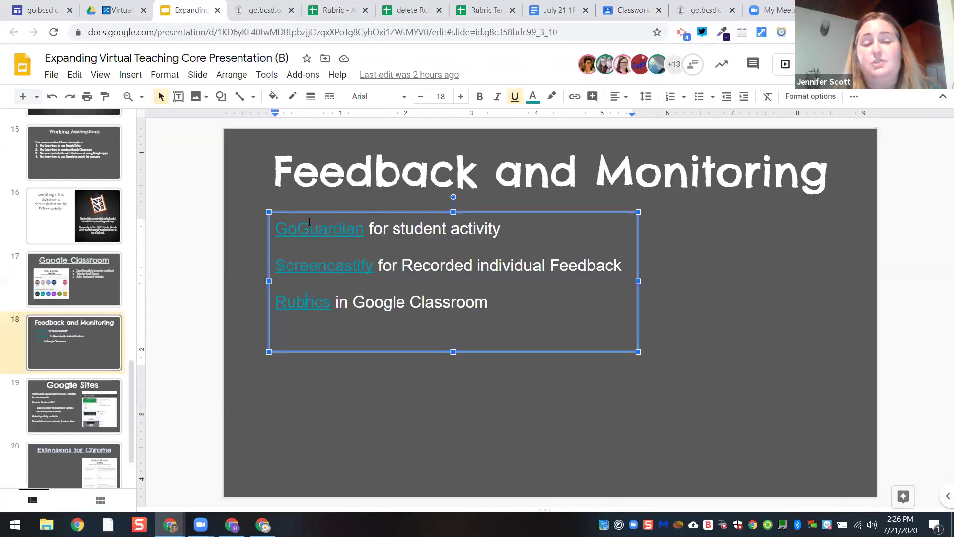
pyautogui.click(309, 223)
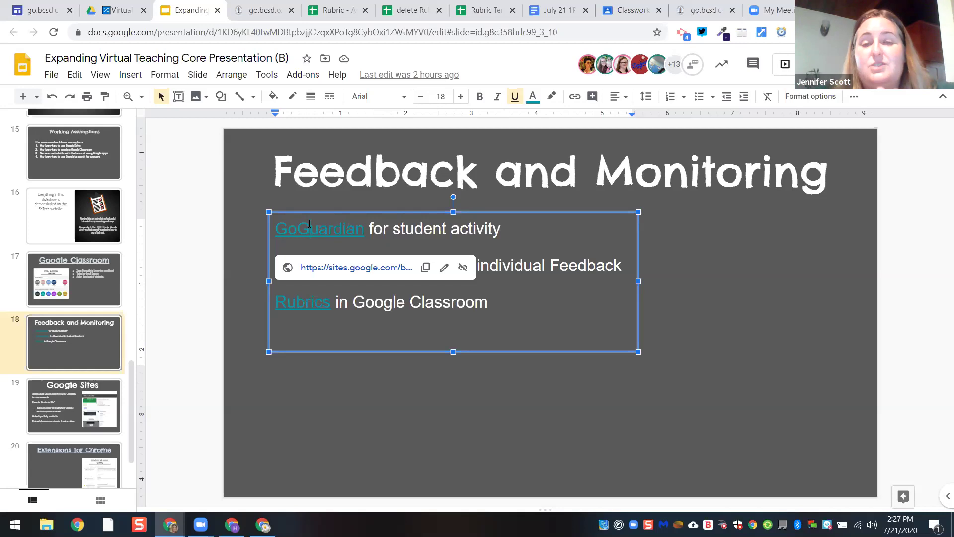
# Examine the go.bcsd.com/9a class website's home page, Calendar page, and the subpages under Forms, Rubrics, Social Contract and Former Students
pyautogui.click(33, 10)
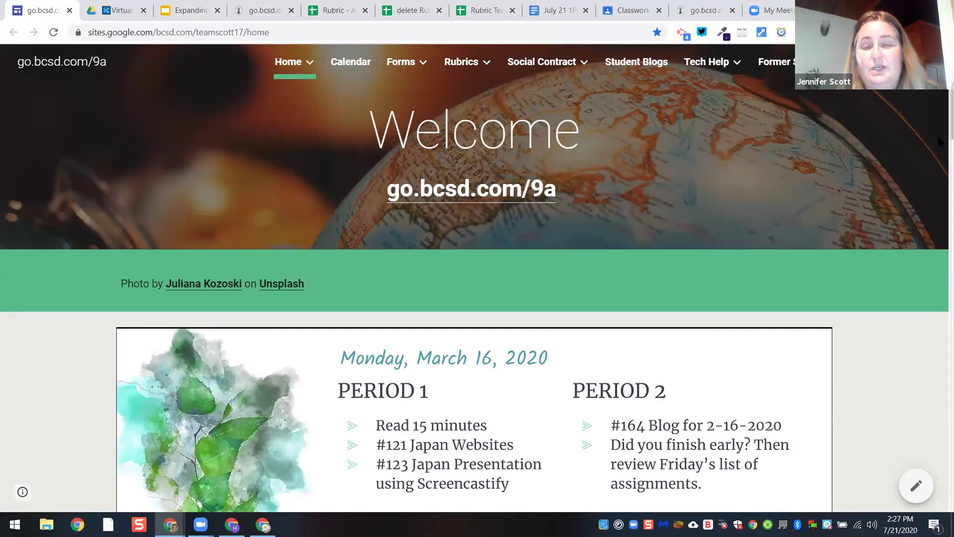
pyautogui.scroll(-5, 940, 142)
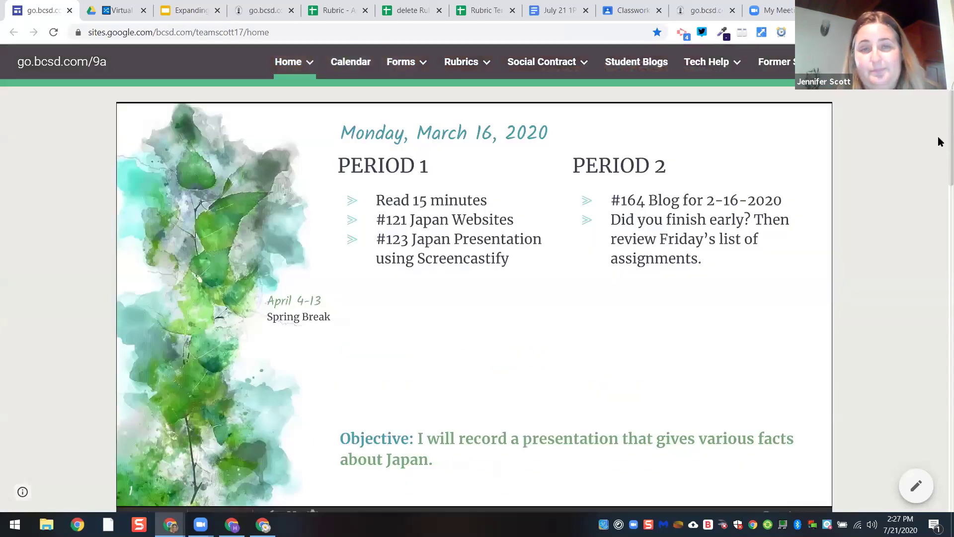
pyautogui.click(350, 70)
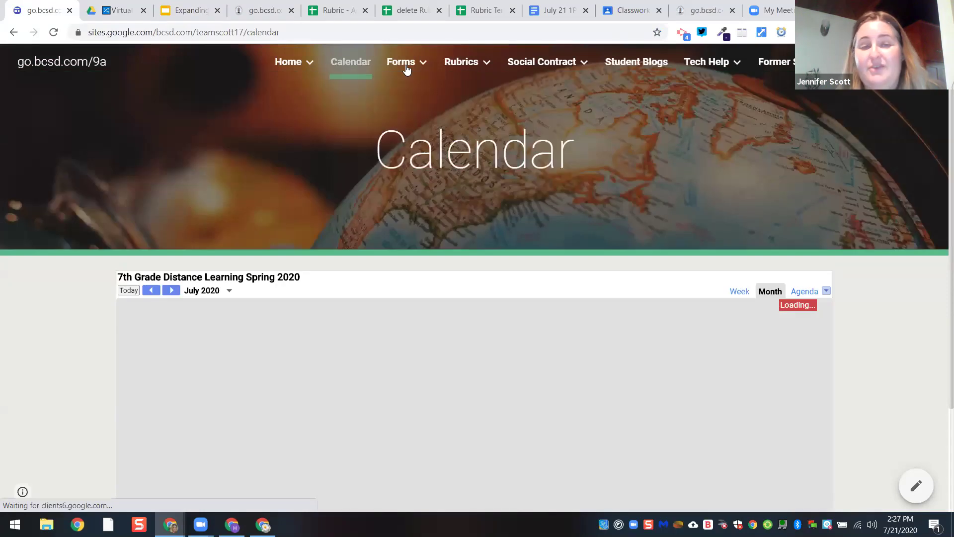
pyautogui.moveTo(410, 71)
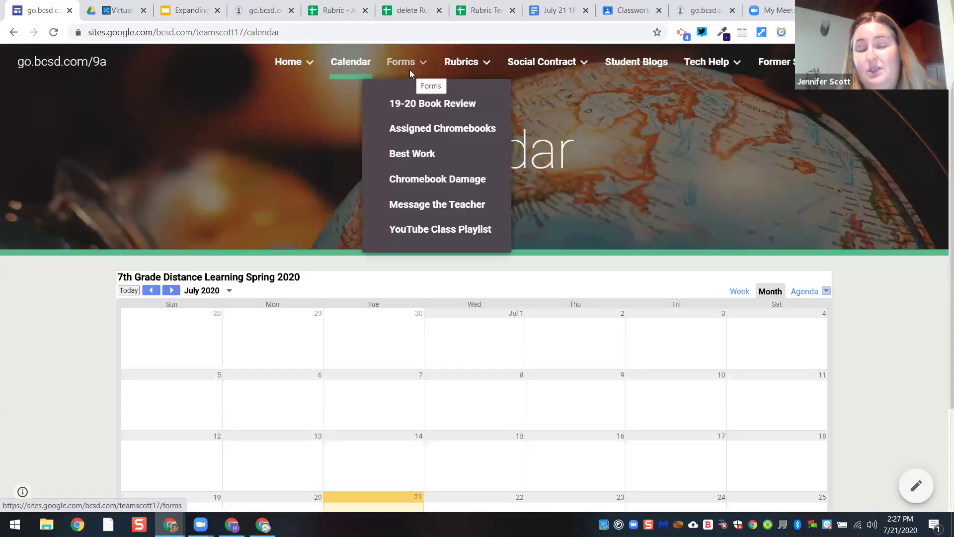
pyautogui.moveTo(441, 71)
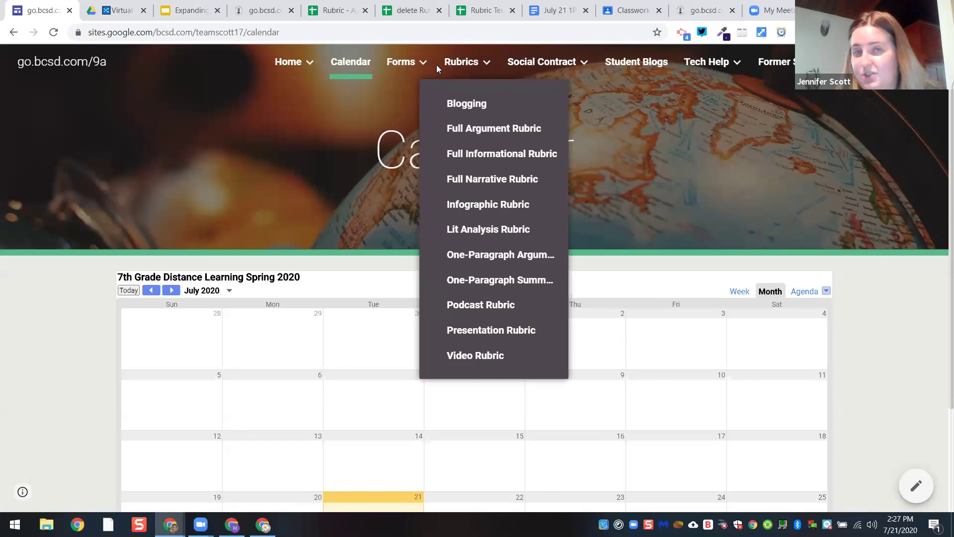
pyautogui.moveTo(534, 65)
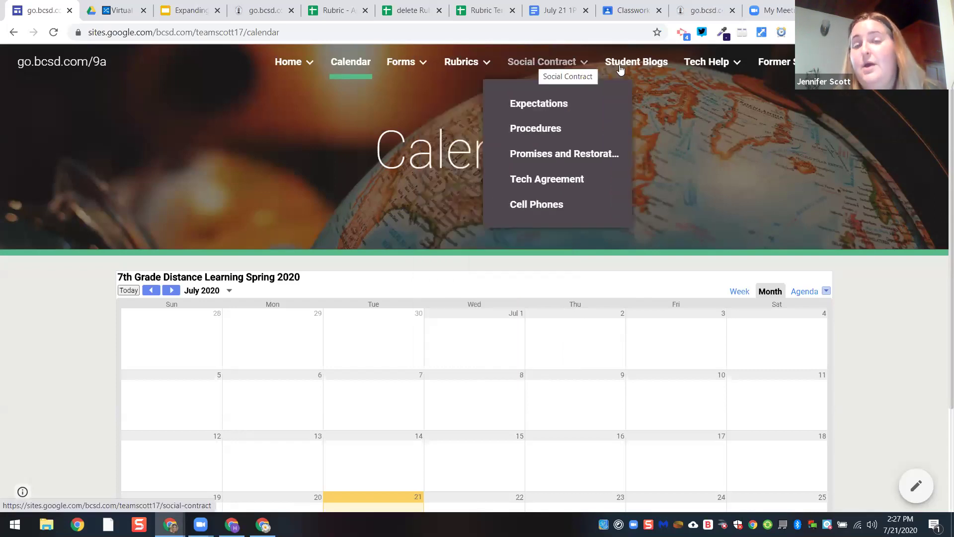
pyautogui.moveTo(770, 63)
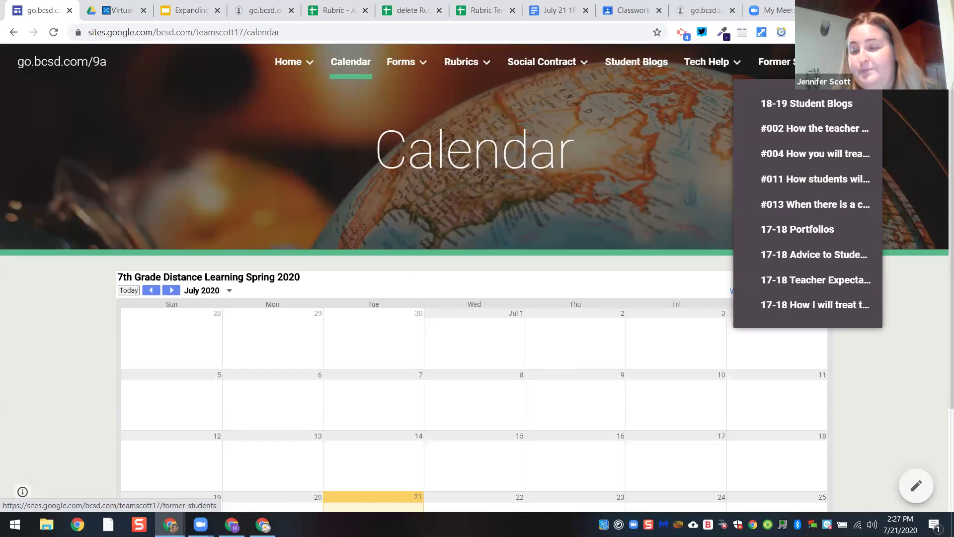
# Open the class website's home page for editing and examine its insert options, page list and themes
pyautogui.click(922, 493)
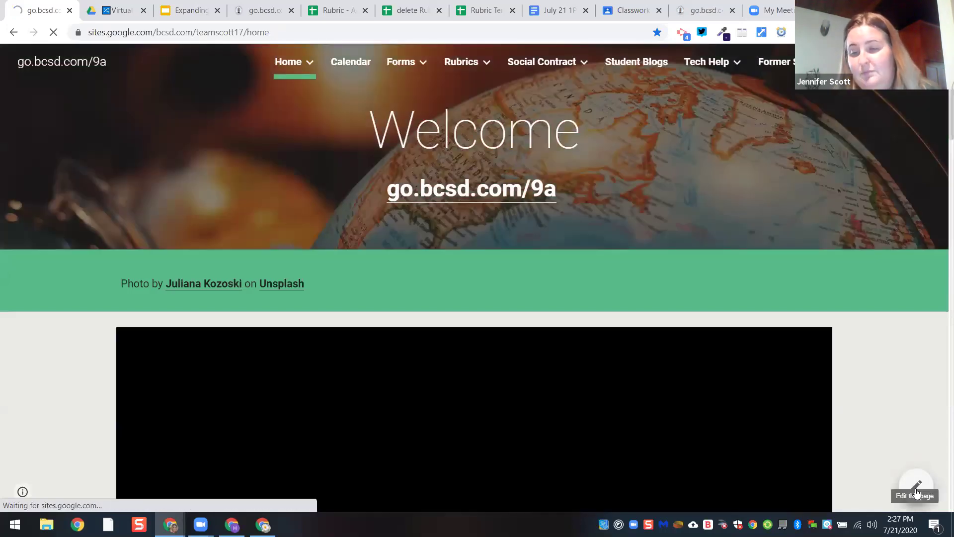
pyautogui.click(917, 491)
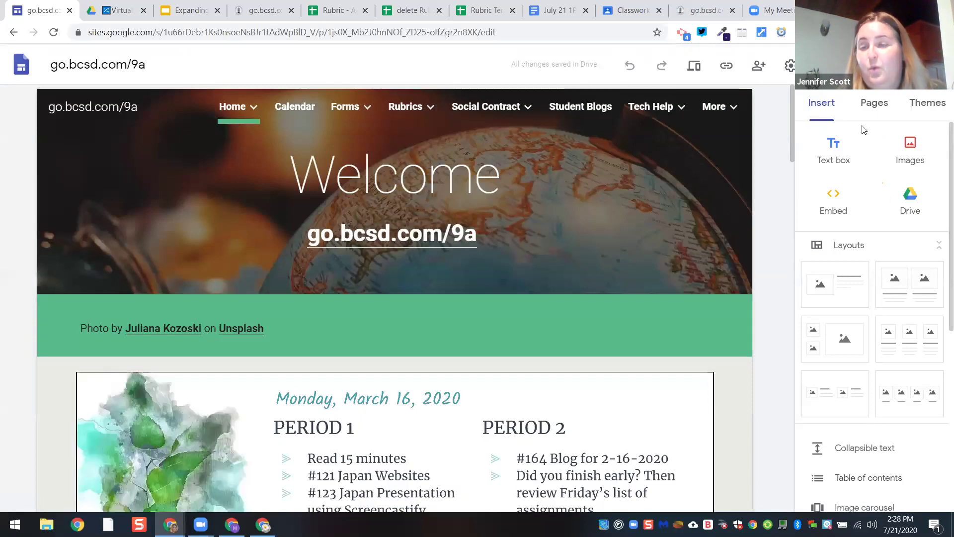
pyautogui.click(873, 104)
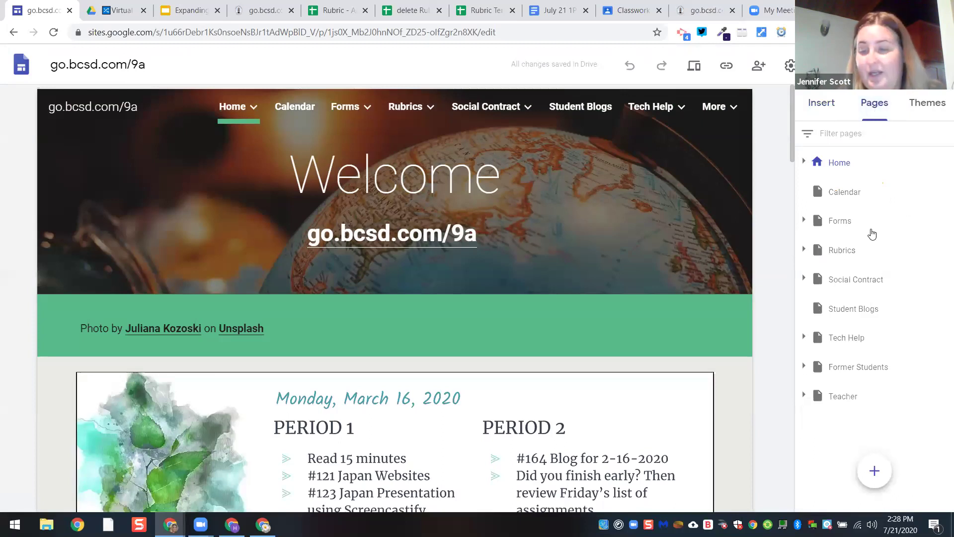
pyautogui.moveTo(878, 474)
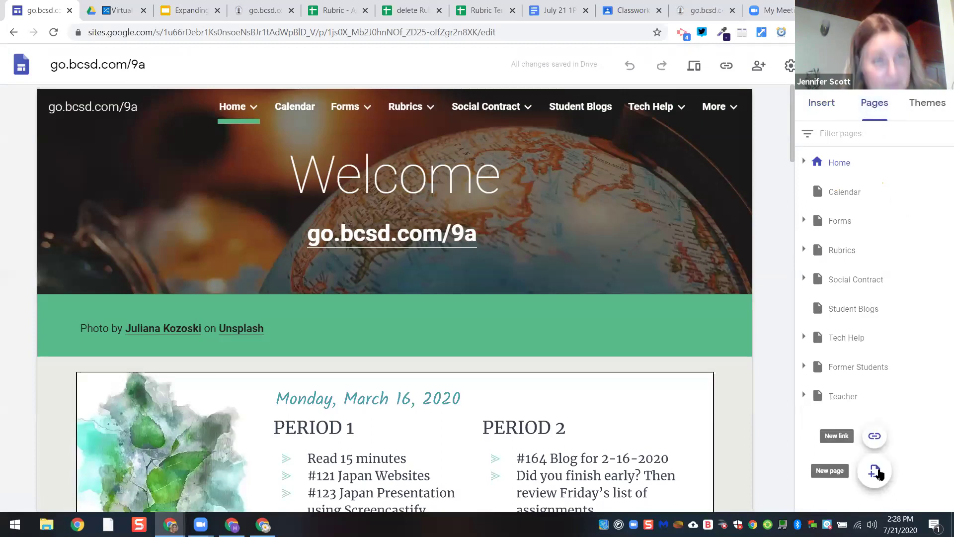
pyautogui.click(929, 105)
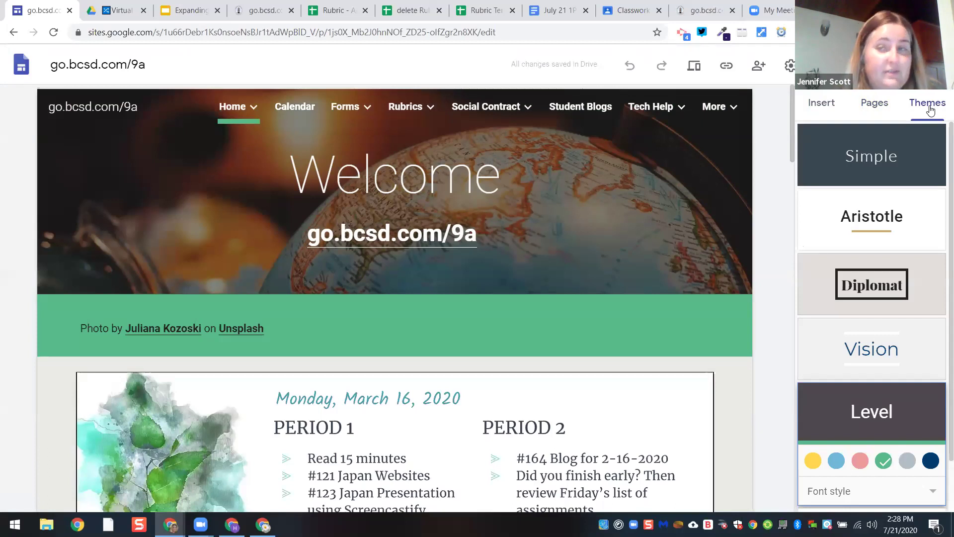
pyautogui.click(823, 103)
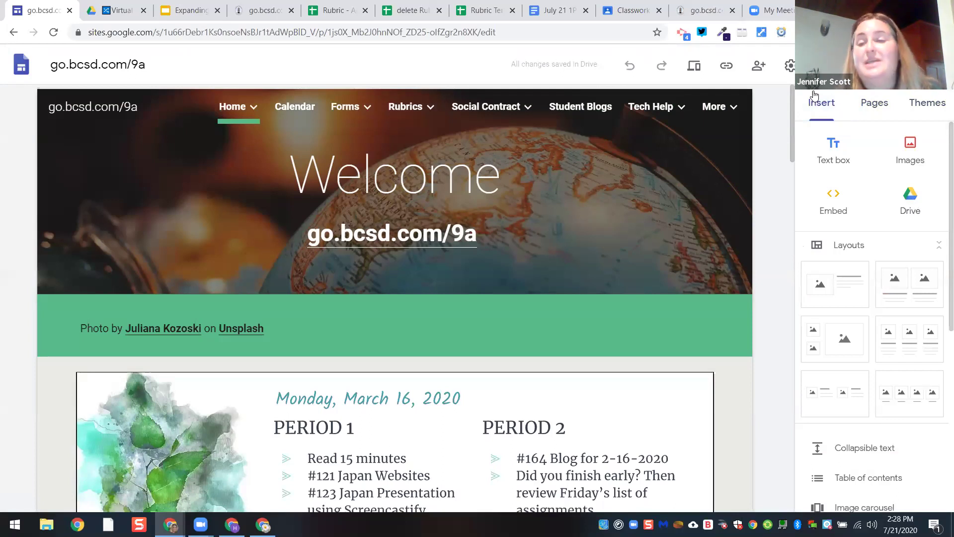
pyautogui.click(875, 101)
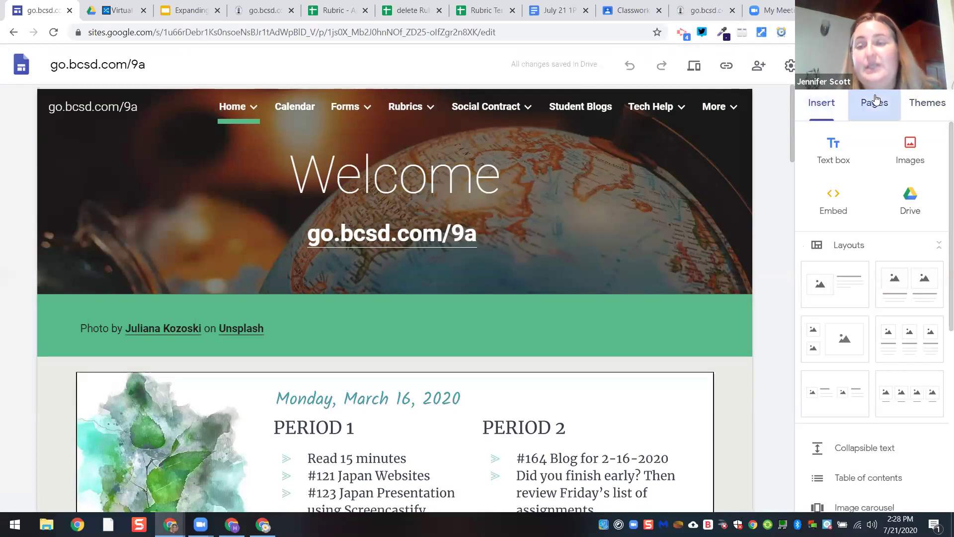
pyautogui.click(927, 102)
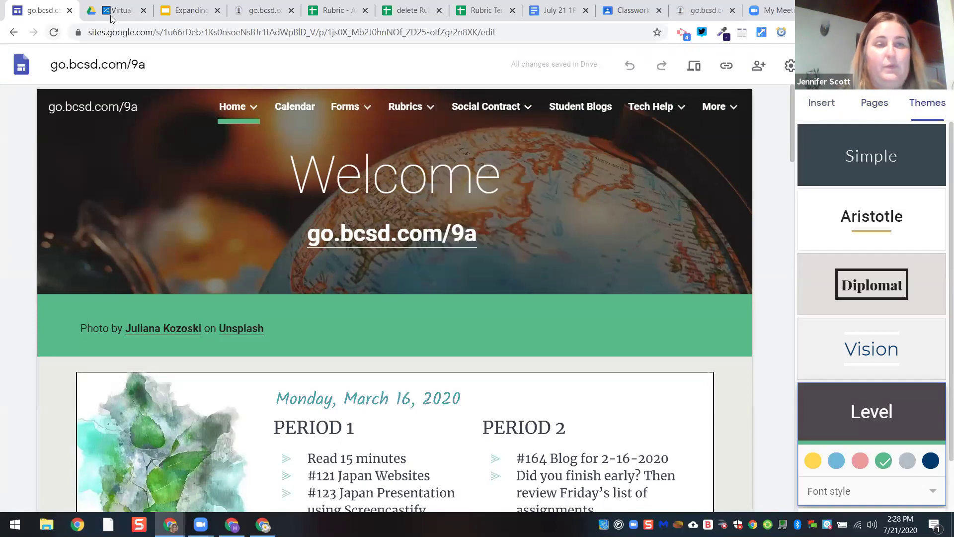
# Return to the Expanding Virtual Teaching Core Presentation and close all browser tabs that come after it
pyautogui.click(189, 11)
pyautogui.rightClick(189, 11)
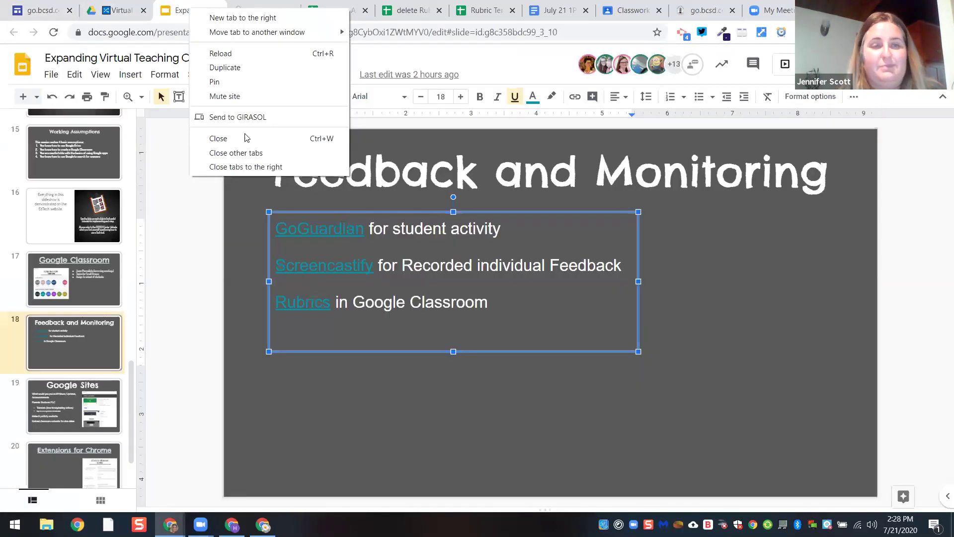
pyautogui.click(255, 164)
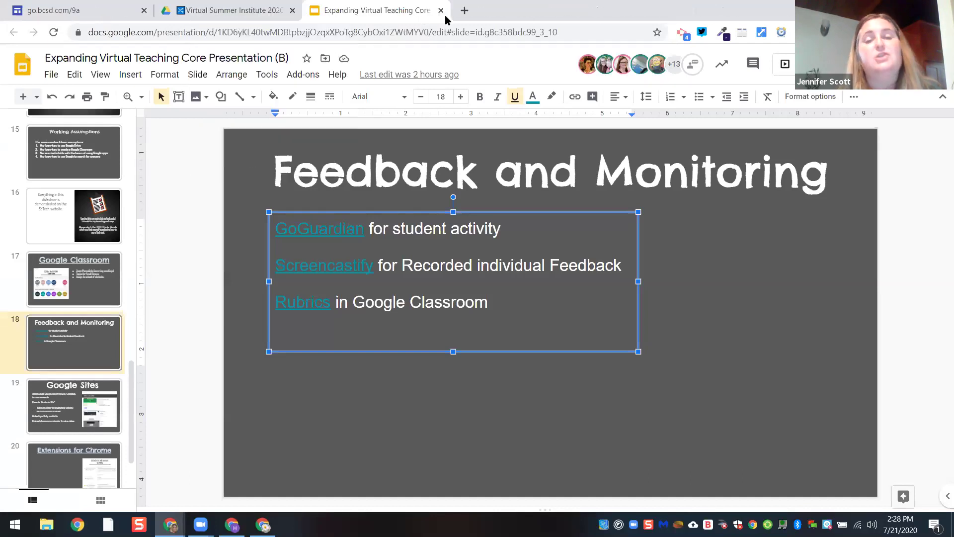
# Create a blank Google Site through sites.new in a new browser tab
pyautogui.click(464, 10)
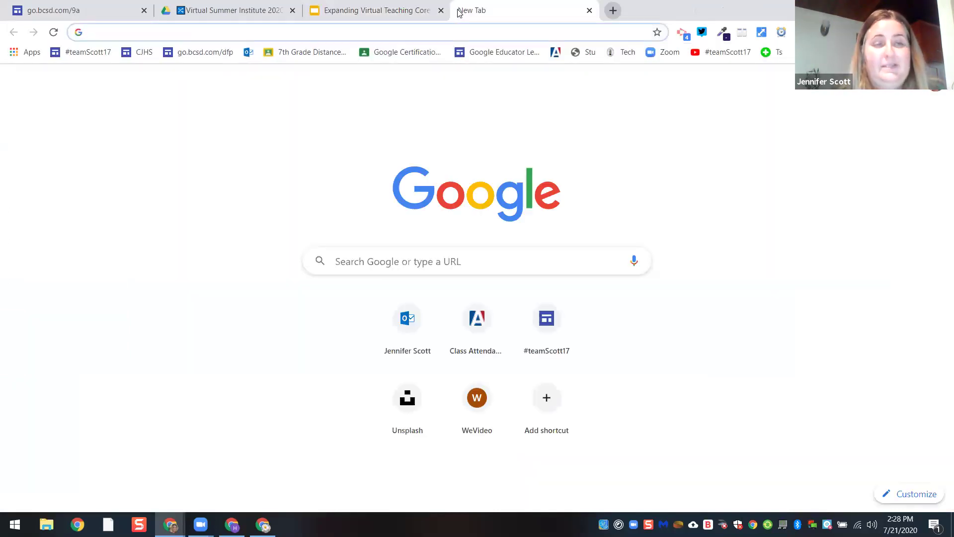
pyautogui.write('sites')
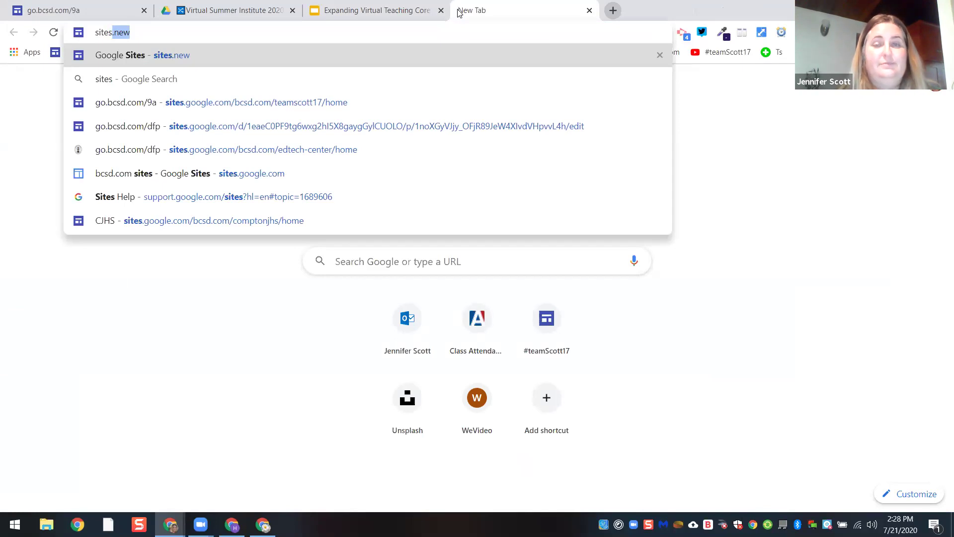
pyautogui.press('Return')
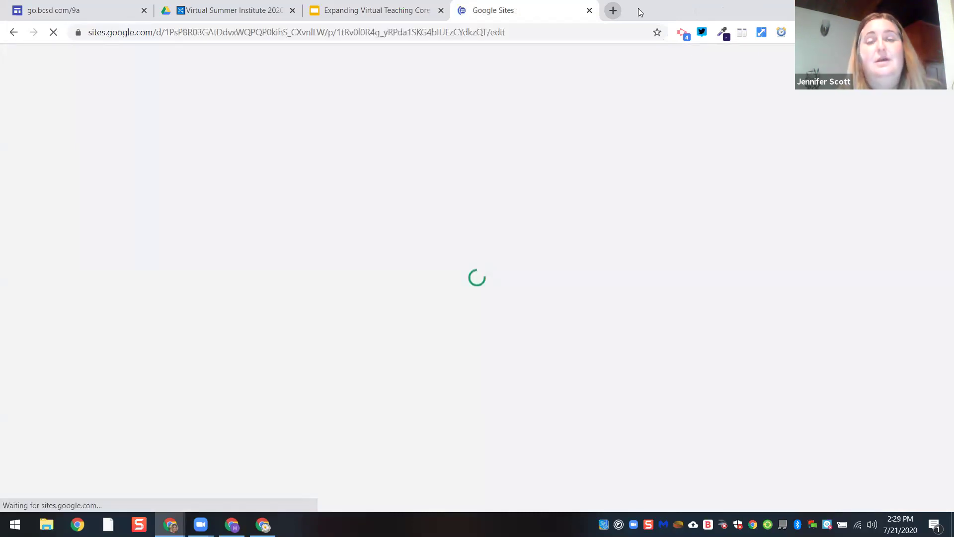
# Create a second blank site by entering the full sites.new address in another browser tab
pyautogui.click(614, 11)
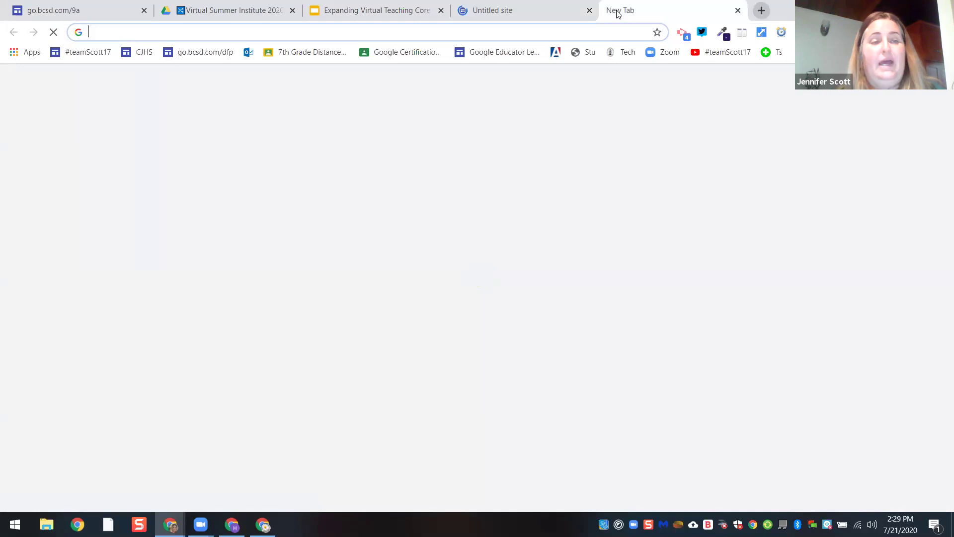
pyautogui.write('si')
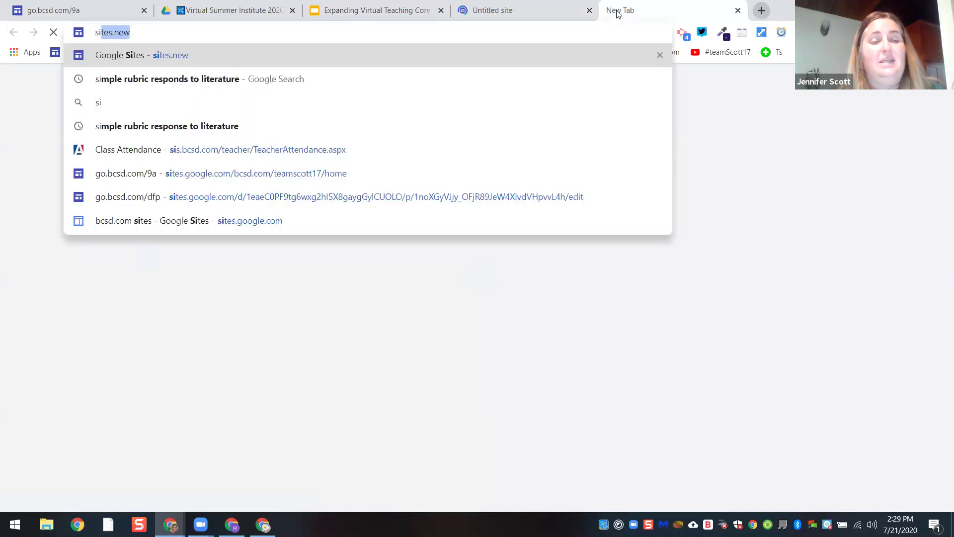
pyautogui.write('tes.')
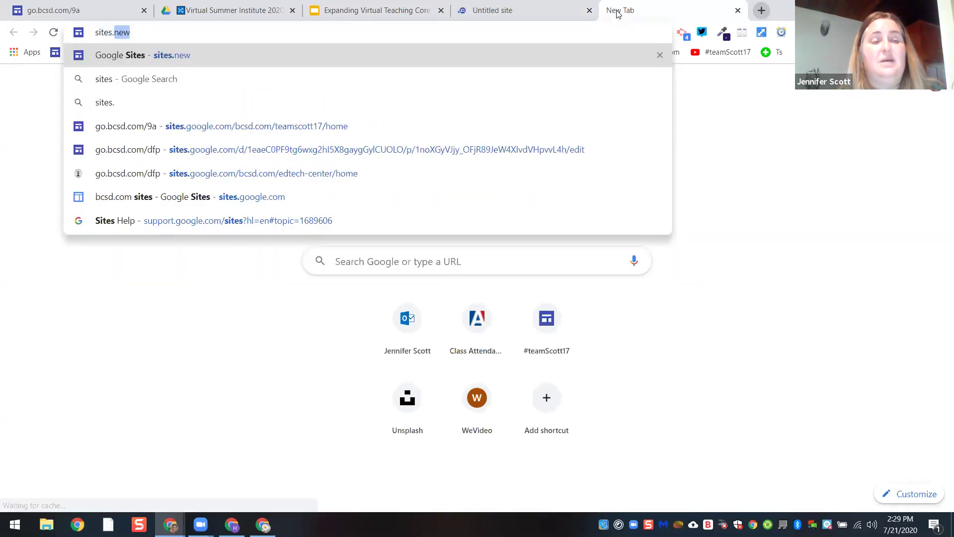
pyautogui.write('new')
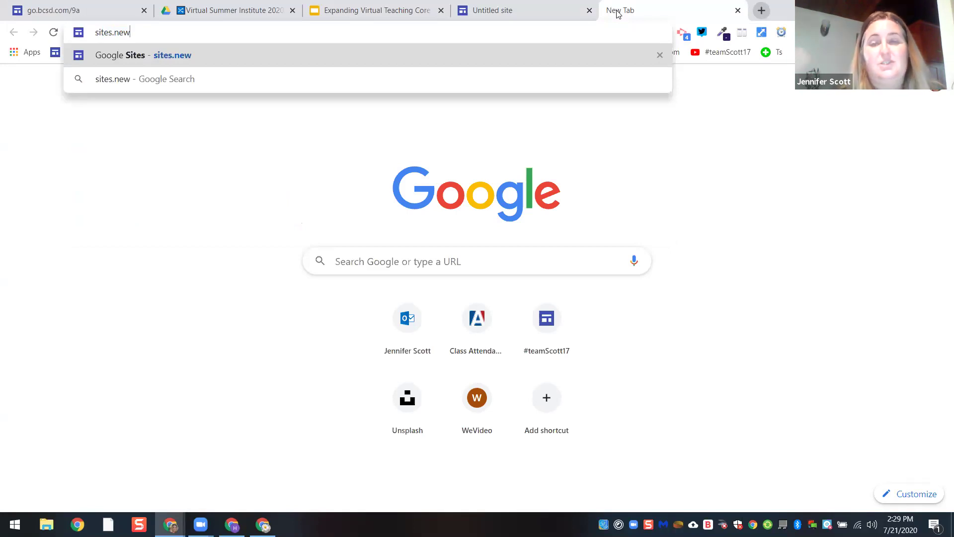
pyautogui.press('Return')
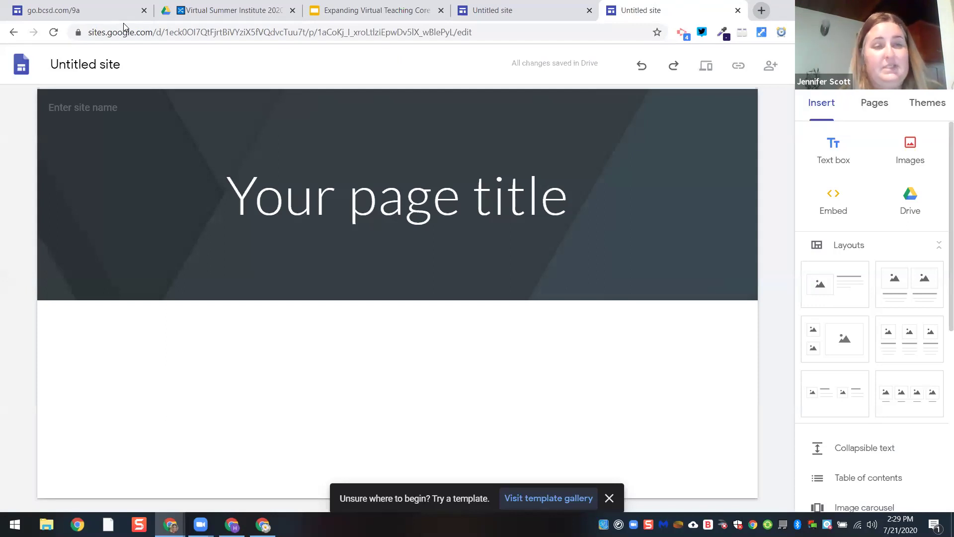
# Name the new site with the teacher's title and surname followed by 2020-2021
pyautogui.click(118, 64)
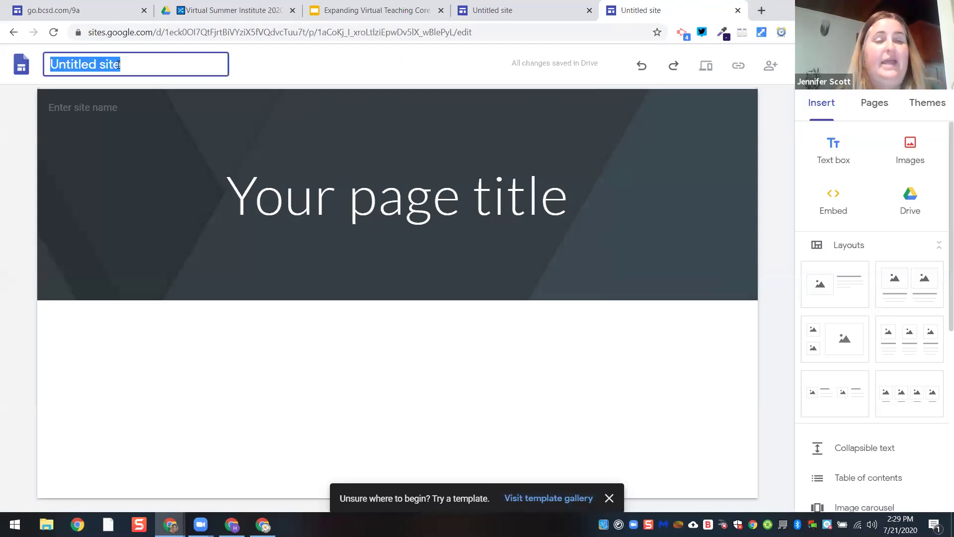
pyautogui.write('Mrs. Scott ')
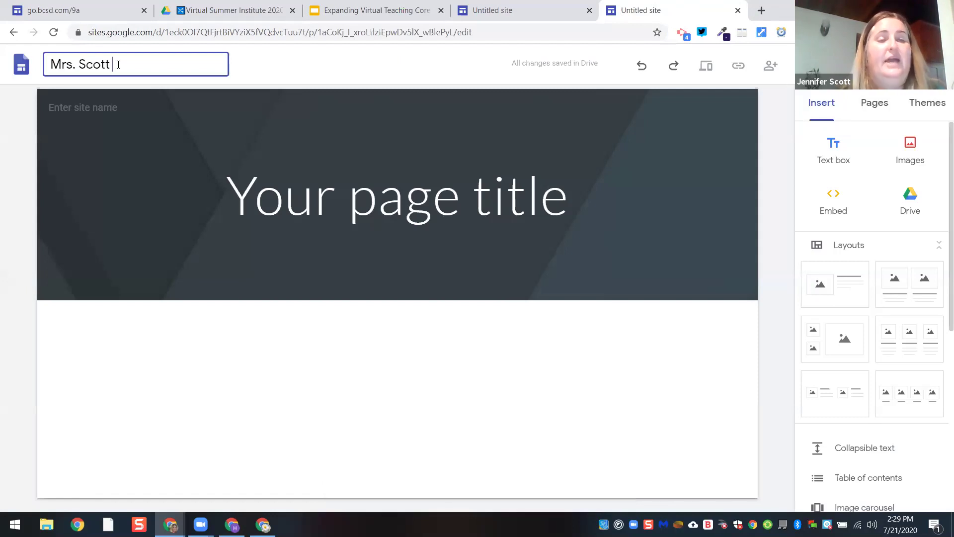
pyautogui.write('2020')
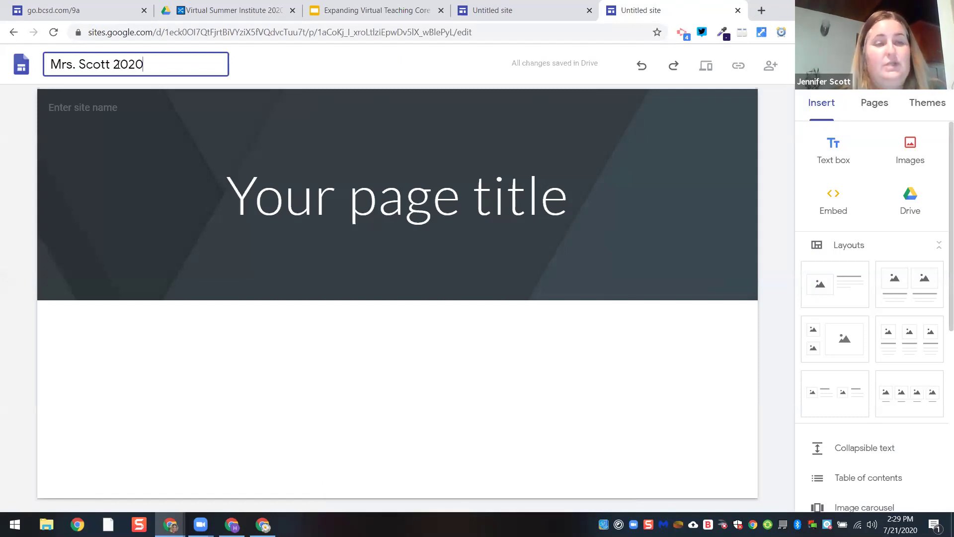
pyautogui.write('-20')
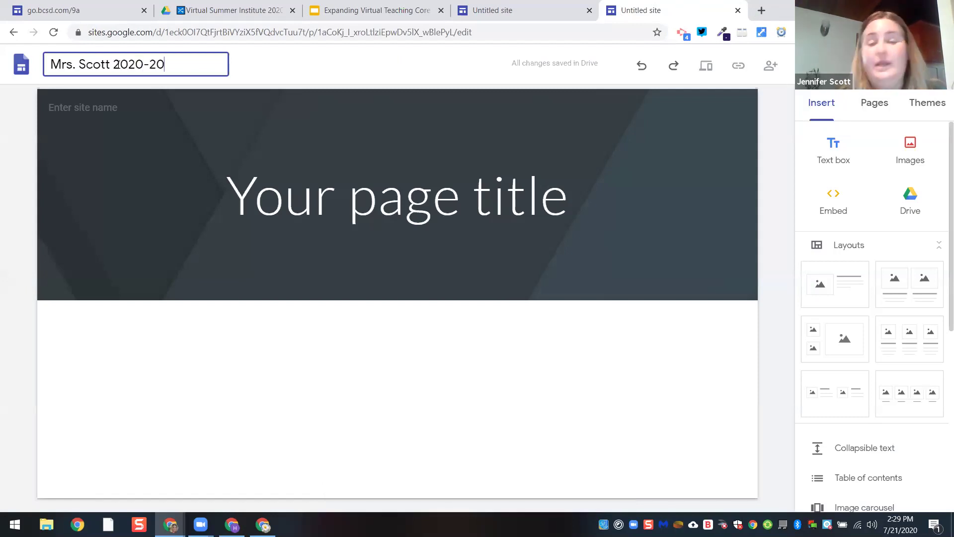
pyautogui.write('21')
pyautogui.moveTo(147, 145)
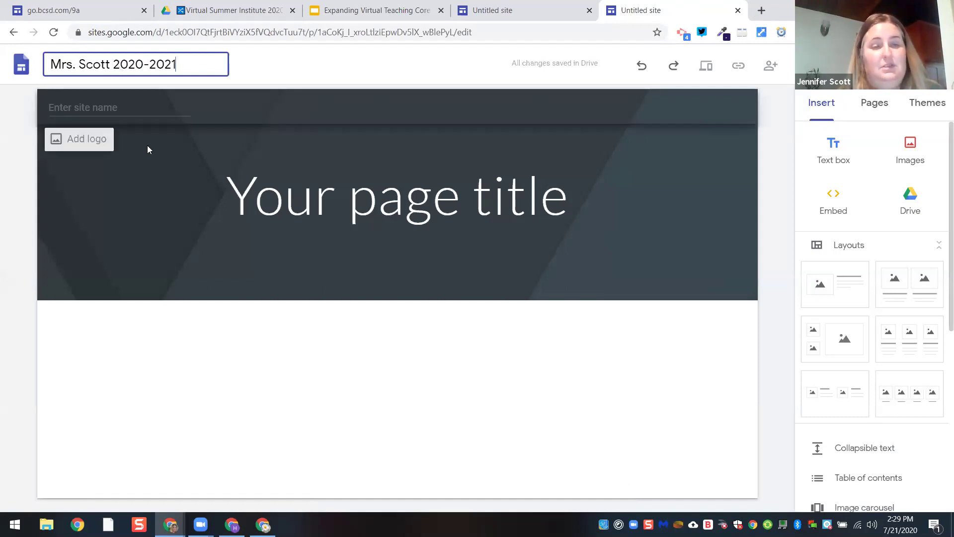
# Replace the placeholder page title in the header with Home
pyautogui.click(226, 196)
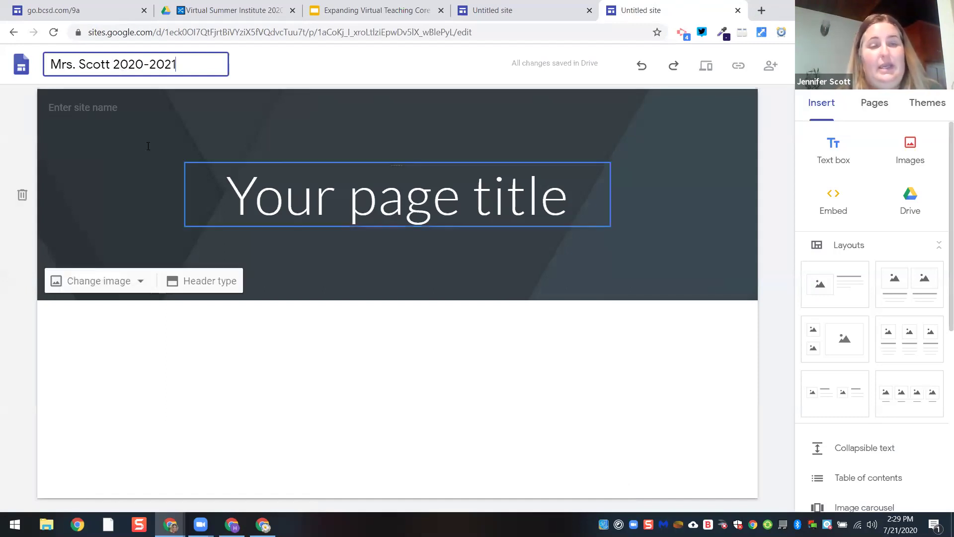
pyautogui.tripleClick(227, 196)
pyautogui.write('HO')
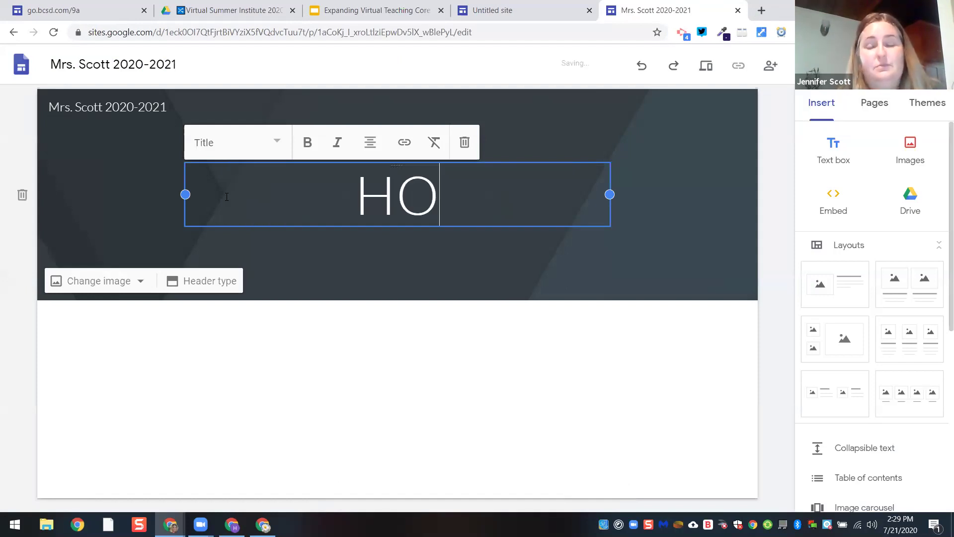
pyautogui.write('me')
pyautogui.click(416, 186)
pyautogui.press('BackSpace')
pyautogui.write('o')
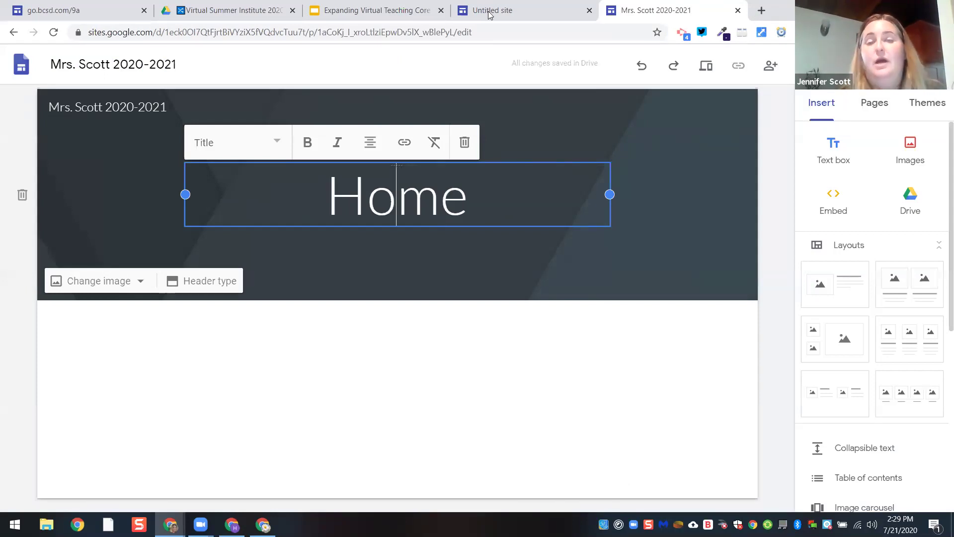
# Show the sites.new address in a new browser tab without loading it, and return to the renamed site
pyautogui.click(762, 11)
pyautogui.write('site')
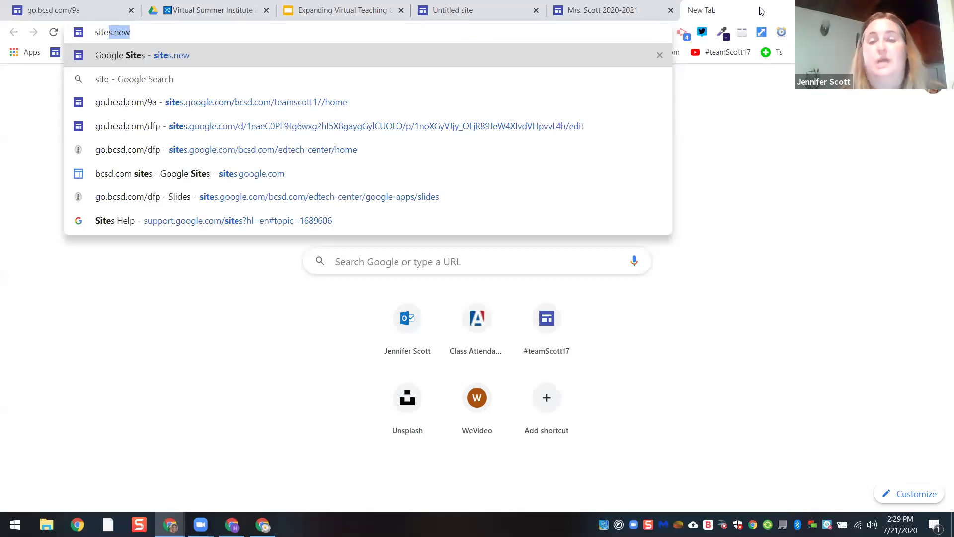
pyautogui.hotkey('ctrl', 'shift', 'Tab')
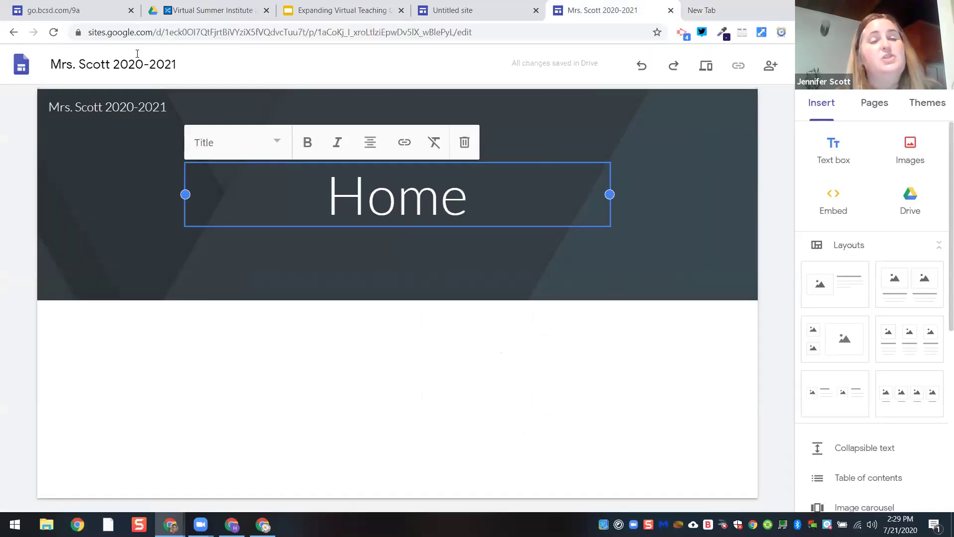
pyautogui.click(137, 53)
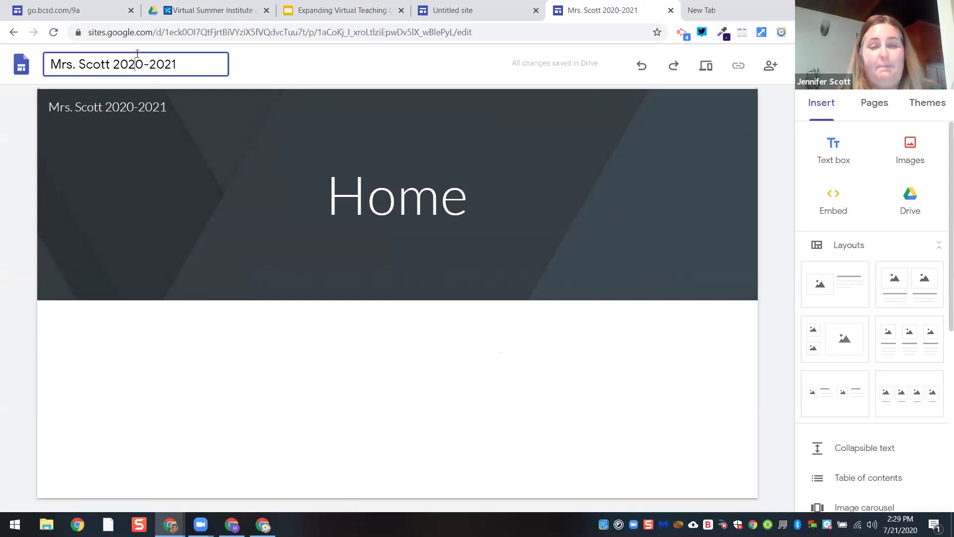
pyautogui.click(358, 189)
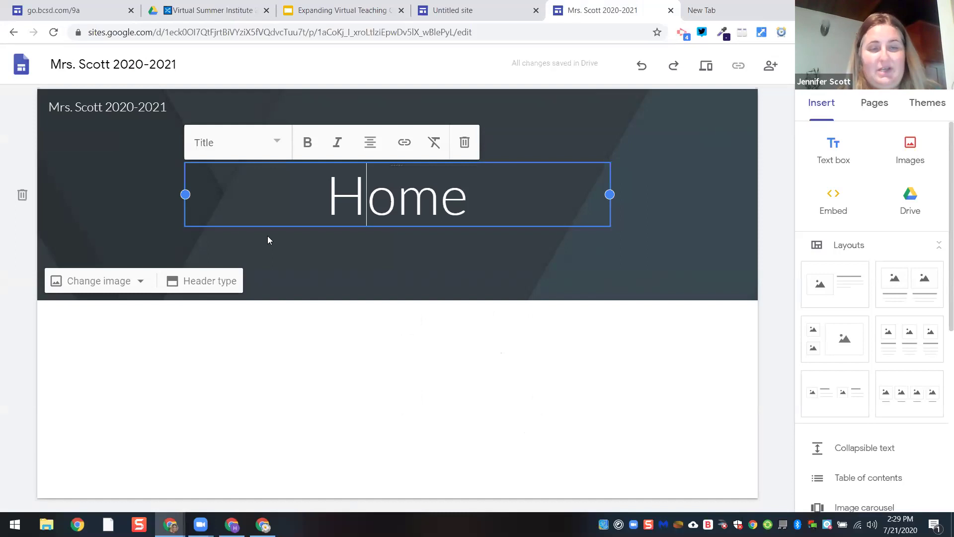
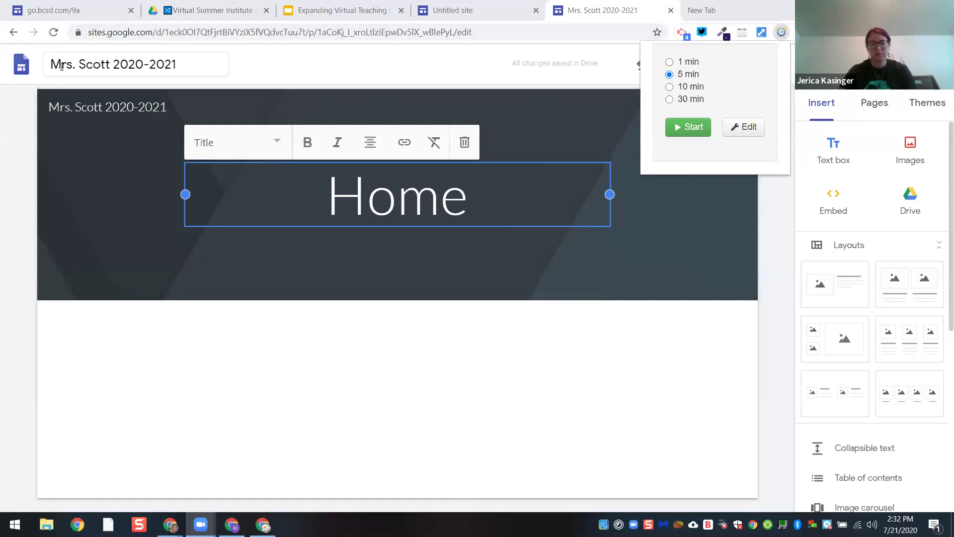
pyautogui.click(202, 62)
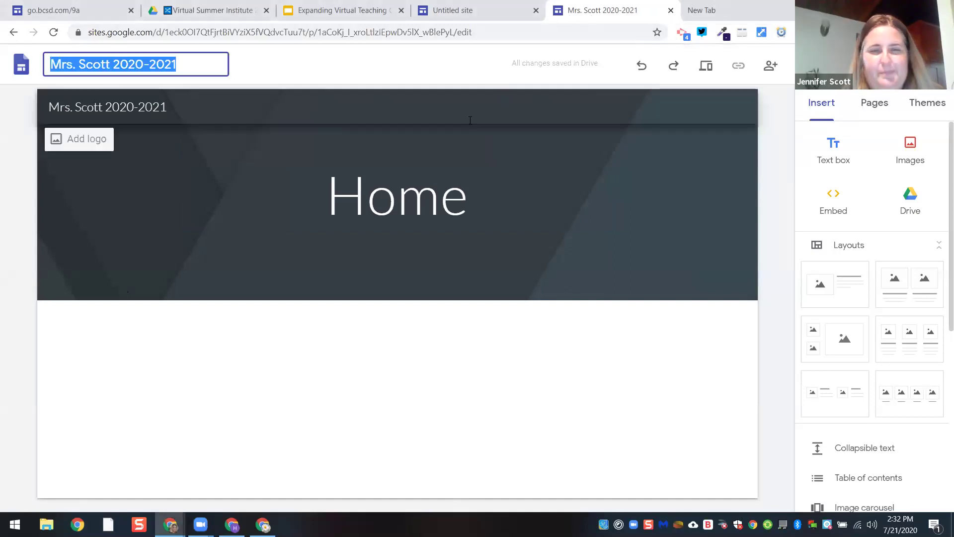
pyautogui.click(401, 184)
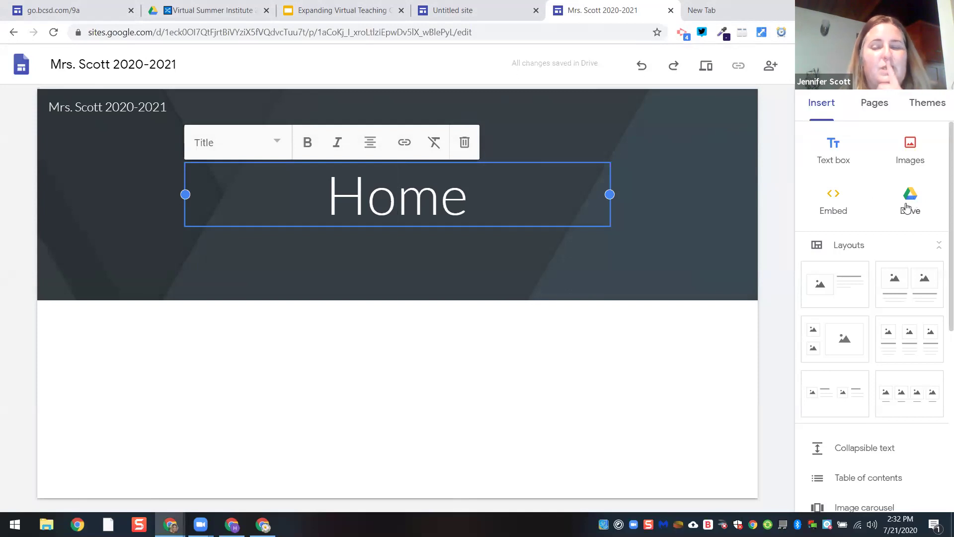
# Insert the single image-beside-text layout below the header and enter Hello - Hola as its title
pyautogui.click(845, 292)
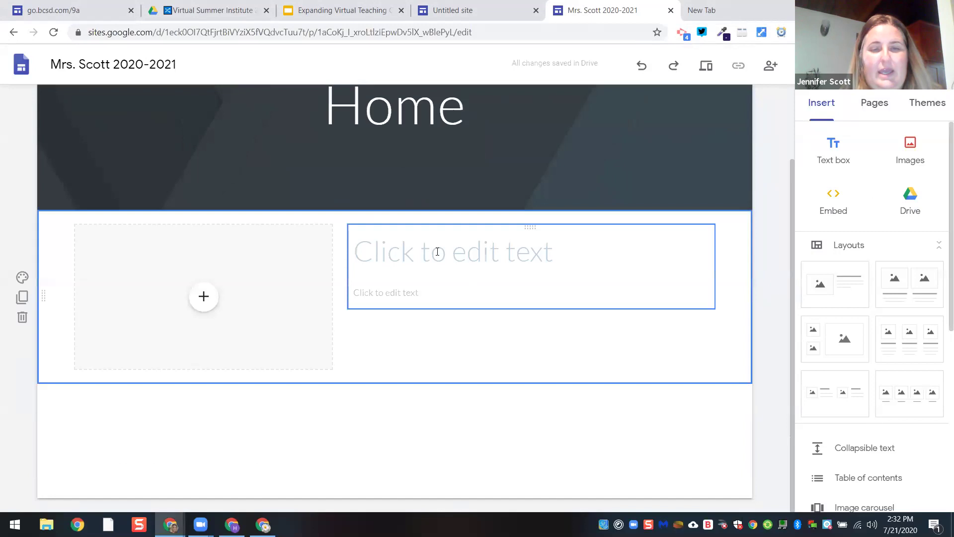
pyautogui.click(438, 252)
pyautogui.write('Hell')
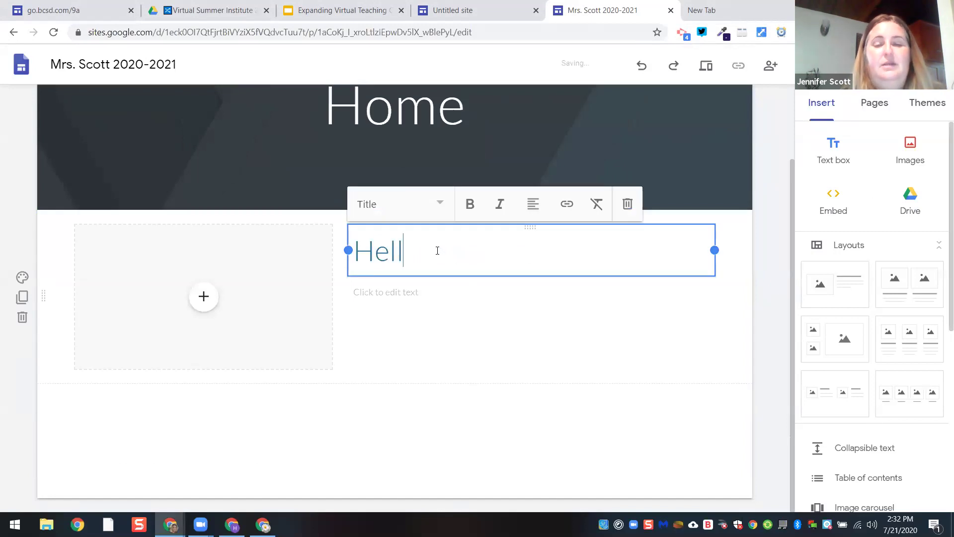
pyautogui.write('o -Holla')
pyautogui.press('BackSpace')
pyautogui.write('a')
pyautogui.click(437, 250)
pyautogui.press('End')
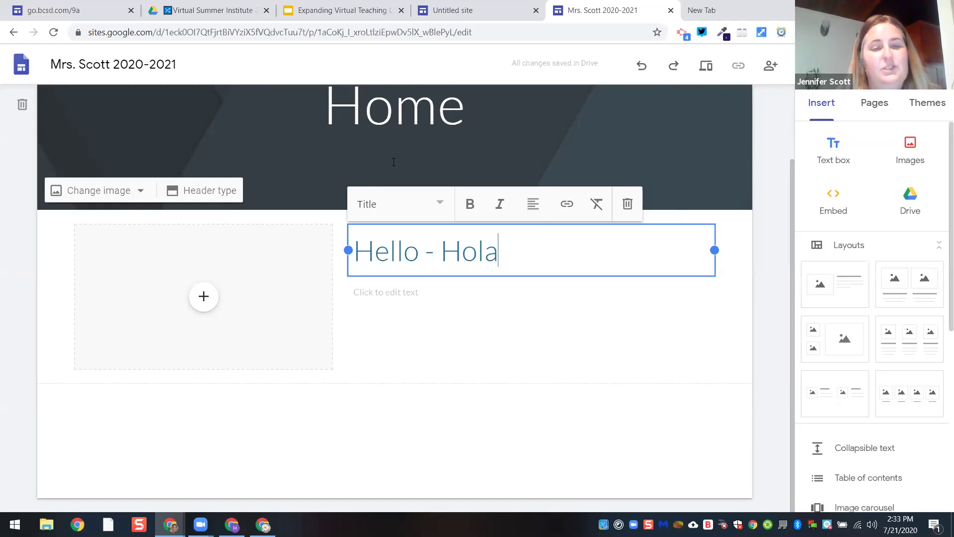
# Fill the layout's image placeholder with the picture of sunflowers in front of houses from a Google image search for sunflower
pyautogui.click(204, 301)
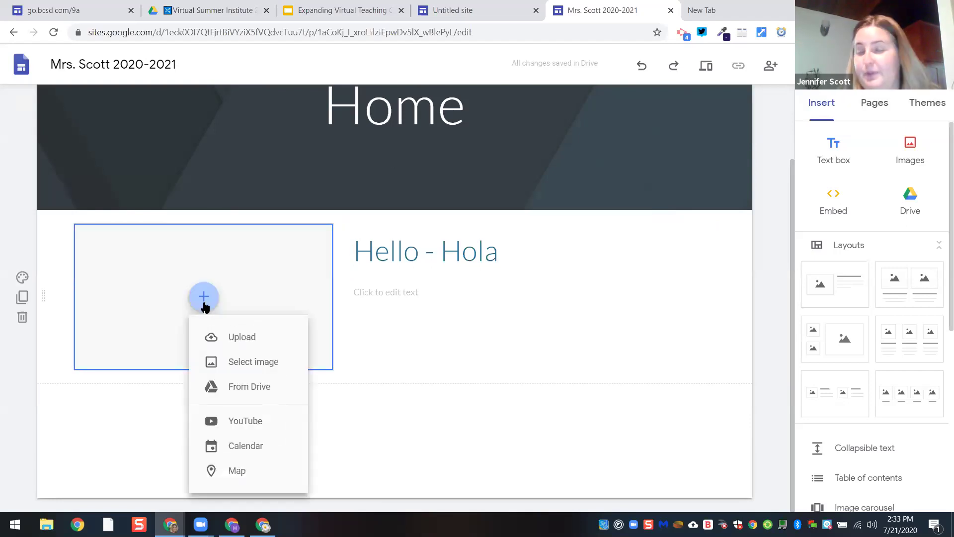
pyautogui.click(229, 364)
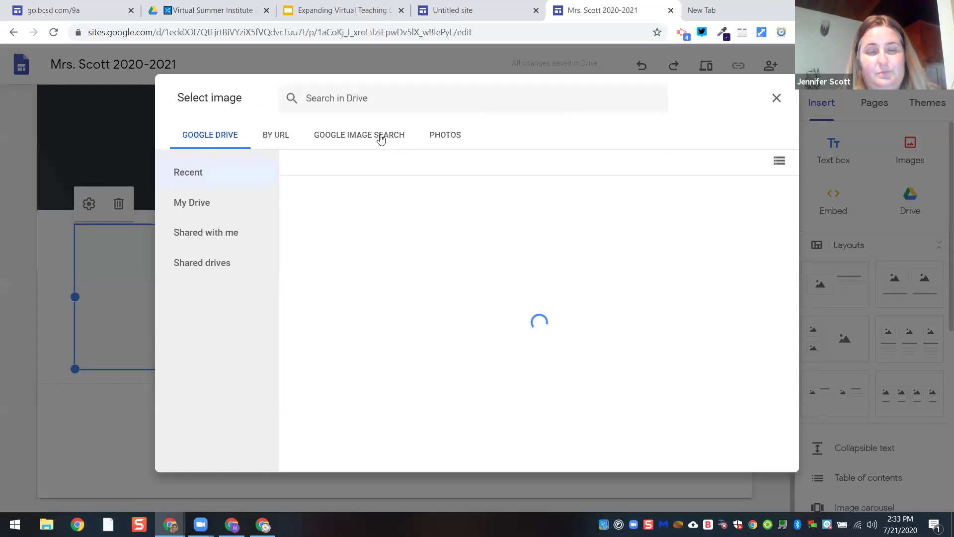
pyautogui.click(386, 136)
pyautogui.click(339, 92)
pyautogui.write('sunflower')
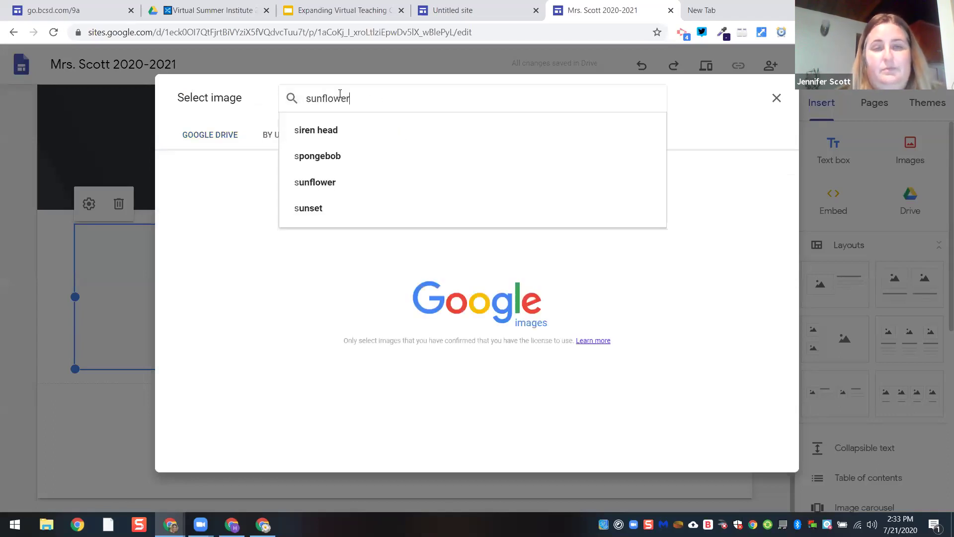
pyautogui.press('Return')
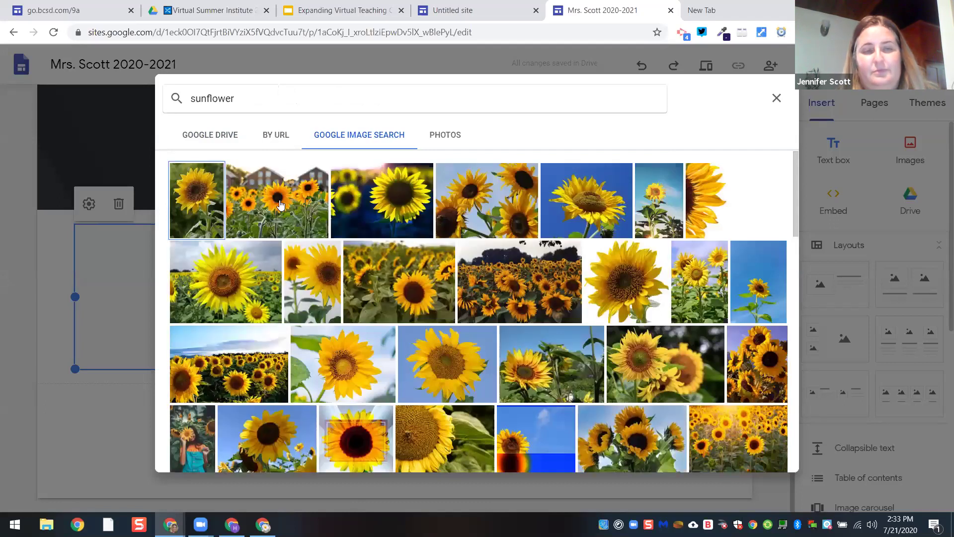
pyautogui.click(268, 193)
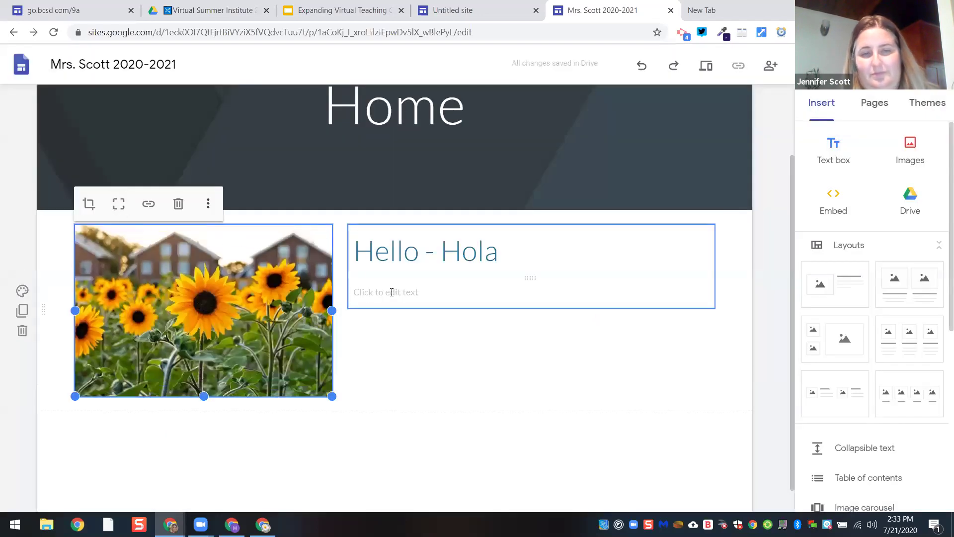
# Add a three-column layout of images with captions below the sunflower section and open the first placeholder's content options
pyautogui.click(391, 292)
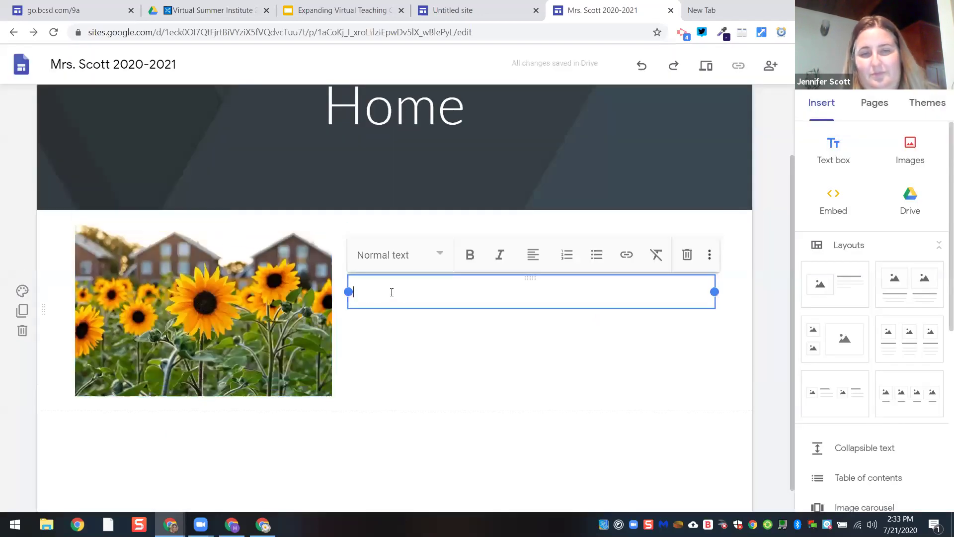
pyautogui.click(821, 107)
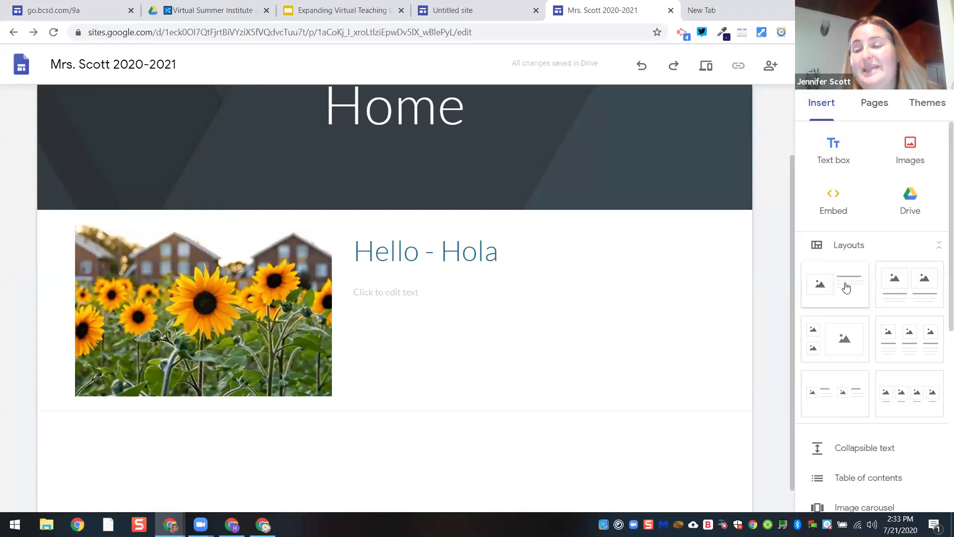
pyautogui.click(905, 343)
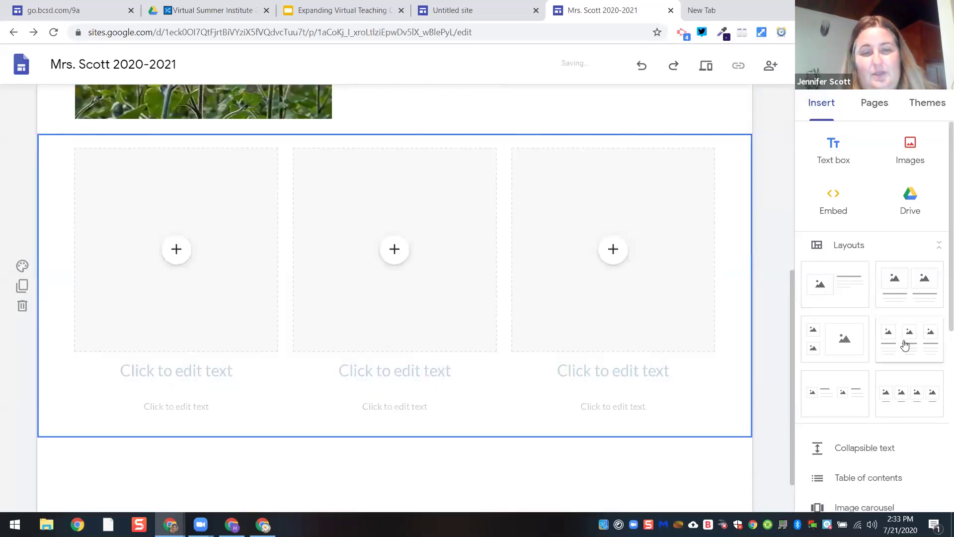
pyautogui.click(193, 377)
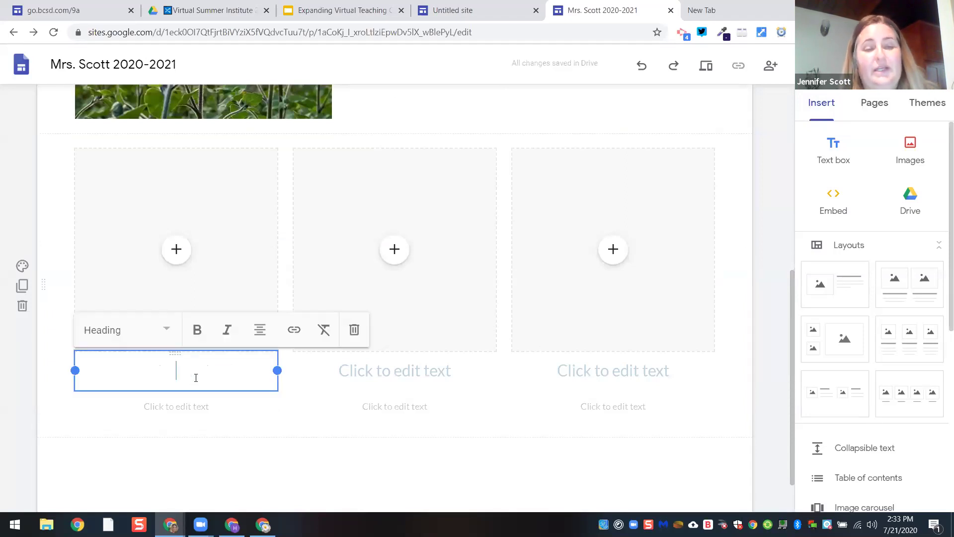
pyautogui.click(171, 264)
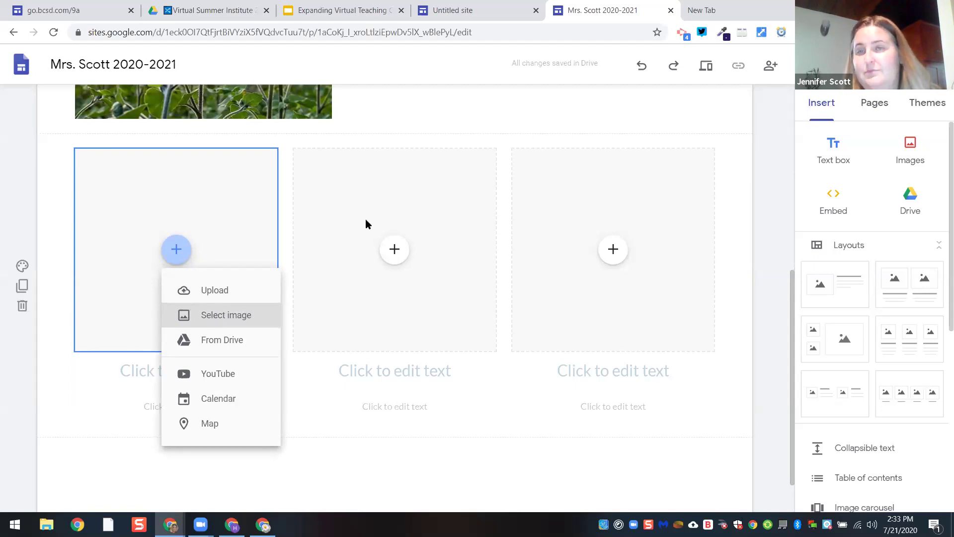
# Change the browser timer extension's 1-minute preset to 3 minutes, start the countdown and close its popup
pyautogui.click(783, 33)
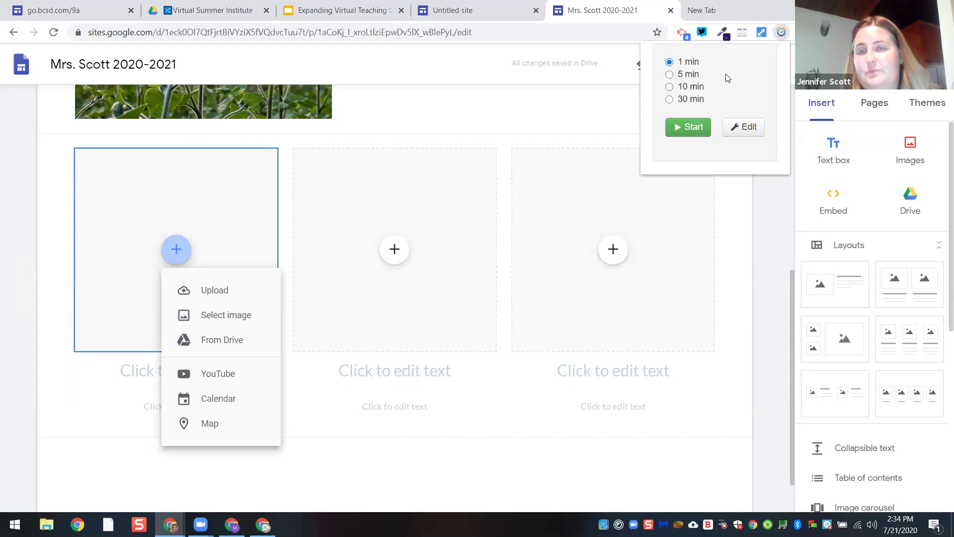
pyautogui.click(746, 127)
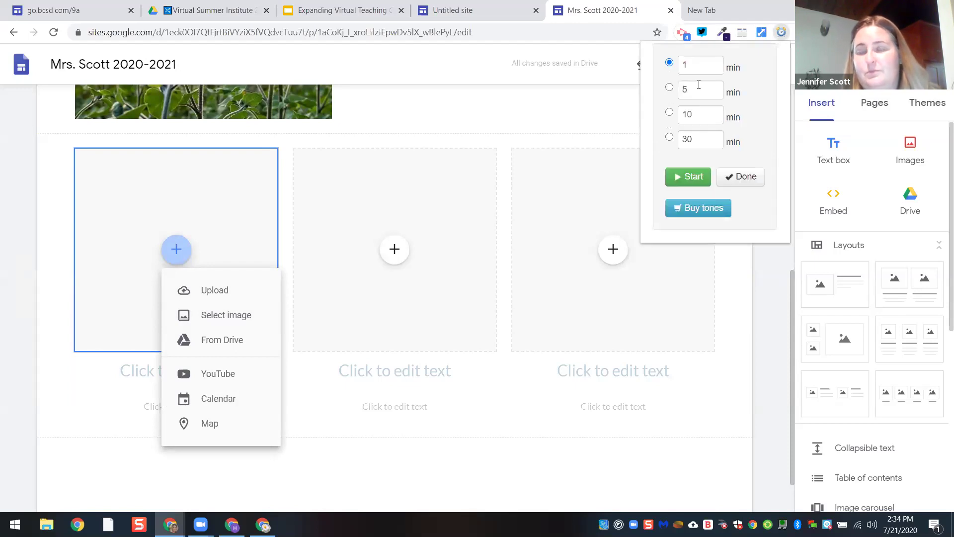
pyautogui.moveTo(693, 61); pyautogui.dragTo(676, 70)
pyautogui.write('3')
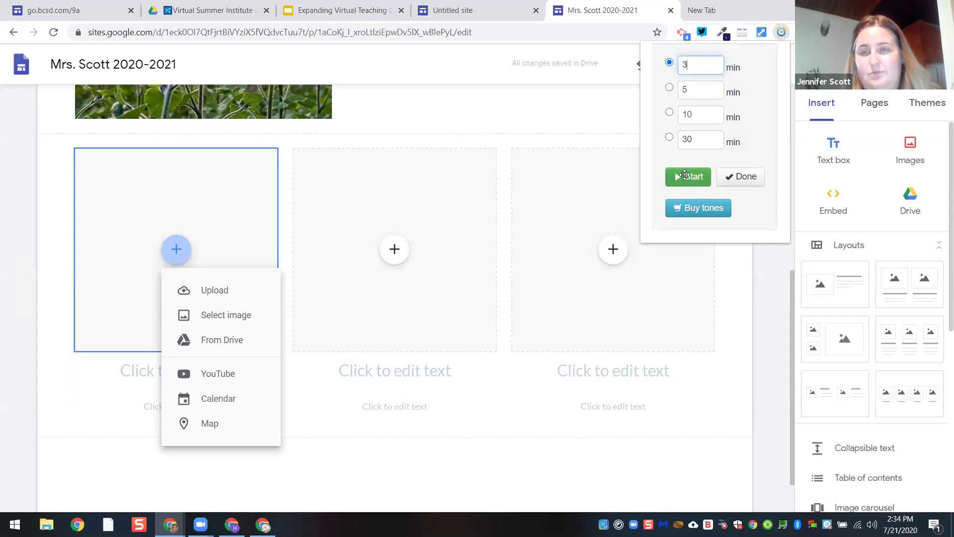
pyautogui.click(685, 176)
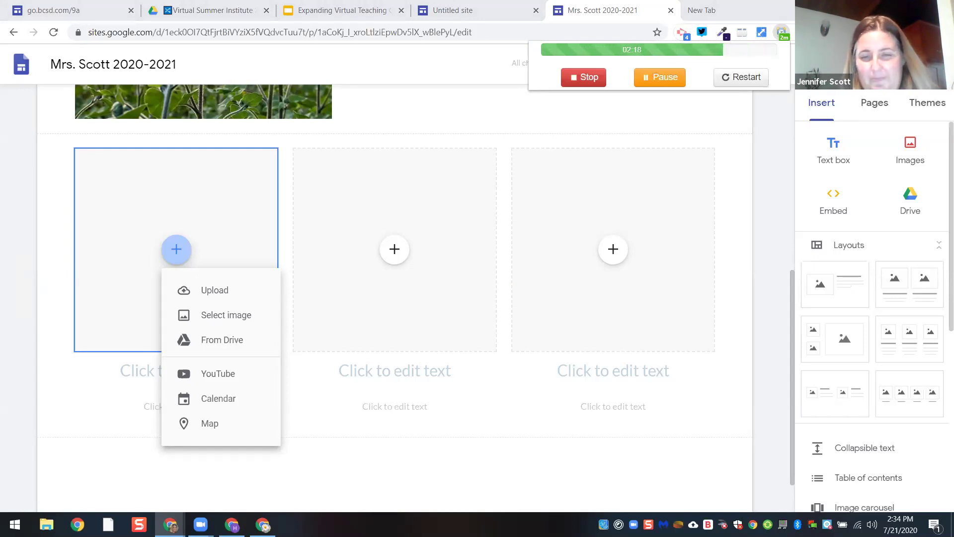
pyautogui.click(398, 65)
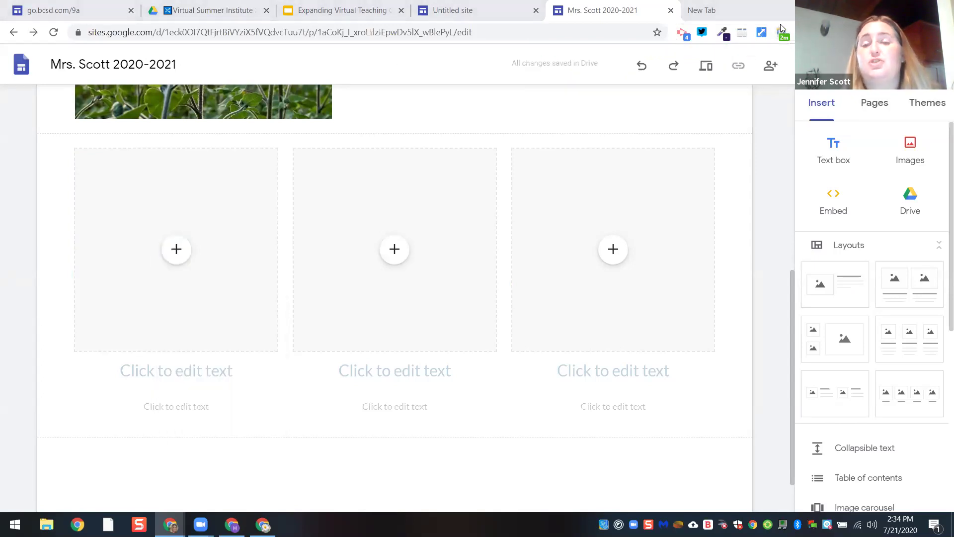
pyautogui.click(751, 14)
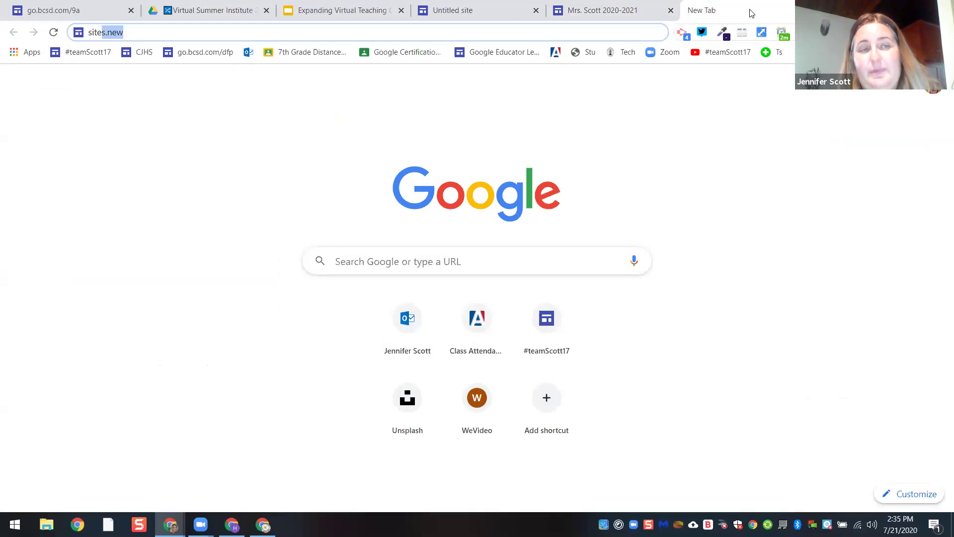
pyautogui.click(633, 6)
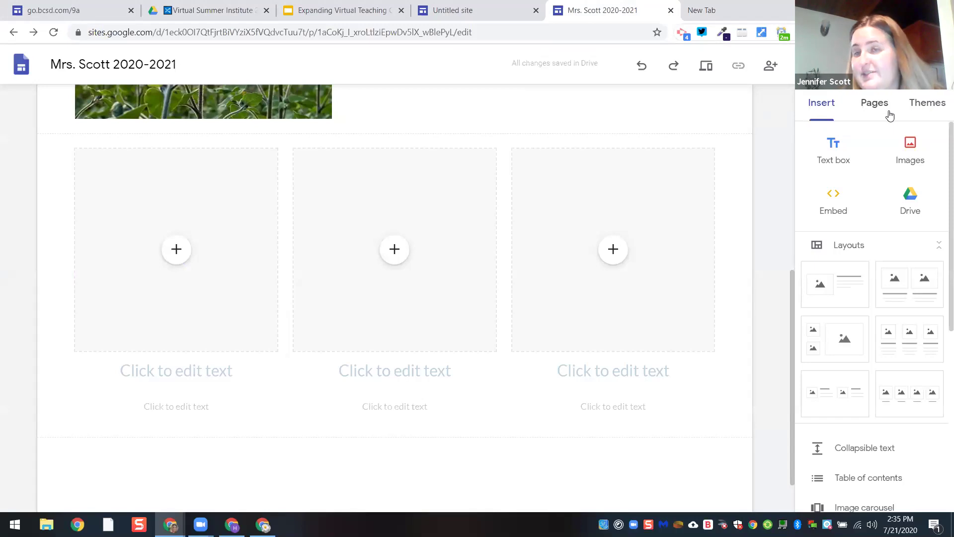
pyautogui.click(816, 107)
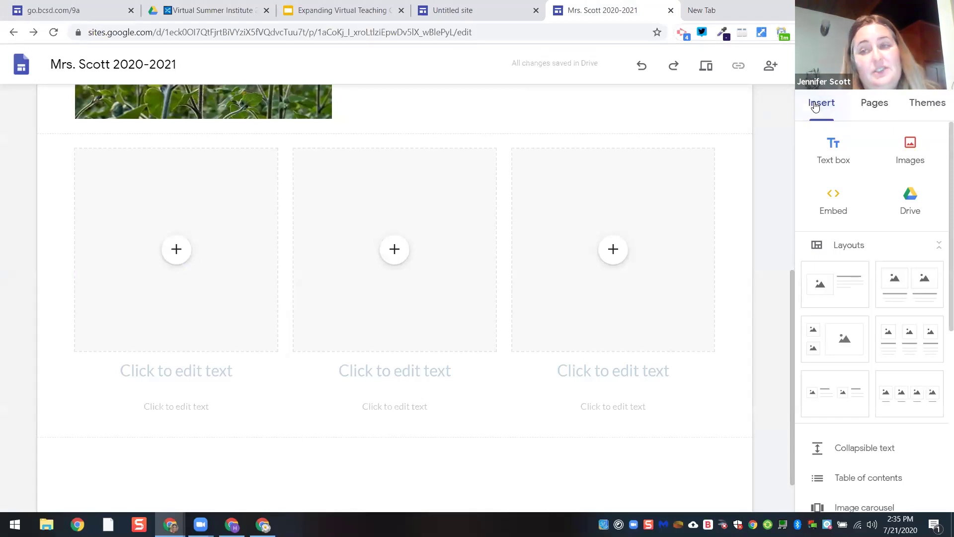
pyautogui.click(865, 106)
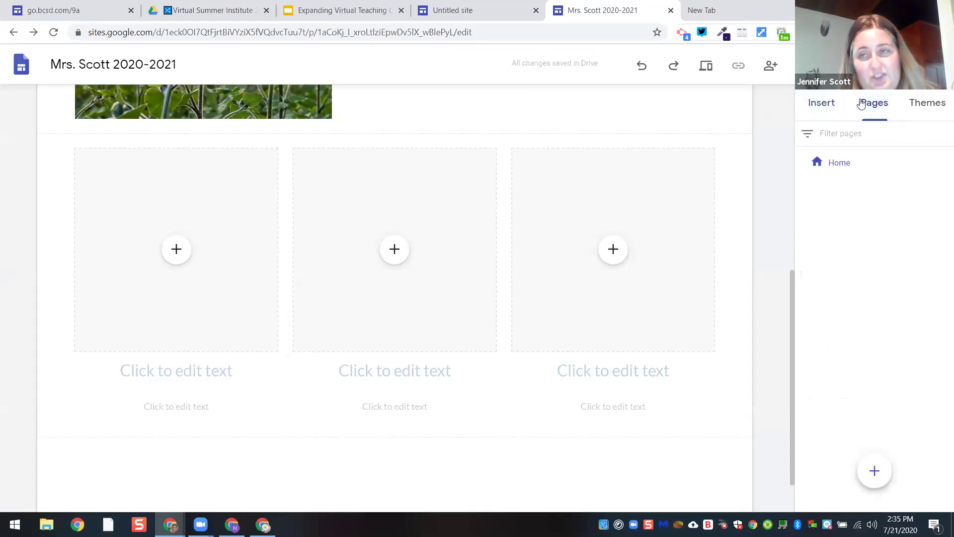
pyautogui.click(932, 113)
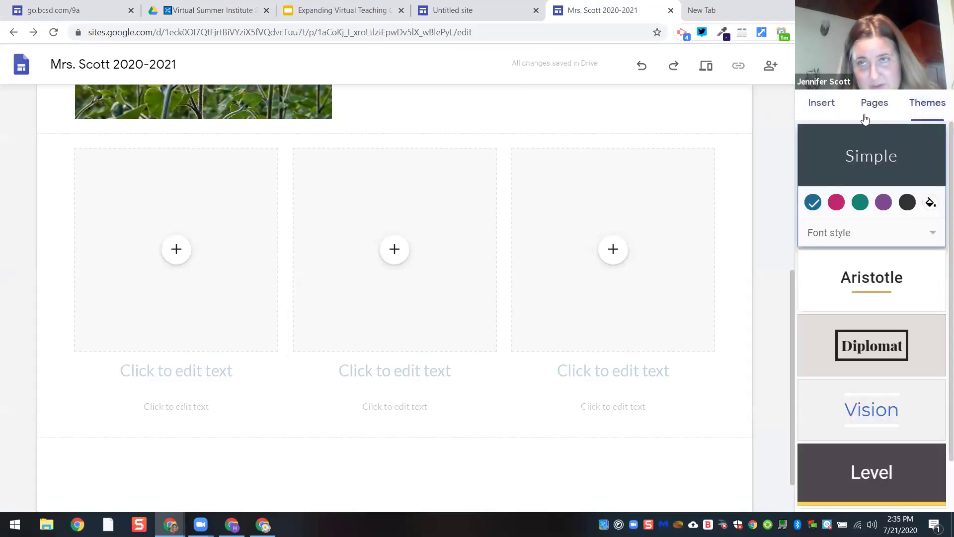
pyautogui.click(821, 107)
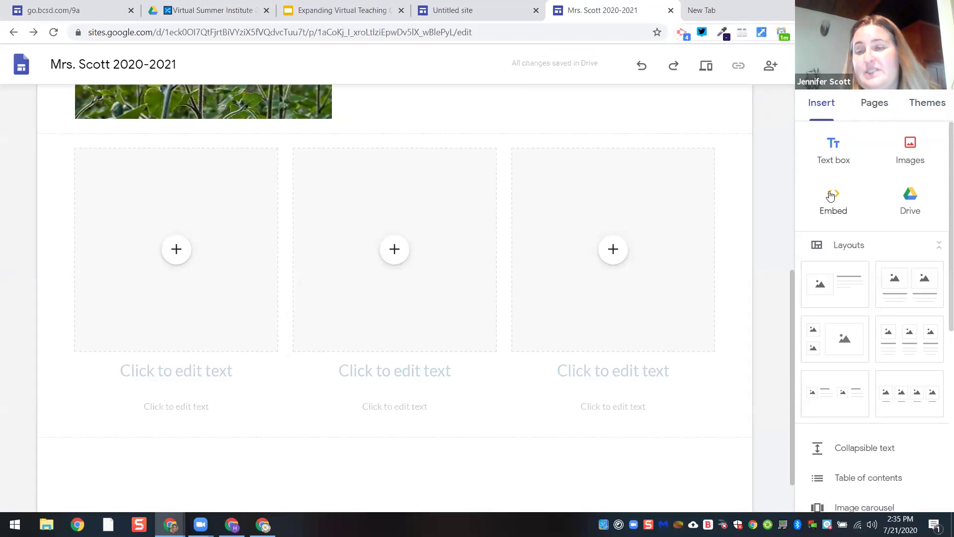
# Add a single image-beside-text layout below the three-column section, title it Type, and open its image placeholder's content options
pyautogui.click(835, 284)
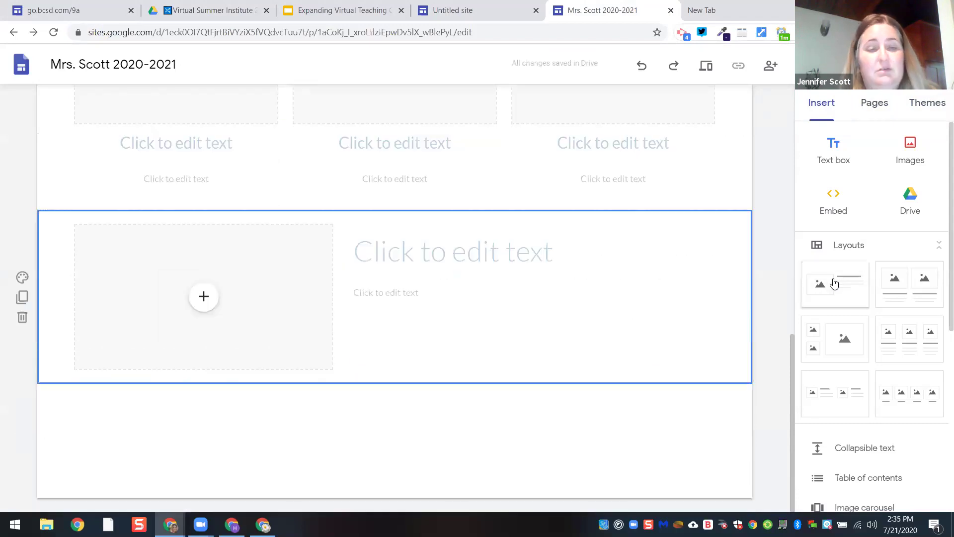
pyautogui.click(383, 245)
pyautogui.write('Type')
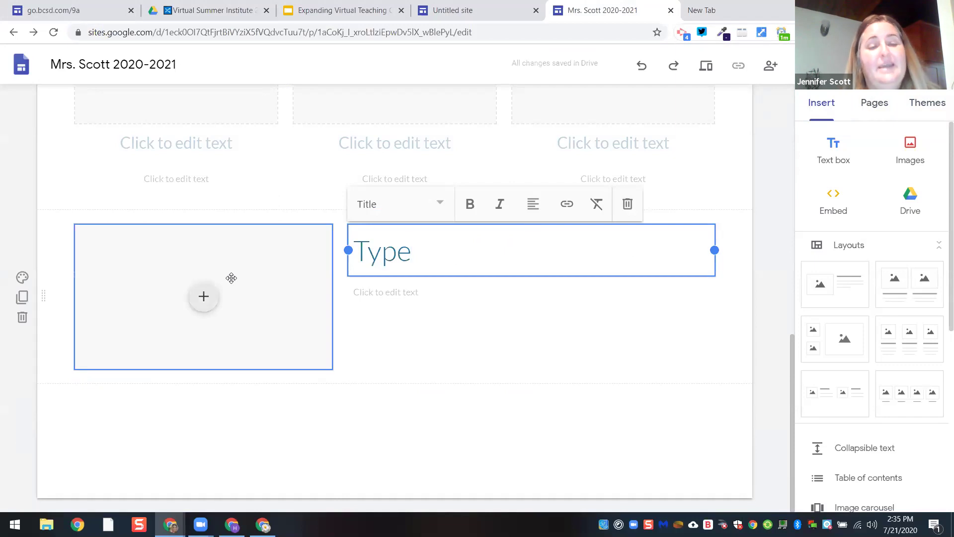
pyautogui.click(205, 300)
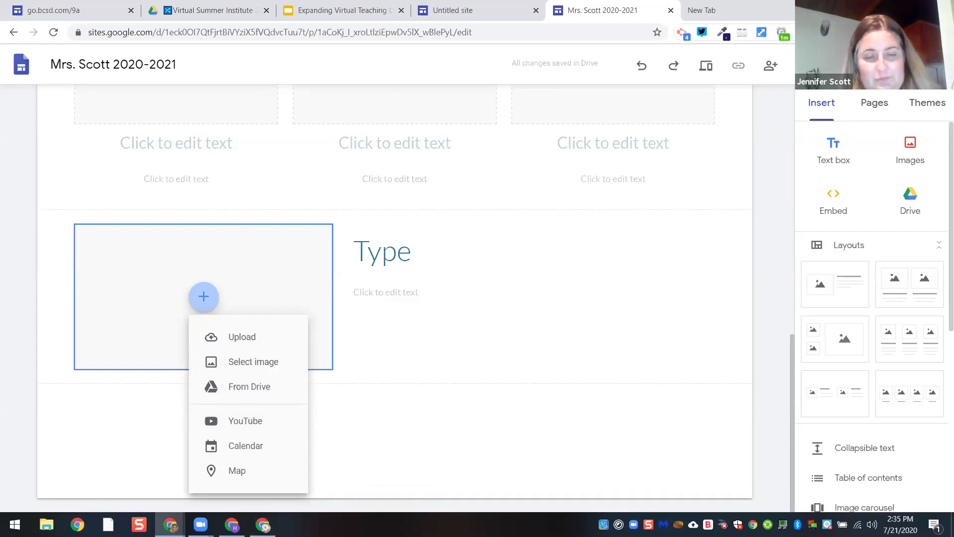
pyautogui.moveTo(263, 525)
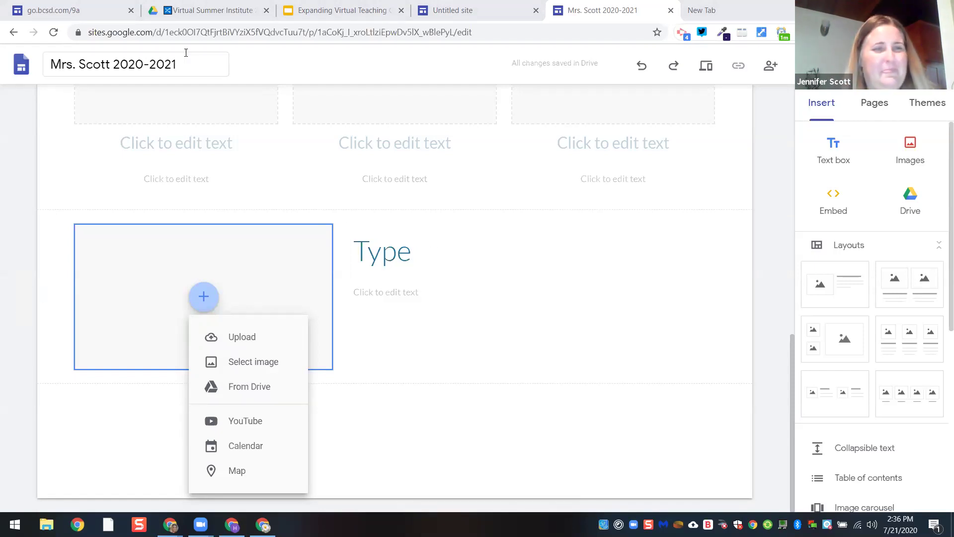
# Switch to the go.bcsd.com/9a site and examine its YouTube Class Playlist page, including the playlist video, suggestion form and response sheet
pyautogui.click(75, 10)
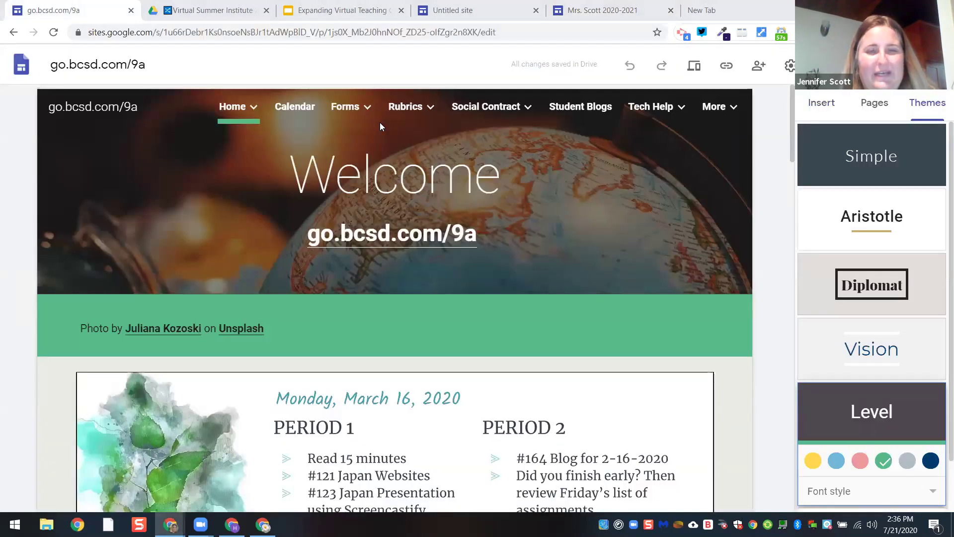
pyautogui.moveTo(348, 109)
pyautogui.click(386, 274)
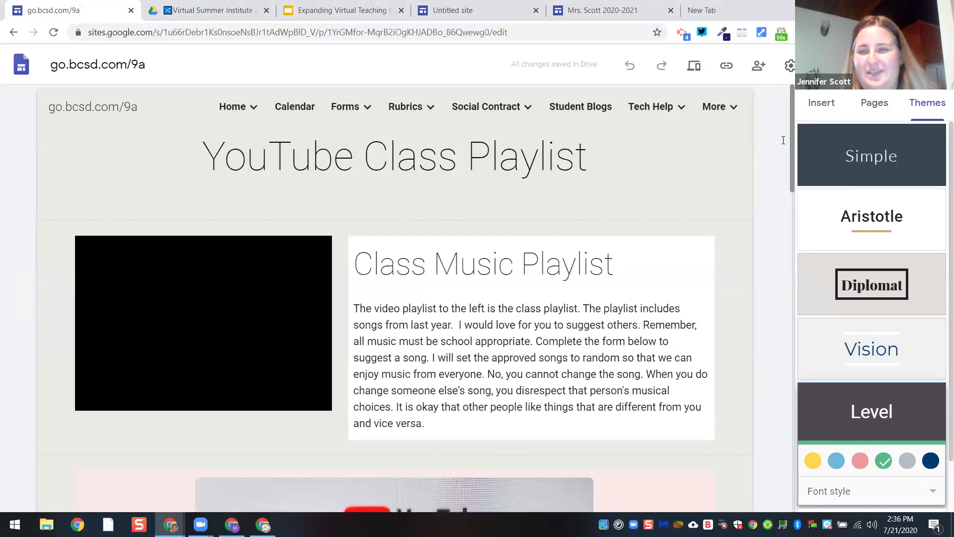
pyautogui.scroll(-2, 789, 140)
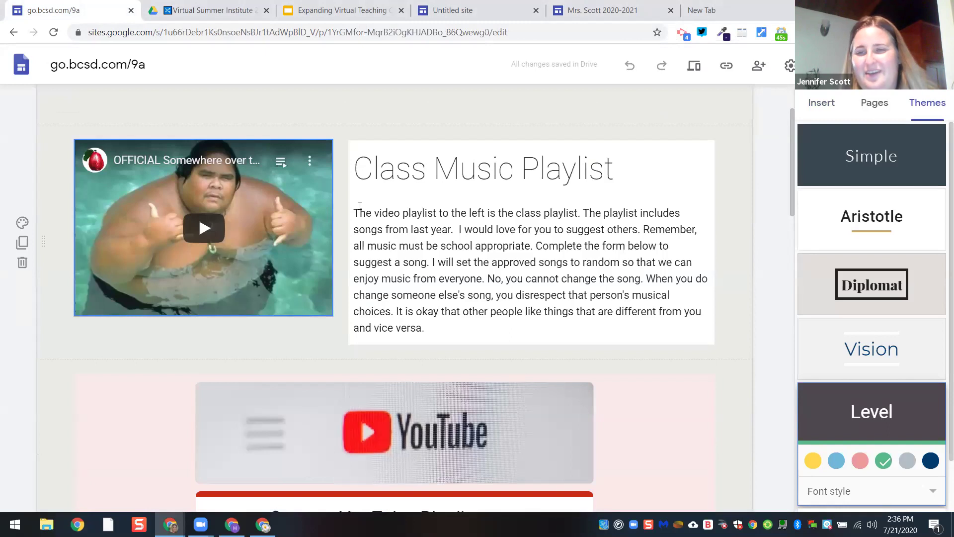
pyautogui.click(794, 236)
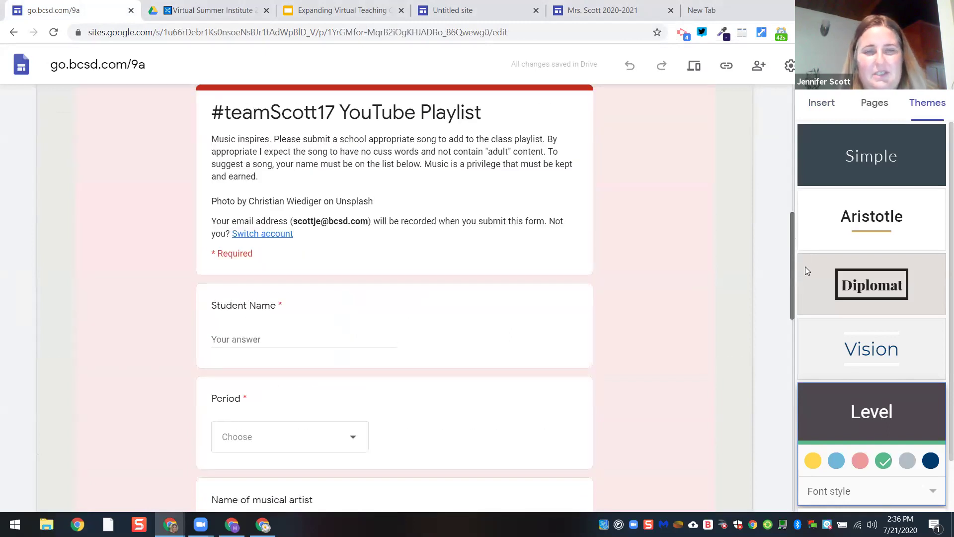
pyautogui.scroll(-3, 806, 271)
pyautogui.scroll(-9, 824, 384)
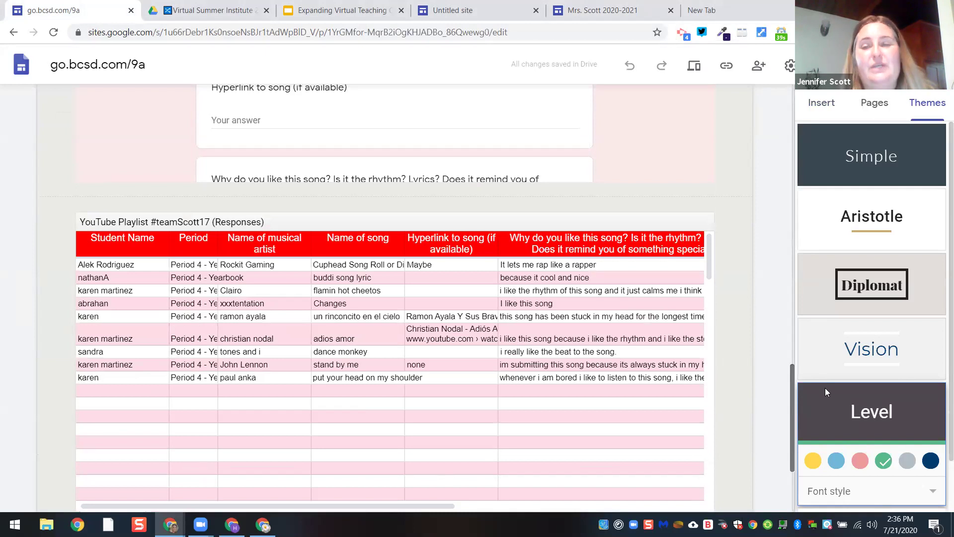
pyautogui.scroll(5, 800, 283)
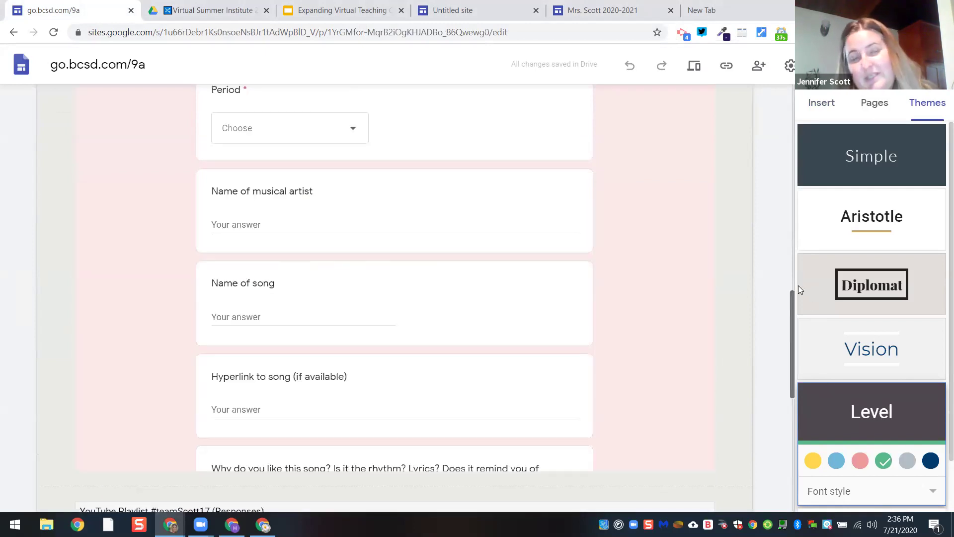
pyautogui.scroll(2, 795, 237)
pyautogui.scroll(10, 768, 139)
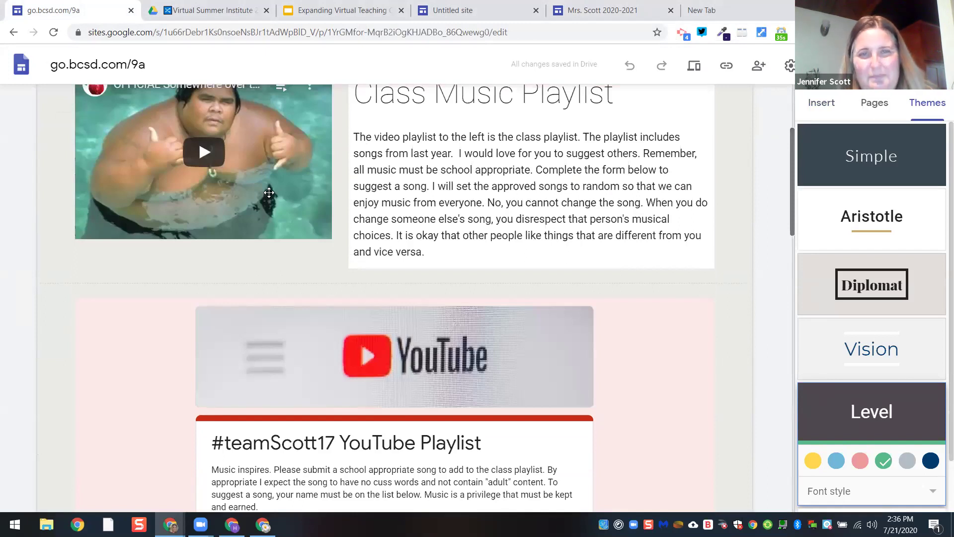
# Return to the new class site, dismiss the placeholder's content options and pause the browser timer extension's countdown
pyautogui.click(580, 8)
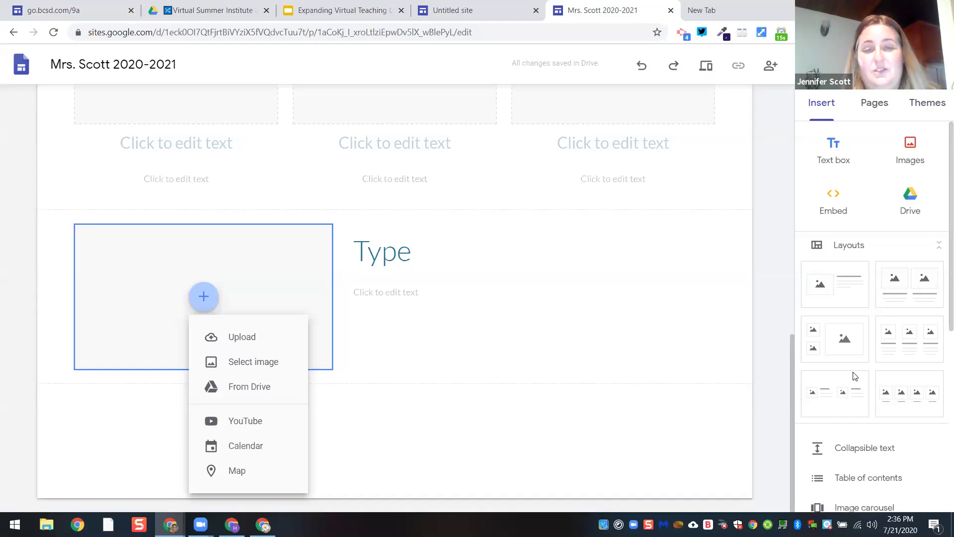
pyautogui.click(460, 221)
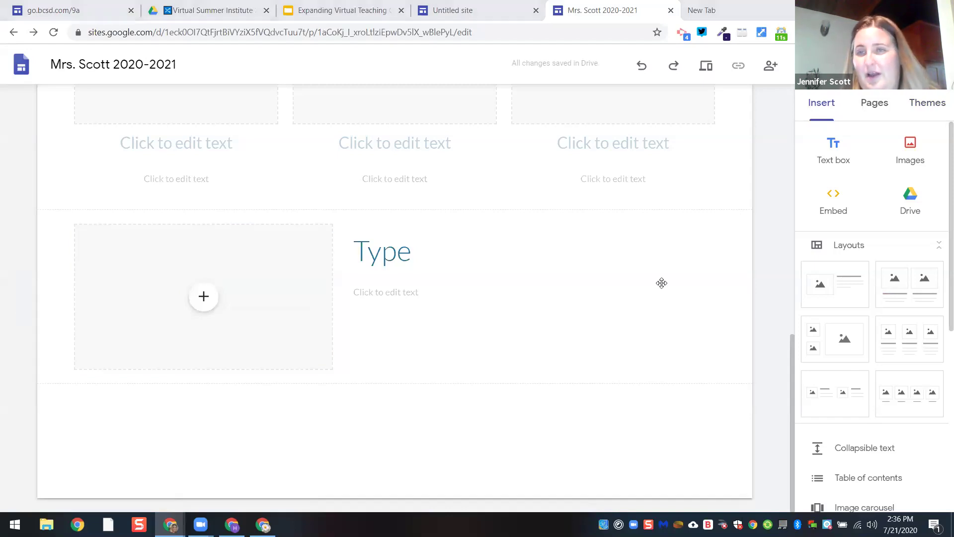
pyautogui.click(783, 26)
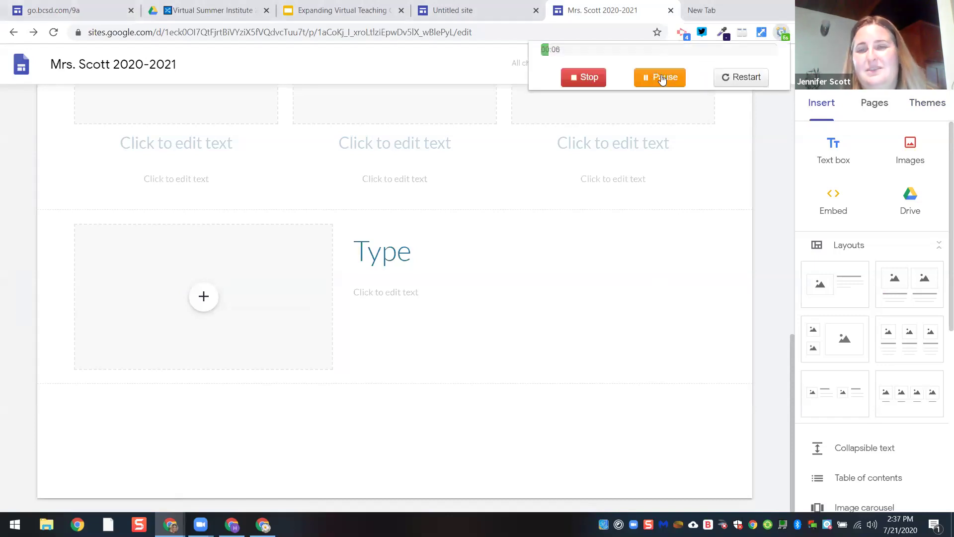
pyautogui.click(662, 78)
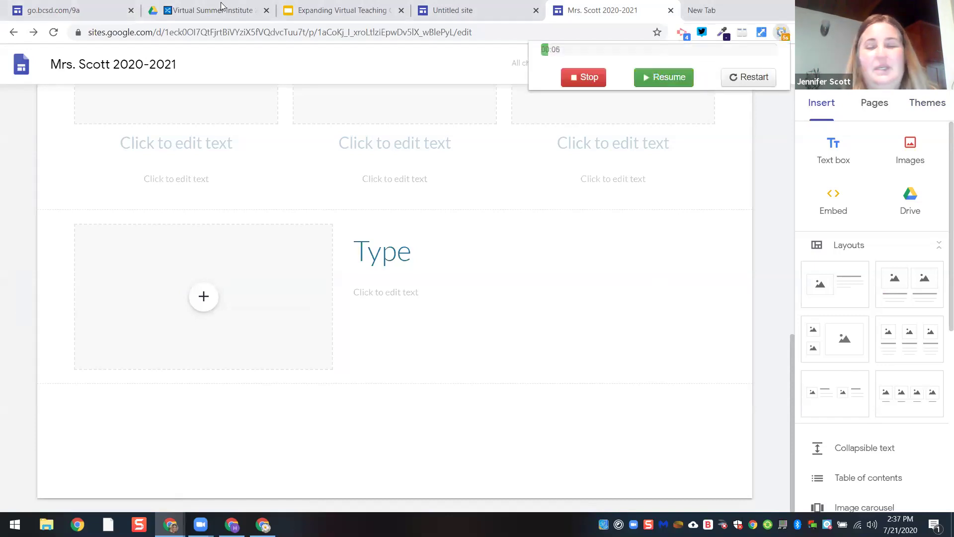
# Load go.bcsd.com/dfp in the empty browser tab and open the Sites page from the EdTech section's Google Apps
pyautogui.click(742, 8)
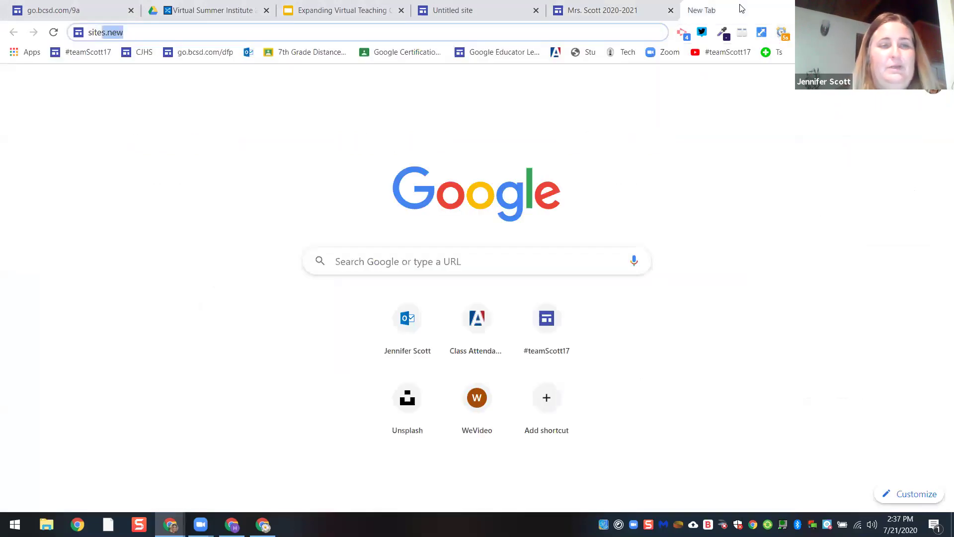
pyautogui.write('s')
pyautogui.press('BackSpace')
pyautogui.write('go.bcsd.com/dfp')
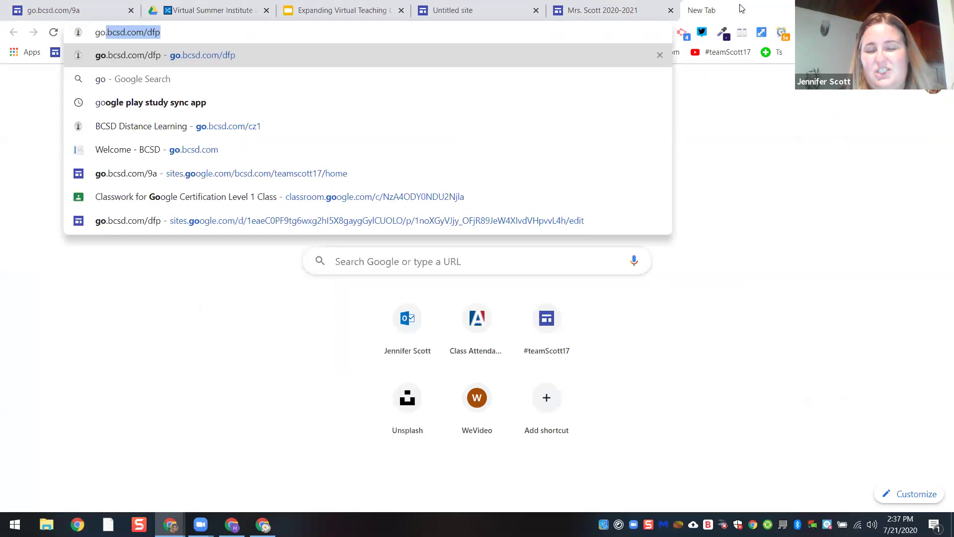
pyautogui.press('Return')
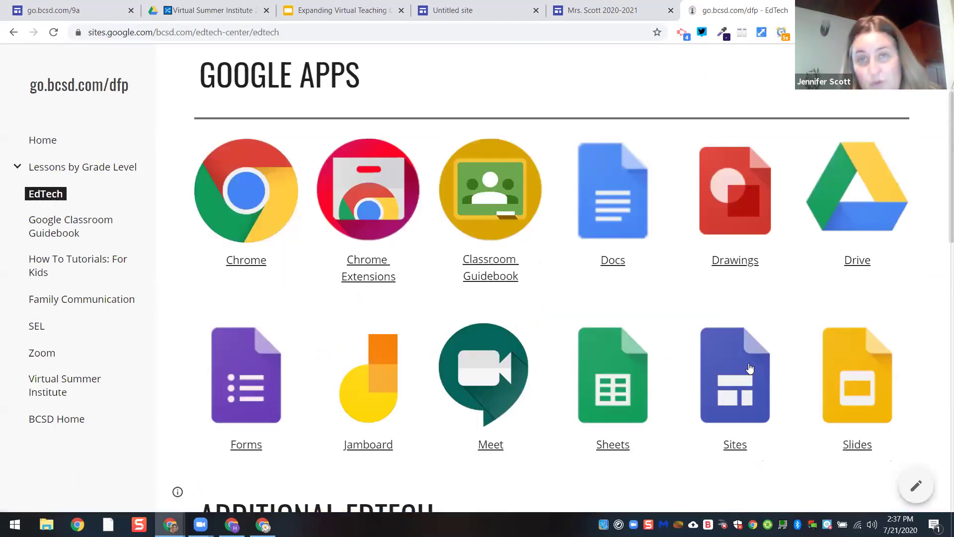
pyautogui.click(750, 368)
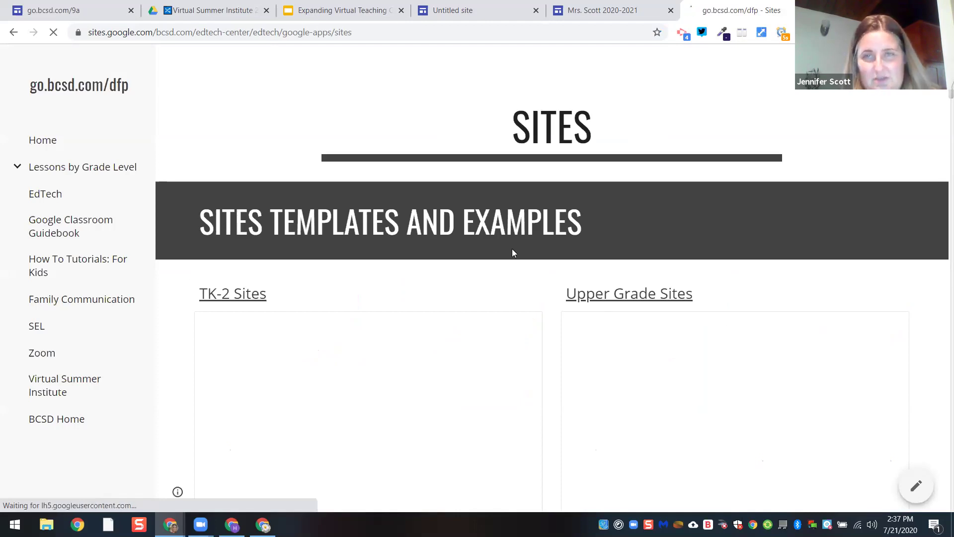
# Look through the Sites page's tutorials and resources, from the Google for Education lesson to inserting Docs and Slides from Drive
pyautogui.scroll(-10, 512, 254)
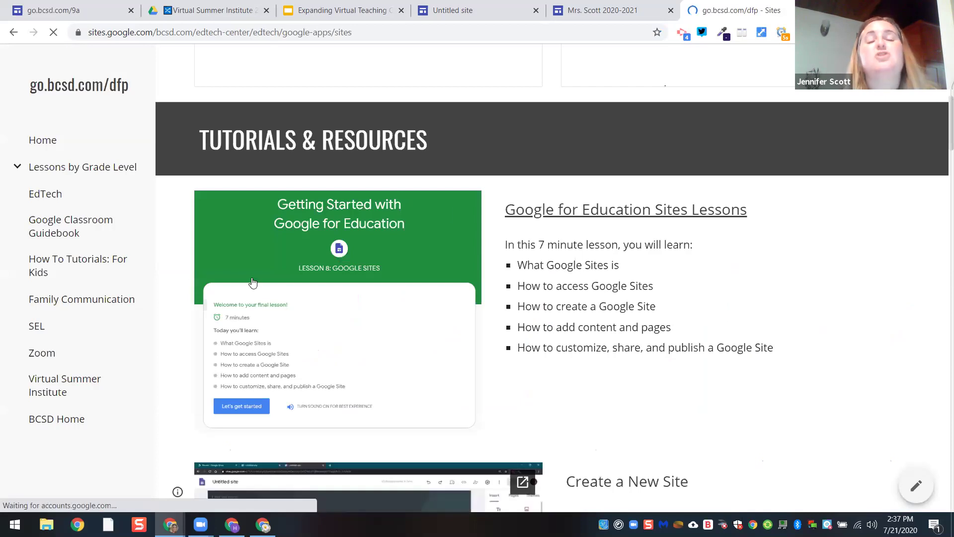
pyautogui.scroll(-1, 339, 182)
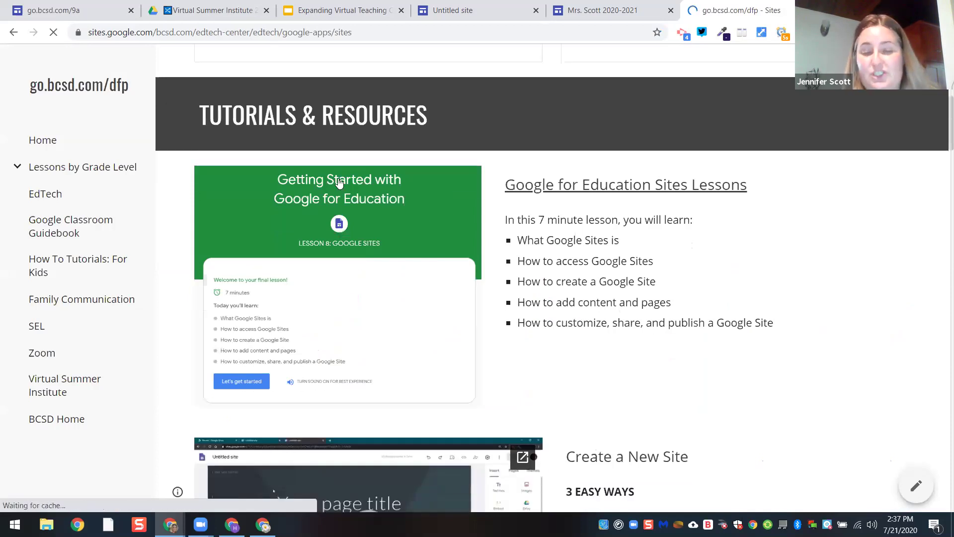
pyautogui.scroll(-6, 339, 182)
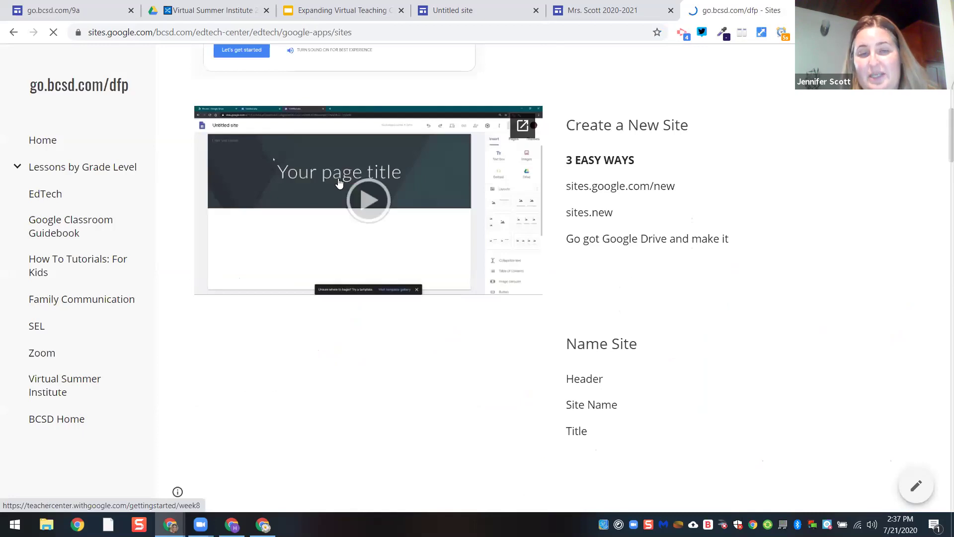
pyautogui.scroll(-4, 339, 183)
pyautogui.scroll(-1, 339, 183)
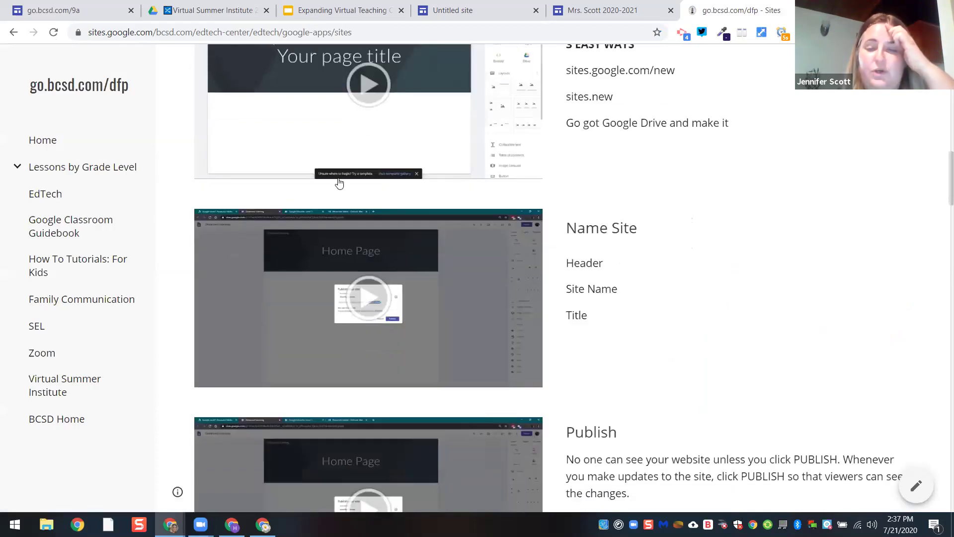
pyautogui.scroll(-2, 339, 183)
pyautogui.scroll(-5, 339, 184)
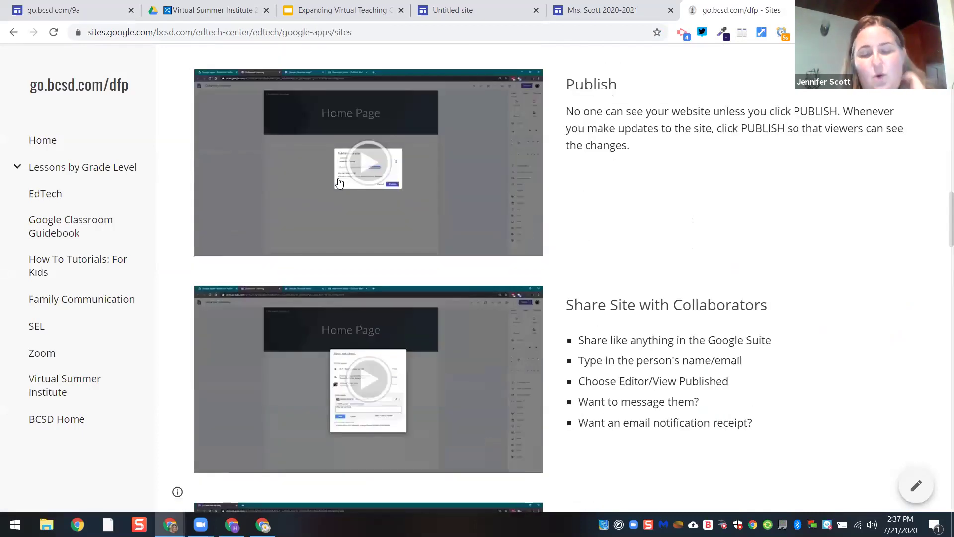
pyautogui.scroll(-1, 339, 183)
pyautogui.scroll(-6, 339, 184)
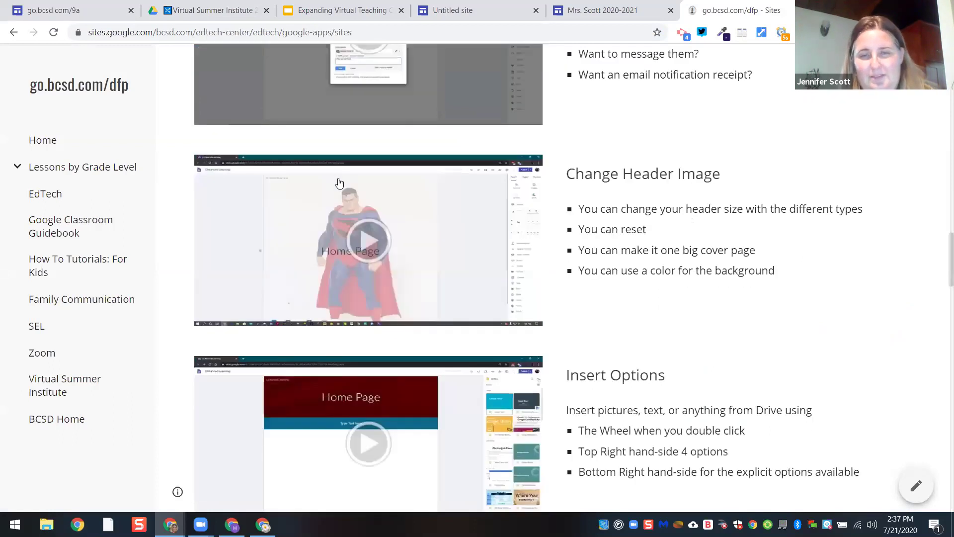
pyautogui.scroll(-1, 339, 183)
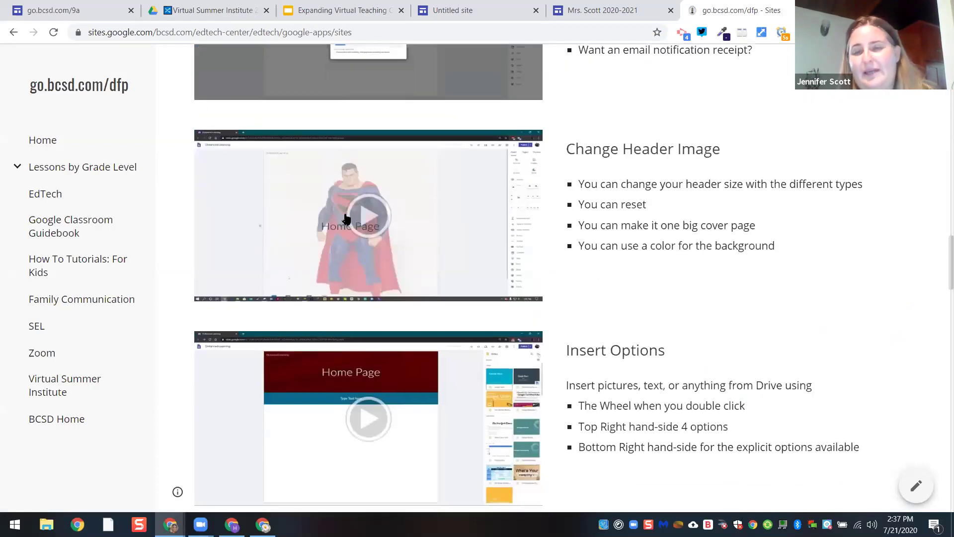
pyautogui.scroll(-1, 347, 219)
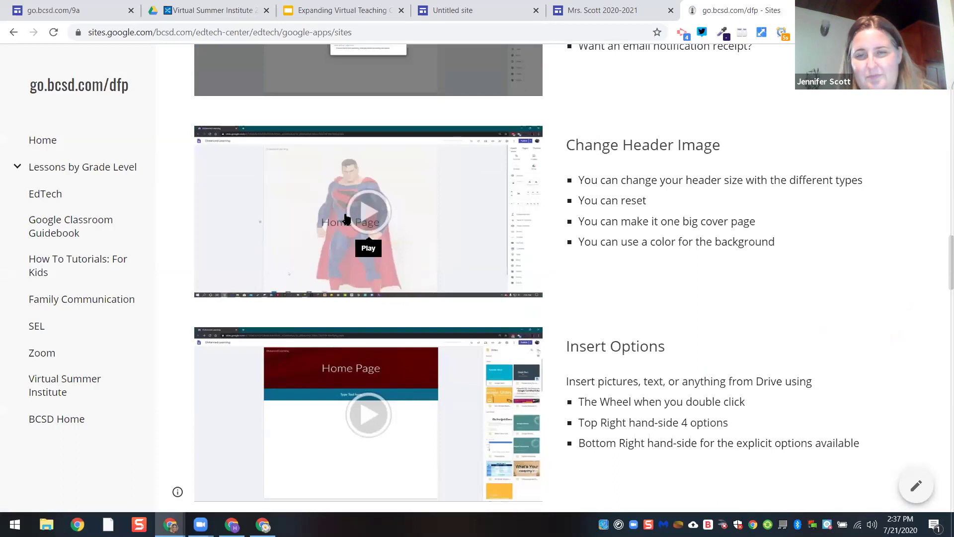
pyautogui.scroll(-5, 345, 214)
pyautogui.scroll(-2, 347, 219)
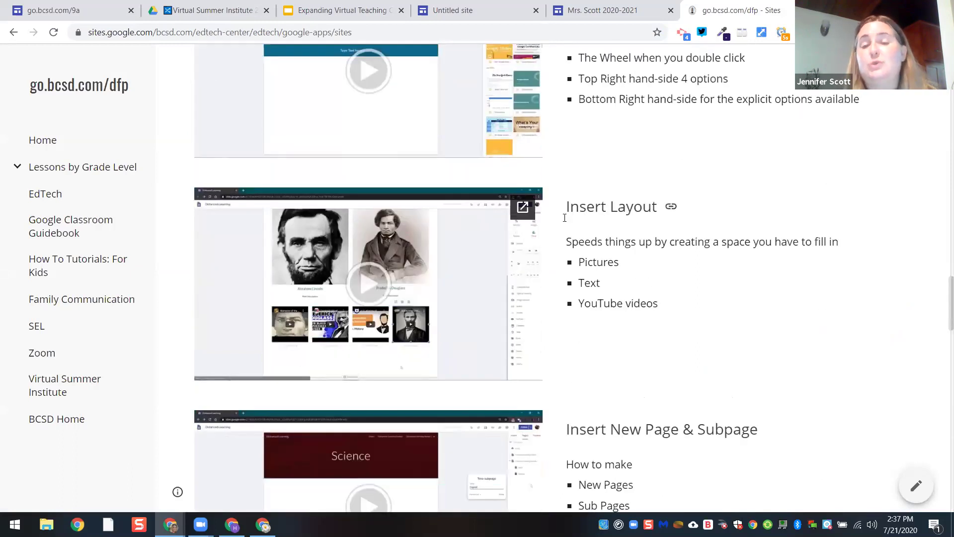
pyautogui.scroll(-1, 588, 247)
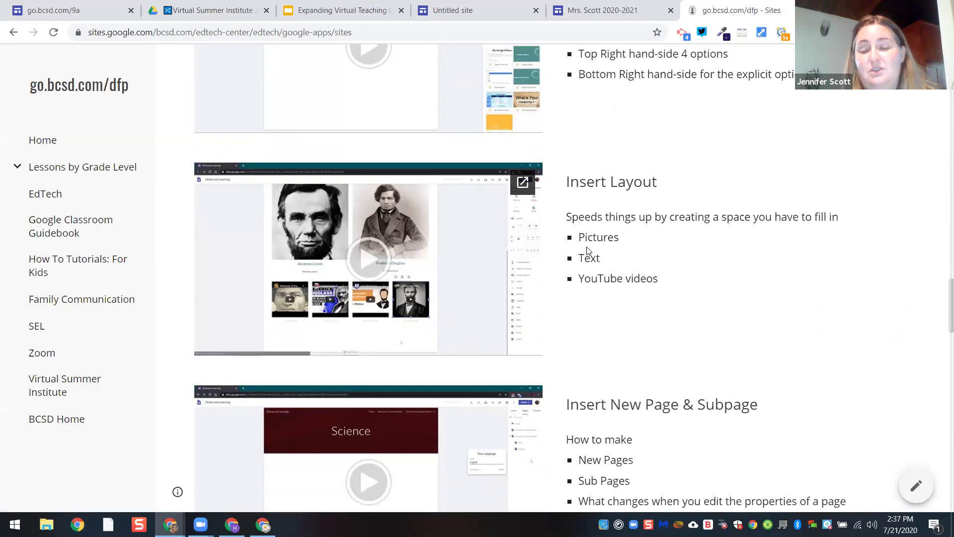
pyautogui.scroll(-6, 588, 250)
pyautogui.scroll(-4, 587, 250)
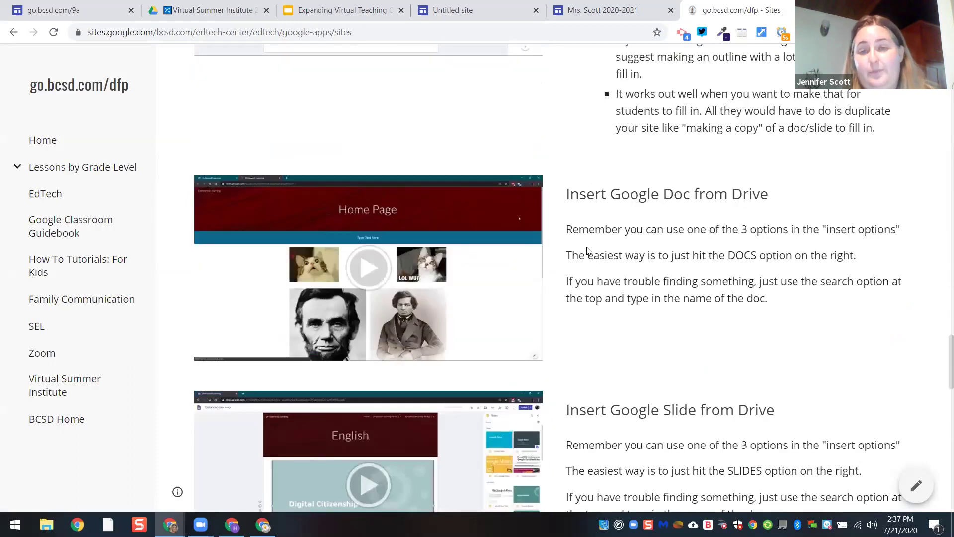
pyautogui.scroll(-1, 609, 100)
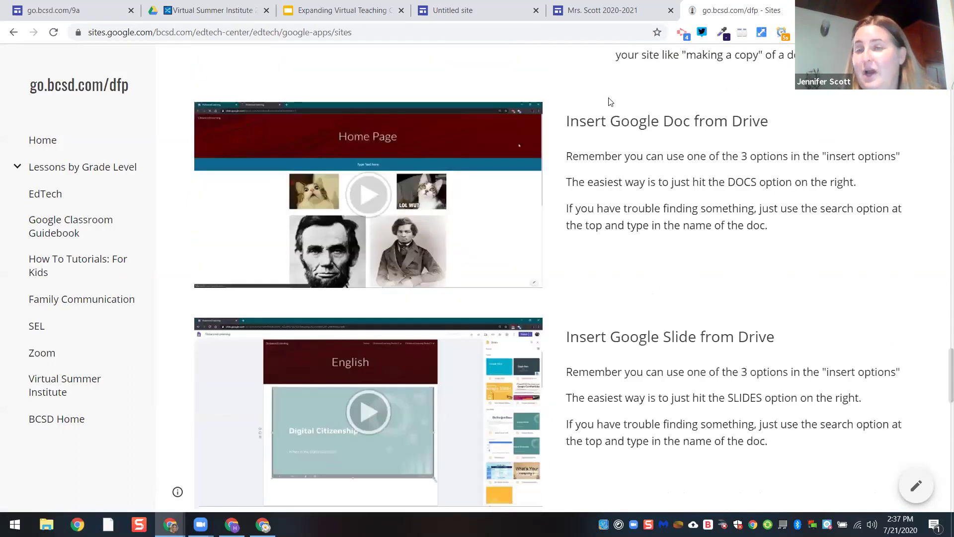
# Return to the new class site and publish it at a web address combining the teacher's name with 2020-2021
pyautogui.click(605, 9)
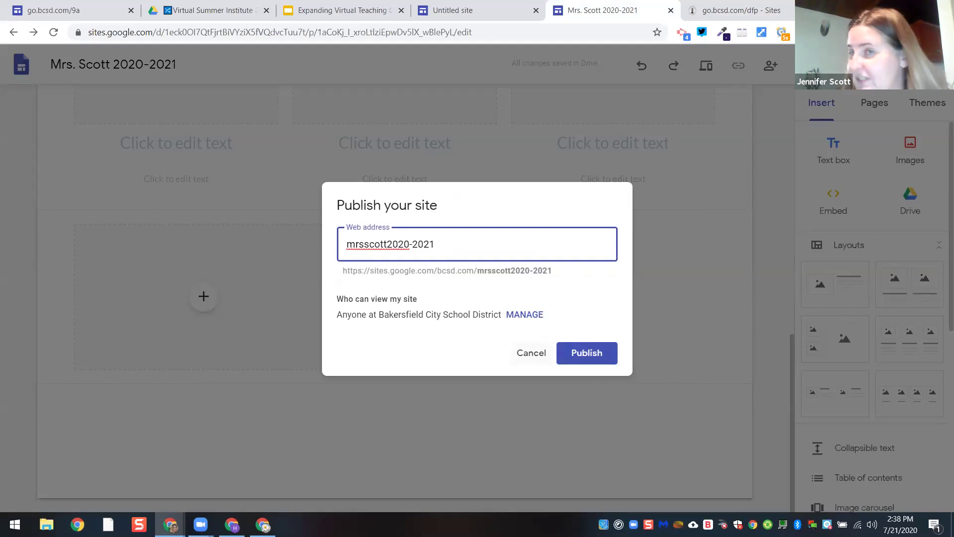
pyautogui.click(531, 353)
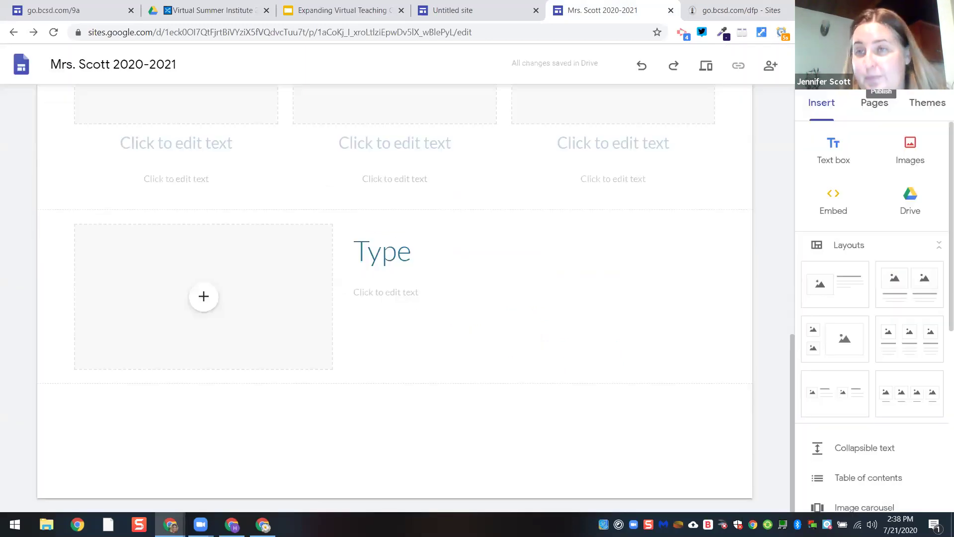
pyautogui.press('Return')
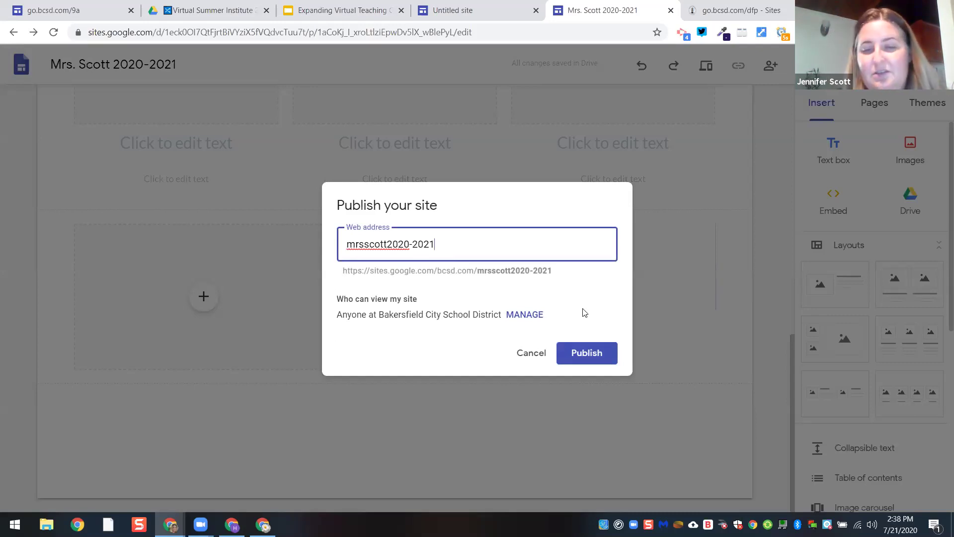
pyautogui.click(589, 351)
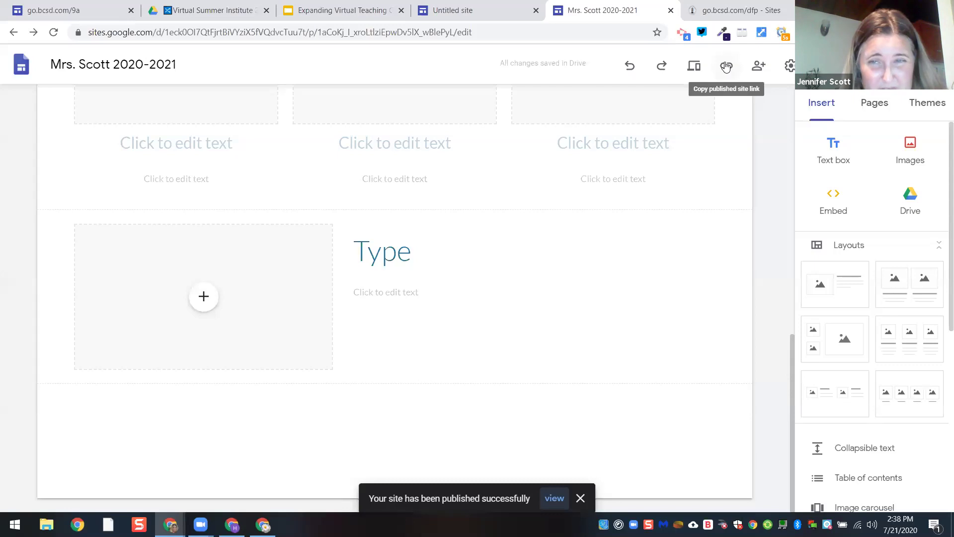
# Copy the published site's link to the clipboard
pyautogui.click(726, 66)
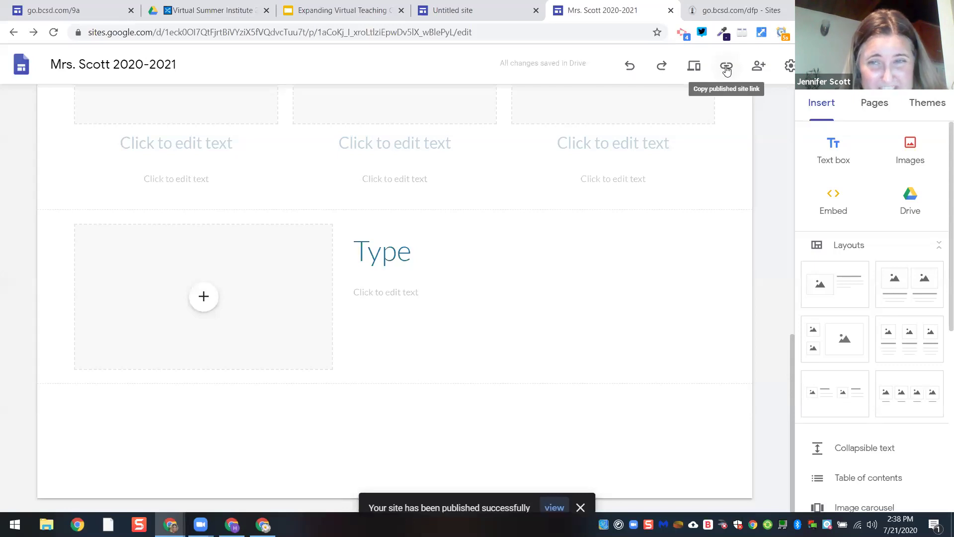
pyautogui.click(726, 67)
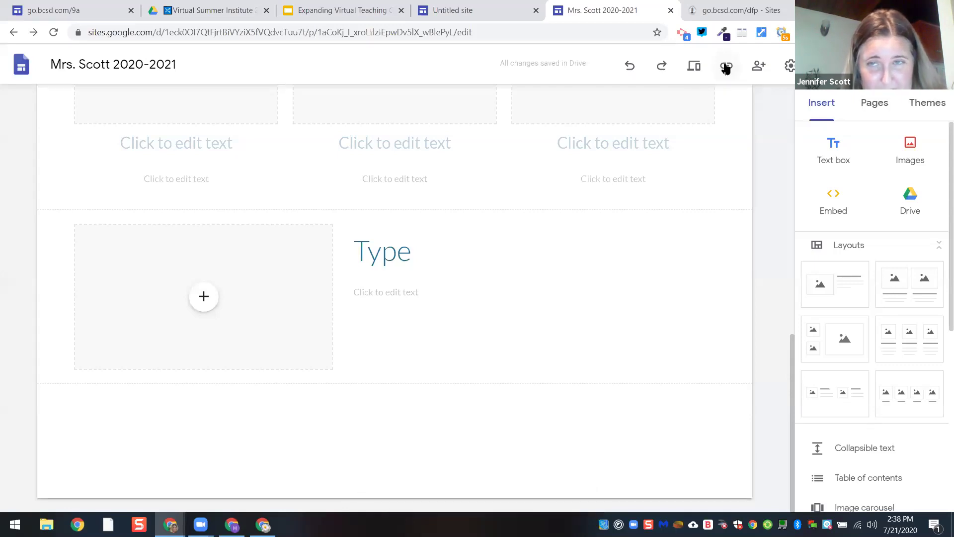
pyautogui.click(728, 67)
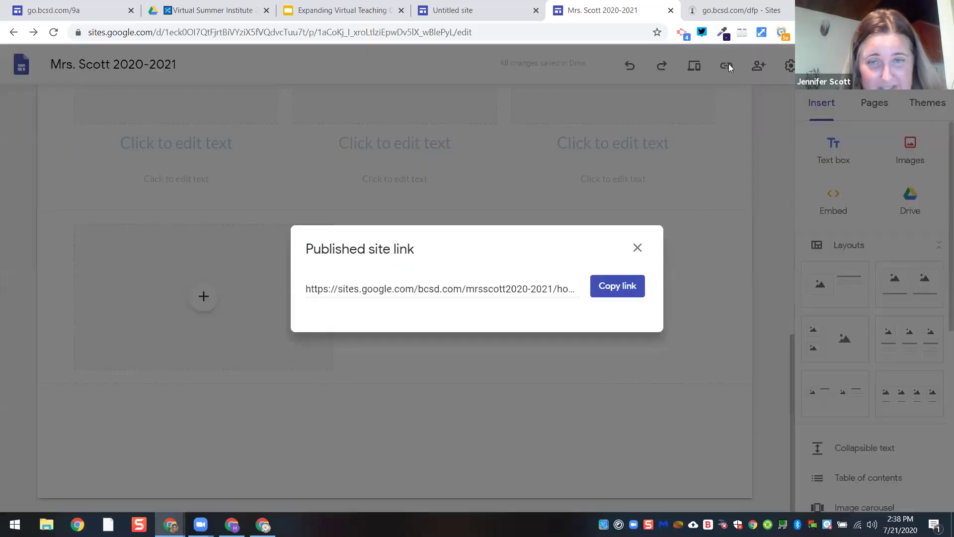
pyautogui.click(633, 291)
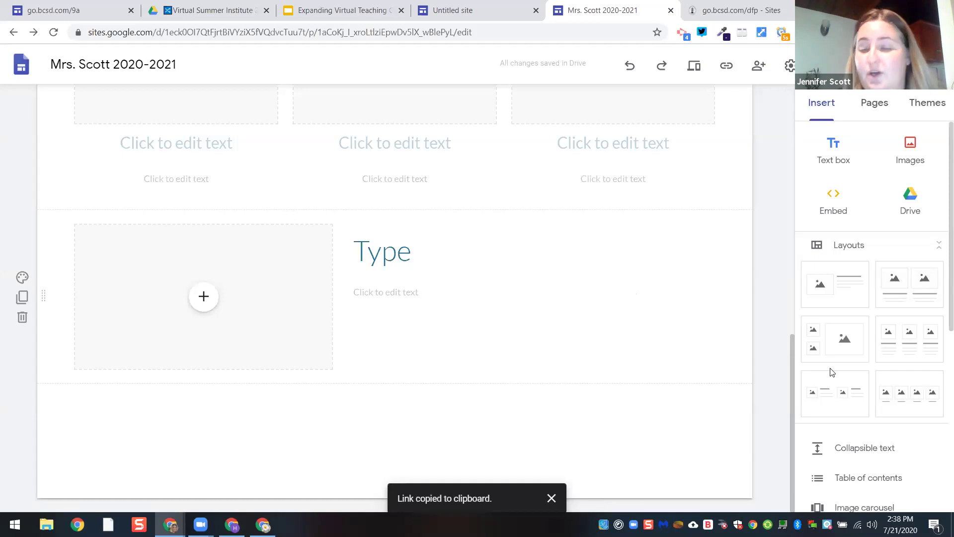
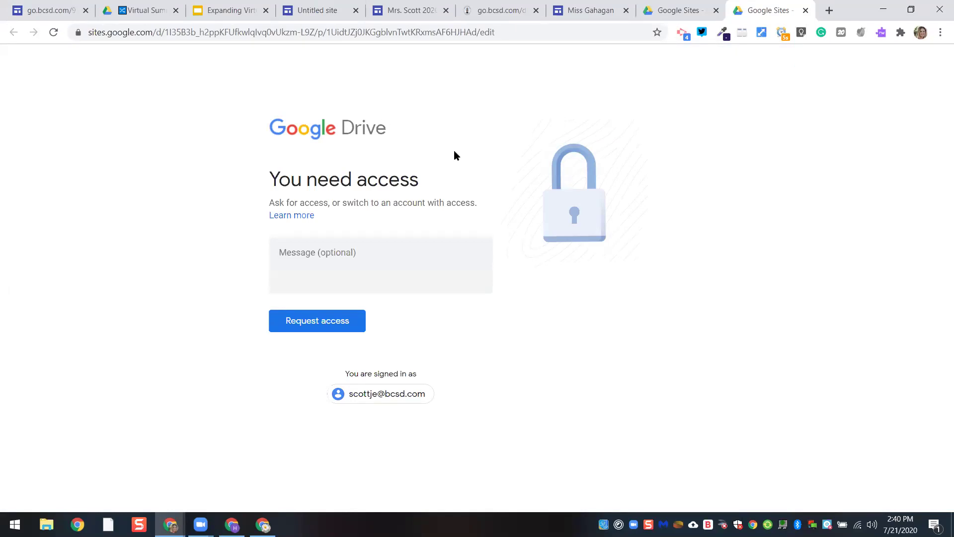
# Switch back to the class site, review it for unpublished changes and return to the editor
pyautogui.click(407, 7)
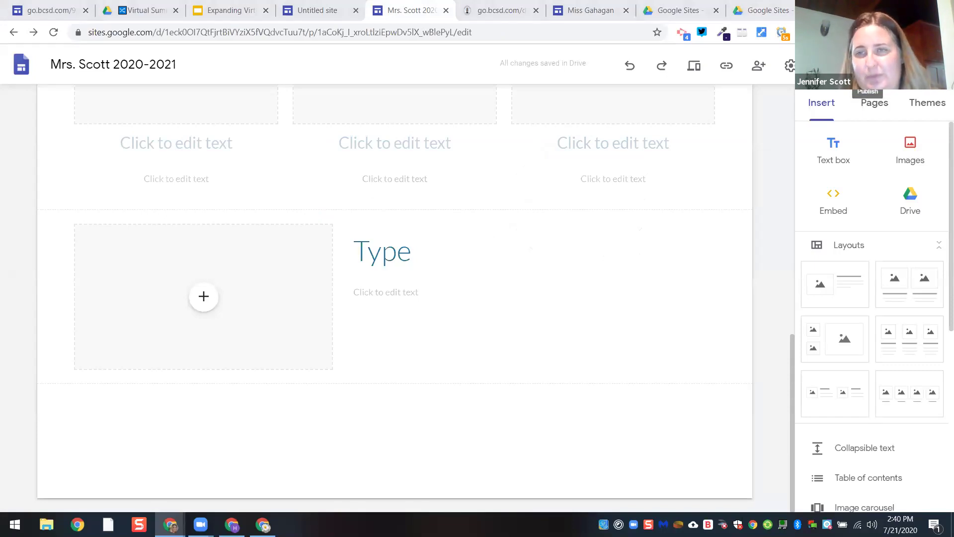
pyautogui.click(868, 65)
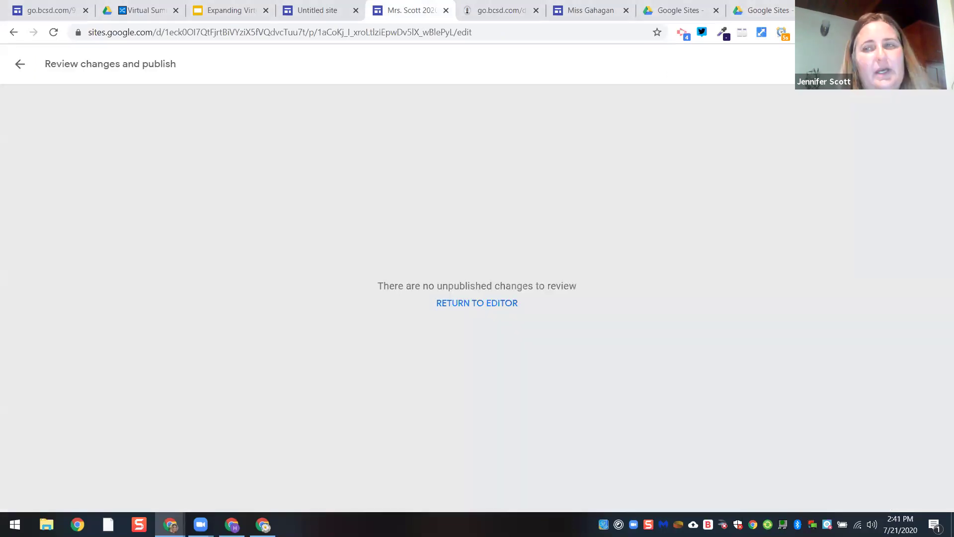
pyautogui.click(20, 64)
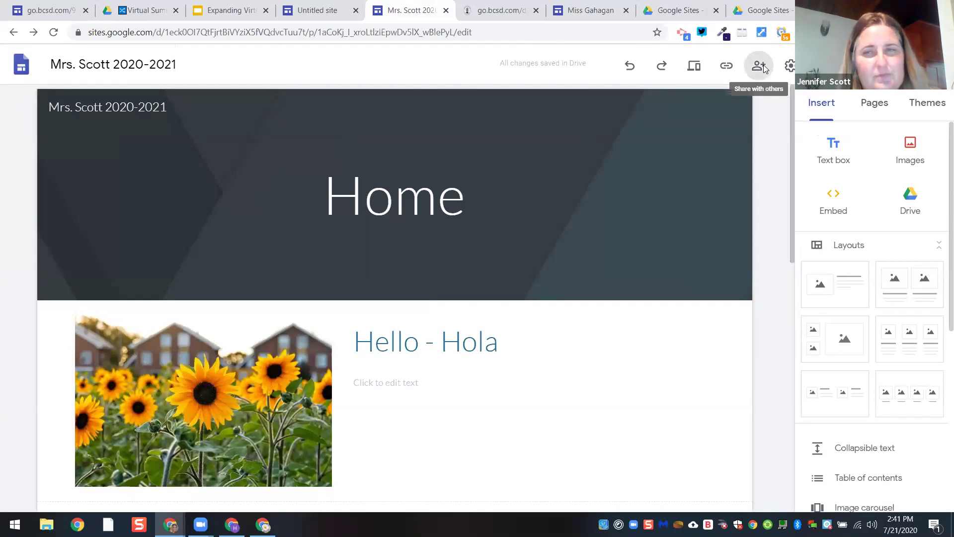
# Set the published site's link access to Restricted in the sharing settings
pyautogui.click(764, 65)
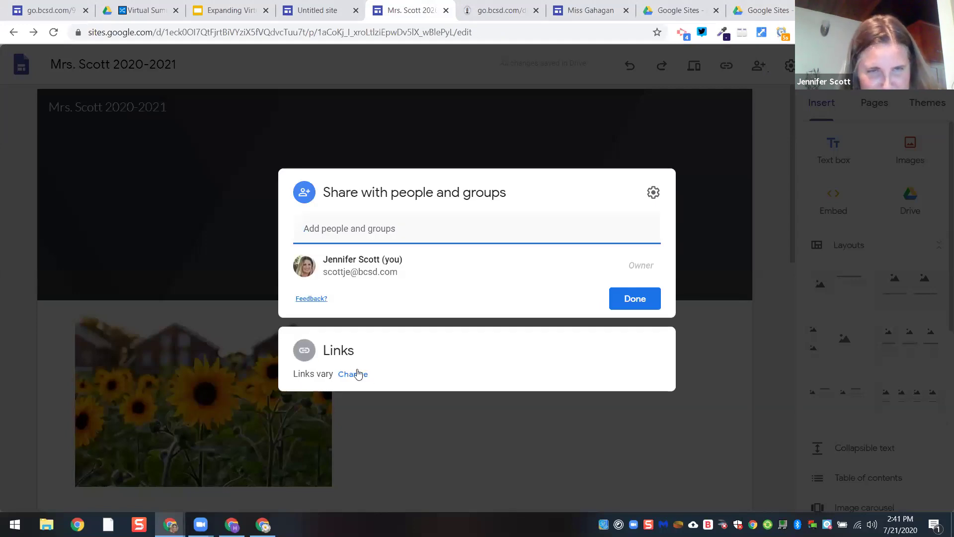
pyautogui.click(359, 374)
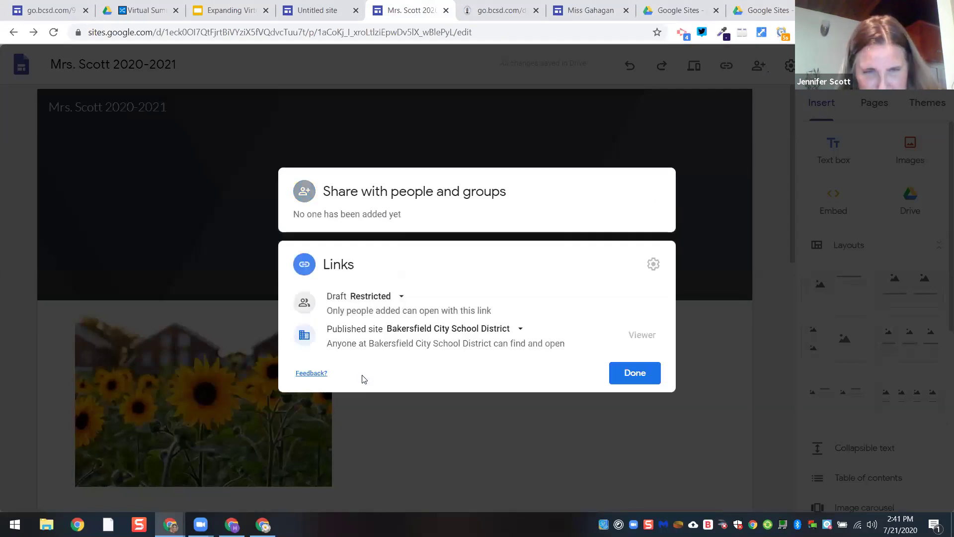
pyautogui.click(436, 331)
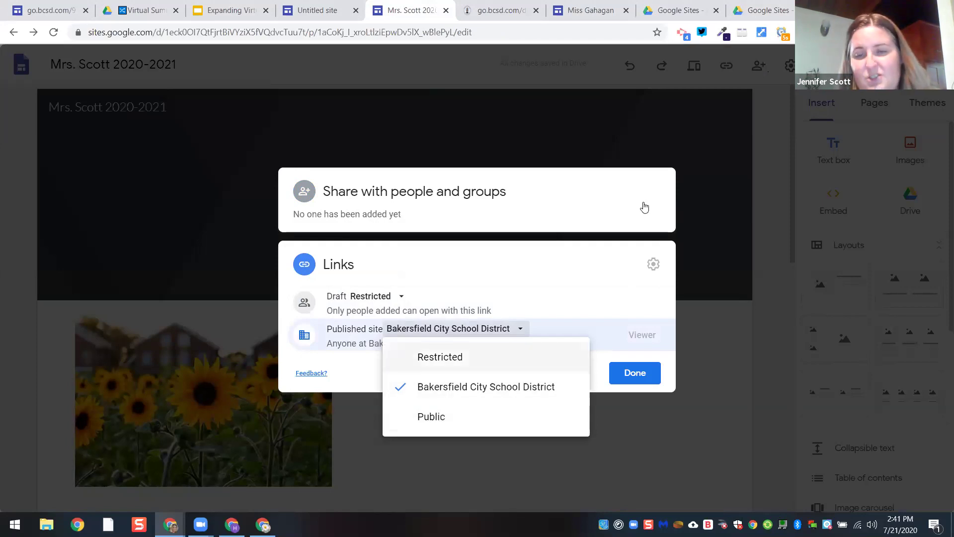
pyautogui.click(440, 357)
pyautogui.click(633, 369)
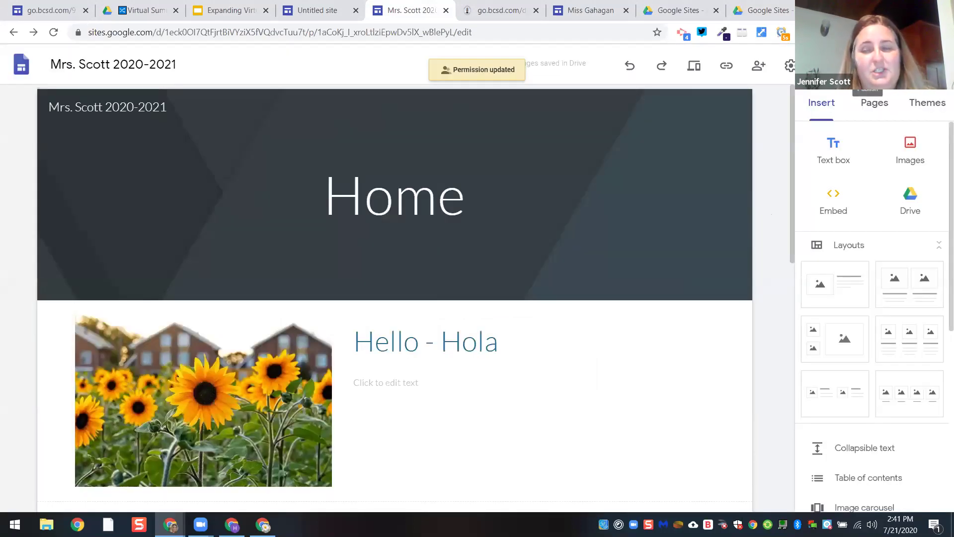
# Set the published site's link access to Public while leaving the draft Restricted
pyautogui.click(758, 70)
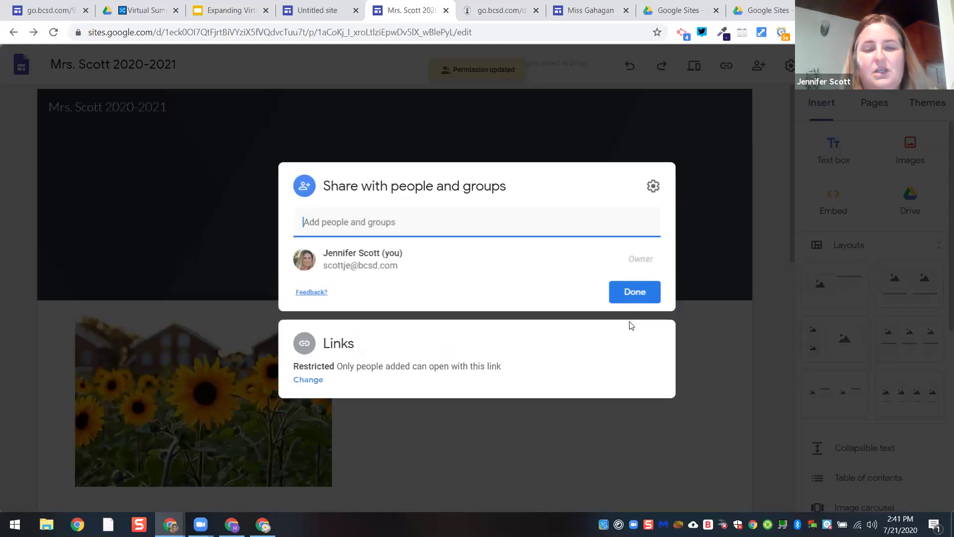
pyautogui.click(312, 380)
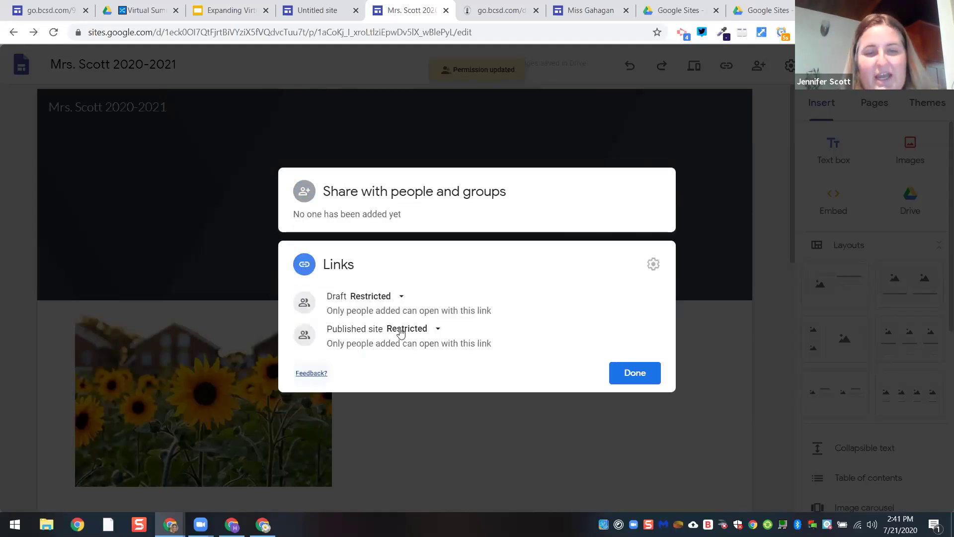
pyautogui.click(404, 345)
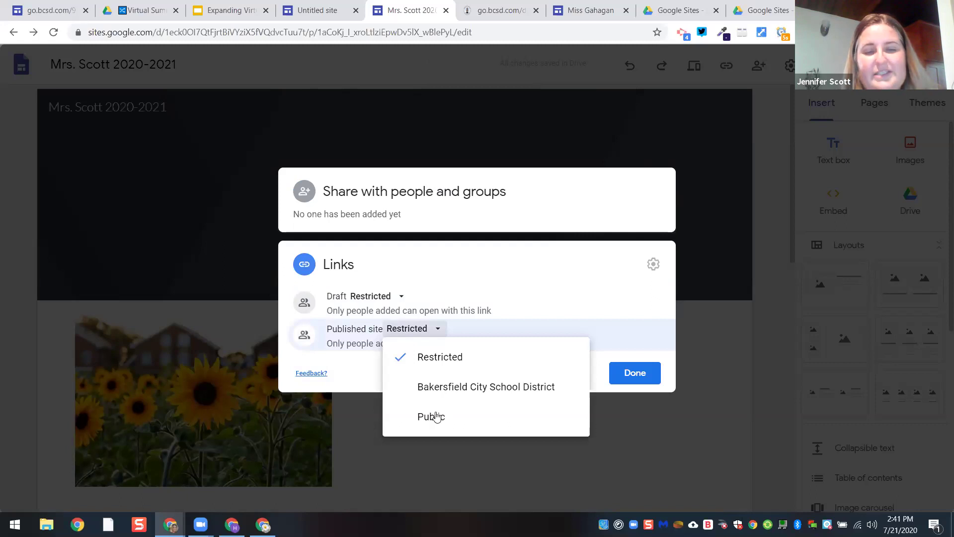
pyautogui.click(437, 416)
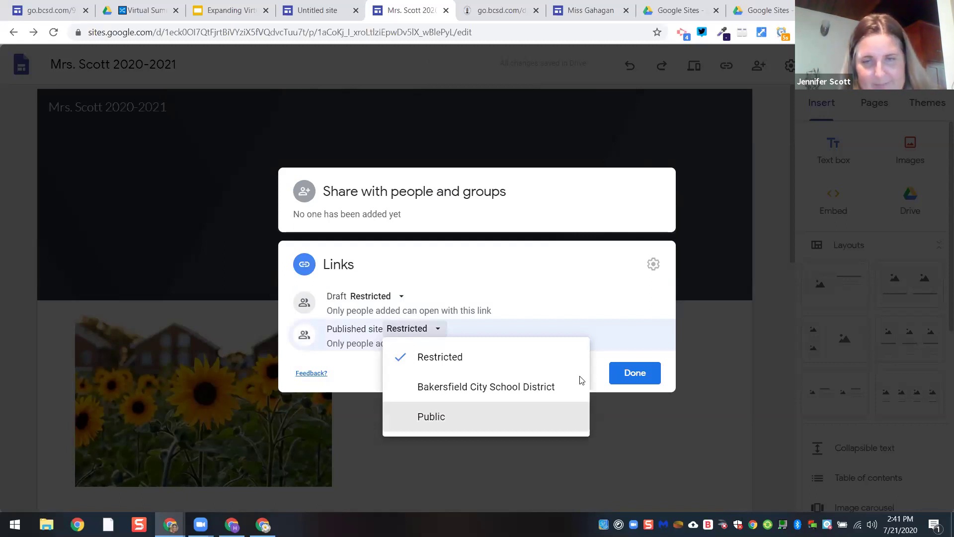
pyautogui.click(635, 372)
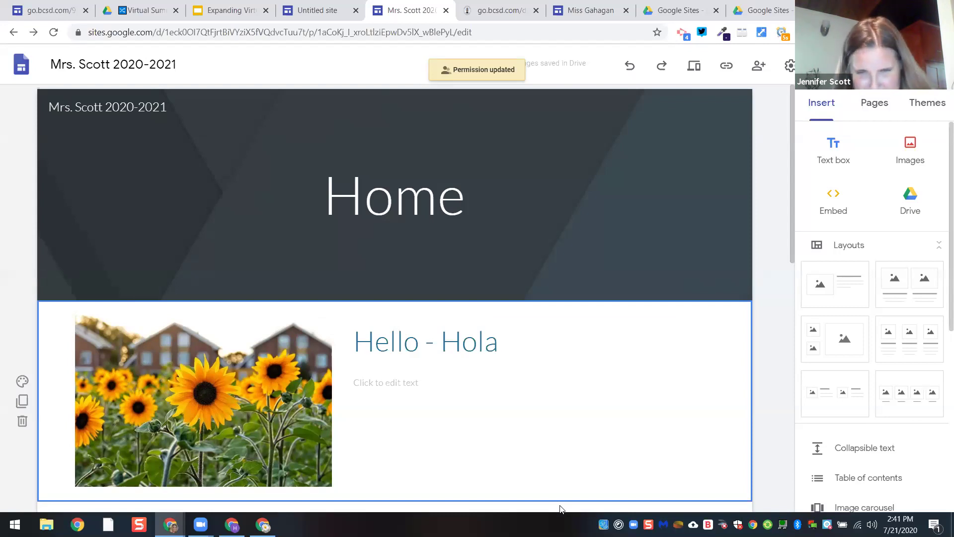
# Open the shared links to the campers20-21 page and two teachers' class websites and view their pages
pyautogui.click(560, 506)
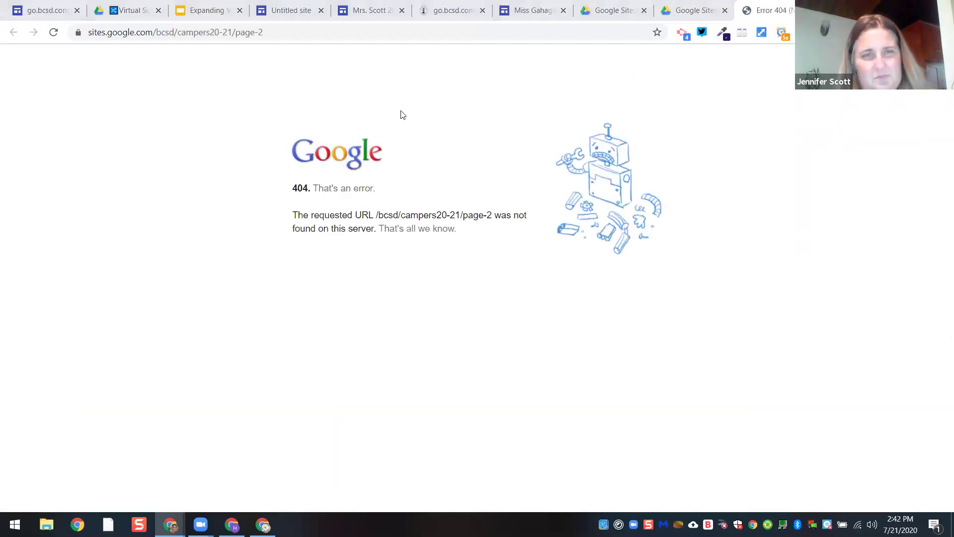
pyautogui.click(401, 111)
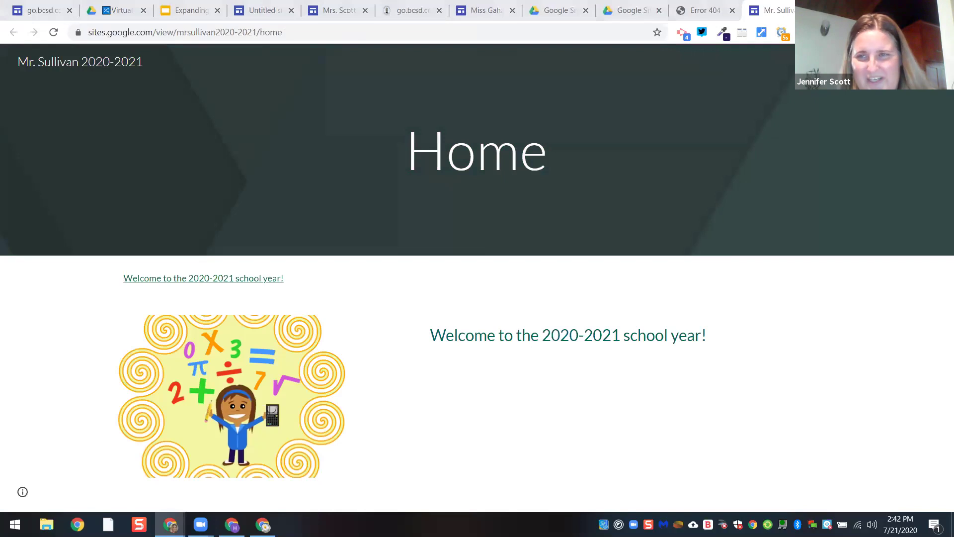
pyautogui.moveTo(855, 62)
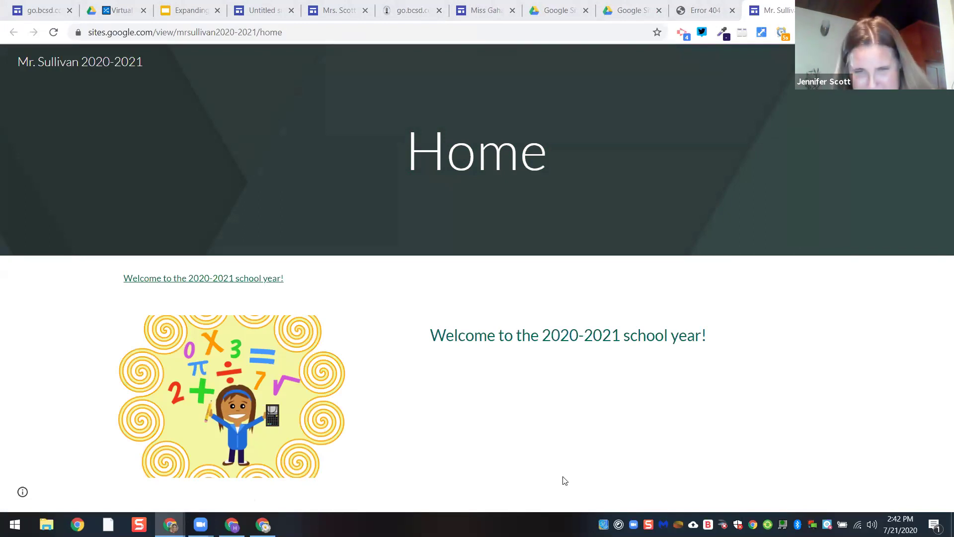
pyautogui.click(347, 310)
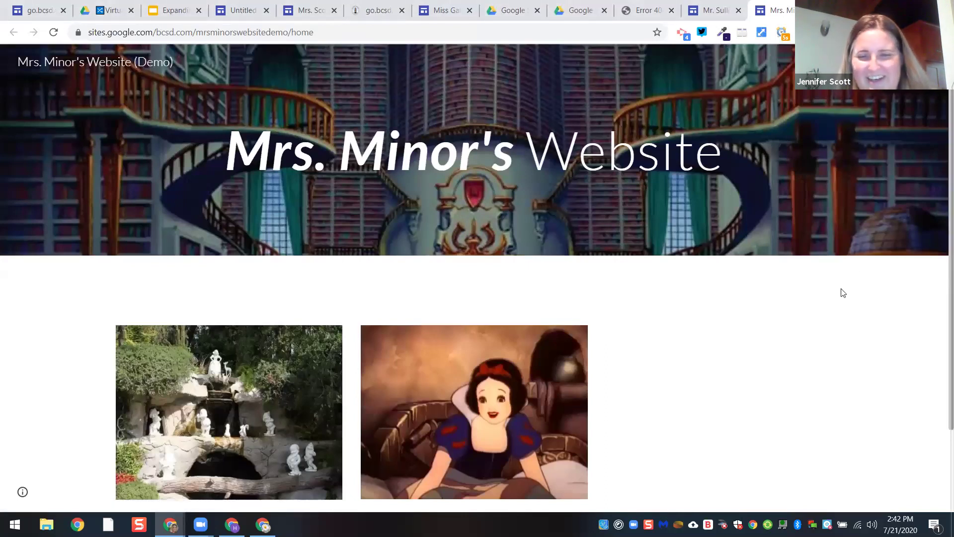
pyautogui.moveTo(842, 291); pyautogui.dragTo(615, 291)
pyautogui.click(346, 482)
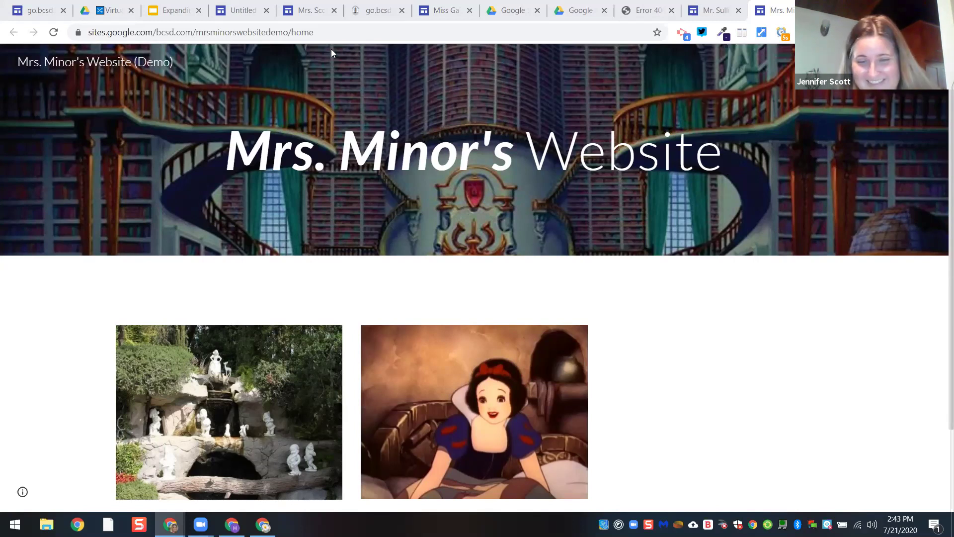
# Return to the class site's editor and close all browser tabs that come after it
pyautogui.click(305, 12)
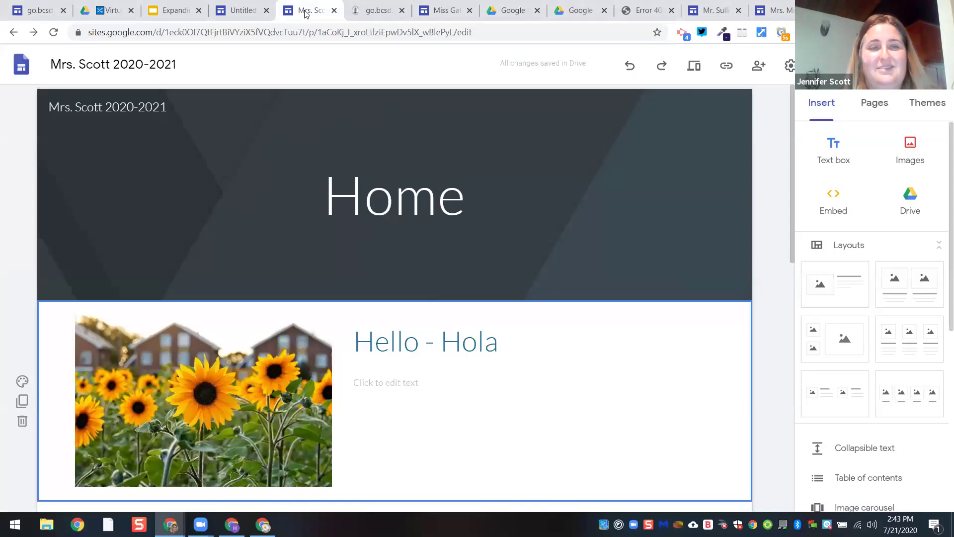
pyautogui.rightClick(305, 14)
pyautogui.click(375, 168)
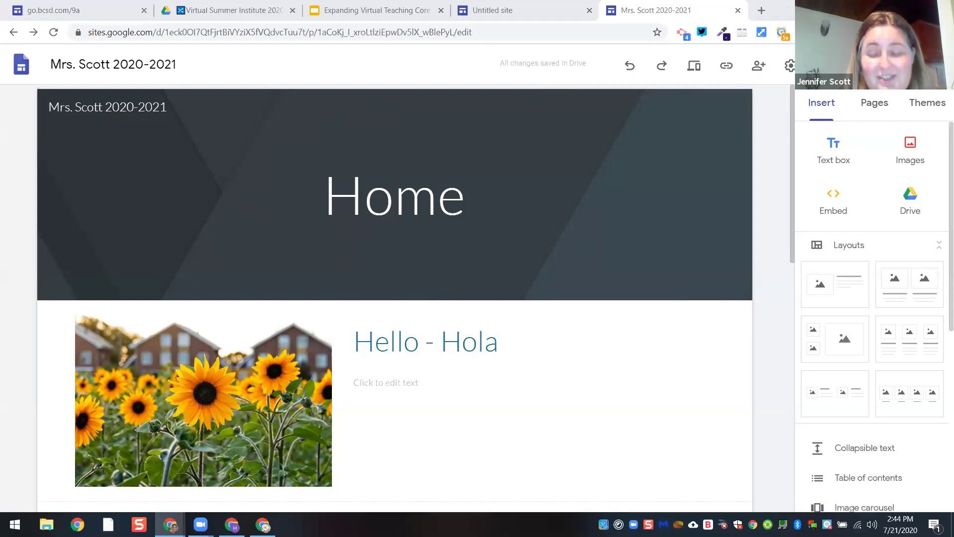
# Add a new page named Calendar to the class site
pyautogui.click(872, 108)
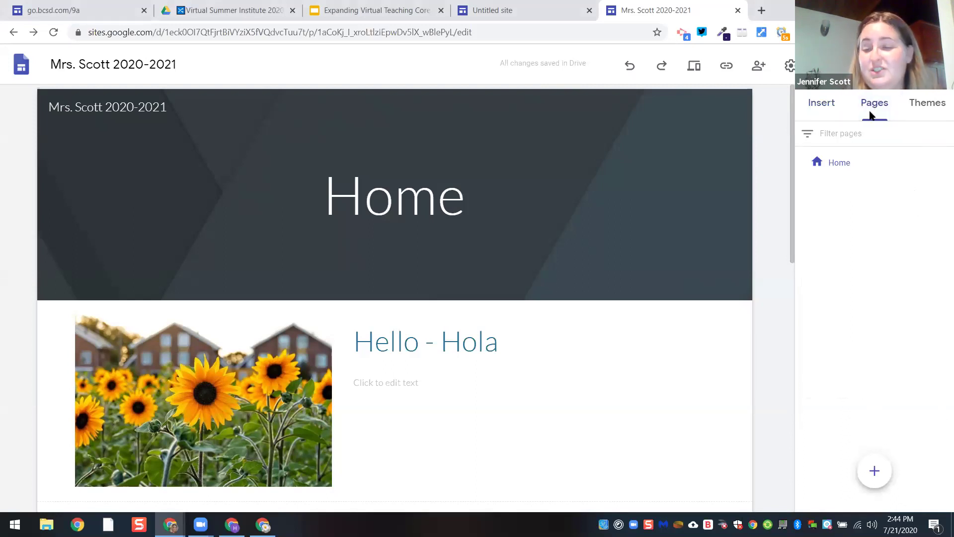
pyautogui.moveTo(875, 475)
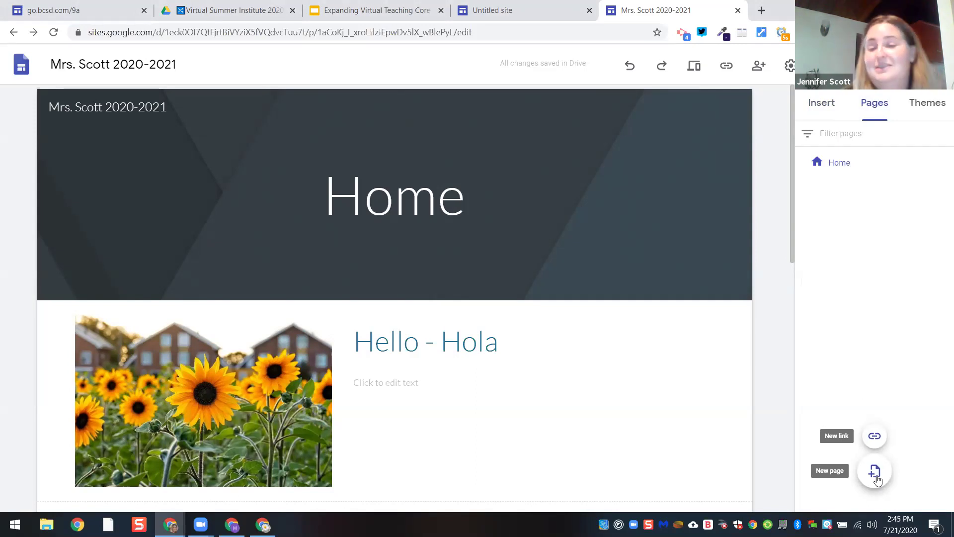
pyautogui.click(875, 472)
pyautogui.write('Calendar')
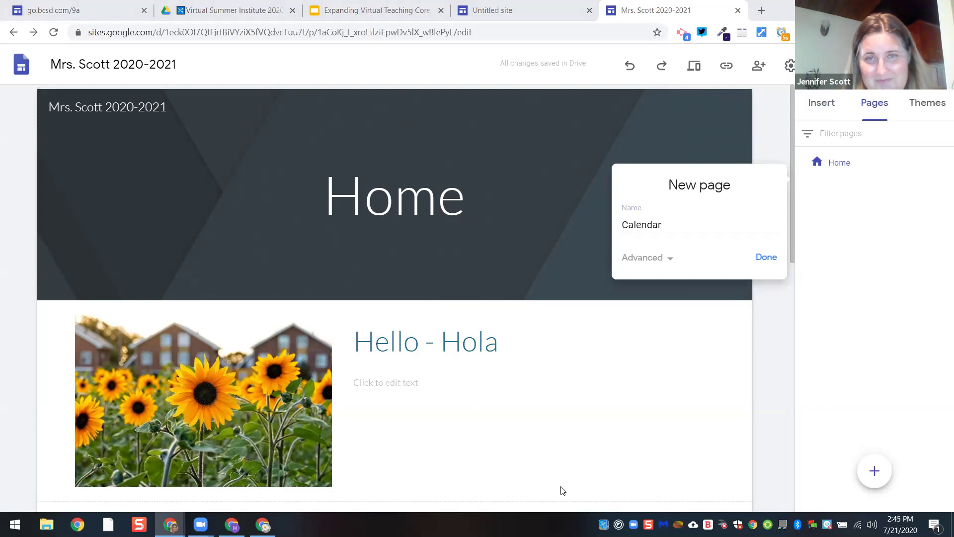
pyautogui.click(774, 259)
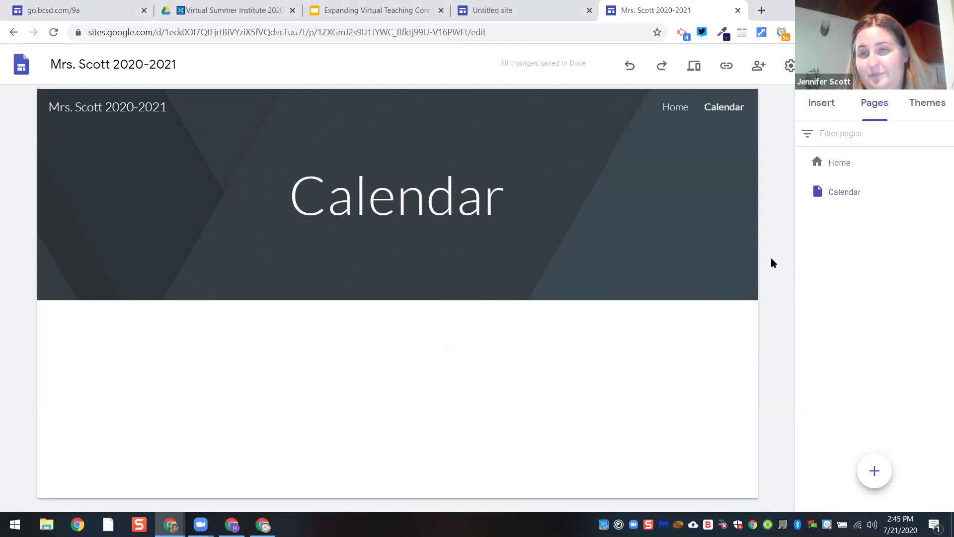
# Review the insert options and available themes for the site, then bring back the page list
pyautogui.click(818, 108)
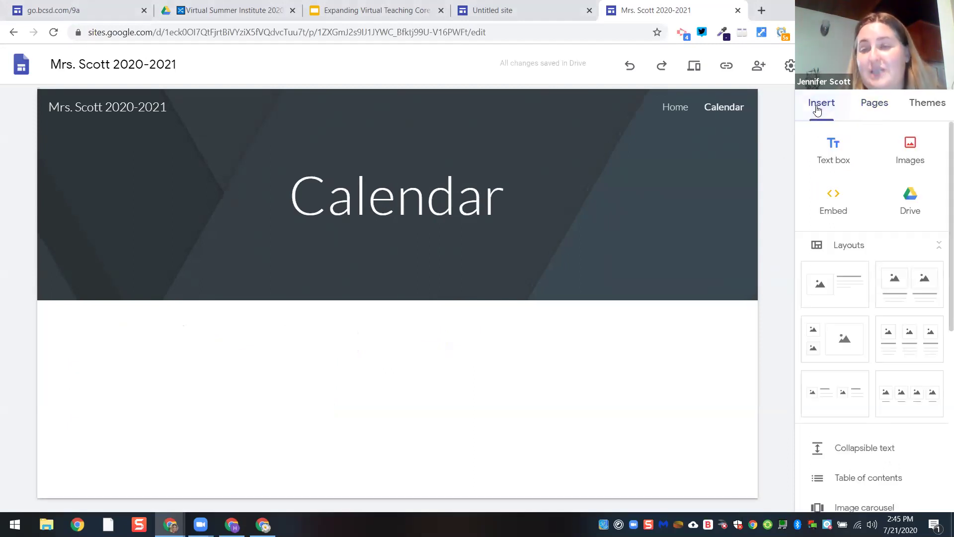
pyautogui.click(874, 104)
pyautogui.click(927, 106)
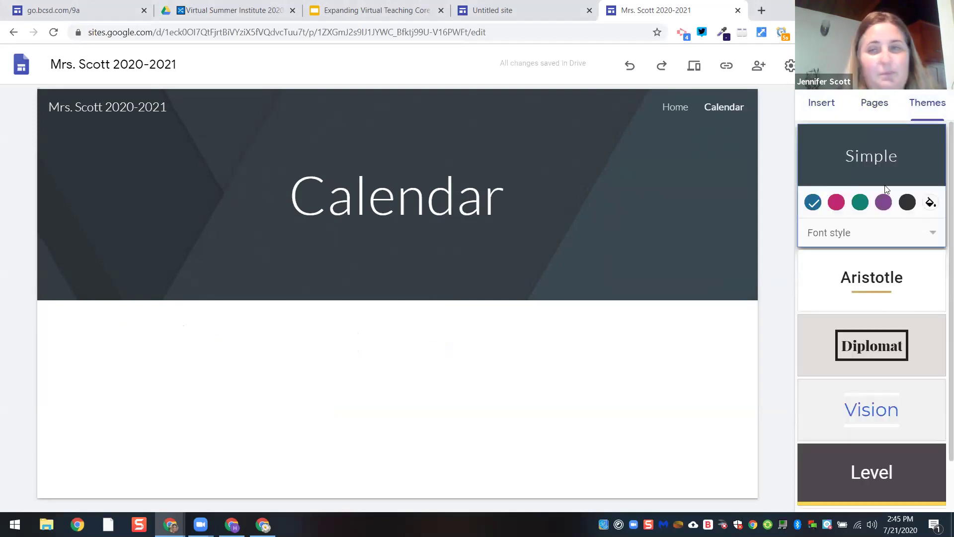
pyautogui.click(871, 105)
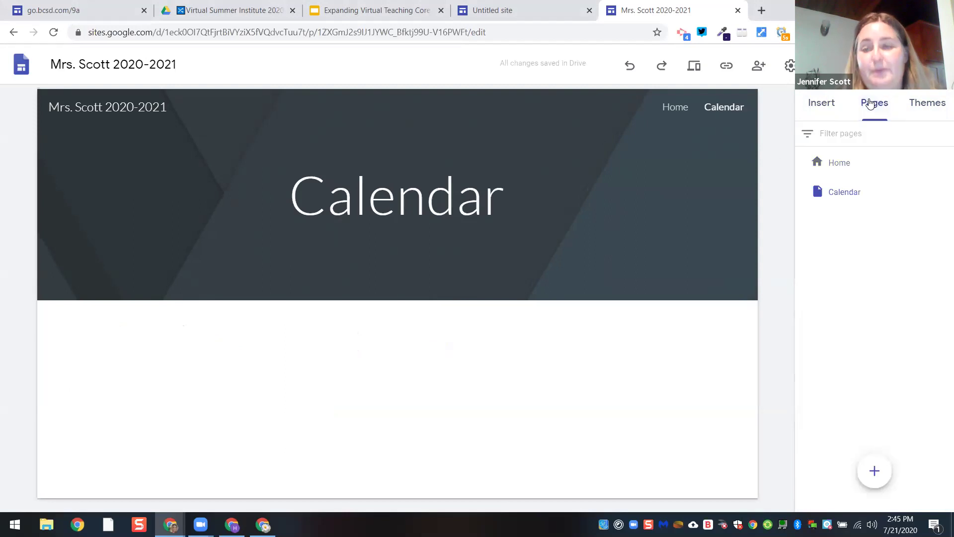
# Open Google Classroom in a new browser tab and enter the 7th Grade ELA Example class
pyautogui.moveTo(875, 470)
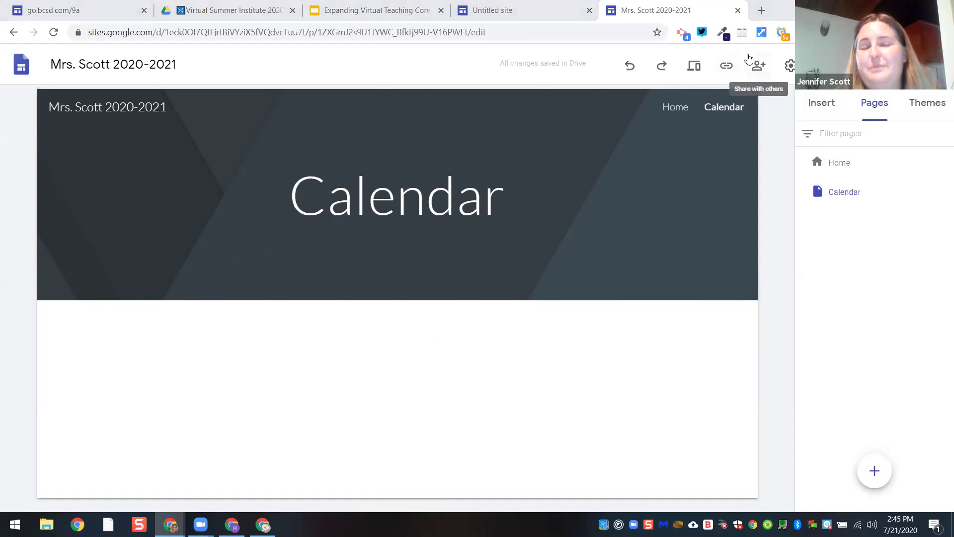
pyautogui.click(762, 11)
pyautogui.write('cla')
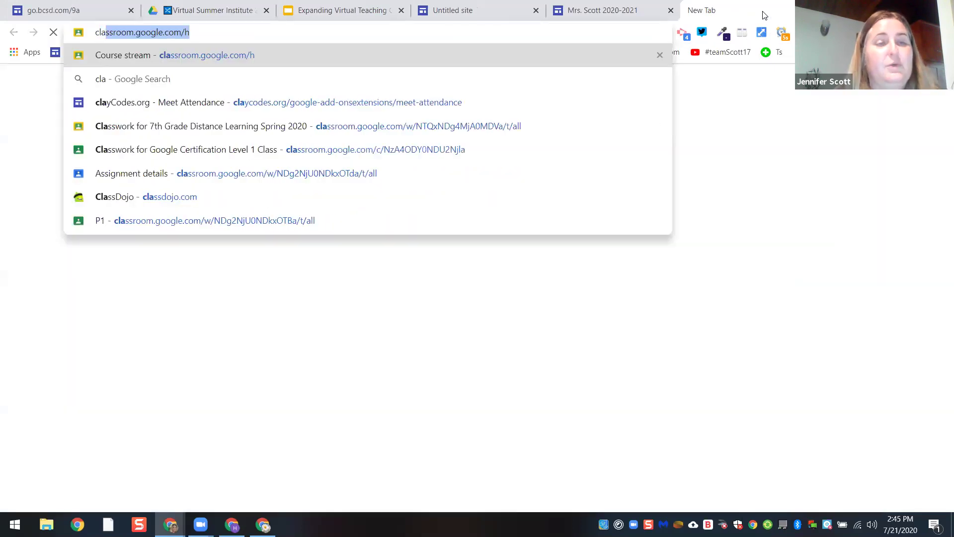
pyautogui.press('Return')
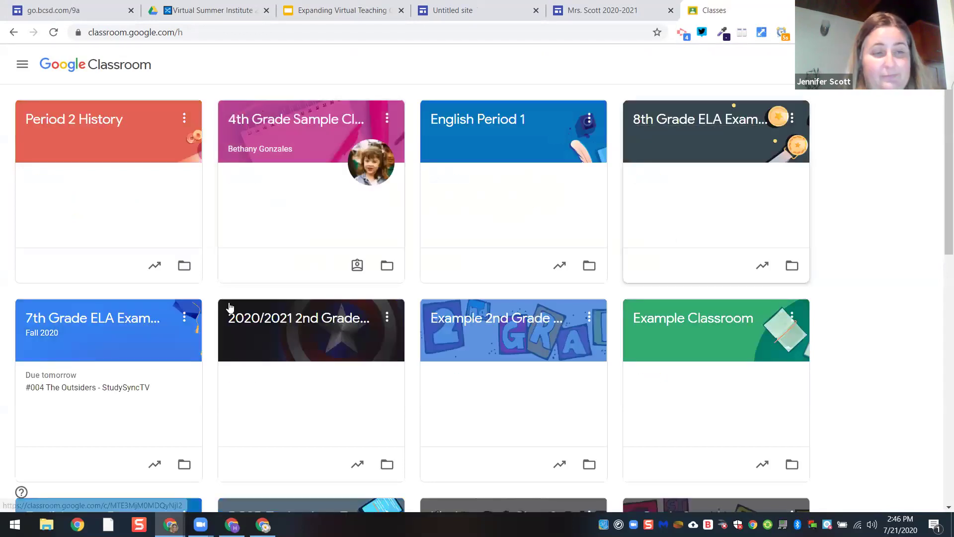
pyautogui.click(105, 322)
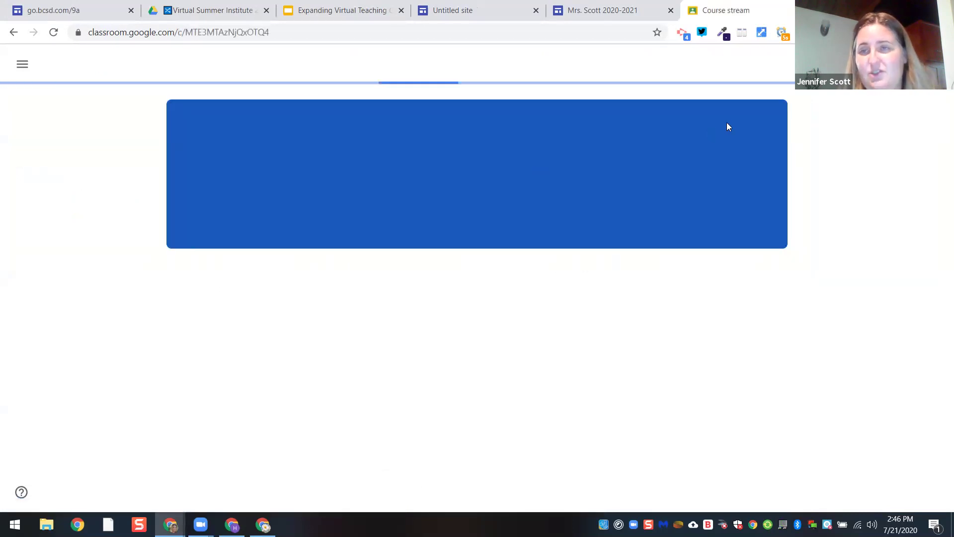
# View the class's Classwork and Grades pages, and open the class's Google Calendar from Classwork
pyautogui.click(462, 65)
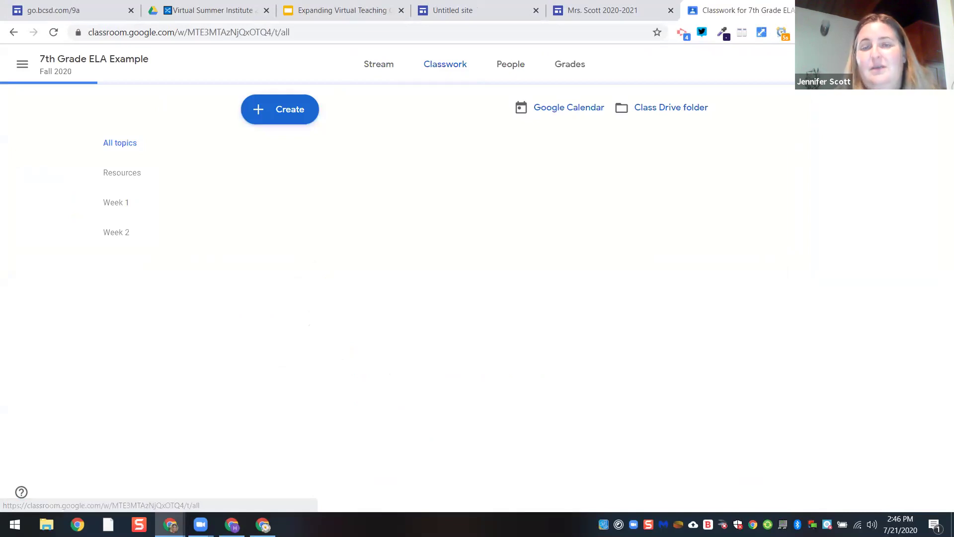
pyautogui.click(364, 71)
pyautogui.click(419, 66)
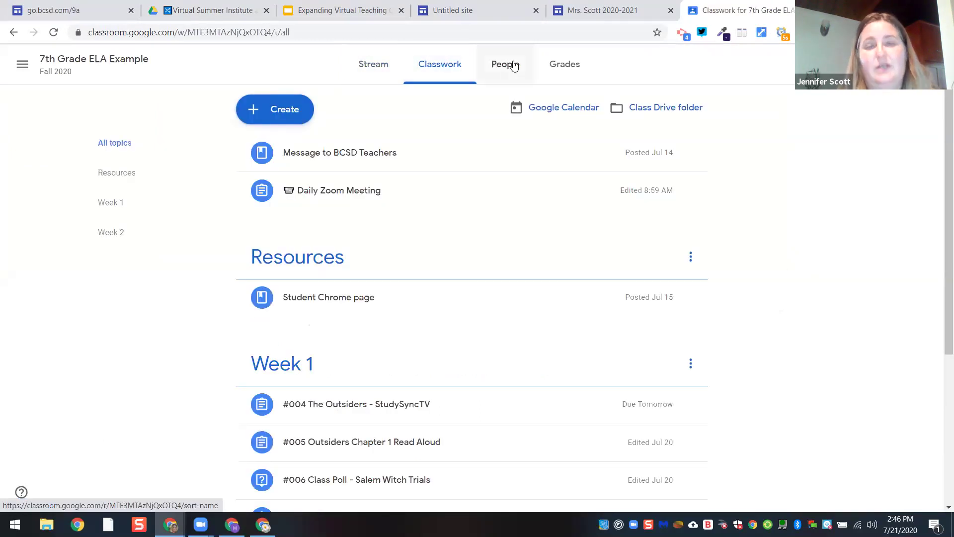
pyautogui.click(514, 66)
pyautogui.click(582, 75)
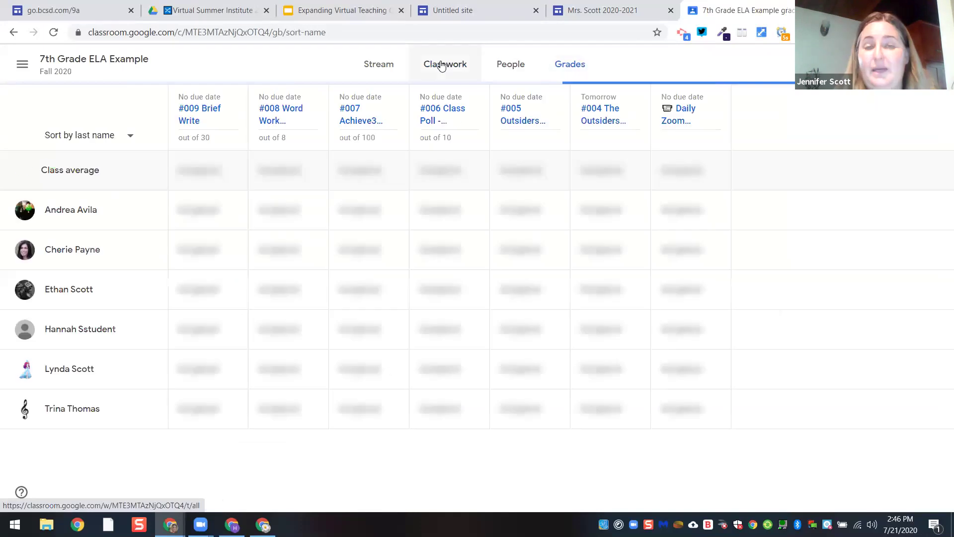
pyautogui.click(442, 66)
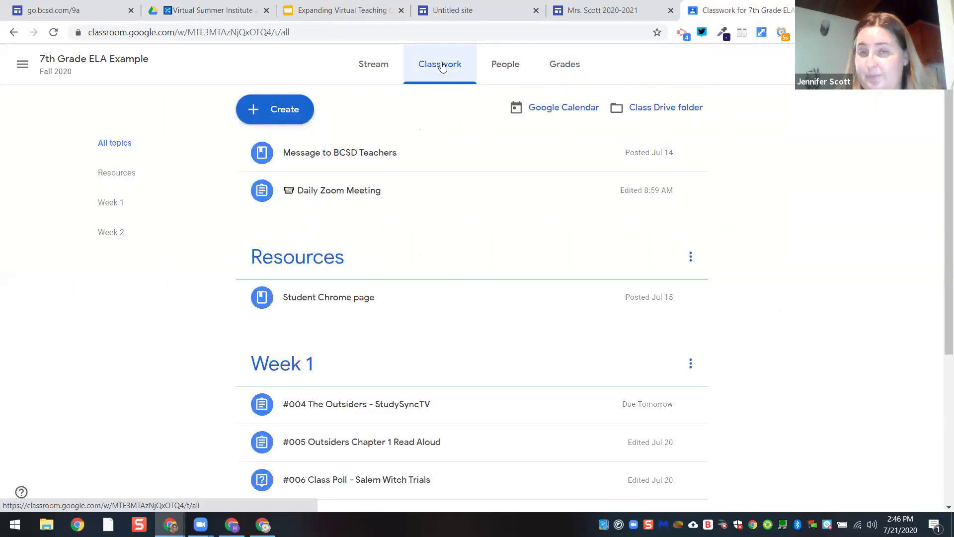
pyautogui.click(558, 114)
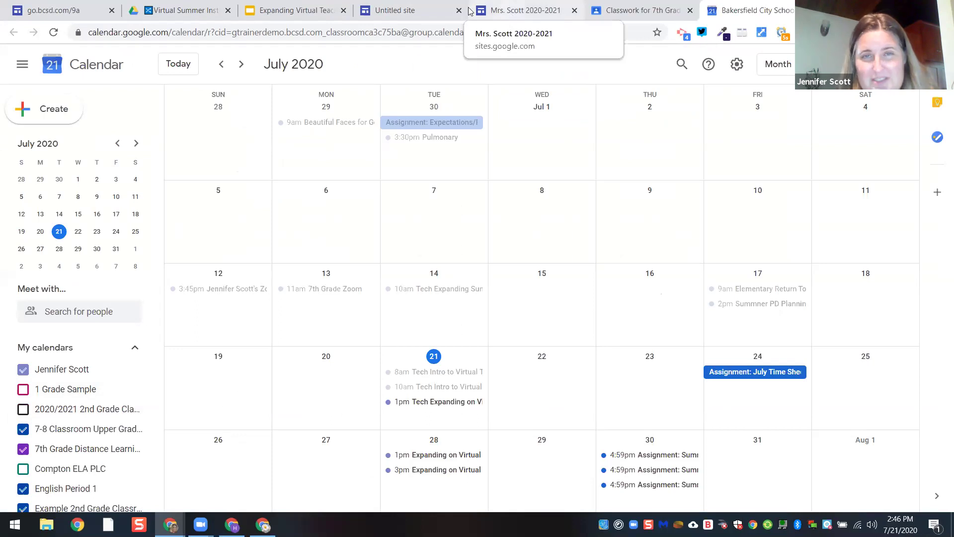
# Return to the class site's editor and insert the 7th Grade ELA Example Fall 2020 calendar on the Calendar page
pyautogui.click(509, 9)
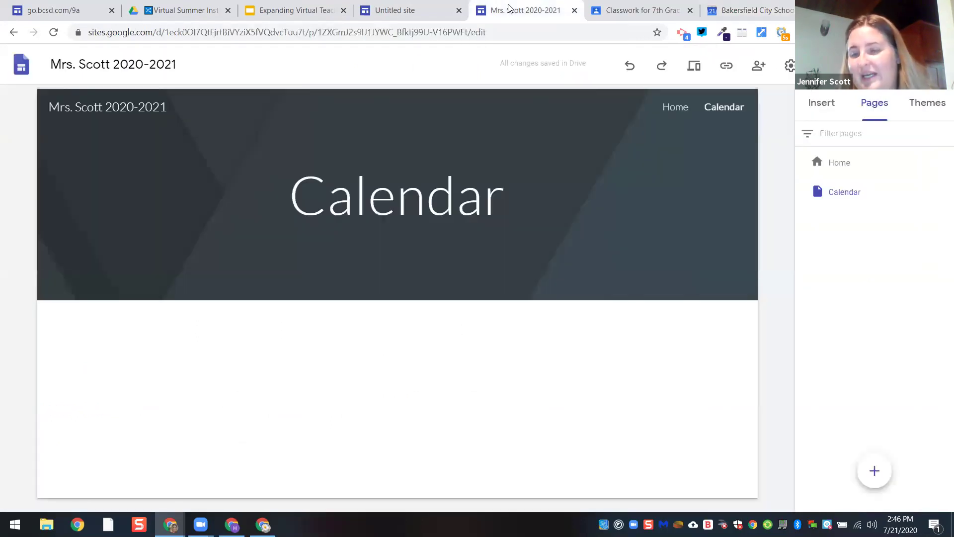
pyautogui.click(823, 103)
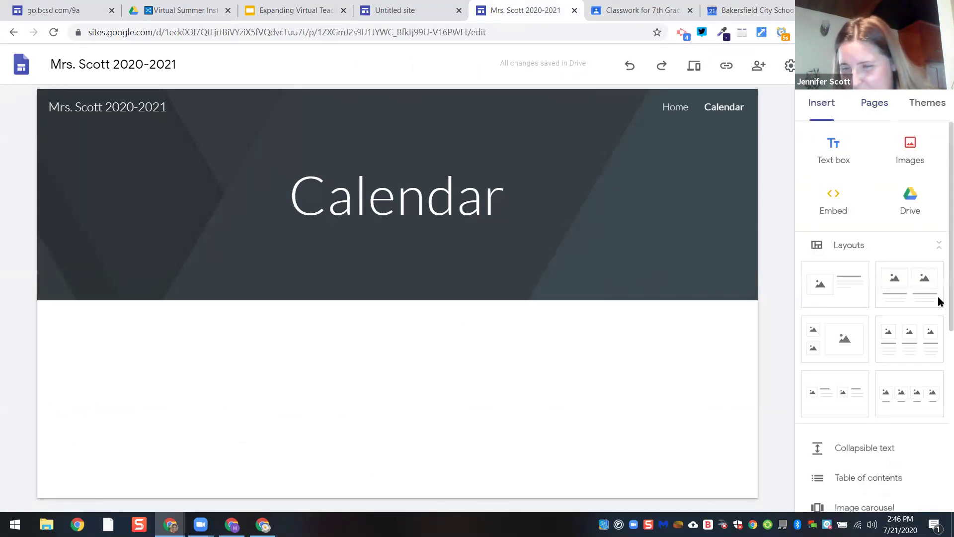
pyautogui.scroll(-1, 939, 341)
pyautogui.scroll(-4, 939, 393)
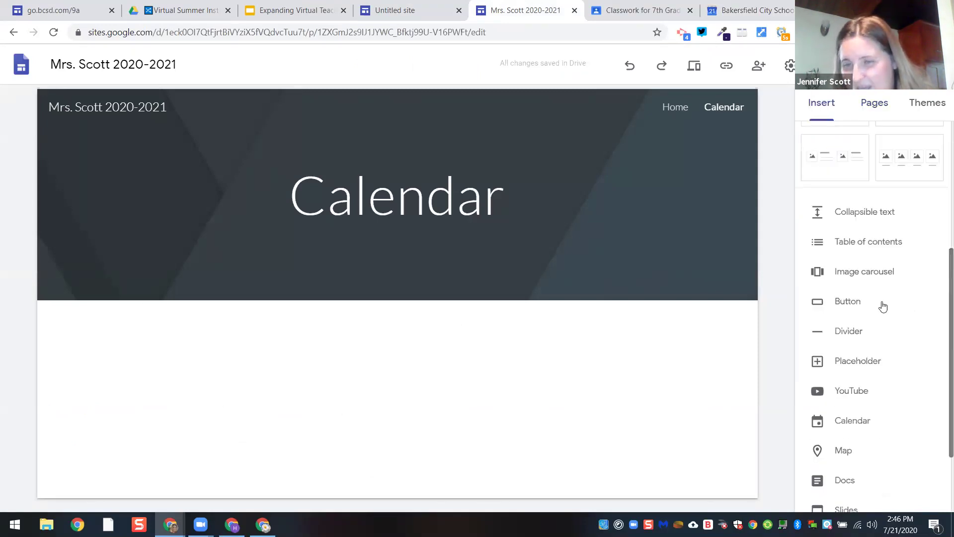
pyautogui.scroll(-2, 852, 323)
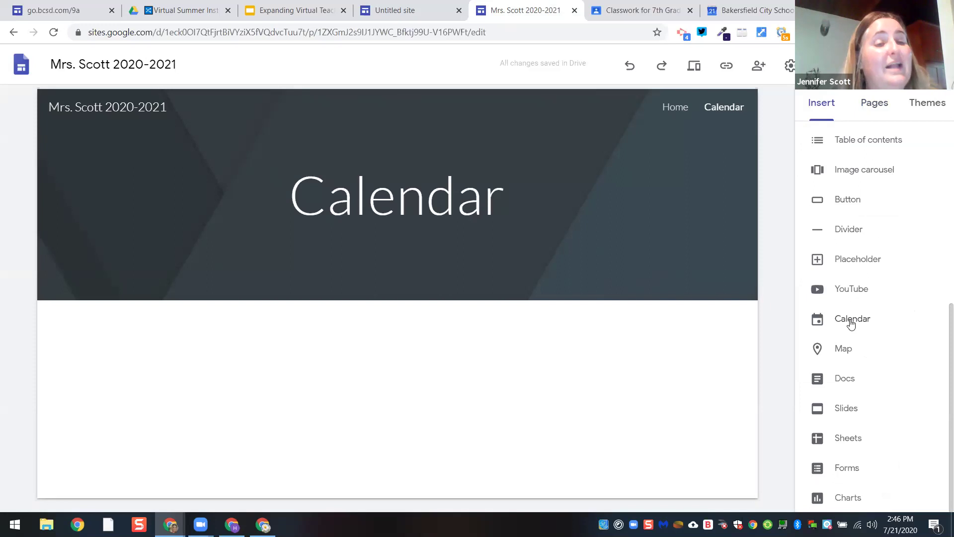
pyautogui.click(852, 323)
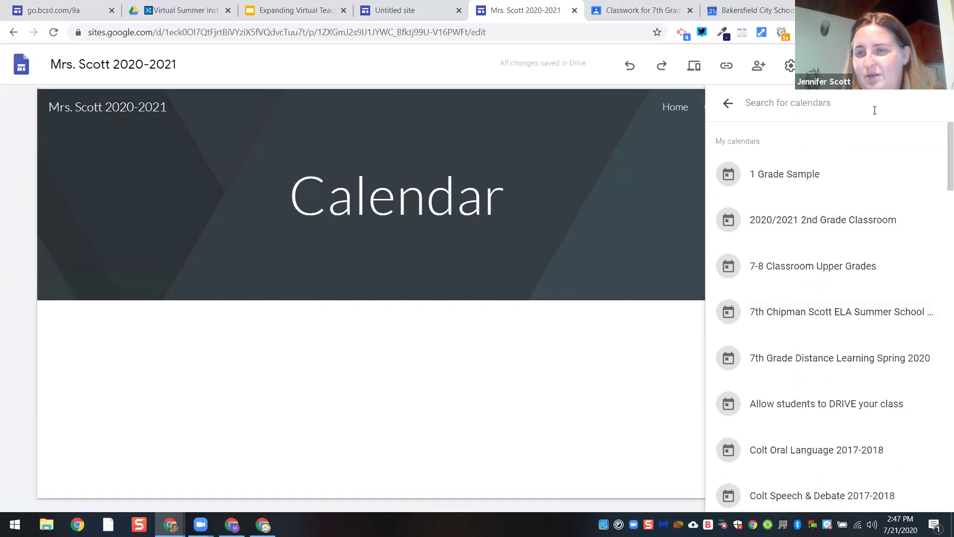
pyautogui.write('7th Grade')
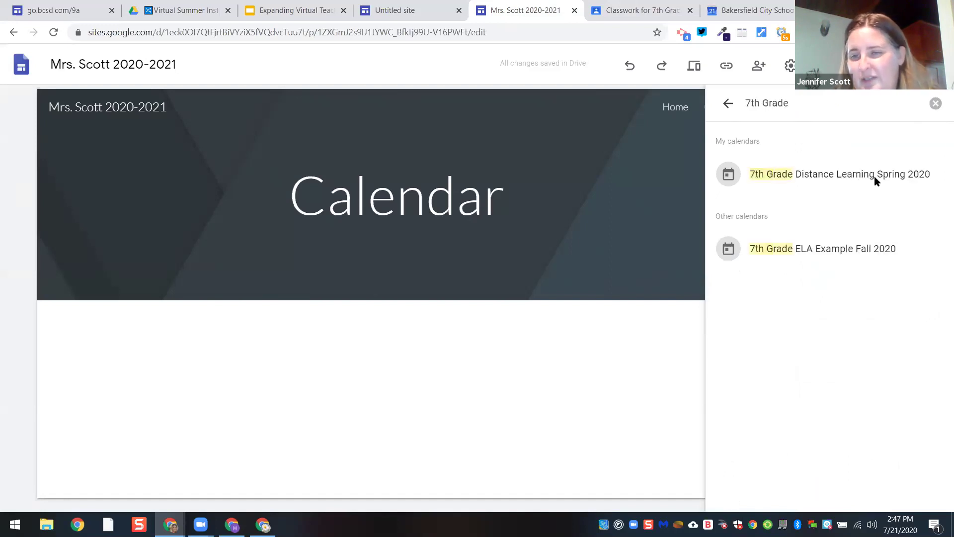
pyautogui.click(845, 248)
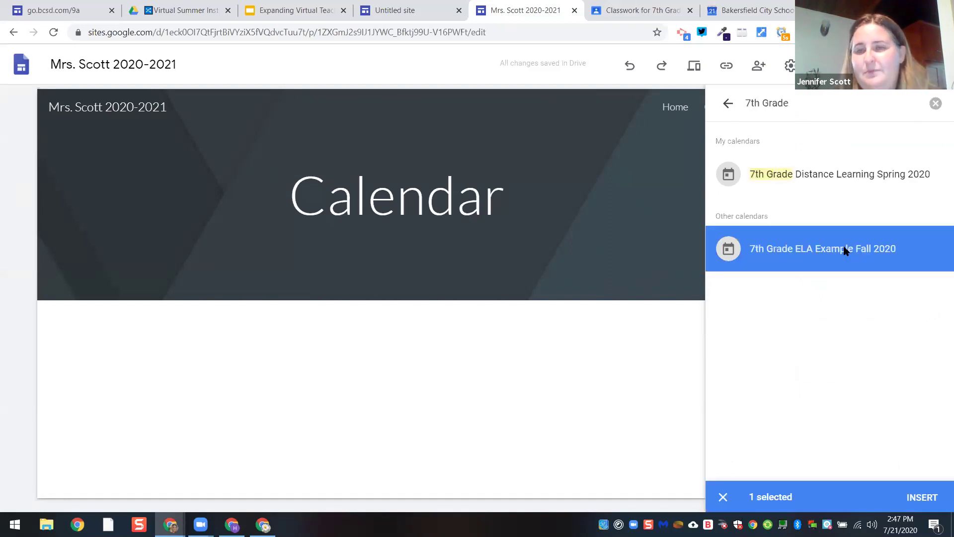
pyautogui.click(922, 498)
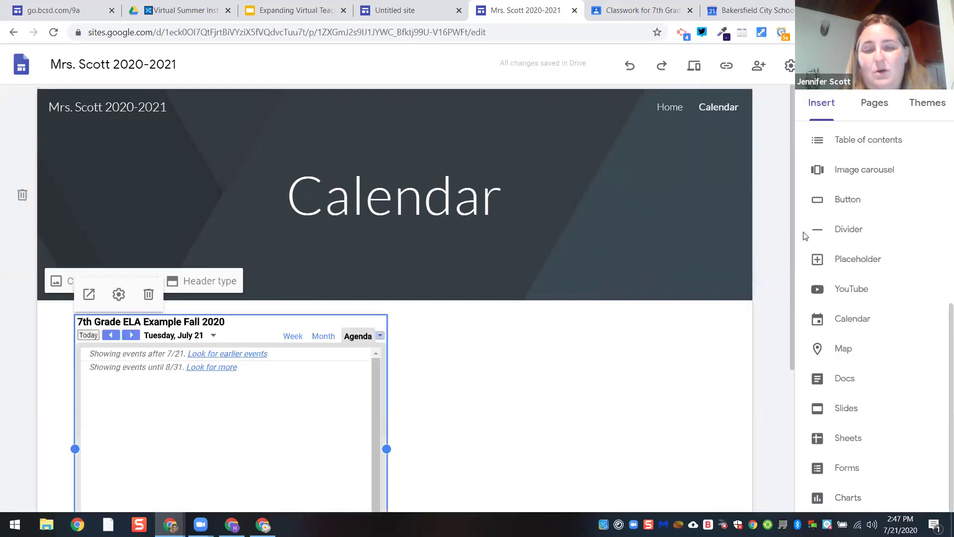
# Move the embedded calendar toward the middle of the page and enlarge it
pyautogui.scroll(-2, 238, 153)
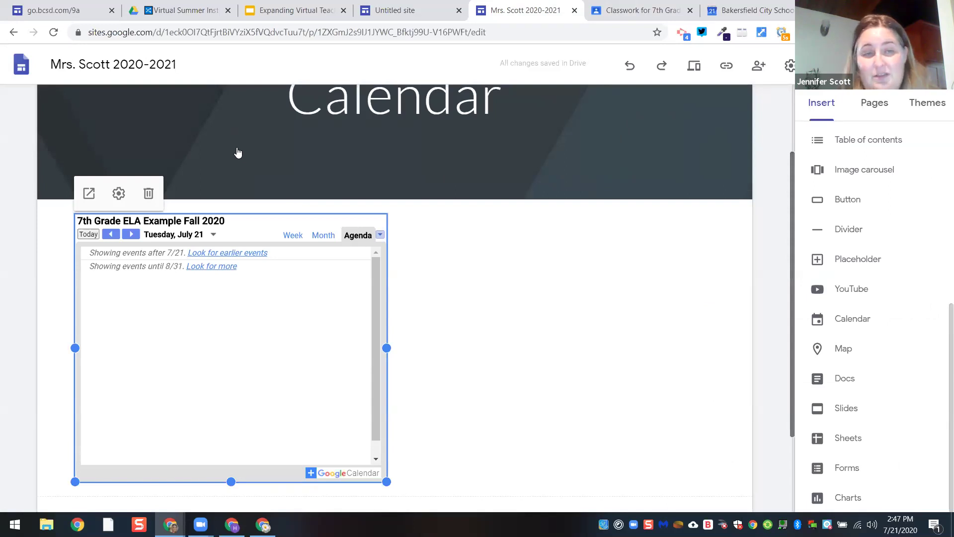
pyautogui.moveTo(376, 415); pyautogui.dragTo(375, 413)
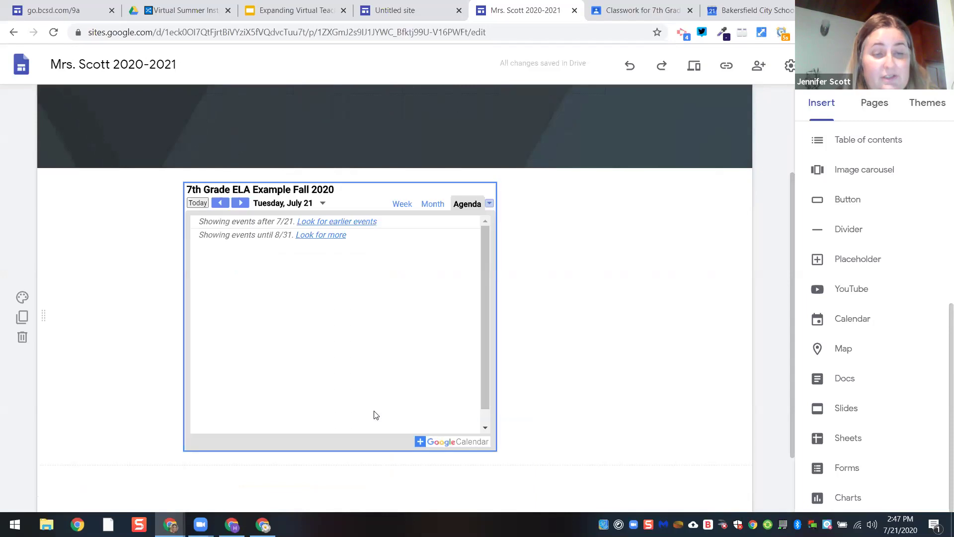
pyautogui.click(191, 452)
pyautogui.moveTo(189, 454); pyautogui.dragTo(128, 505)
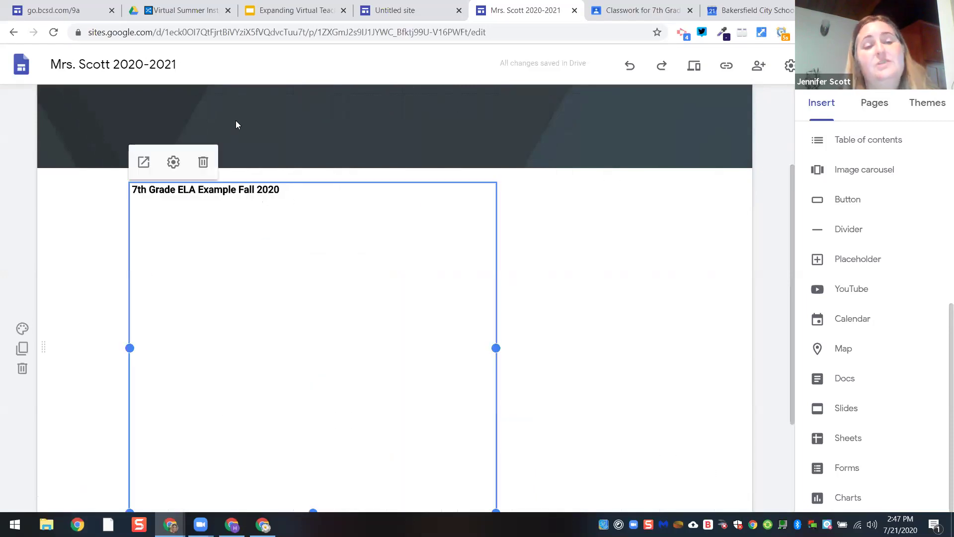
# Review the embedded calendar's display settings and delete the calendar from the page
pyautogui.click(177, 164)
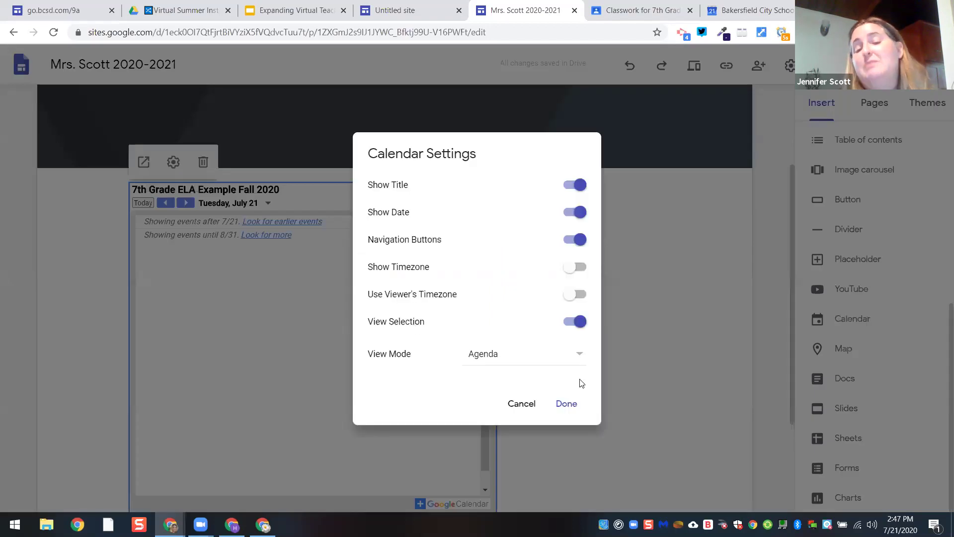
pyautogui.click(570, 404)
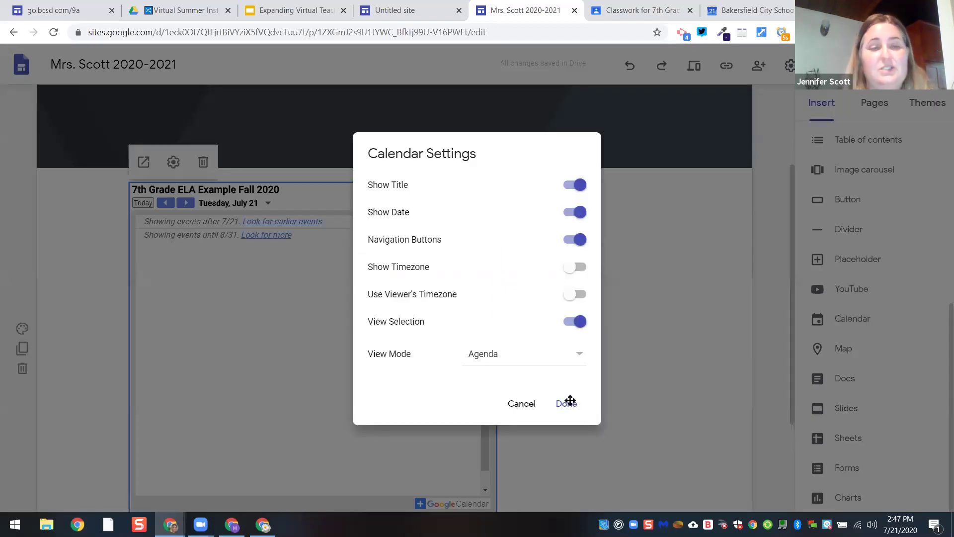
pyautogui.click(204, 163)
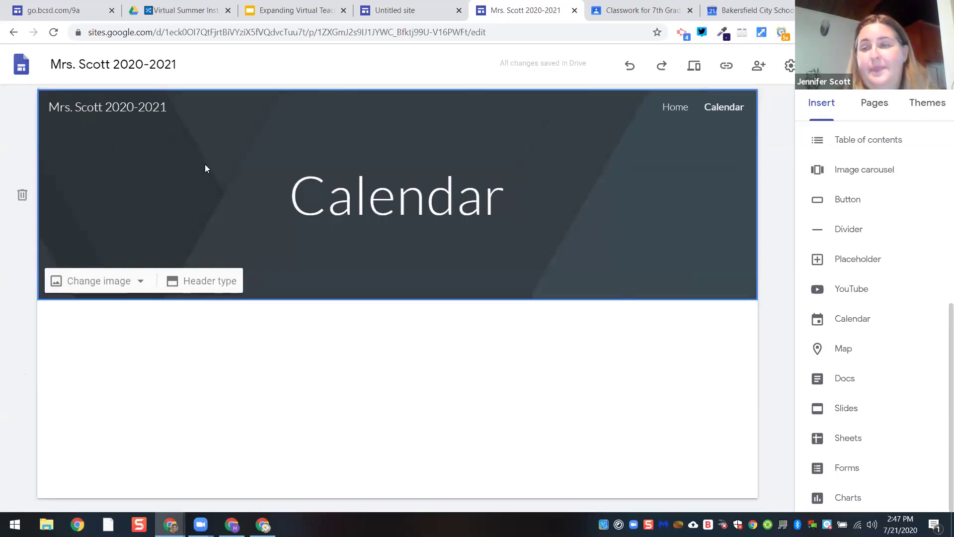
# Search the calendars for 7th grade and add the 7th Grade ELA Example Fall 2020 calendar to the Calendar page again
pyautogui.click(880, 106)
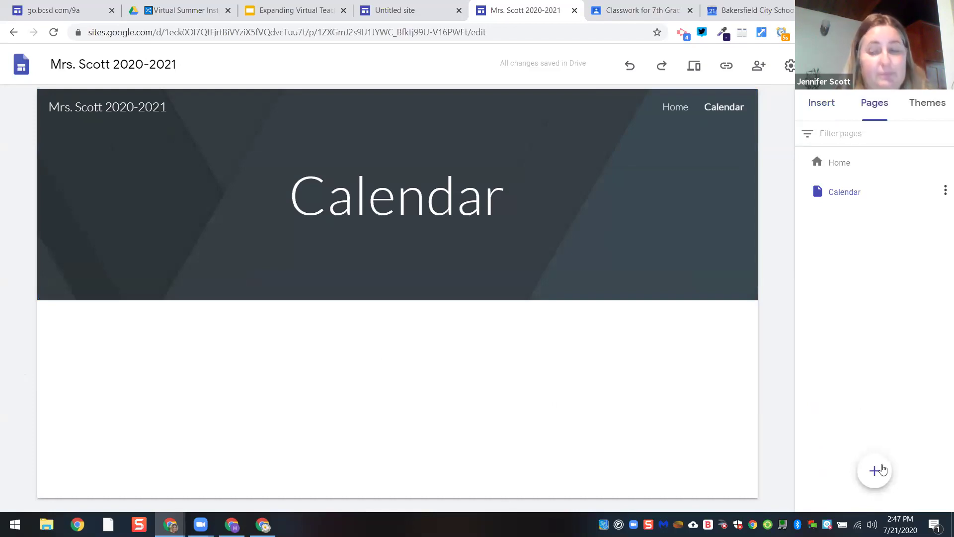
pyautogui.moveTo(882, 469)
pyautogui.moveTo(852, 208)
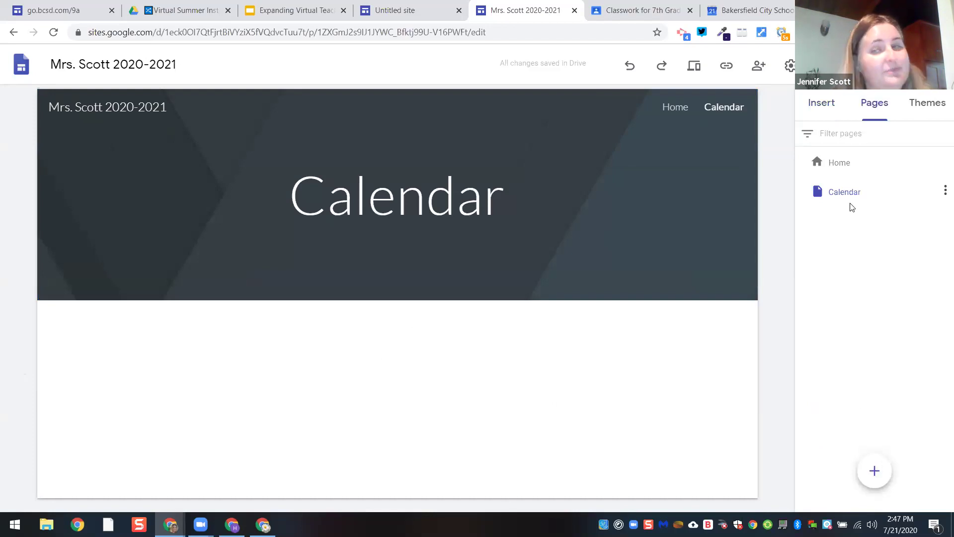
pyautogui.click(823, 106)
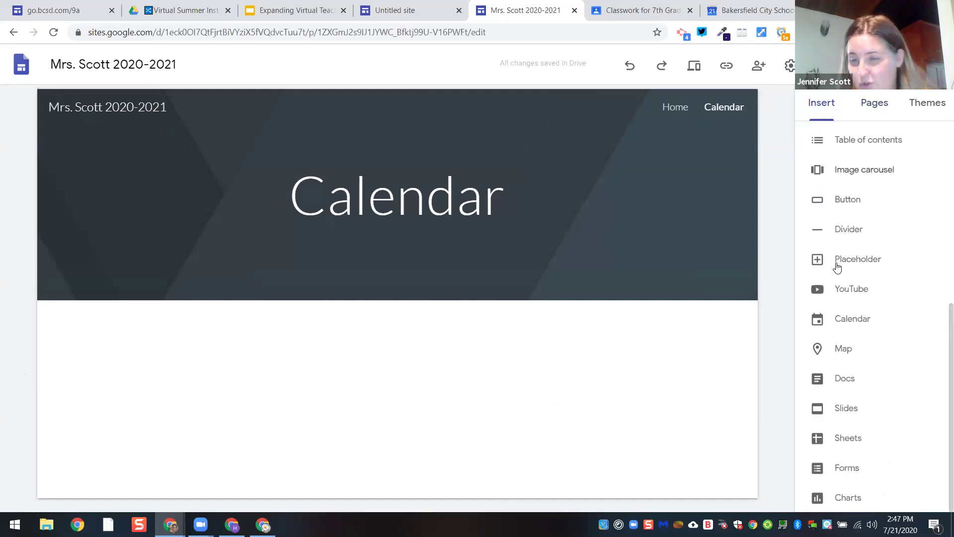
pyautogui.click(839, 320)
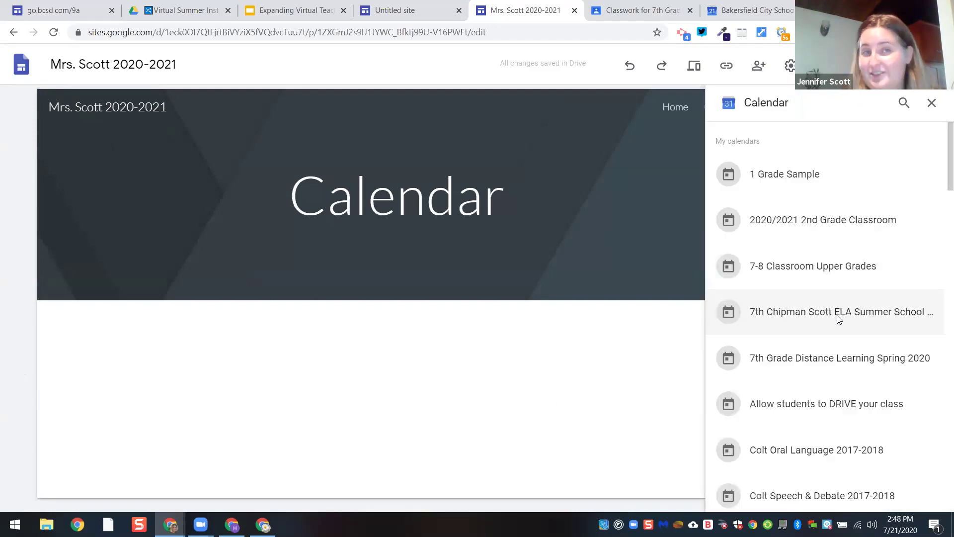
pyautogui.click(904, 102)
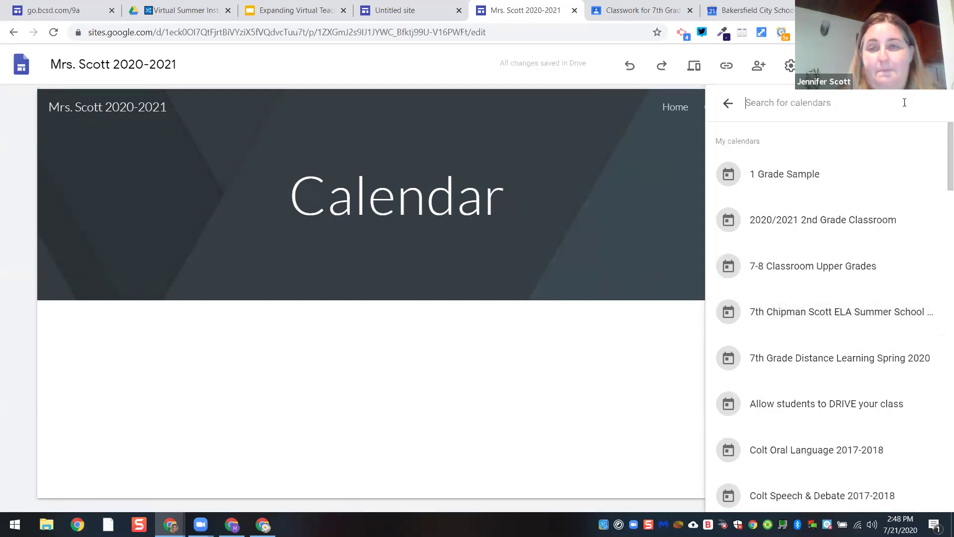
pyautogui.write('7th')
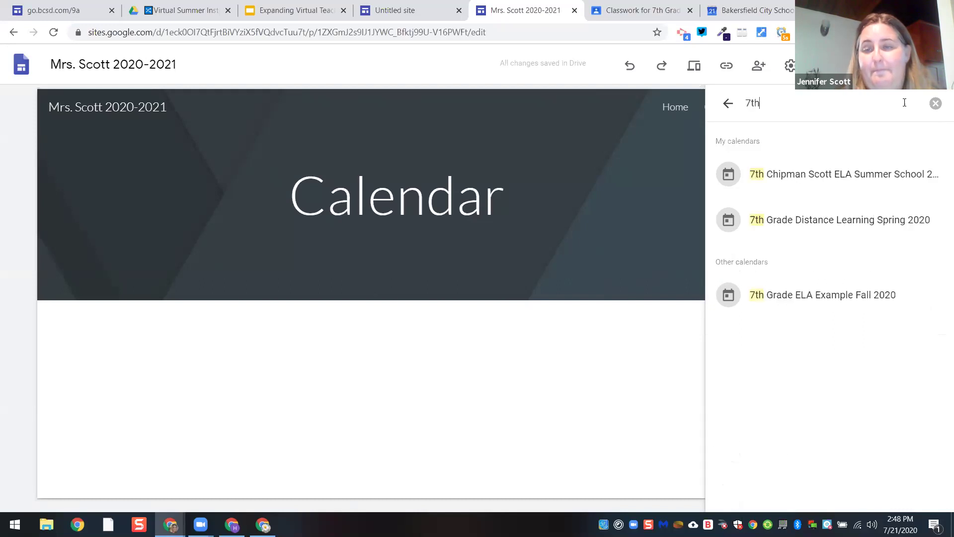
pyautogui.write(' grade')
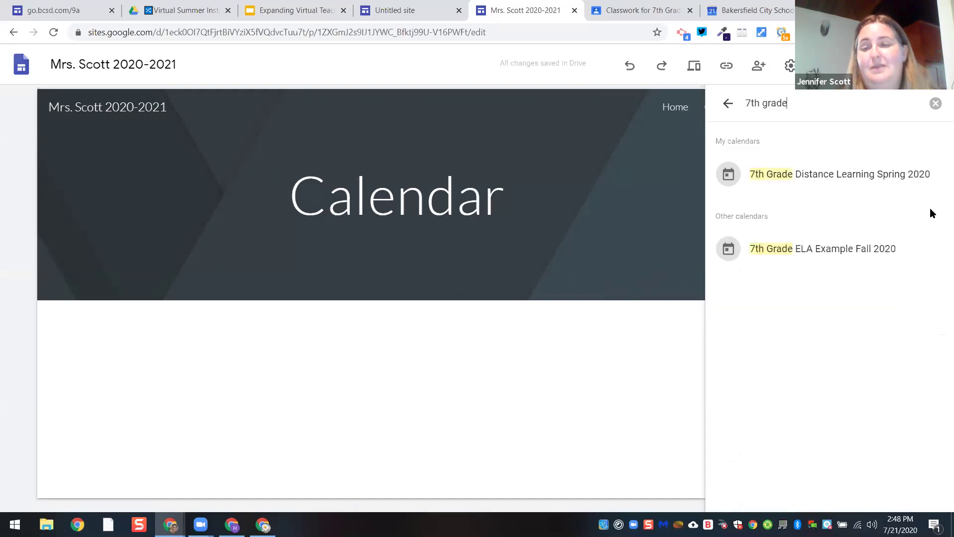
pyautogui.click(850, 248)
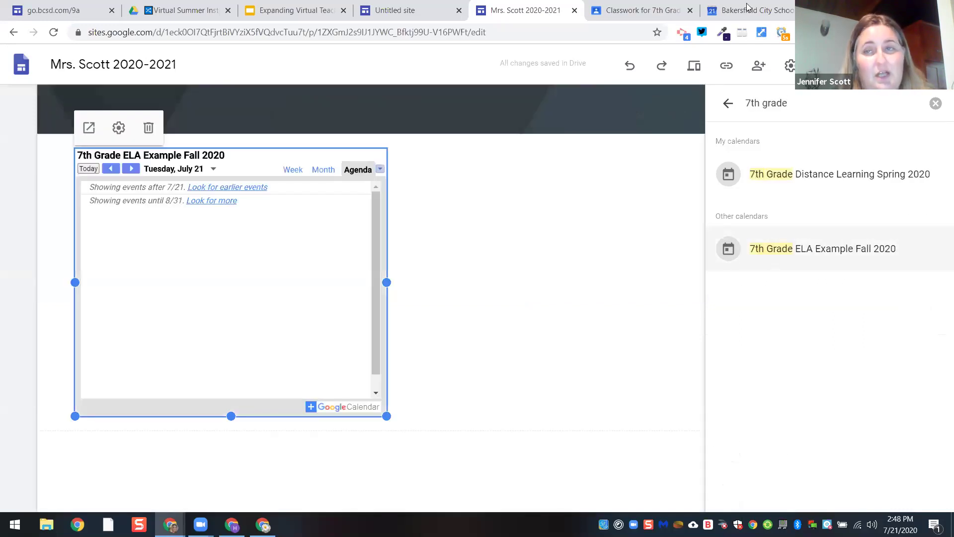
# Restart the 3-minute countdown timer in the browser and stop it shortly before it runs out
pyautogui.click(782, 35)
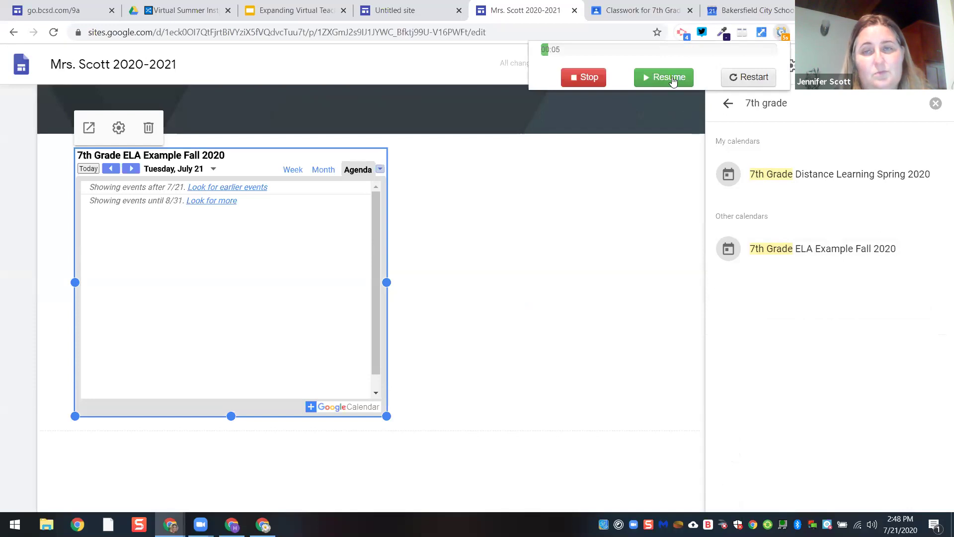
pyautogui.click(750, 79)
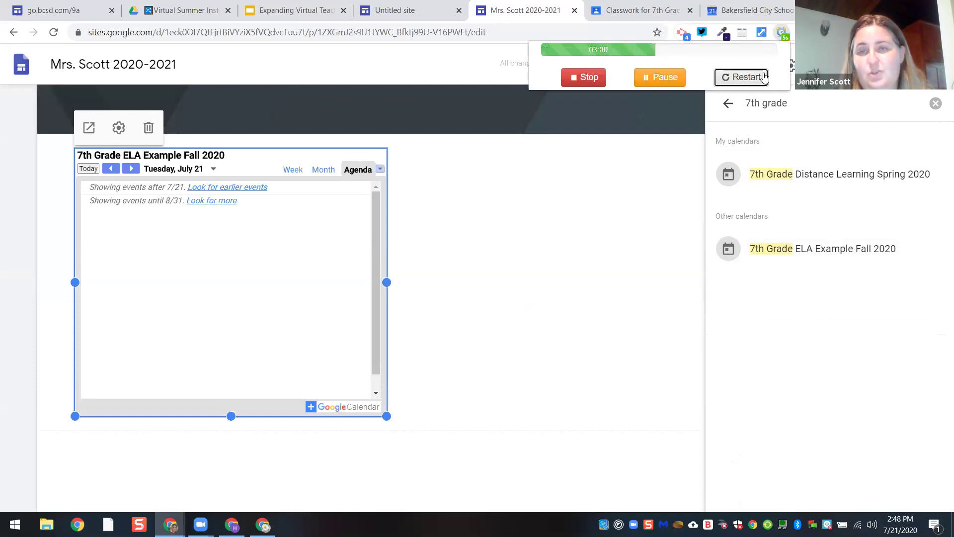
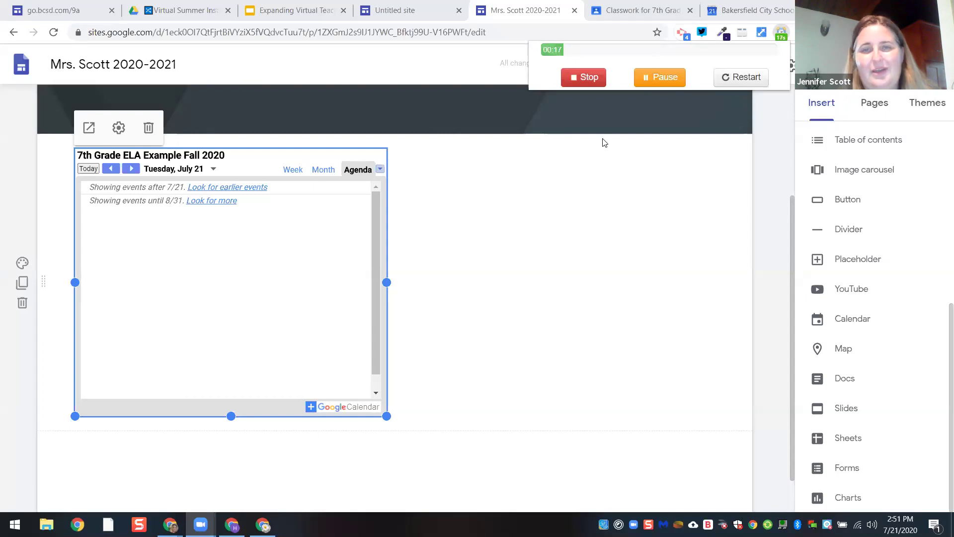
pyautogui.click(581, 82)
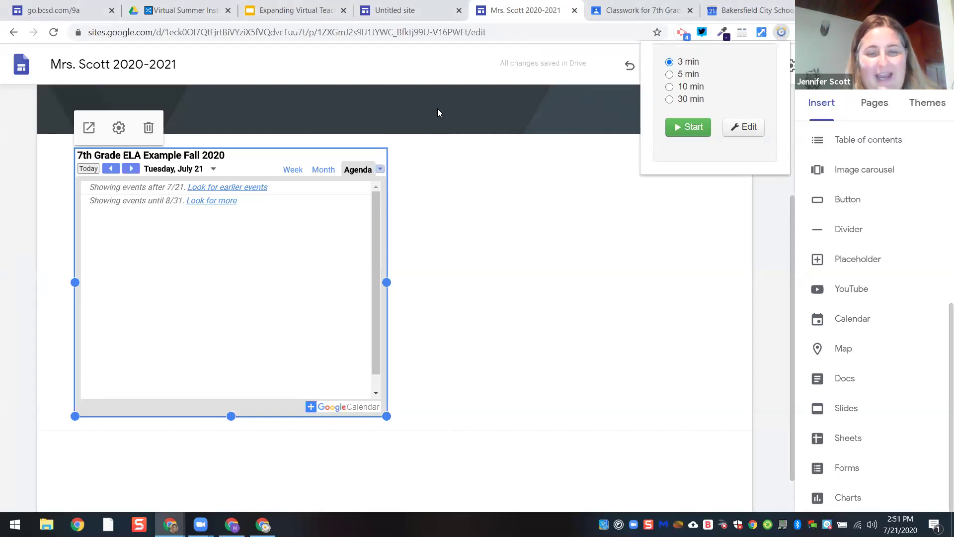
# Enlarge the embedded 7th Grade ELA Example Fall 2020 calendar across most of the page and set its view mode to Week
pyautogui.moveTo(387, 416); pyautogui.dragTo(660, 512)
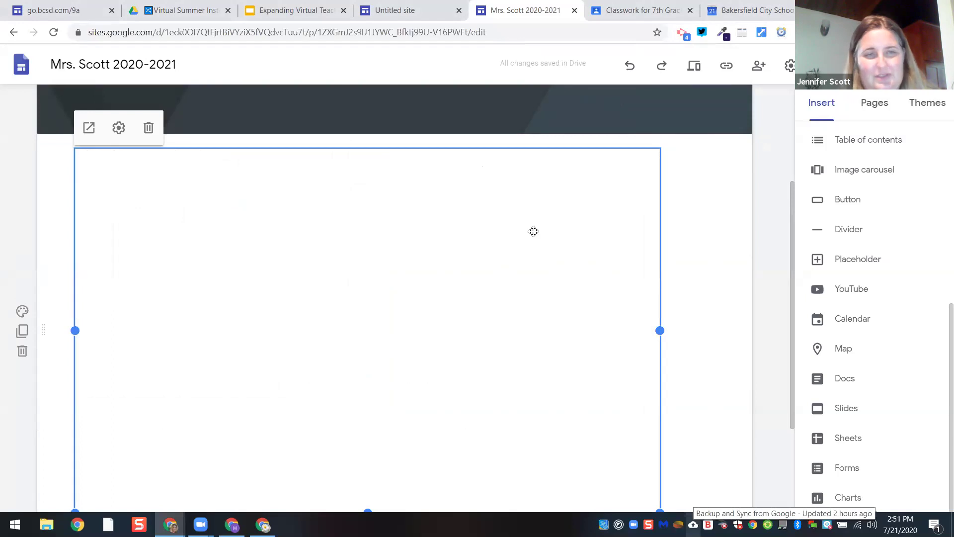
pyautogui.click(117, 132)
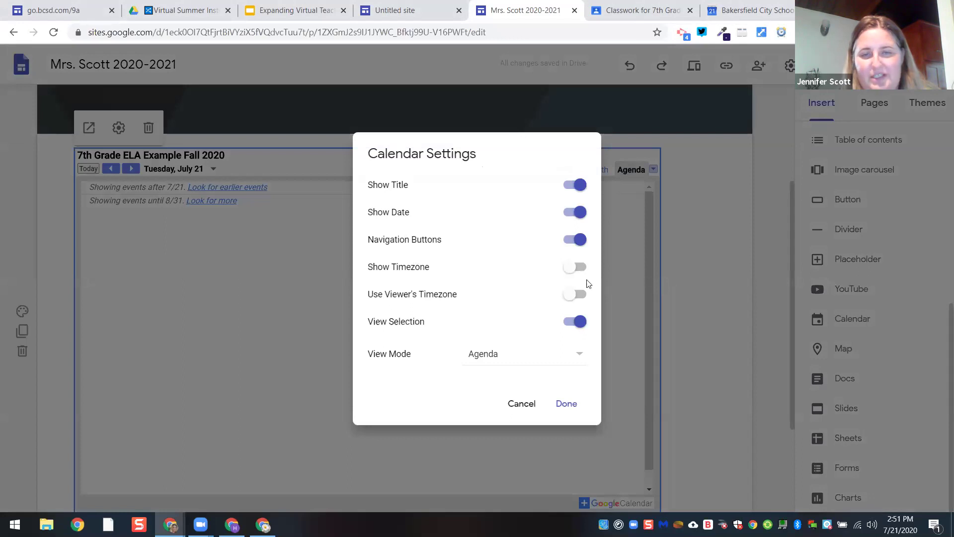
pyautogui.click(490, 357)
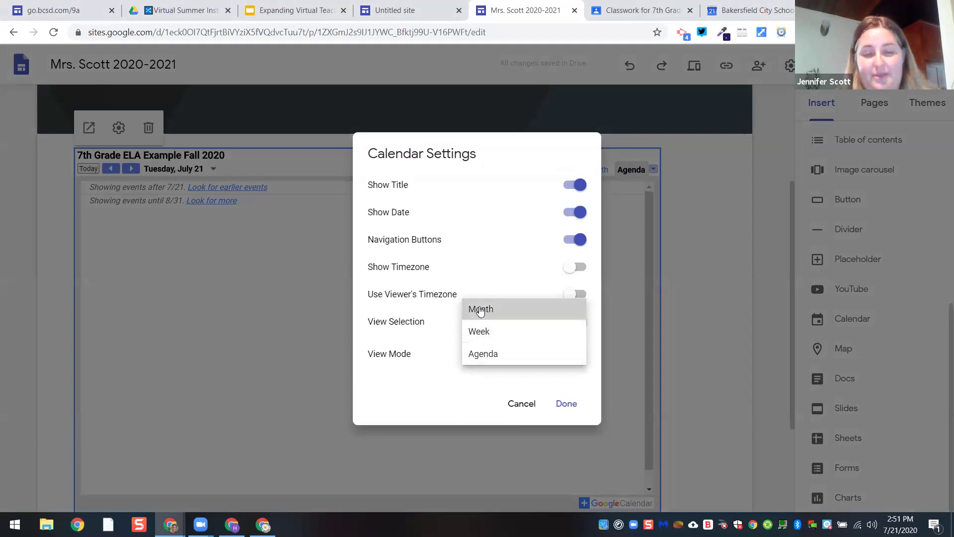
pyautogui.click(481, 331)
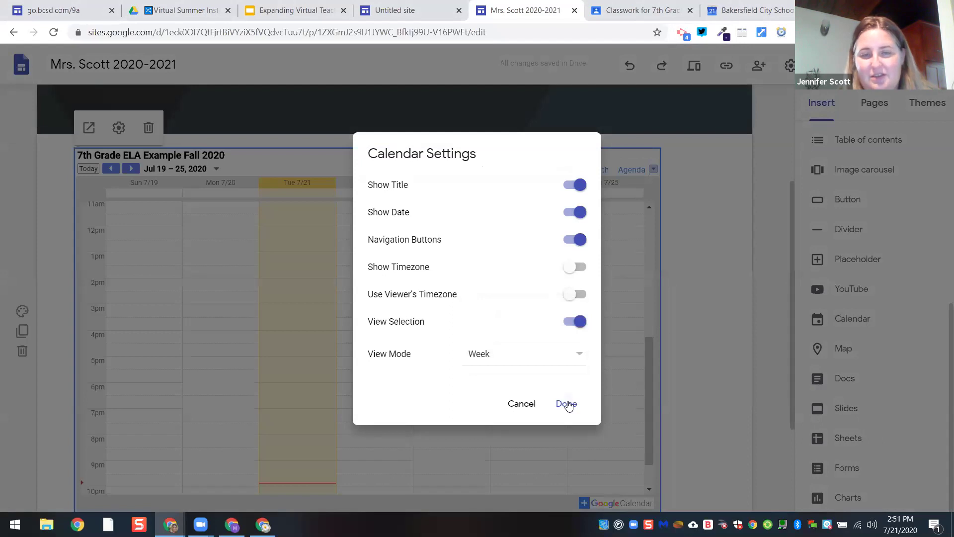
pyautogui.click(568, 403)
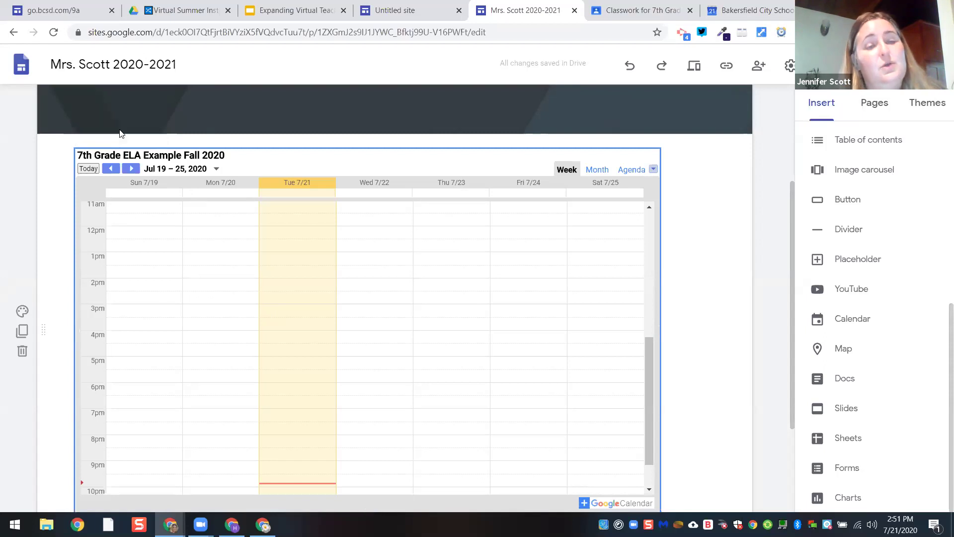
# Preview the embedded calendar in the Month, Week and Agenda view modes and set it back to Week
pyautogui.click(119, 129)
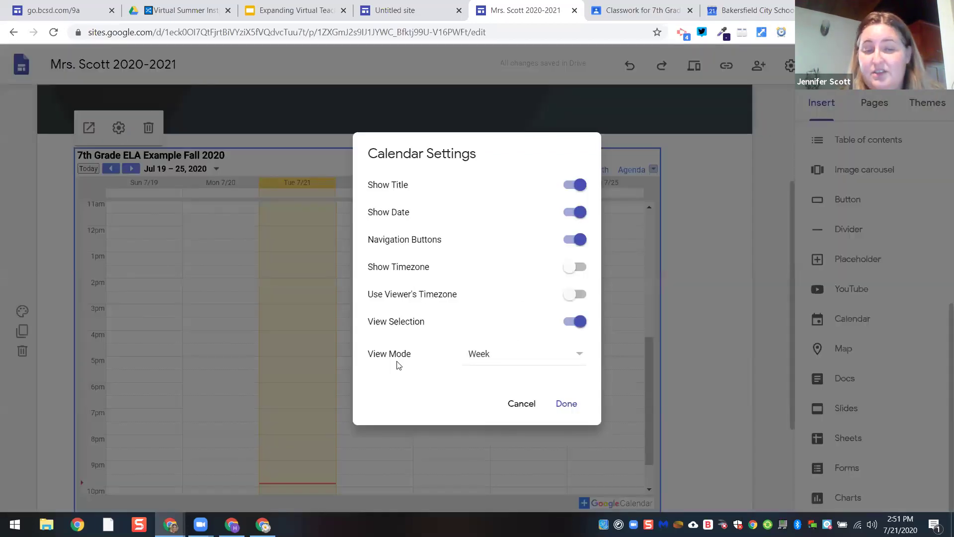
pyautogui.click(472, 360)
pyautogui.click(478, 331)
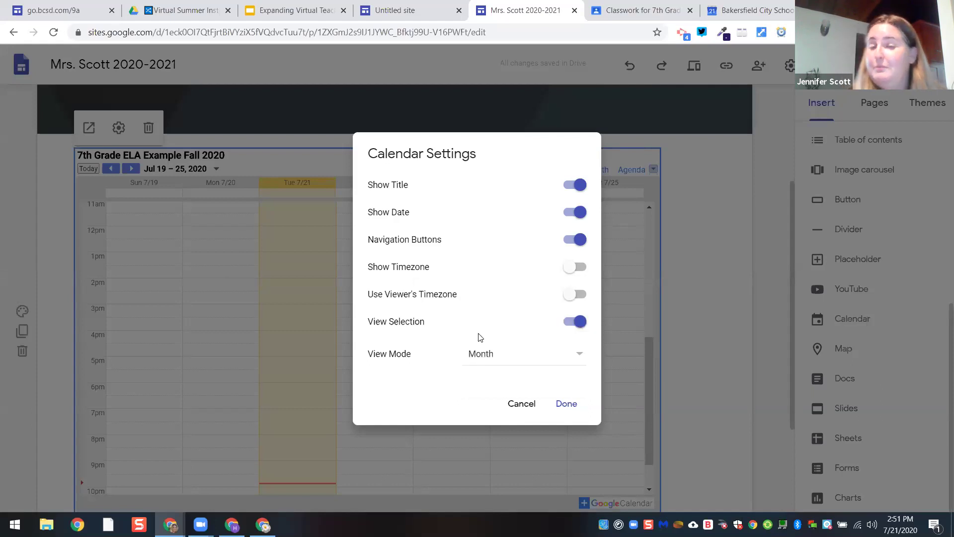
pyautogui.click(480, 355)
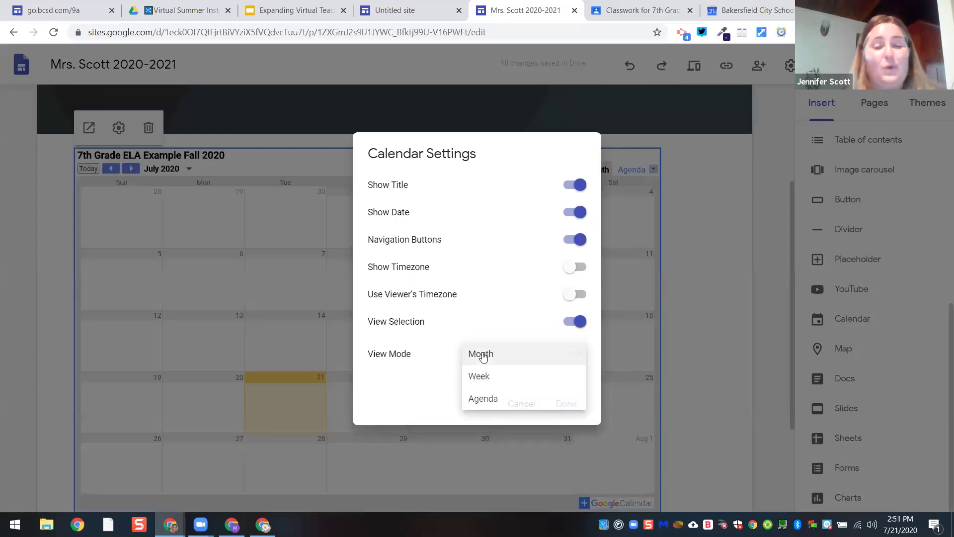
pyautogui.click(482, 376)
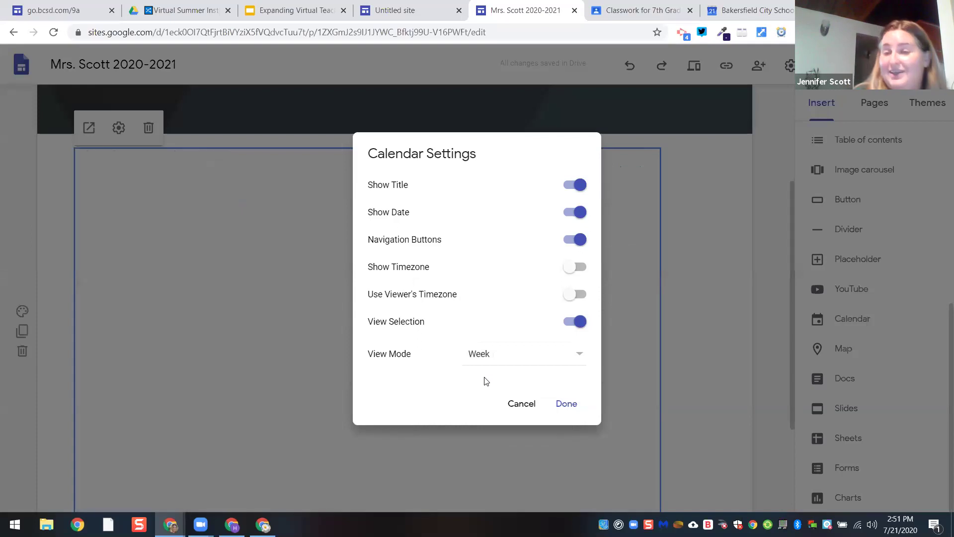
pyautogui.click(486, 357)
pyautogui.click(493, 379)
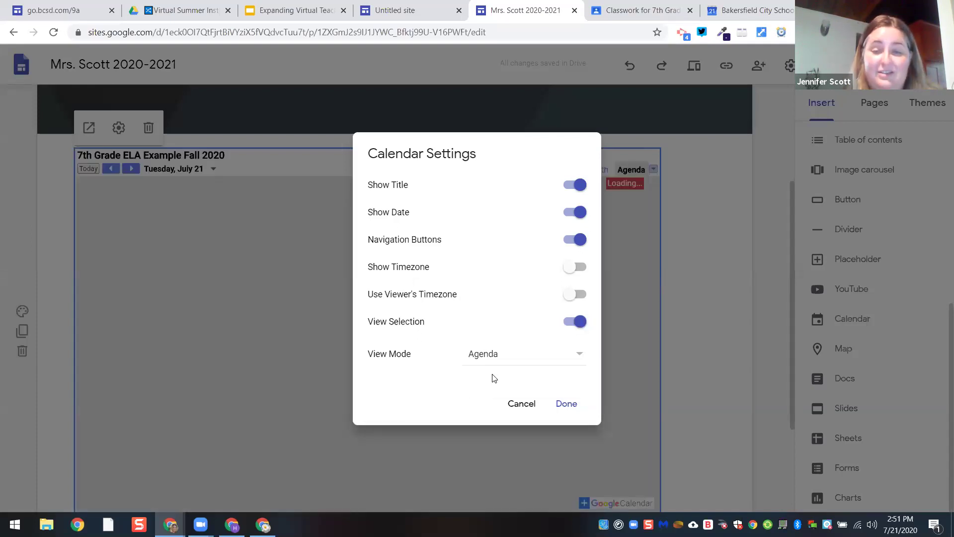
pyautogui.click(485, 357)
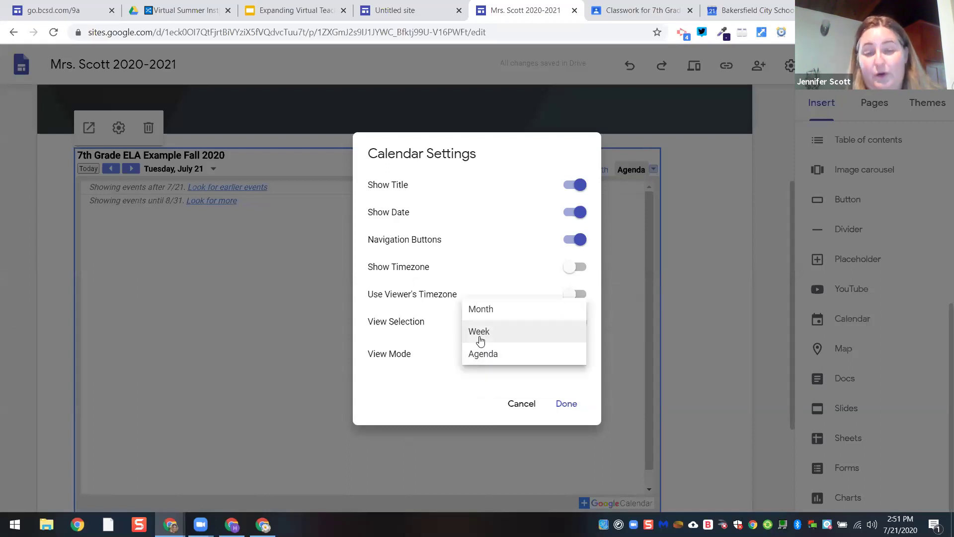
pyautogui.click(480, 339)
pyautogui.click(564, 405)
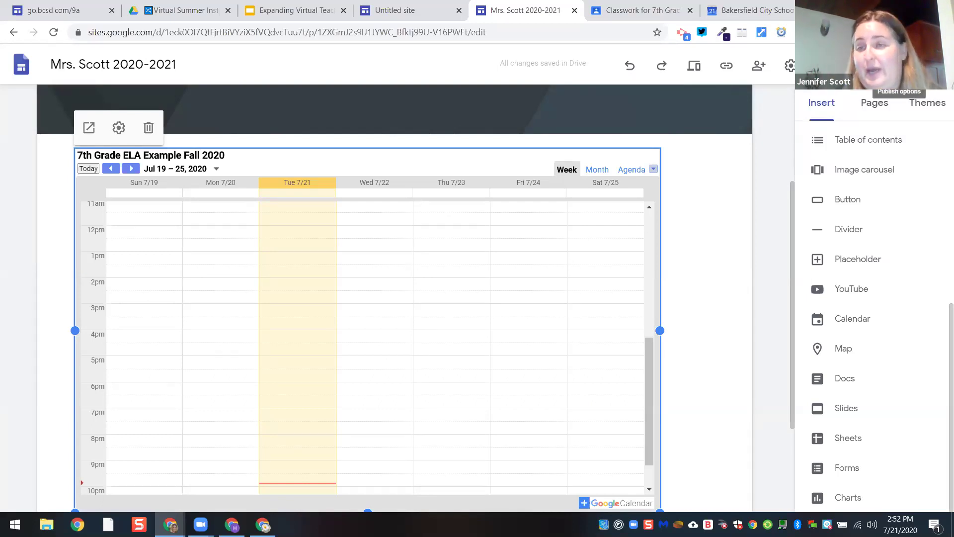
# View the currently published version of the class site and close it again
pyautogui.click(867, 66)
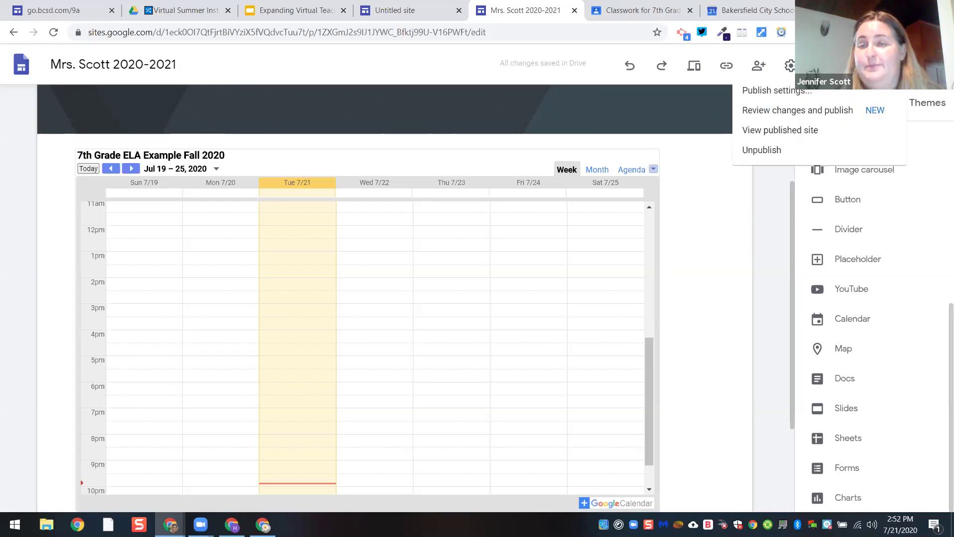
pyautogui.rightClick(835, 134)
pyautogui.click(780, 132)
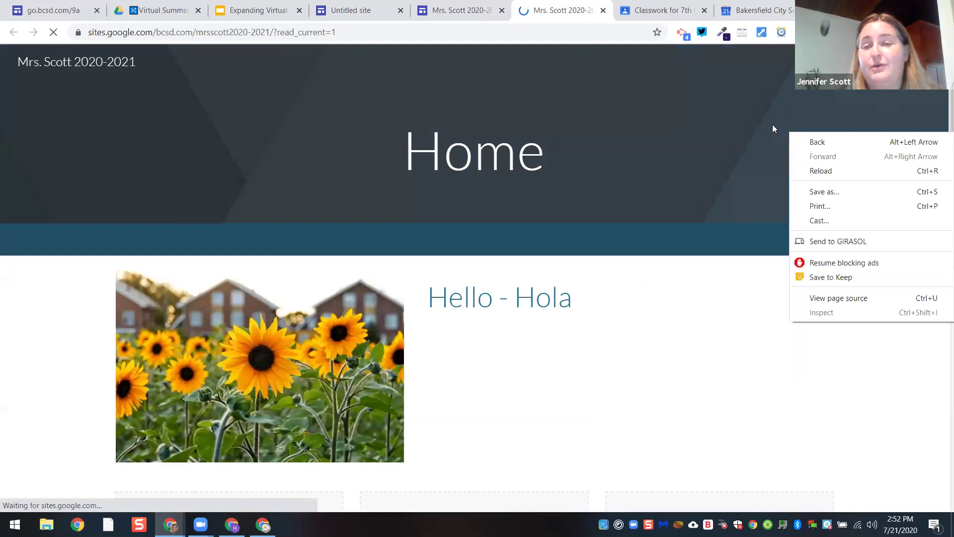
pyautogui.click(690, 138)
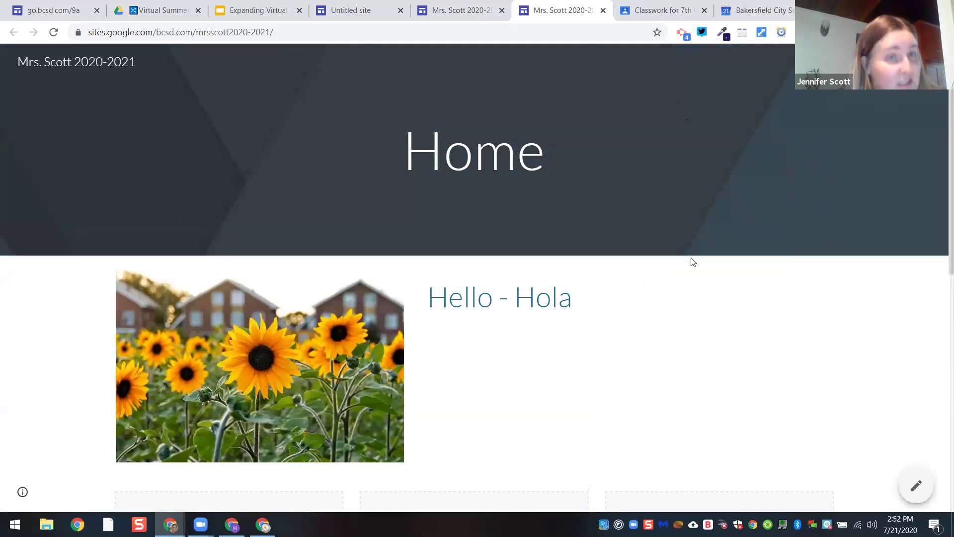
pyautogui.click(603, 10)
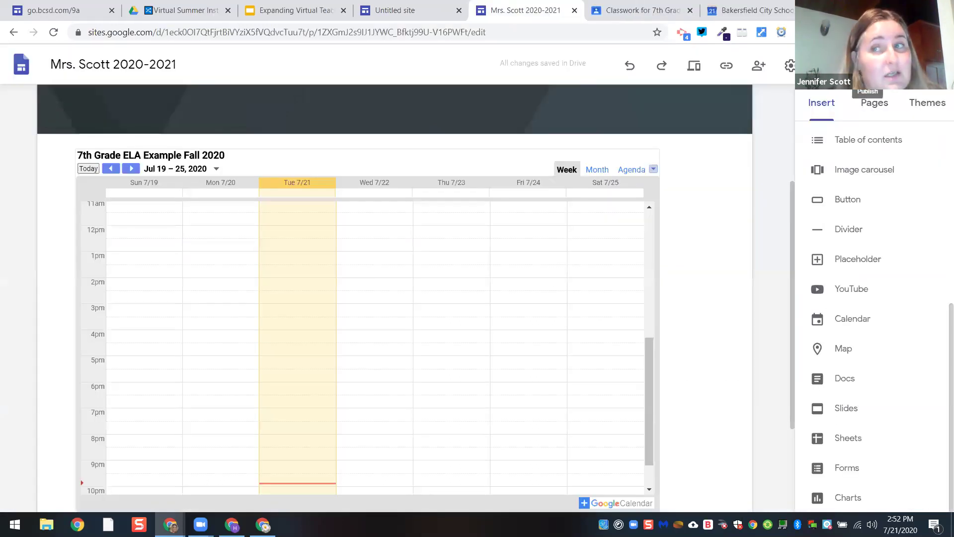
# Publish the site changes that add the Calendar page and open that page on the published site
pyautogui.click(867, 66)
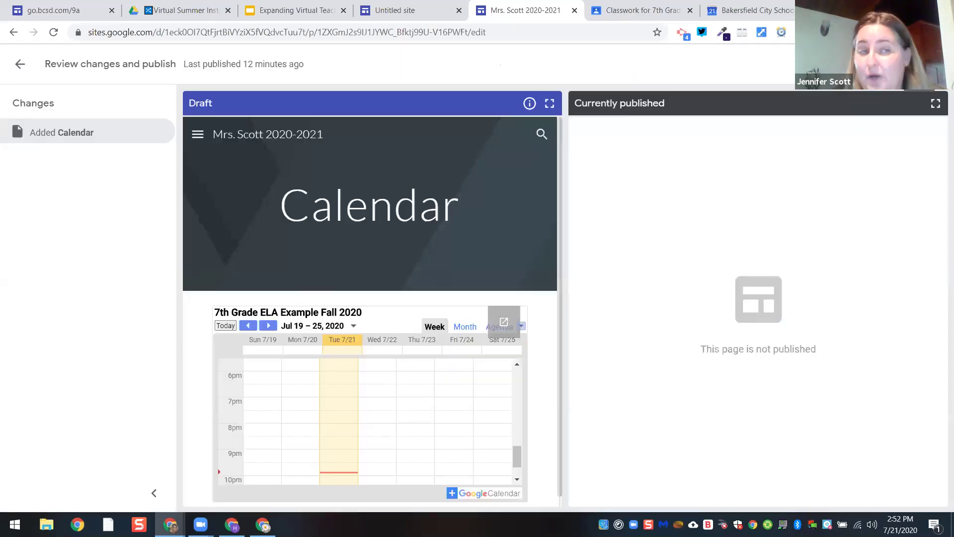
pyautogui.click(920, 64)
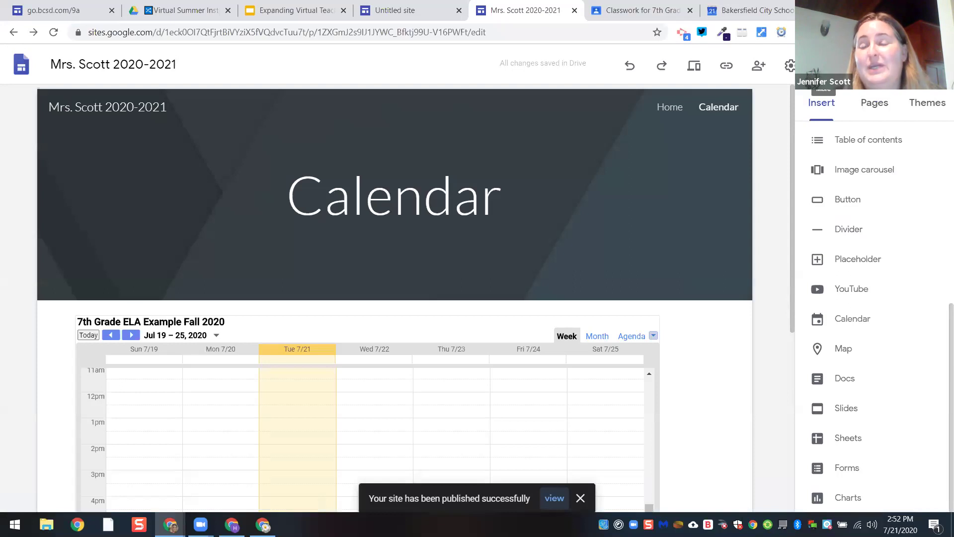
pyautogui.click(824, 65)
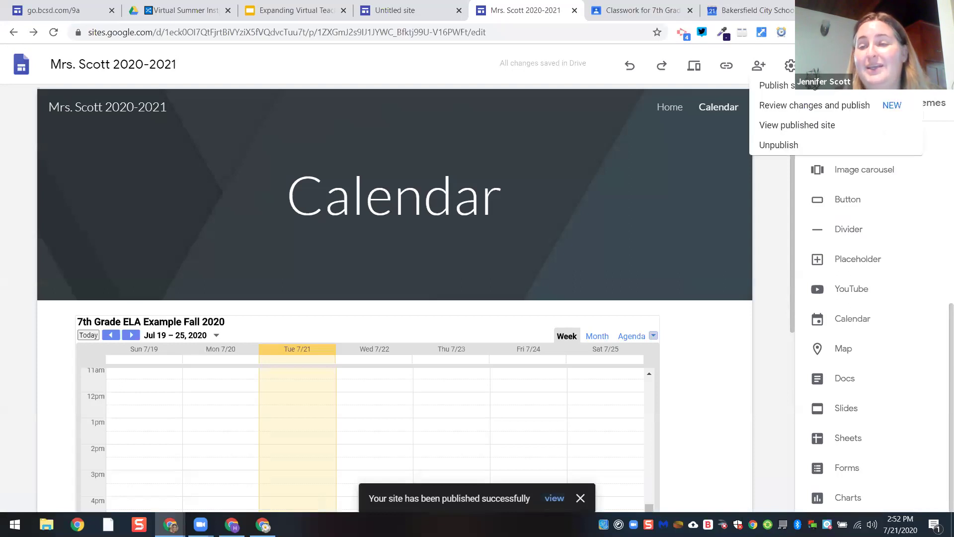
pyautogui.click(814, 130)
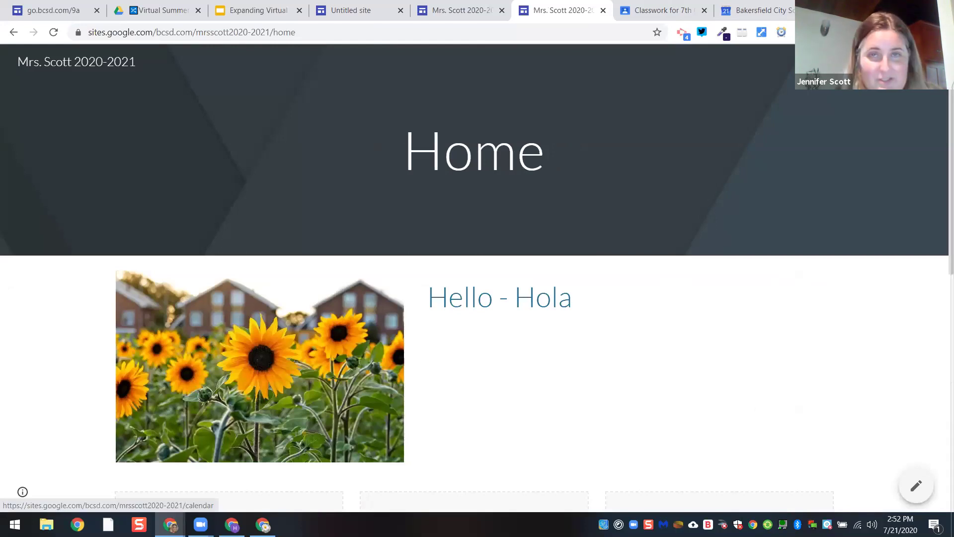
pyautogui.click(885, 61)
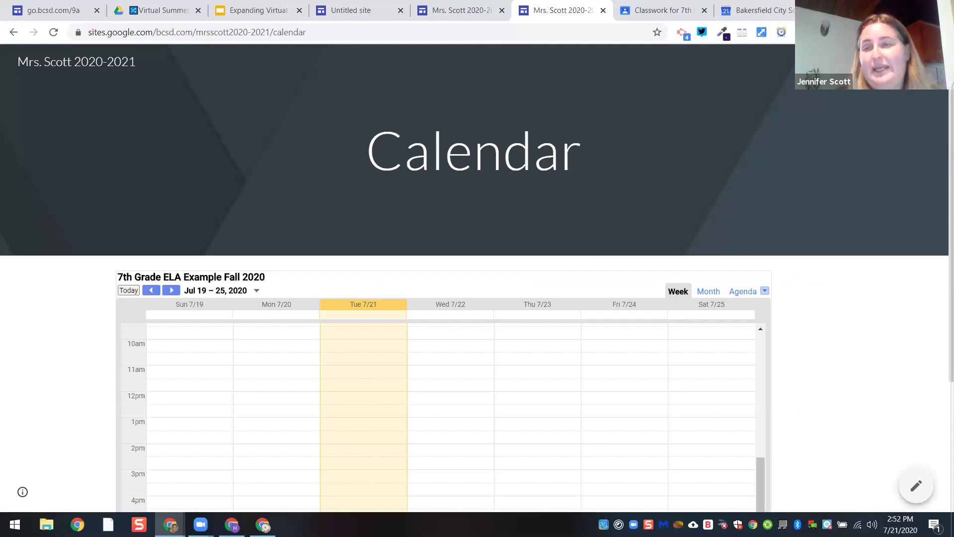
# Open Google Drive at drive.google.com in a new browser tab
pyautogui.hotkey('ctrl', 't')
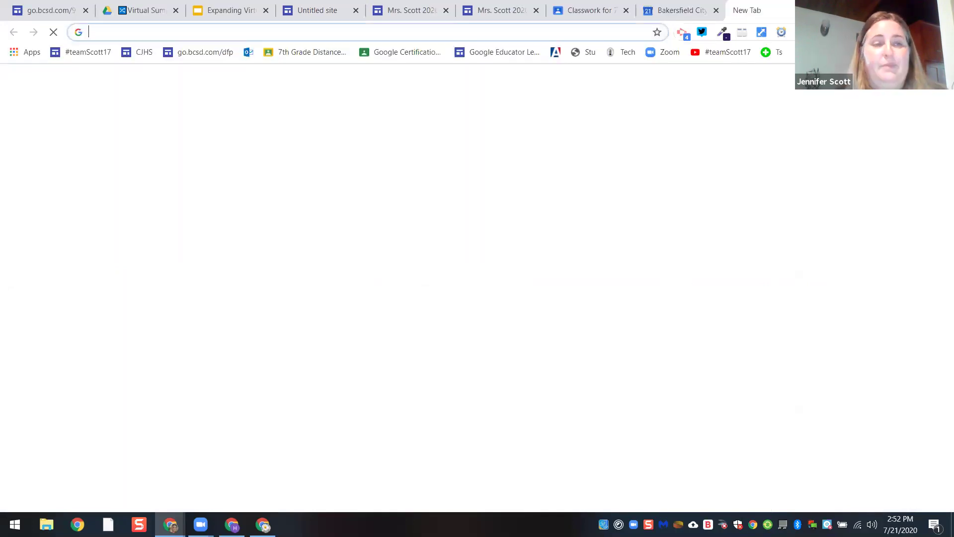
pyautogui.write('drive.google.com')
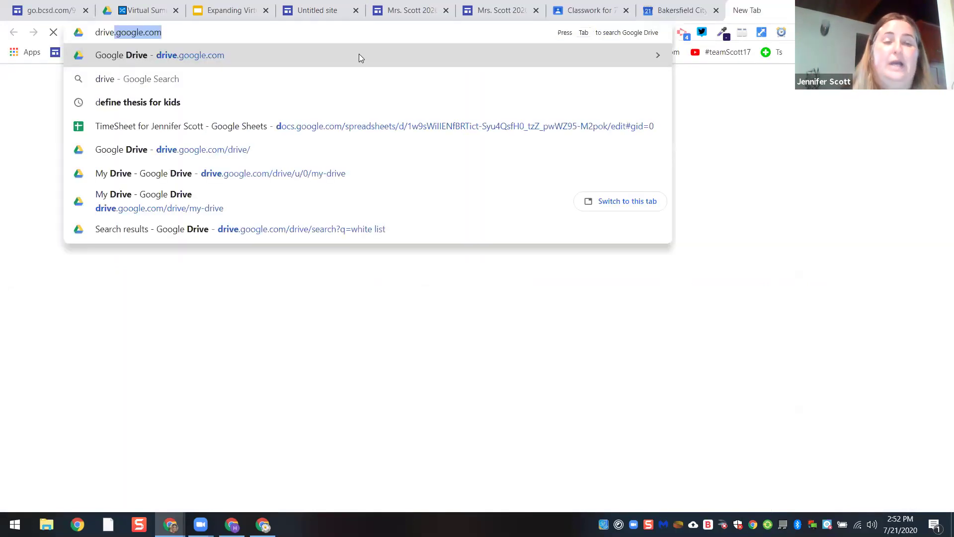
pyautogui.press('Return')
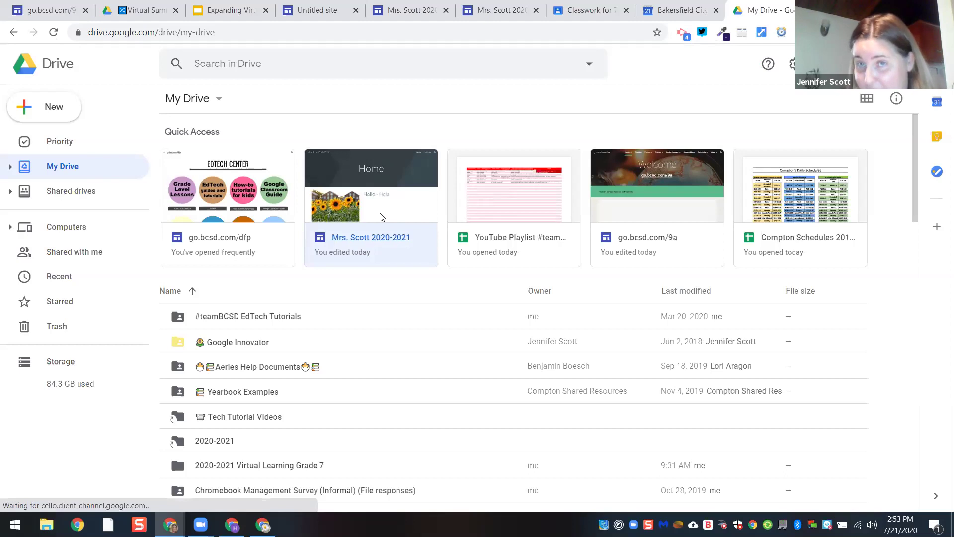
# Search Drive with the advanced search options for all items with the owner set to Owned by me
pyautogui.click(590, 70)
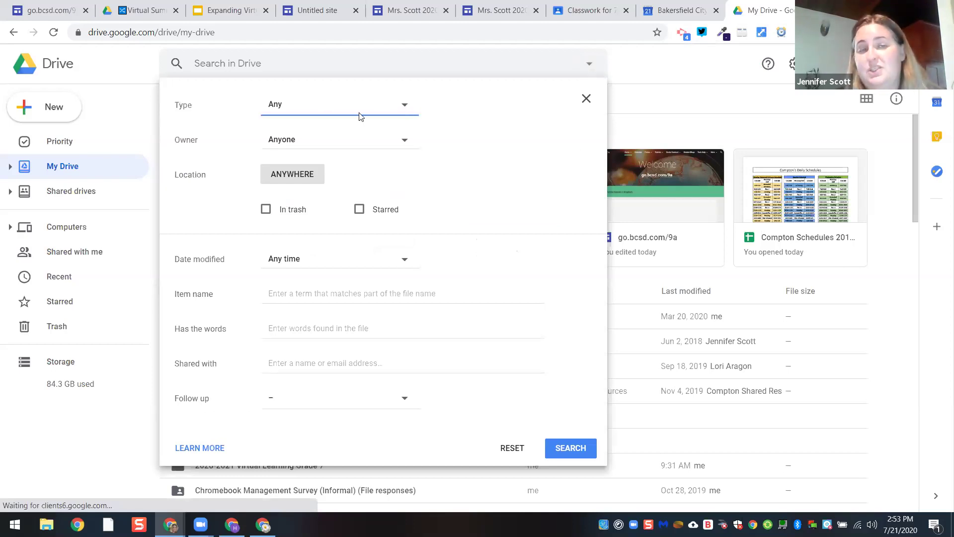
pyautogui.click(398, 107)
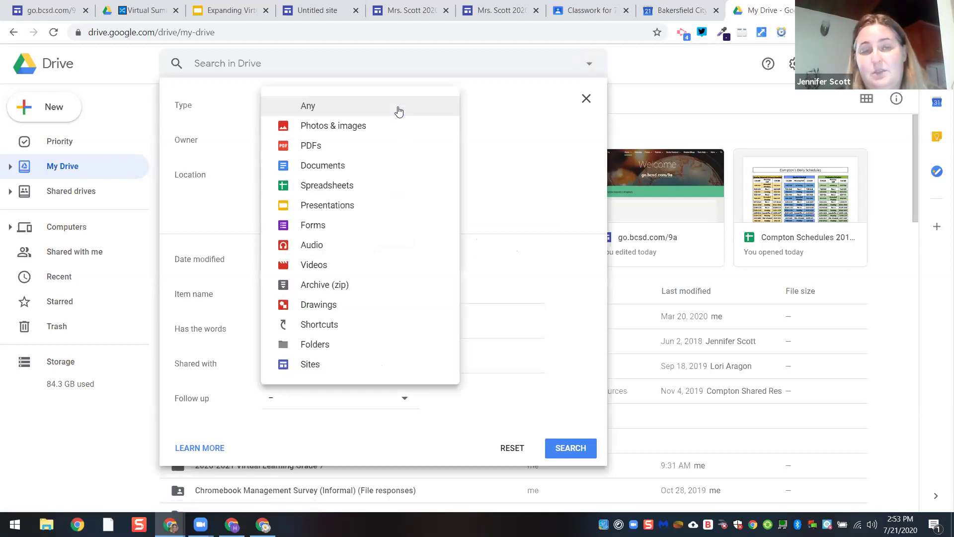
pyautogui.click(318, 365)
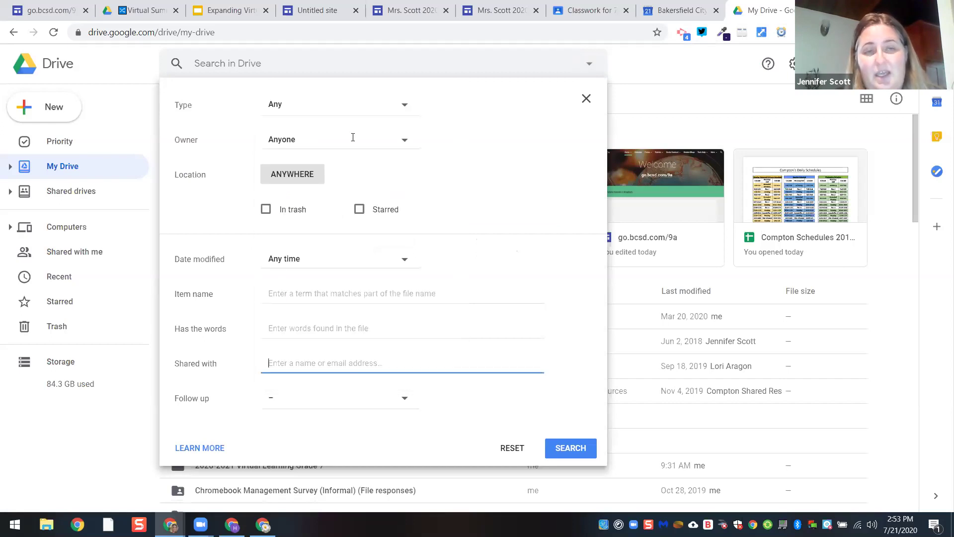
pyautogui.click(401, 141)
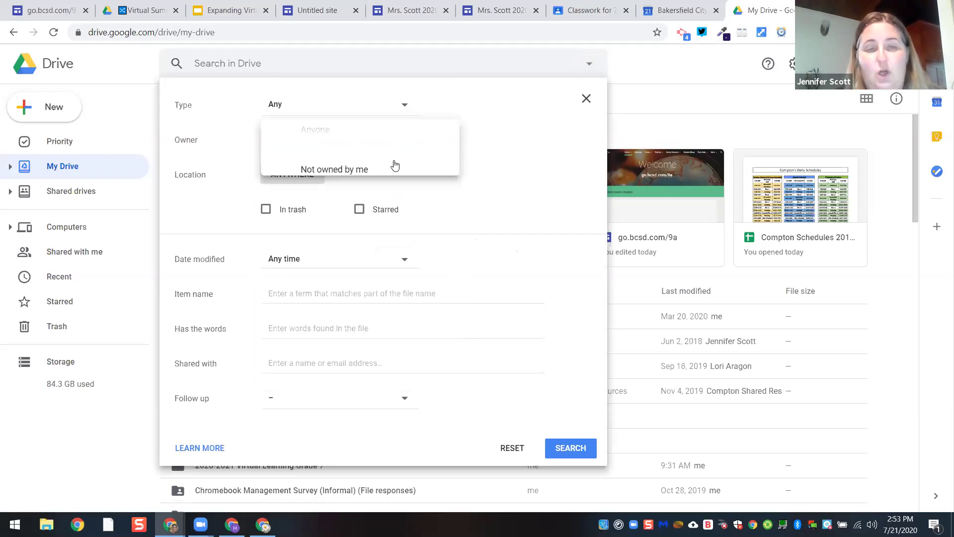
pyautogui.click(369, 164)
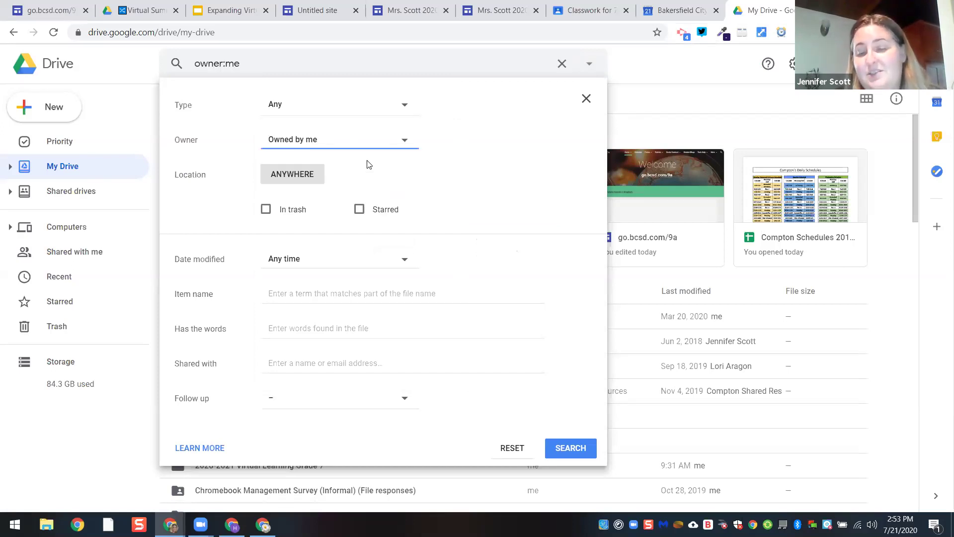
pyautogui.press('Return')
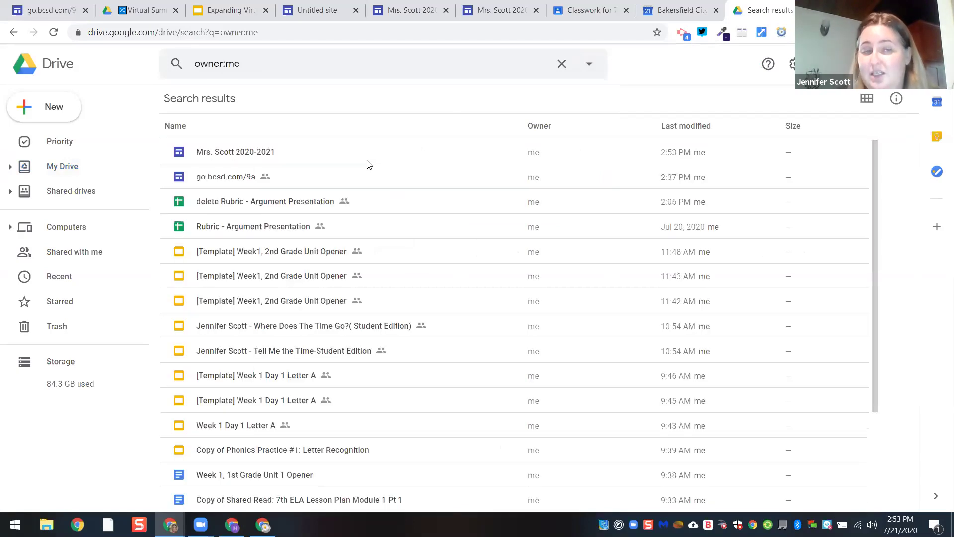
# Narrow the Drive search to the Sites type owned by me and show the results as a thumbnail grid
pyautogui.click(590, 65)
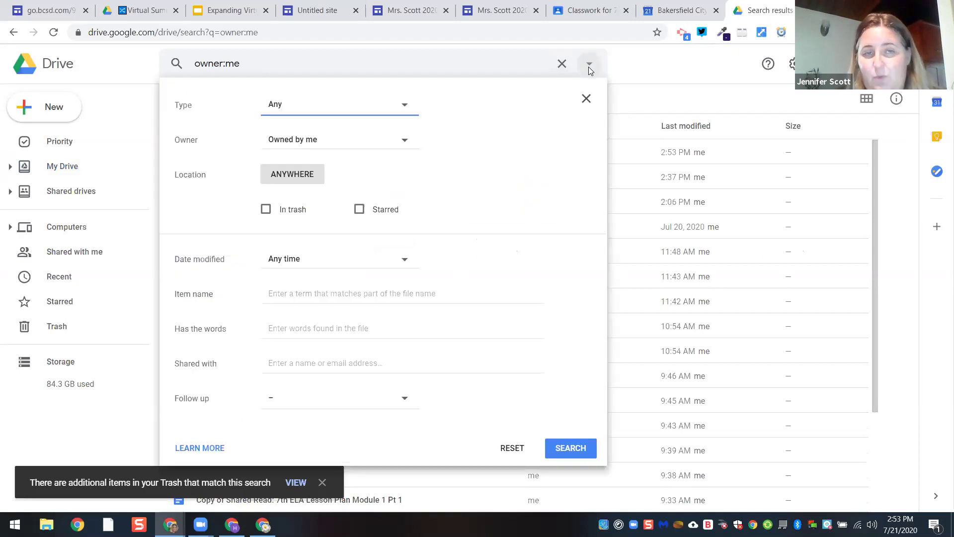
pyautogui.click(392, 109)
pyautogui.click(416, 117)
pyautogui.click(404, 111)
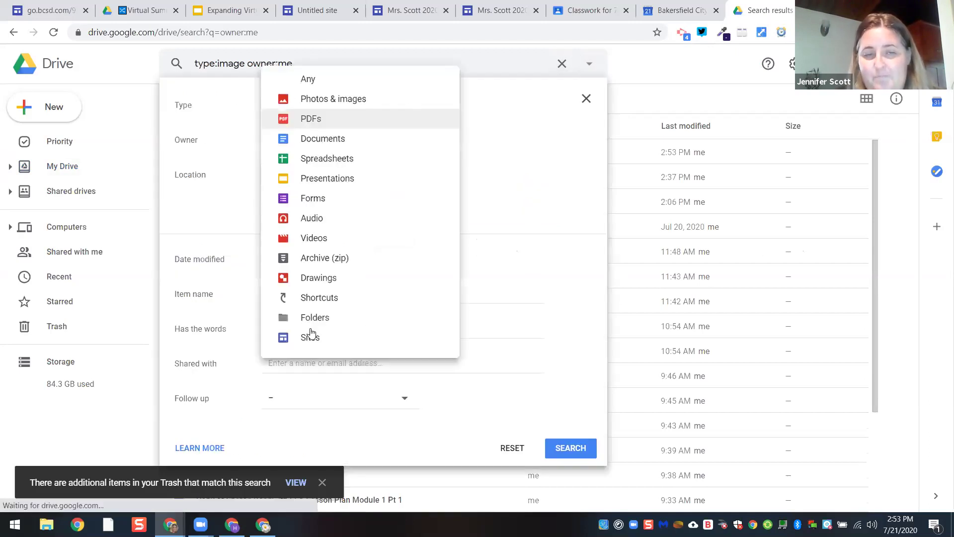
pyautogui.click(310, 345)
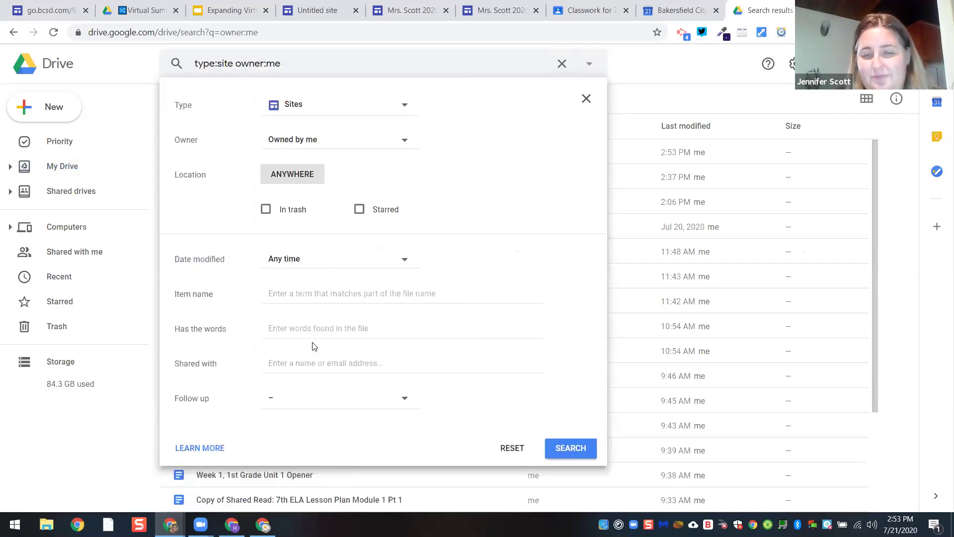
pyautogui.press('Return')
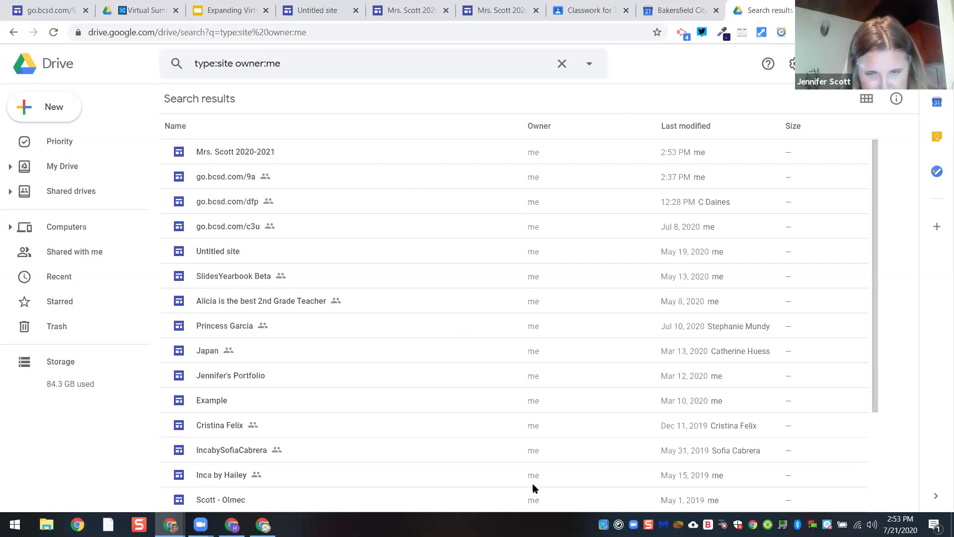
pyautogui.press('v')
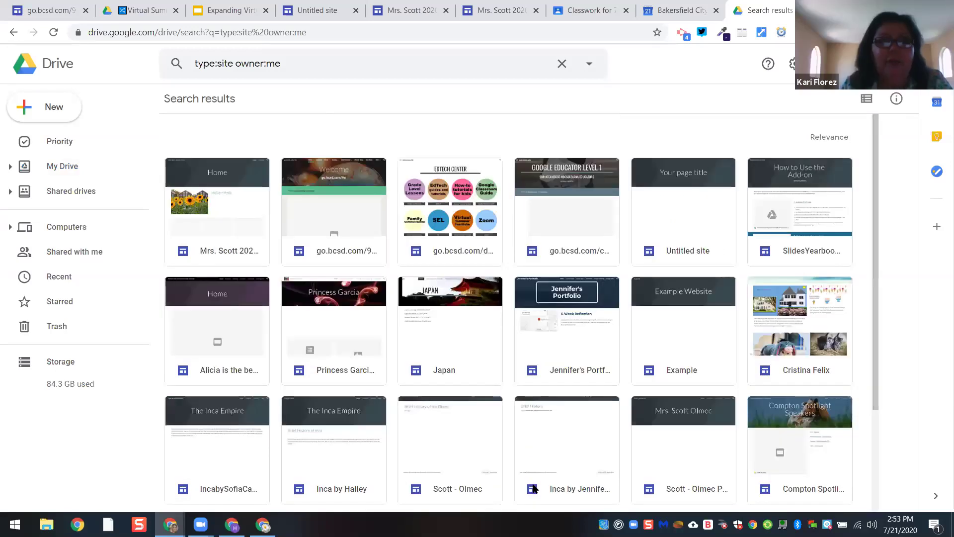